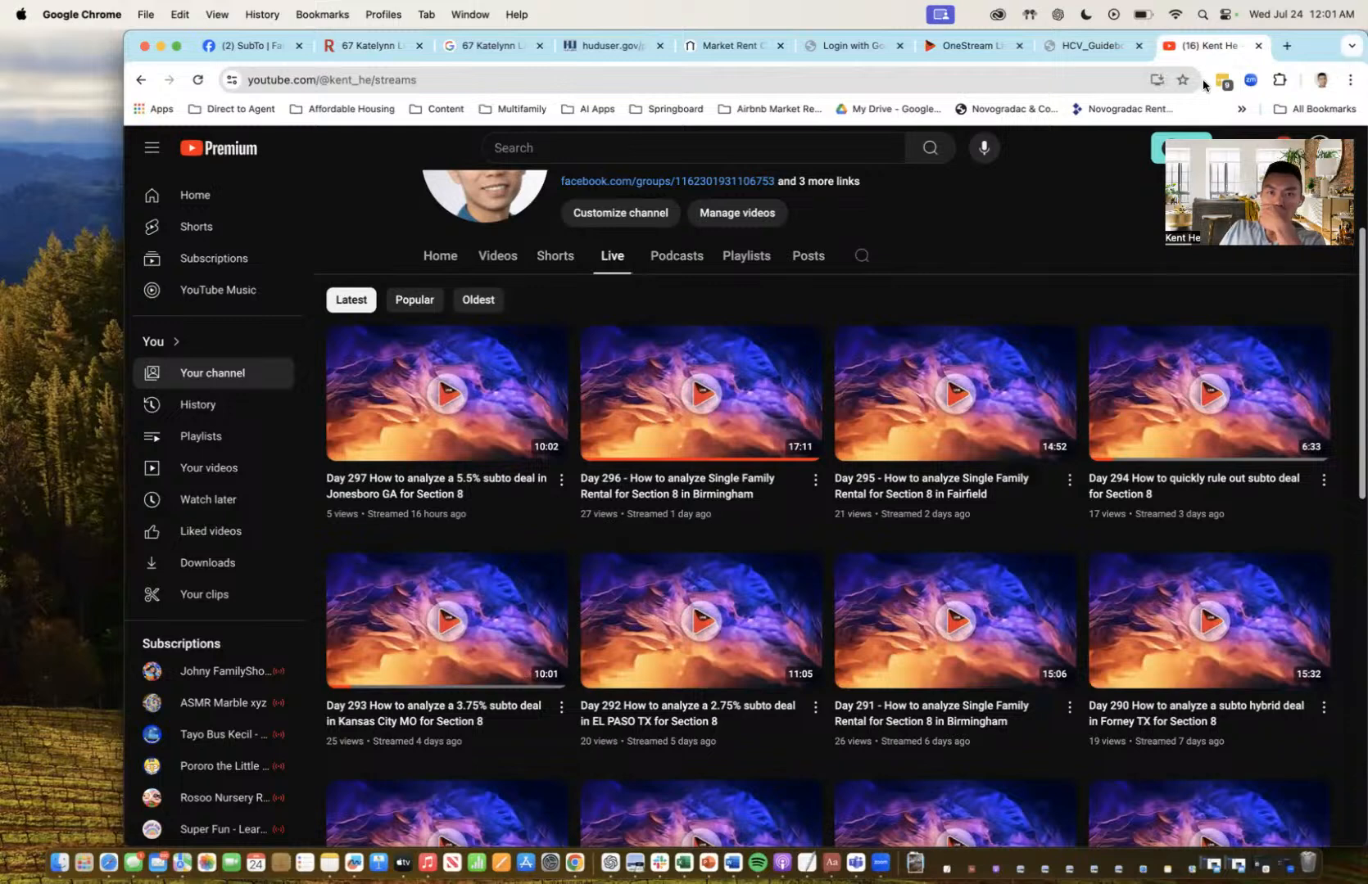
- Switch to the Word document containing the property listing and review its address and property overview
mouse_move(121, 35)
mouse_down()
mouse_move(120, 72)
mouse_move(118, 52)
mouse_up()
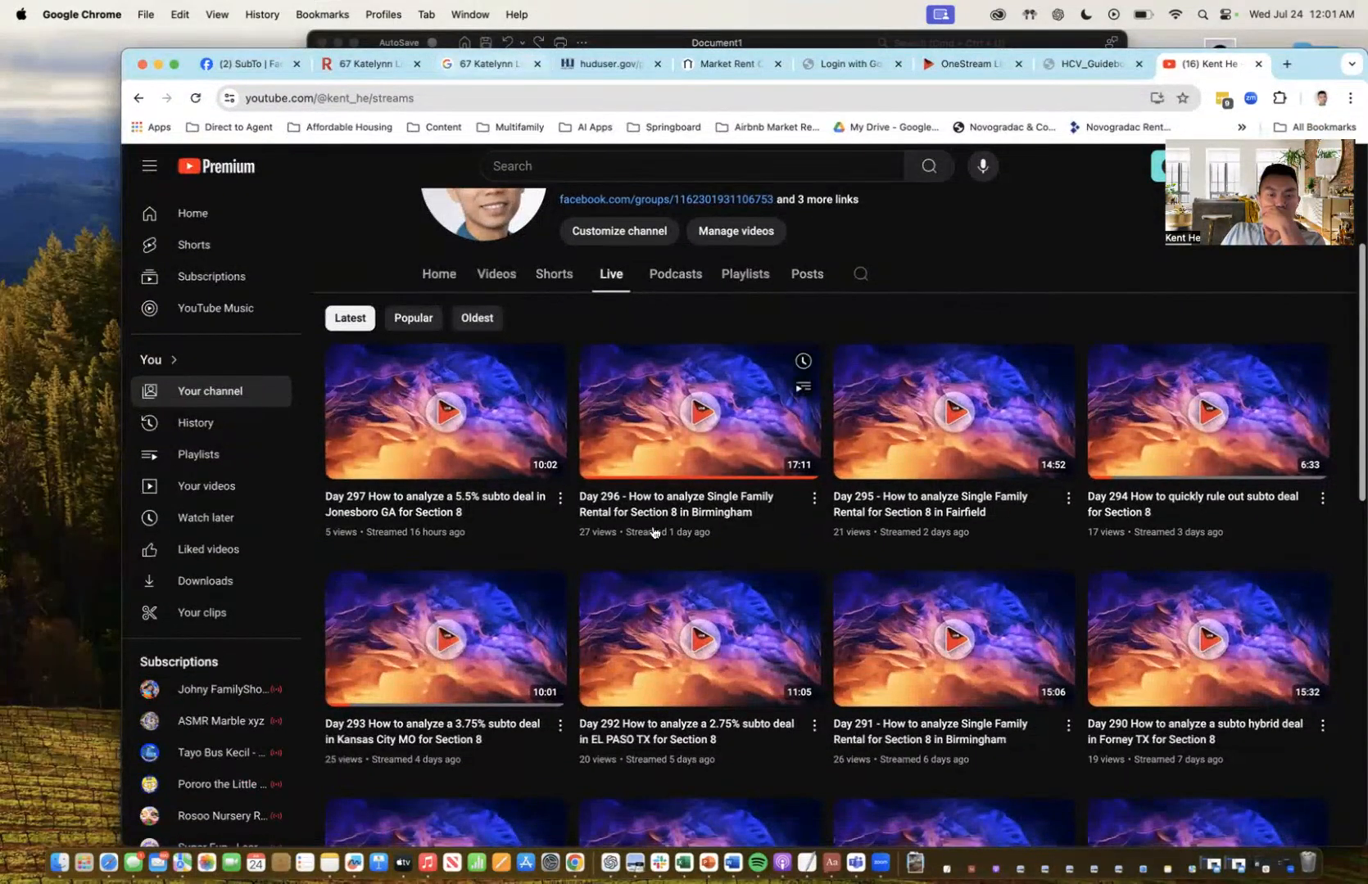
click(732, 862)
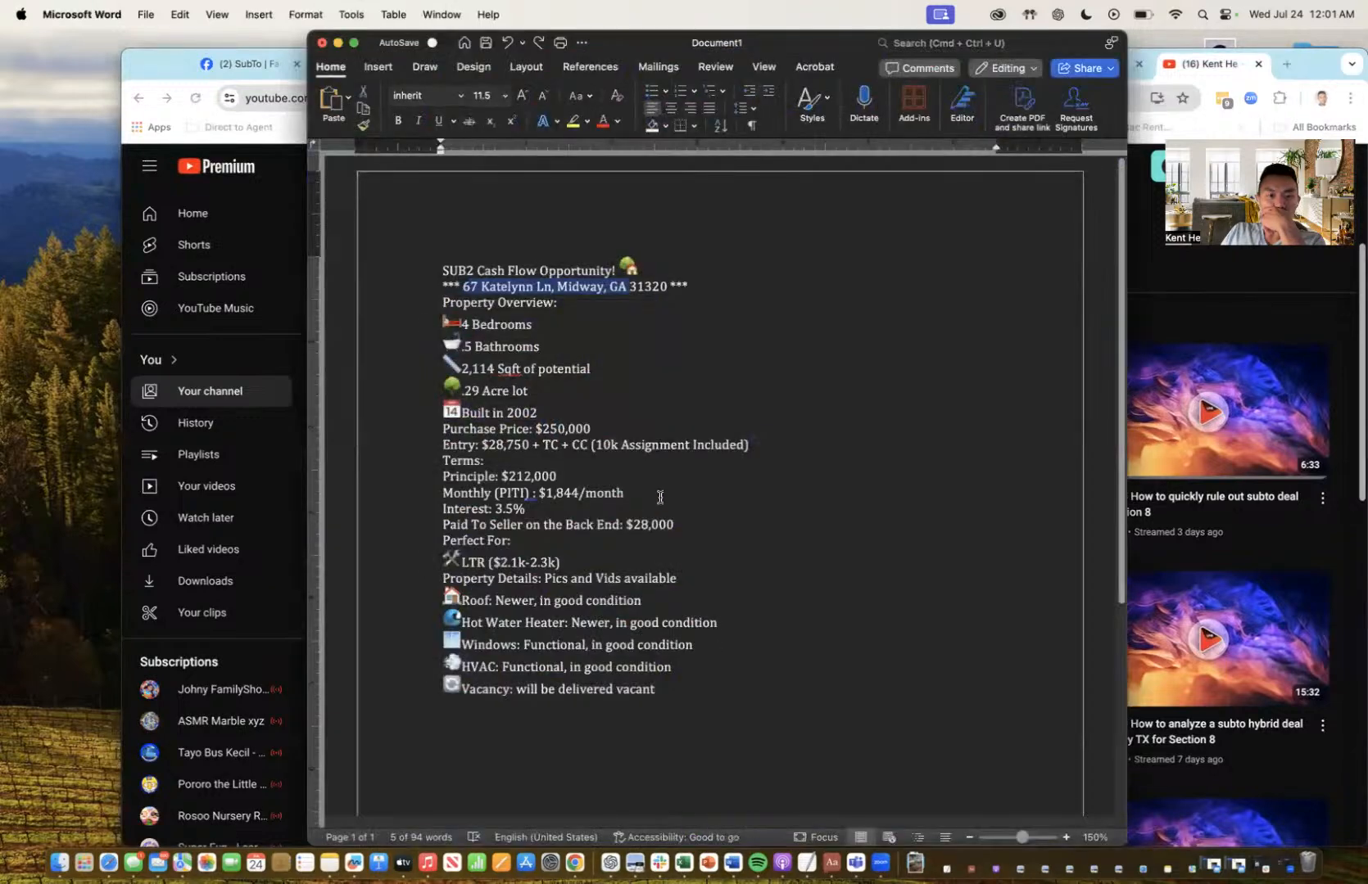
click(621, 309)
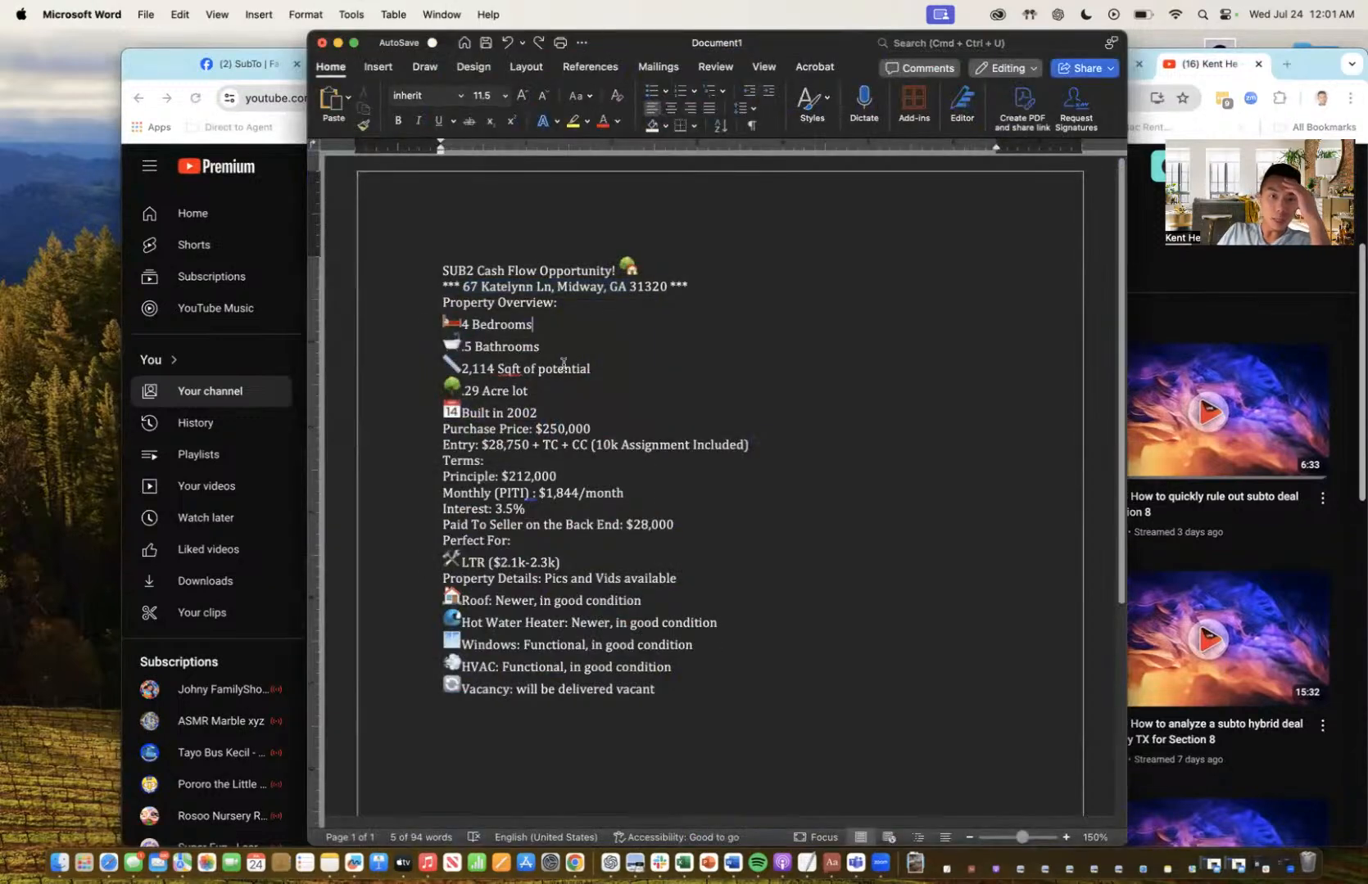
drag(581, 296, 640, 285)
click(636, 292)
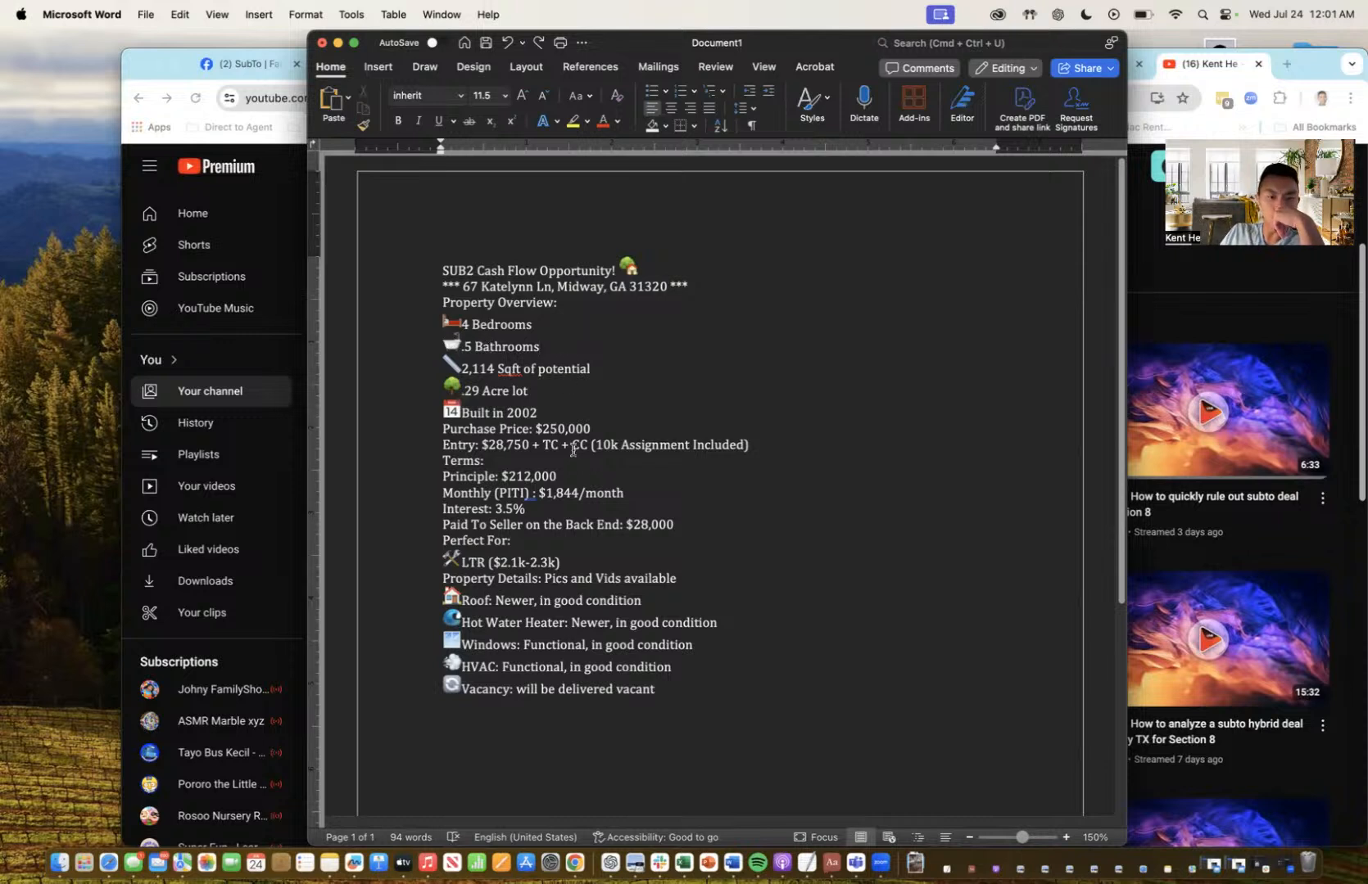
- Highlight the purchase price in the listing, then switch to the Excel analysis workbook and set the Asking Price to $250,000
drag(596, 431, 531, 432)
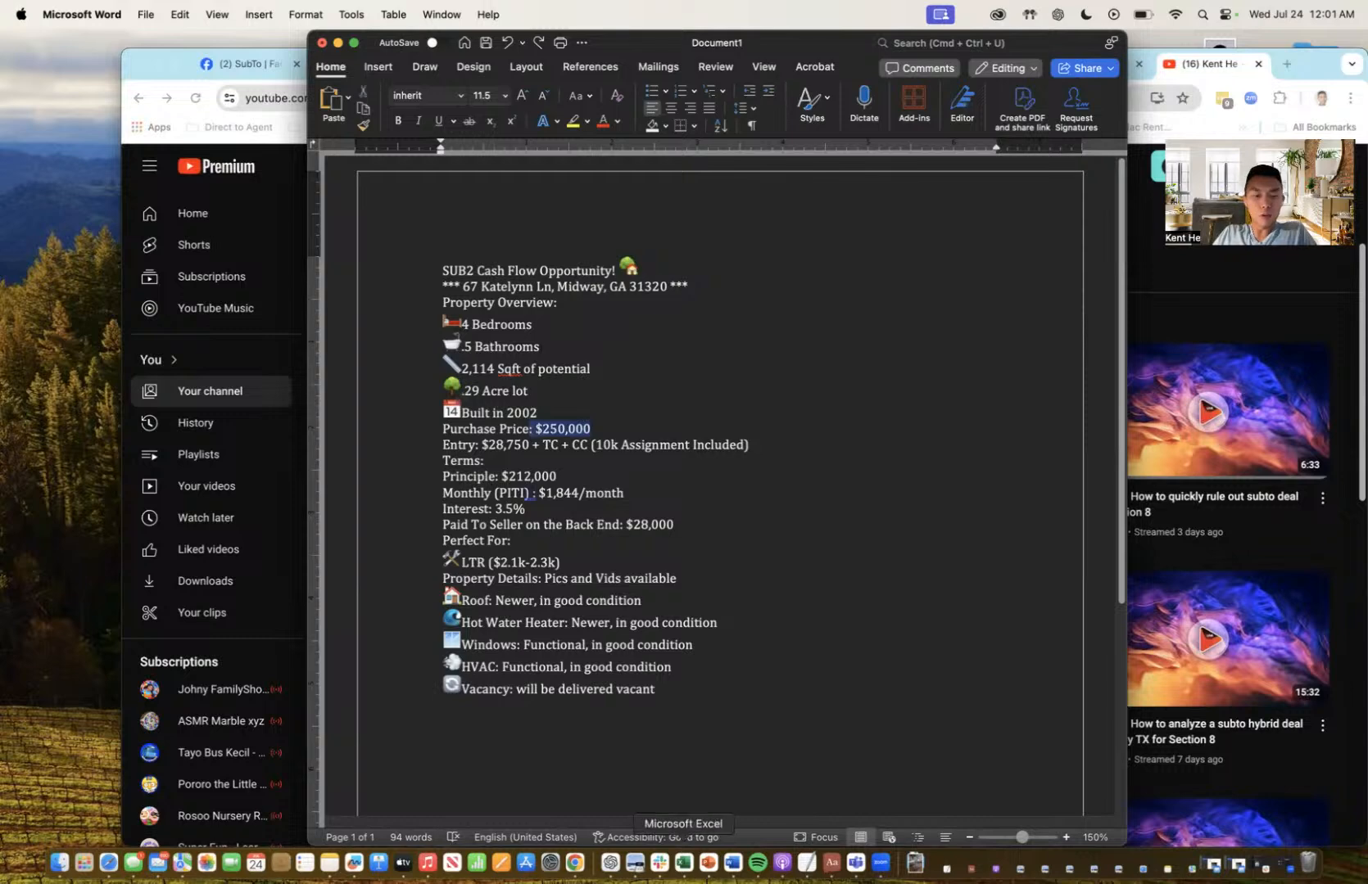
click(683, 861)
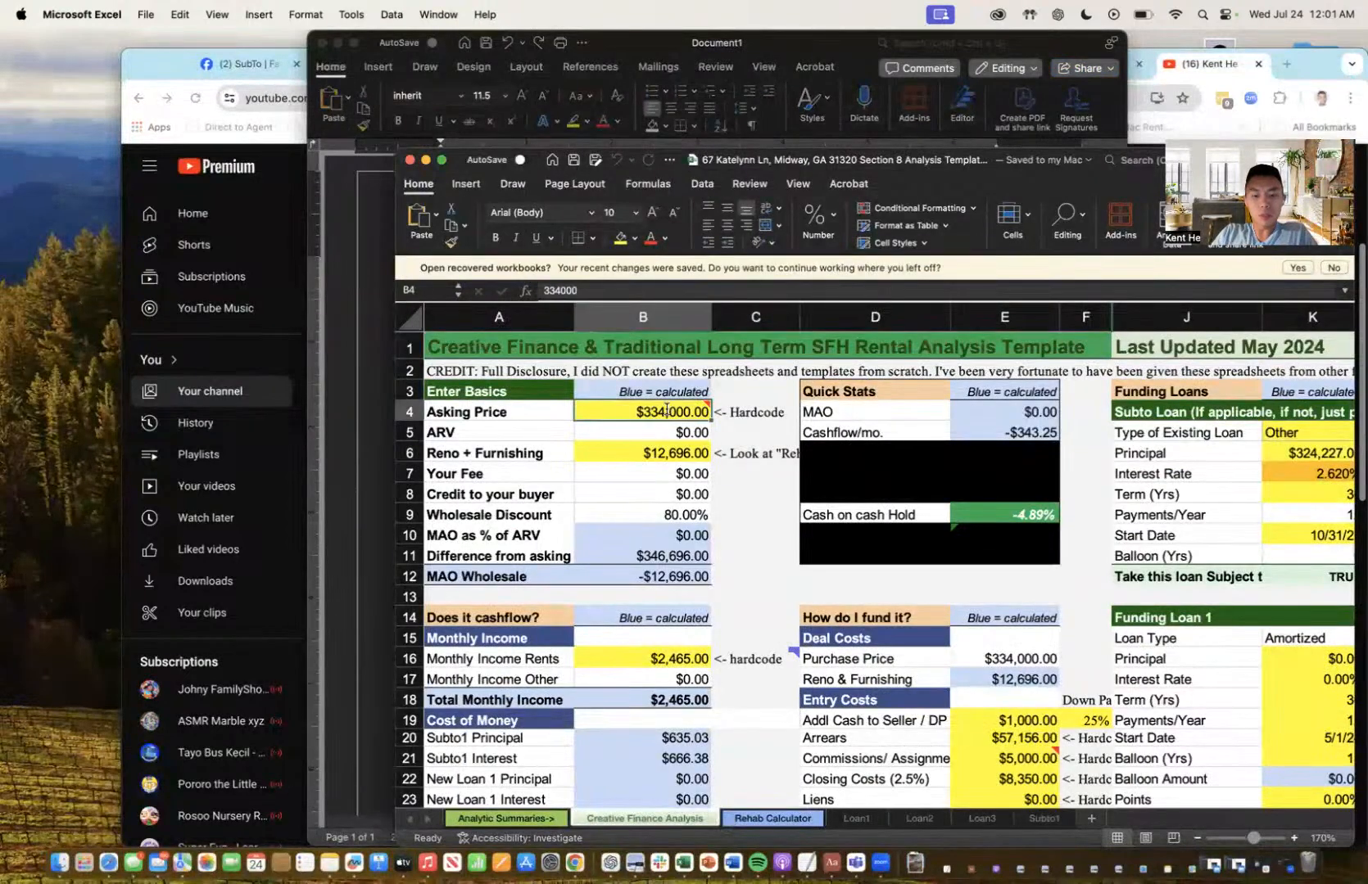
text(250,000)
key(Return)
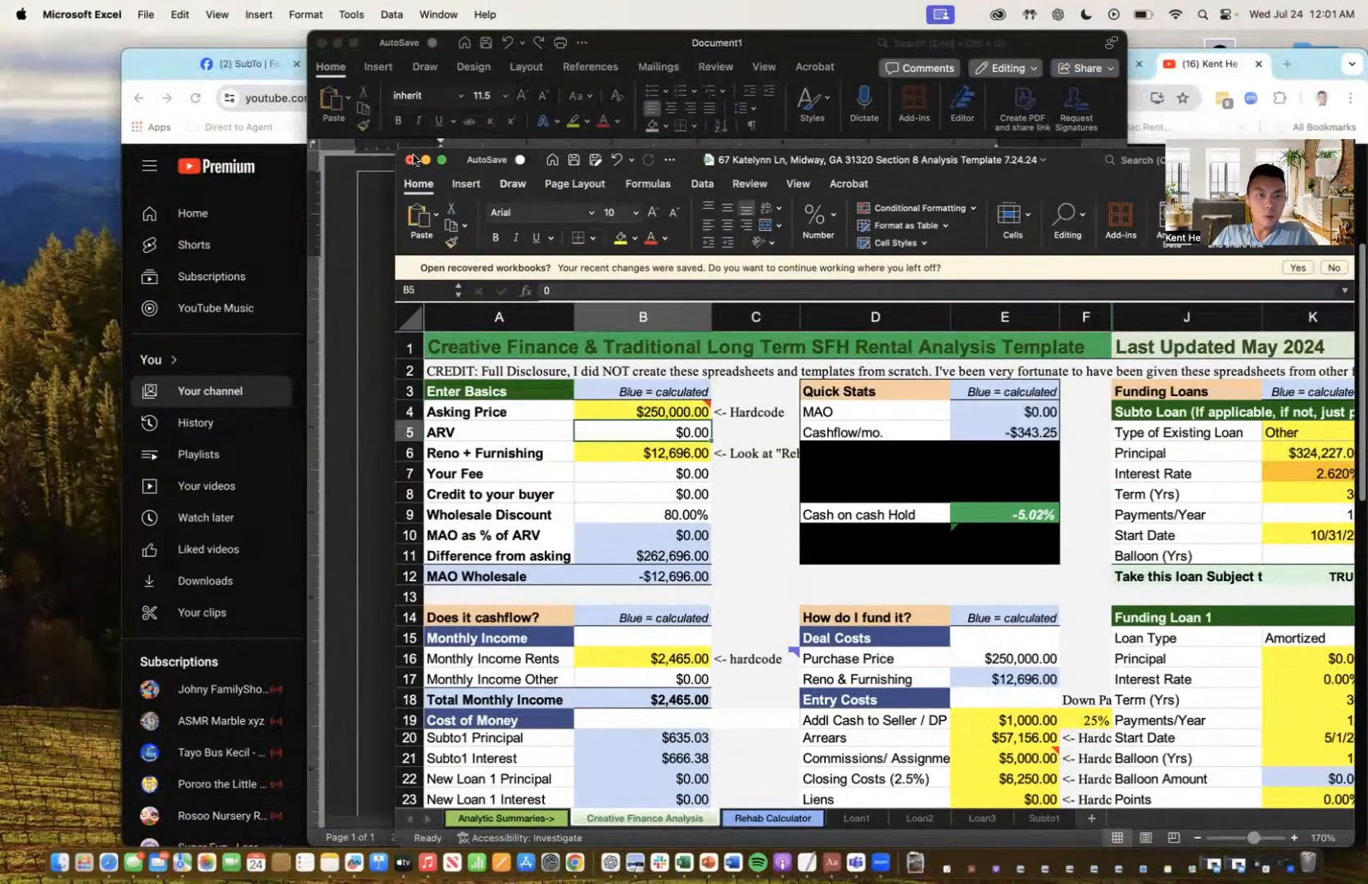
- Arrange the analysis workbook and the listing document side by side and look up the listing's entry costs
drag(401, 148, 620, 101)
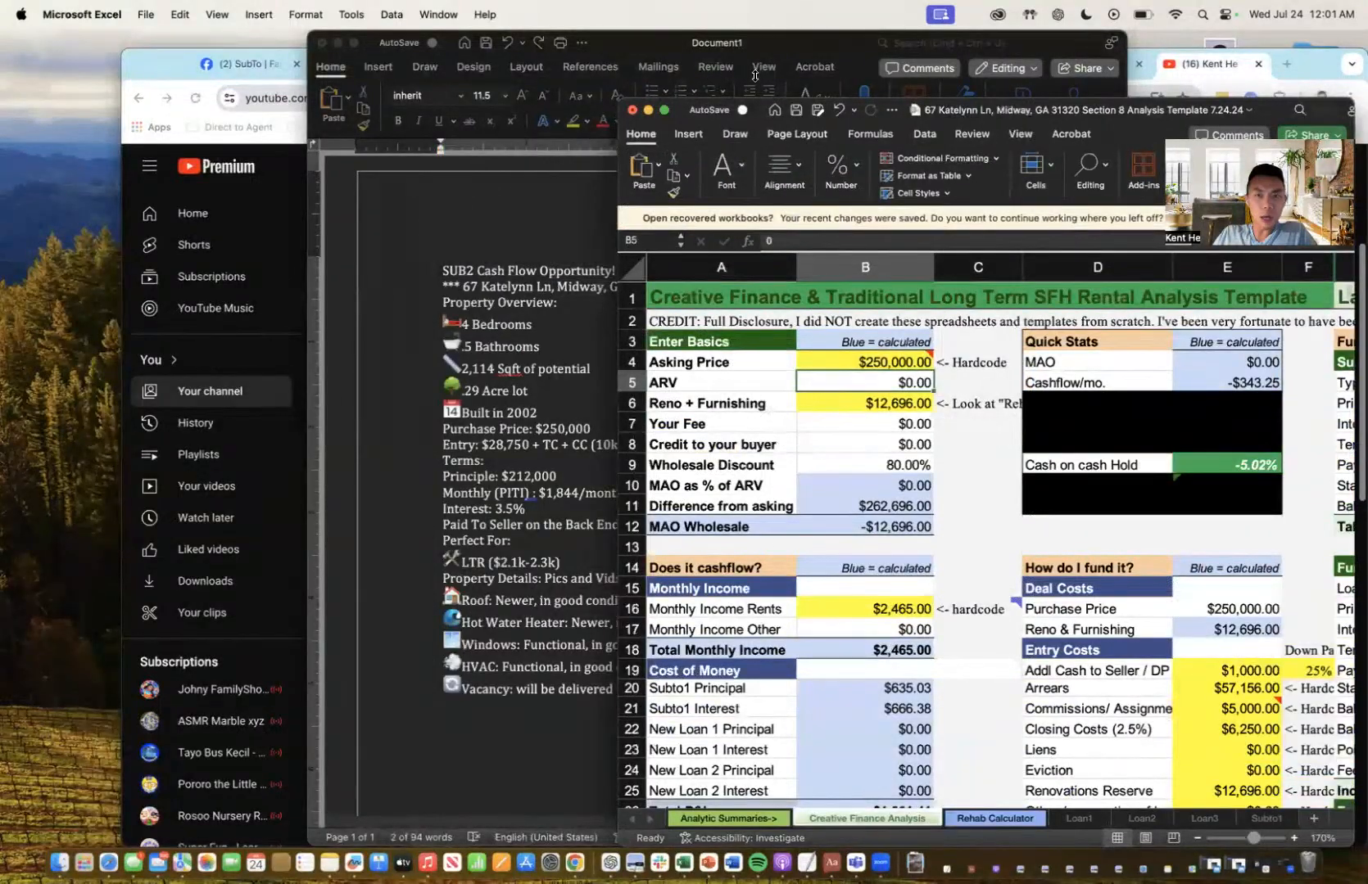
drag(713, 78, 830, 52)
drag(692, 38, 646, 39)
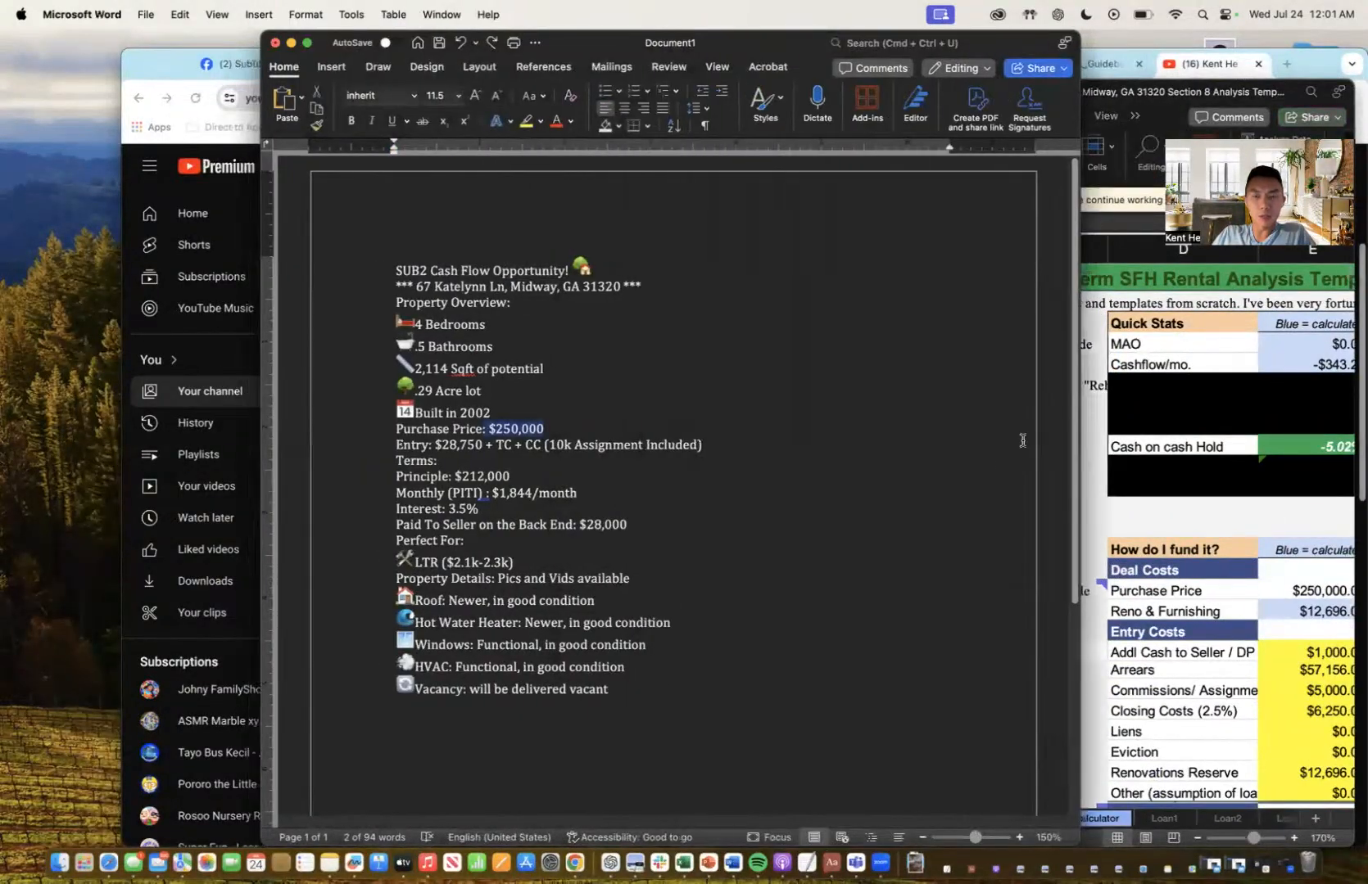
click(459, 461)
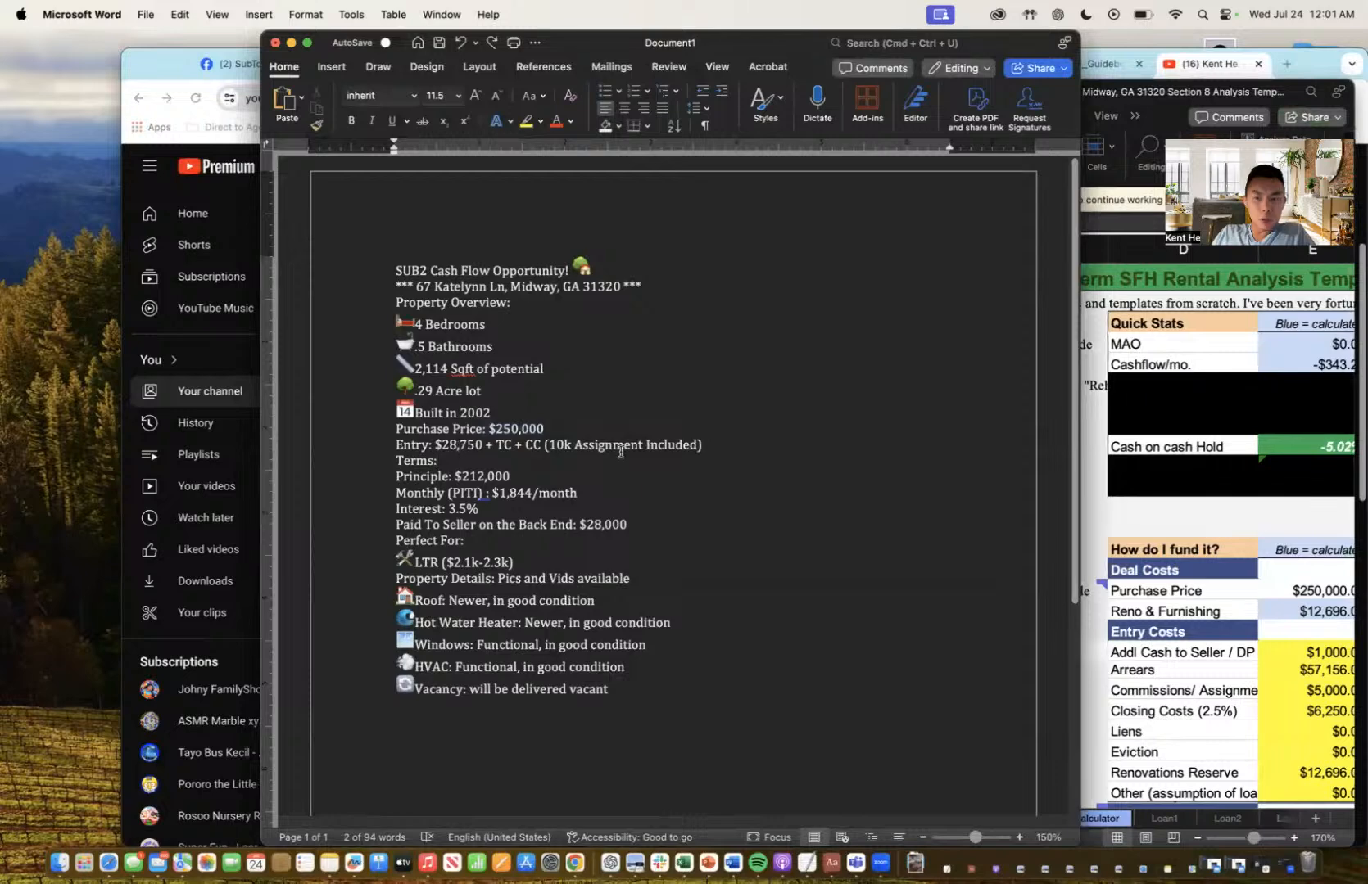
- Set the Addl Cash to Seller / DP amount under Entry Costs to $18,750
click(1315, 648)
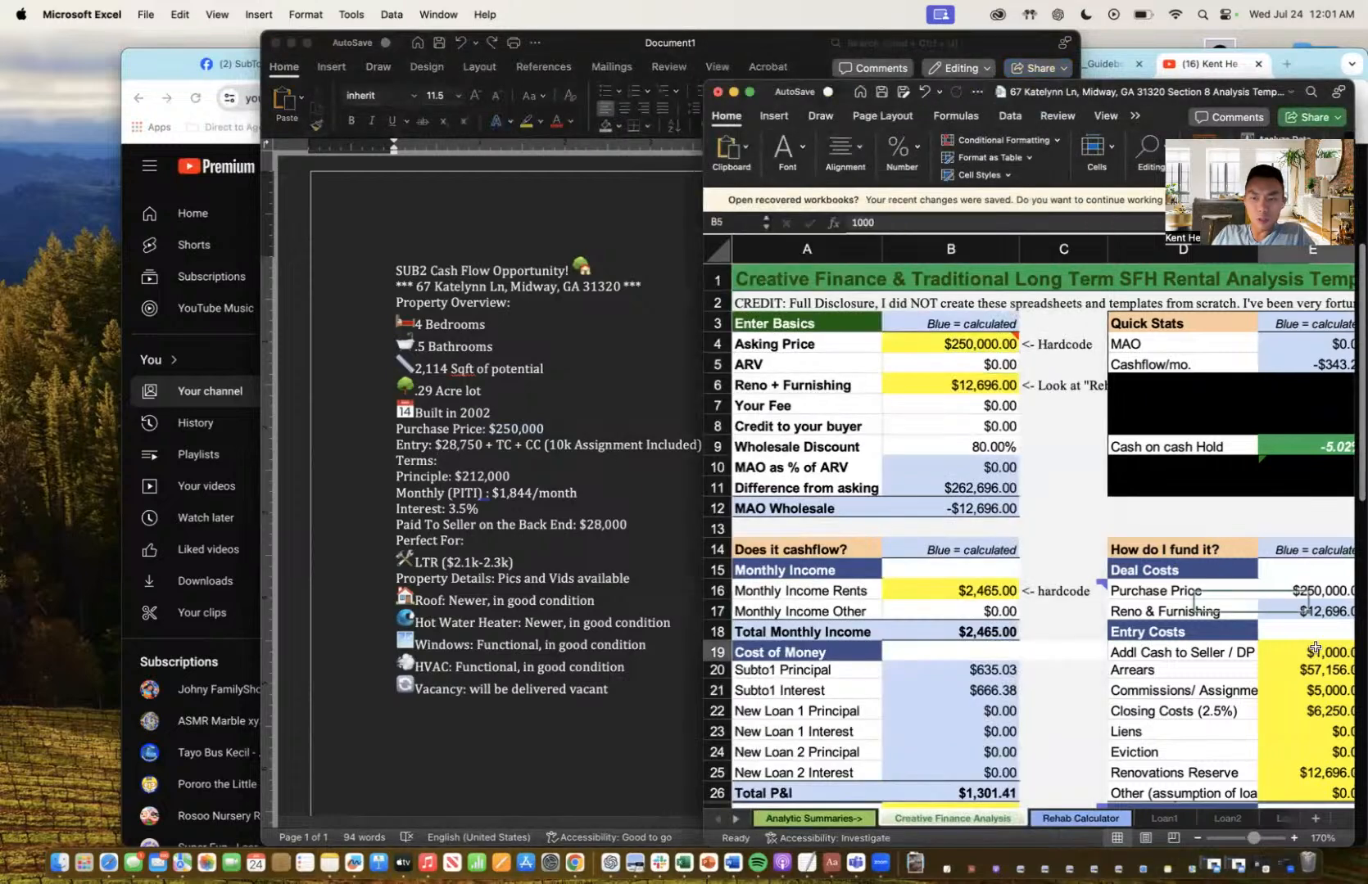
text(28750)
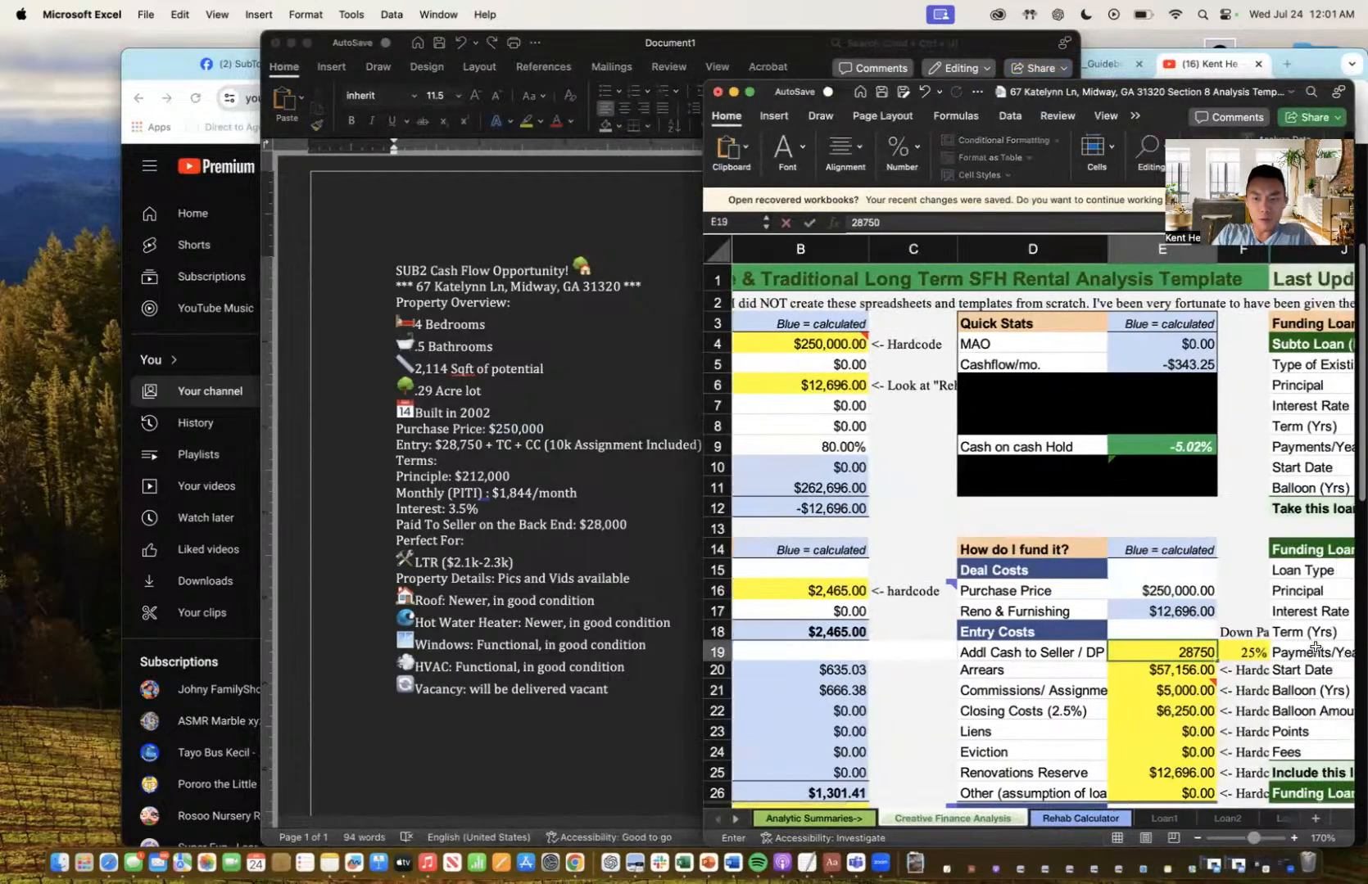
key(BackSpace)
key(BackSpace)
key(BackSpace)
key(BackSpace)
text(18750)
key(Return)
- Set Arrears to $0 and Commissions/Assignment to $10,000 under Entry Costs
text(]0)
key(Return)
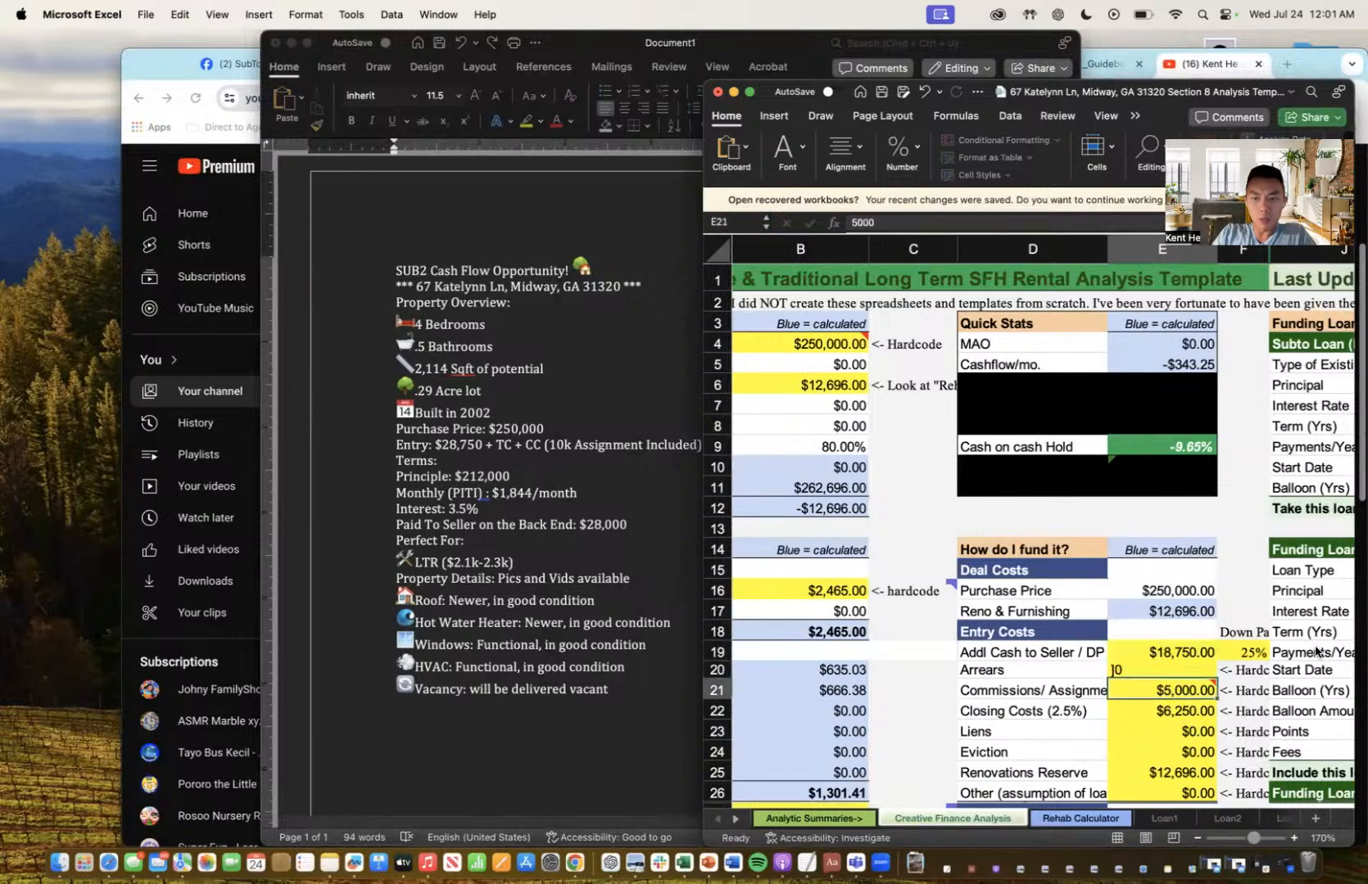
key(Up)
text(0)
key(Return)
text(10000)
key(Return)
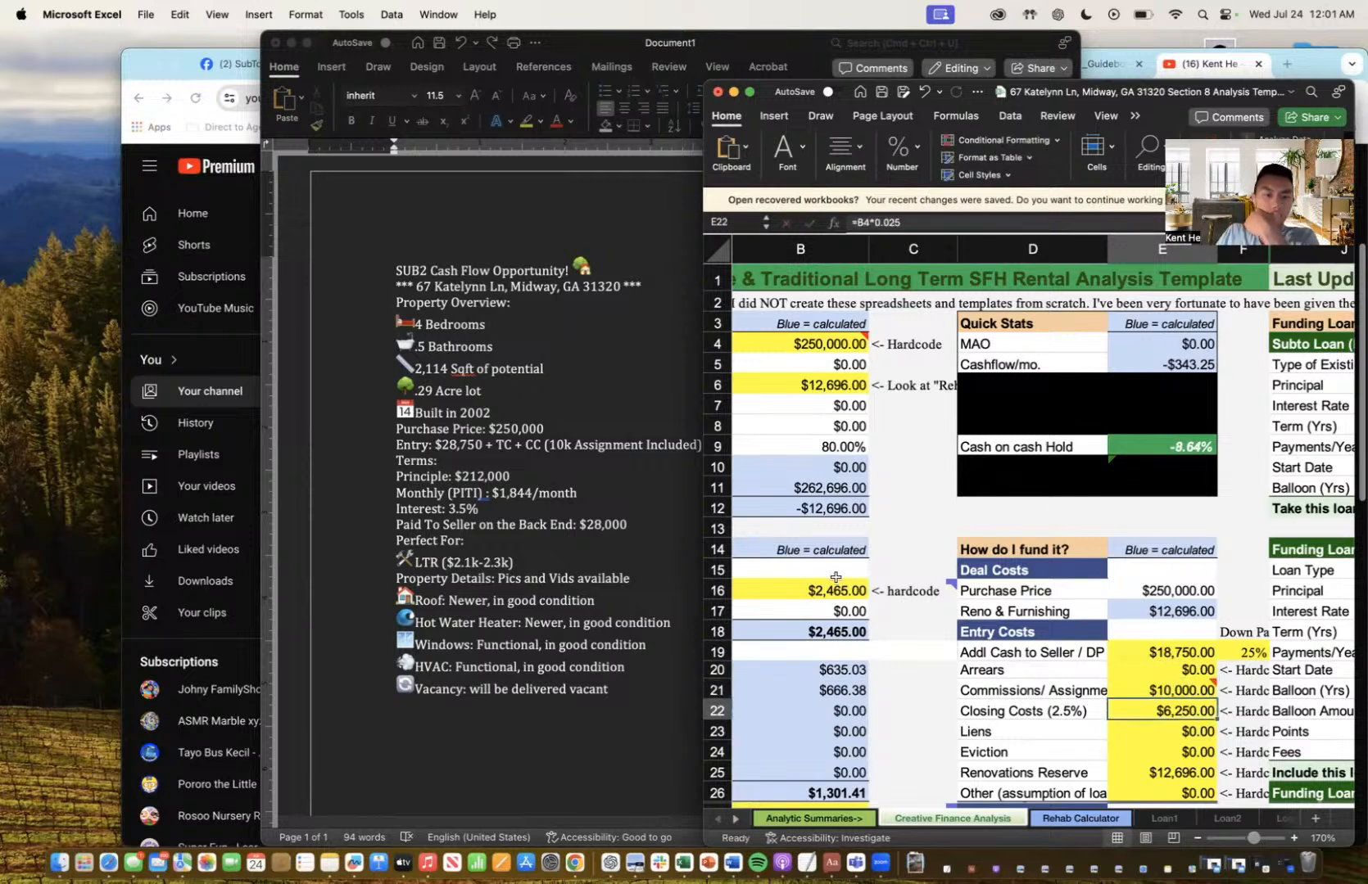
- Highlight the monthly PITI in the listing, then set the Subto loan's Principal to $212,000 in the workbook
click(521, 501)
drag(494, 496, 540, 497)
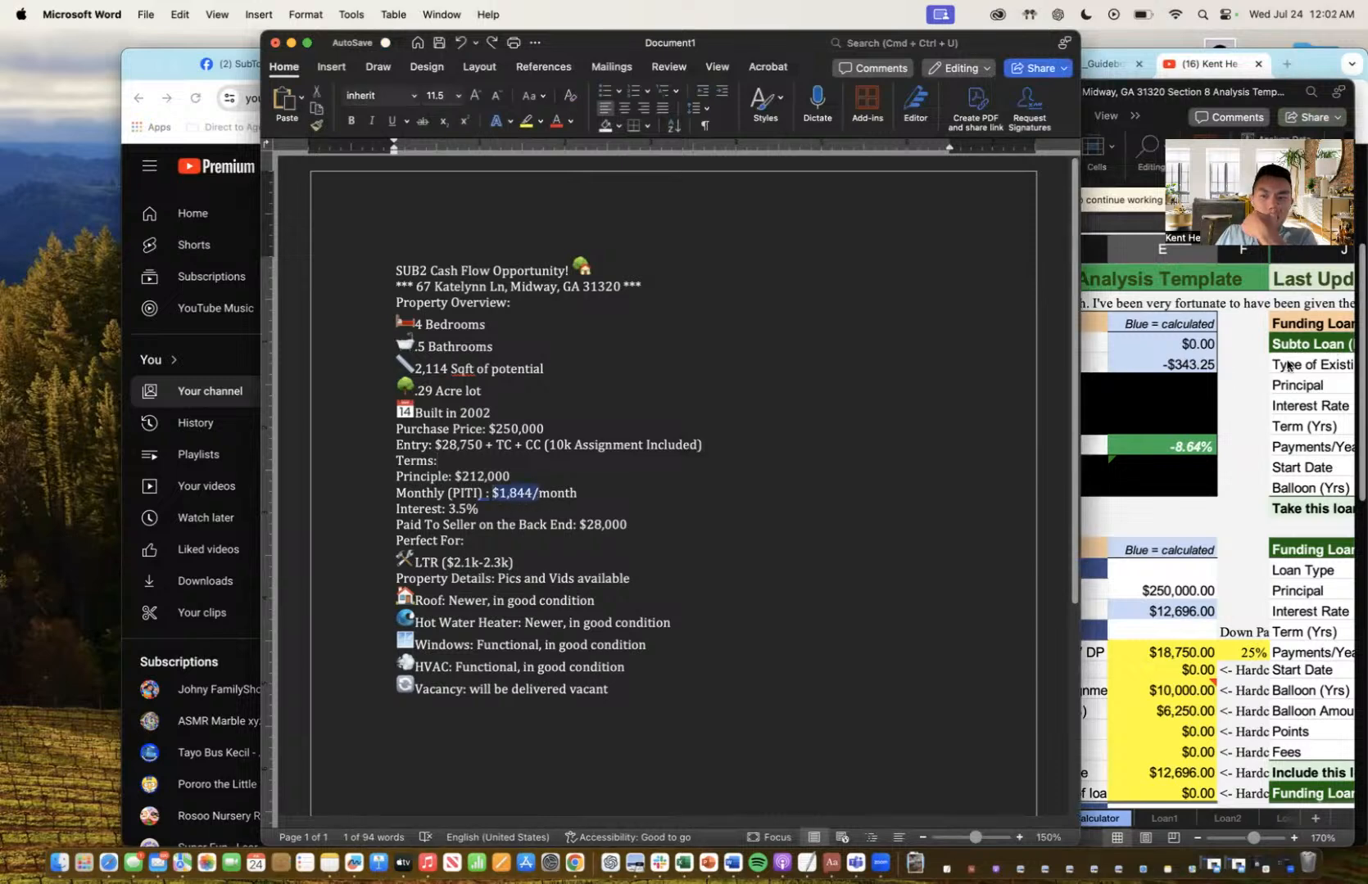
click(1147, 104)
drag(1150, 97, 738, 48)
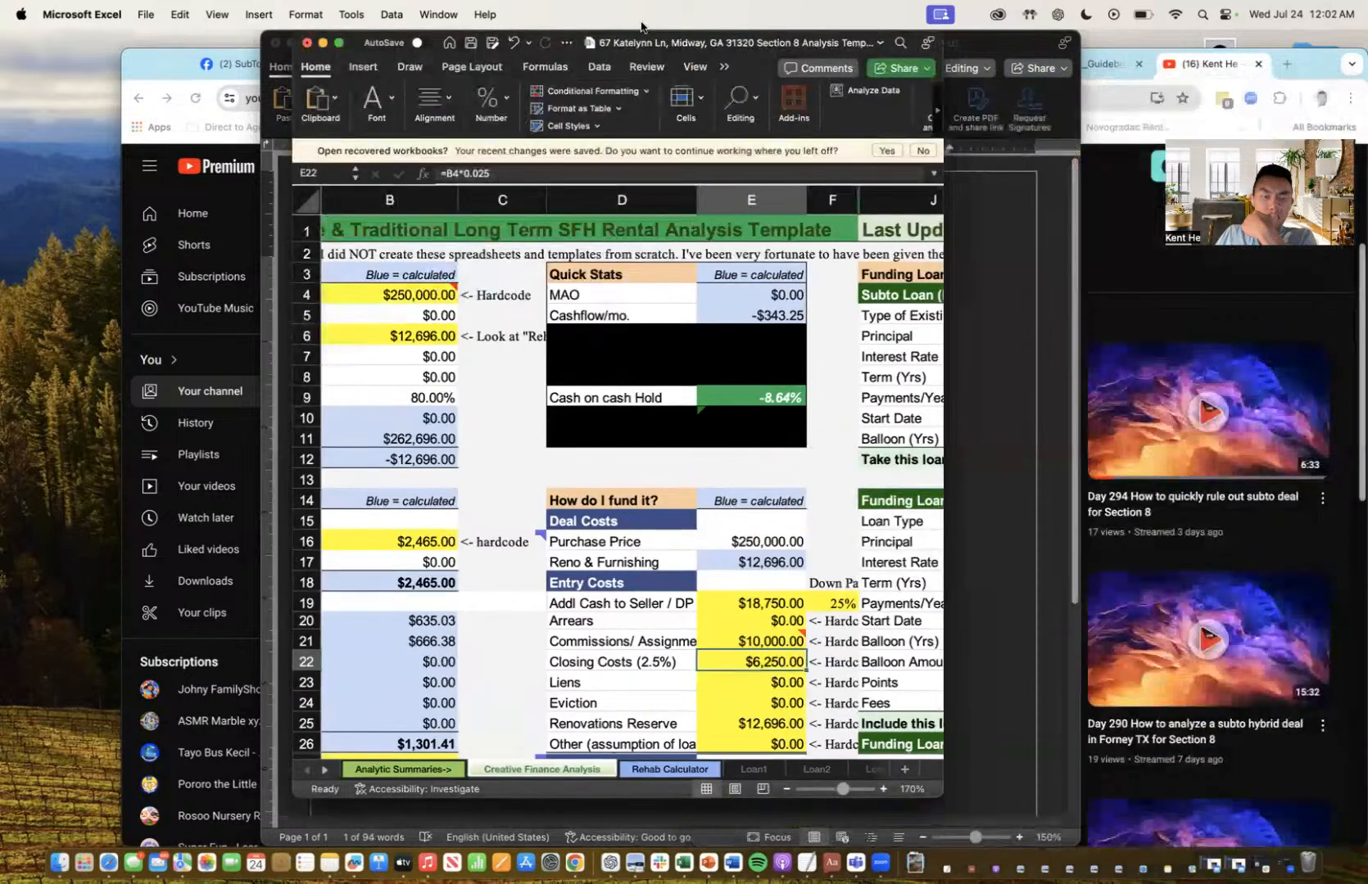
drag(816, 217, 977, 233)
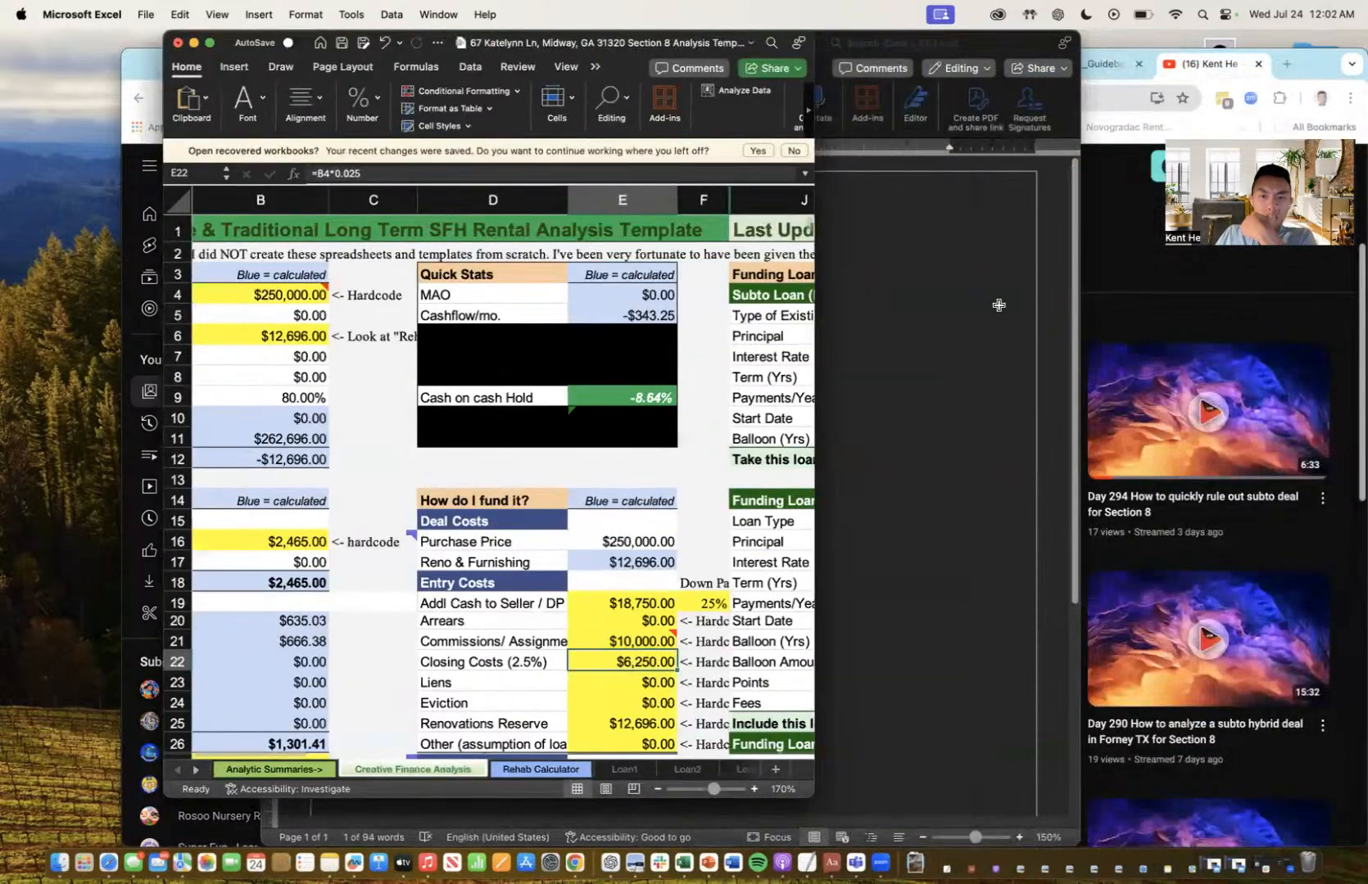
click(953, 329)
text(2)
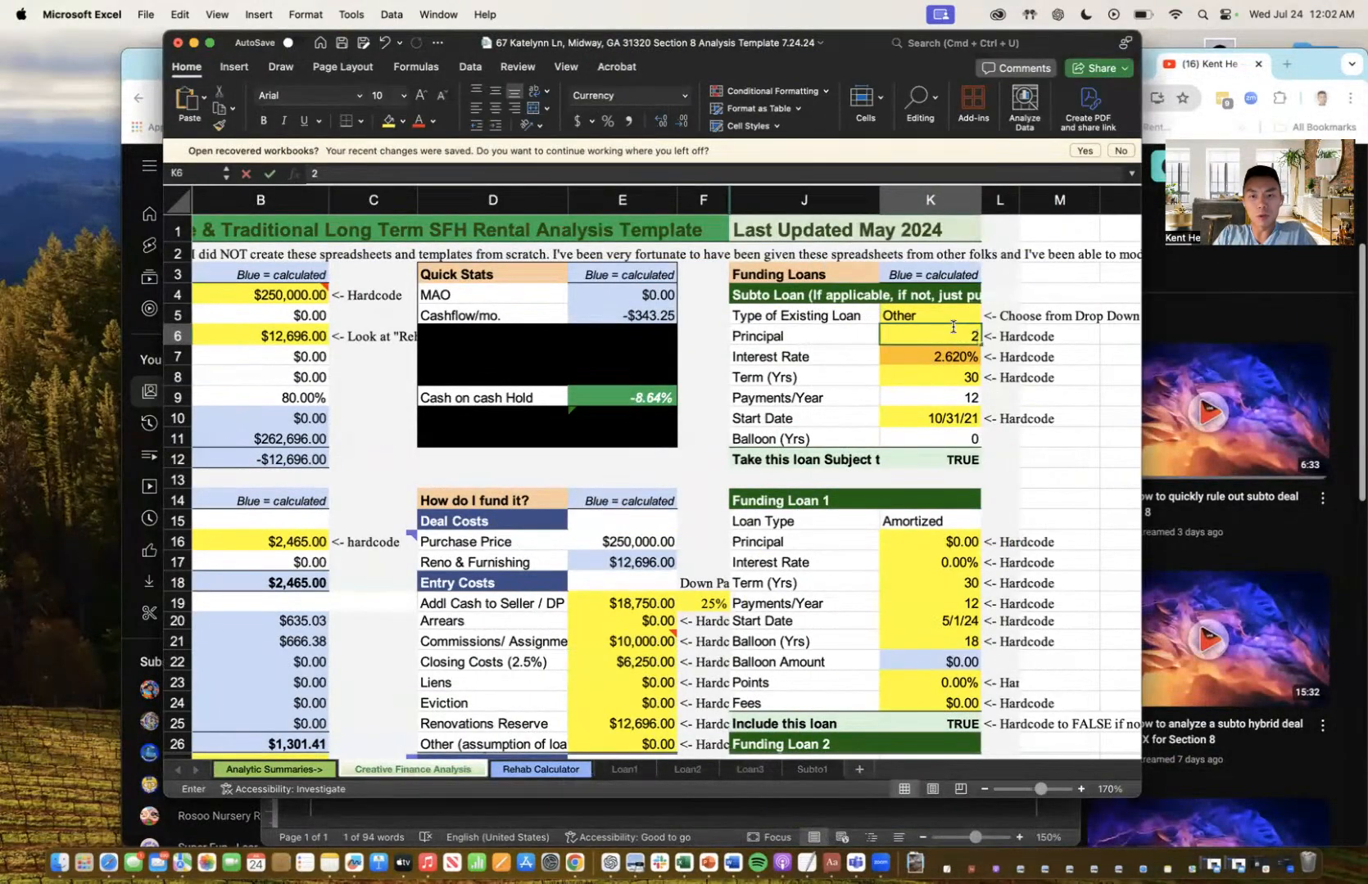
text(12,000)
key(Return)
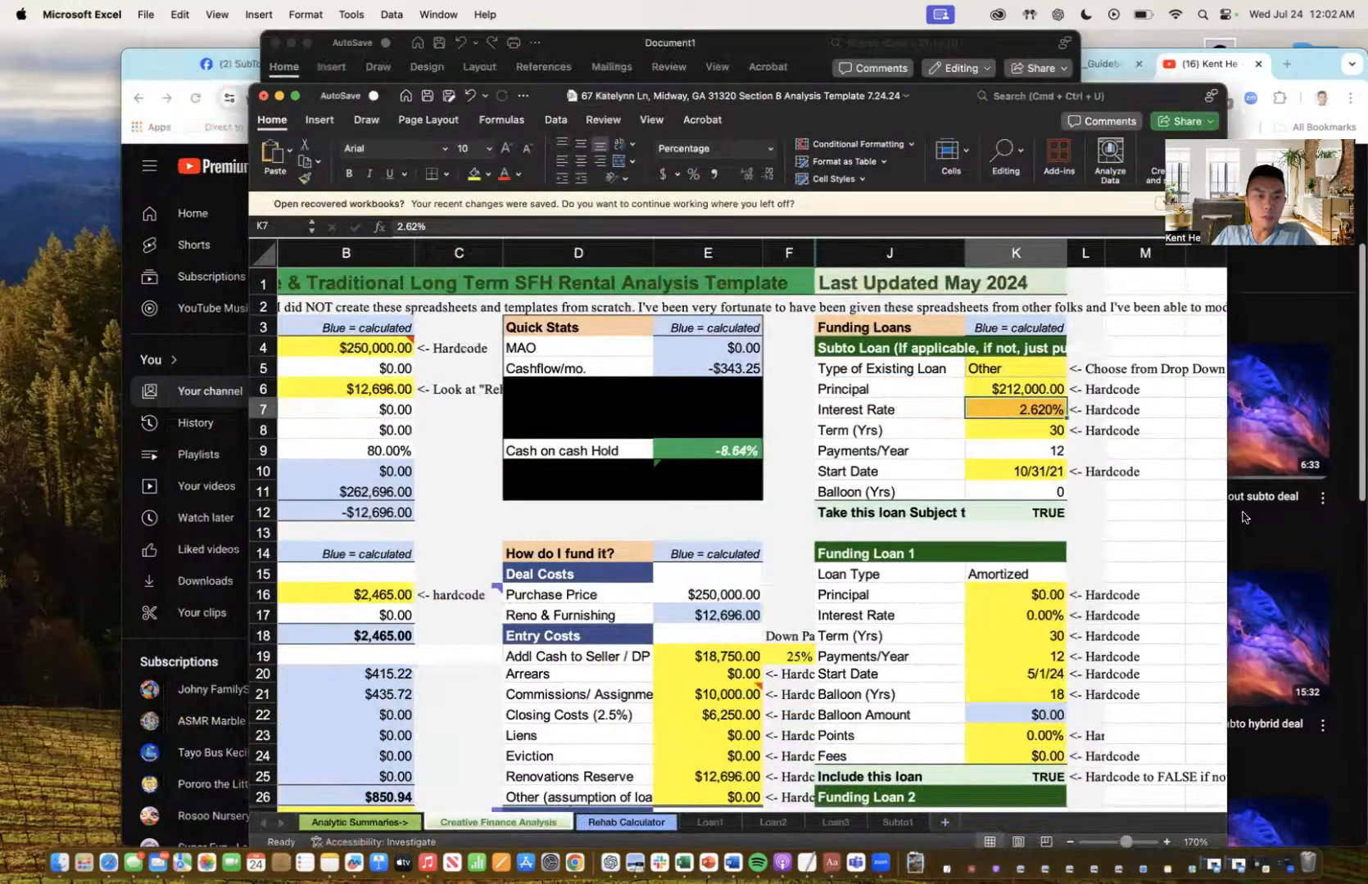
- Set the Subto loan's Interest Rate to 3.5%
drag(1242, 513, 897, 137)
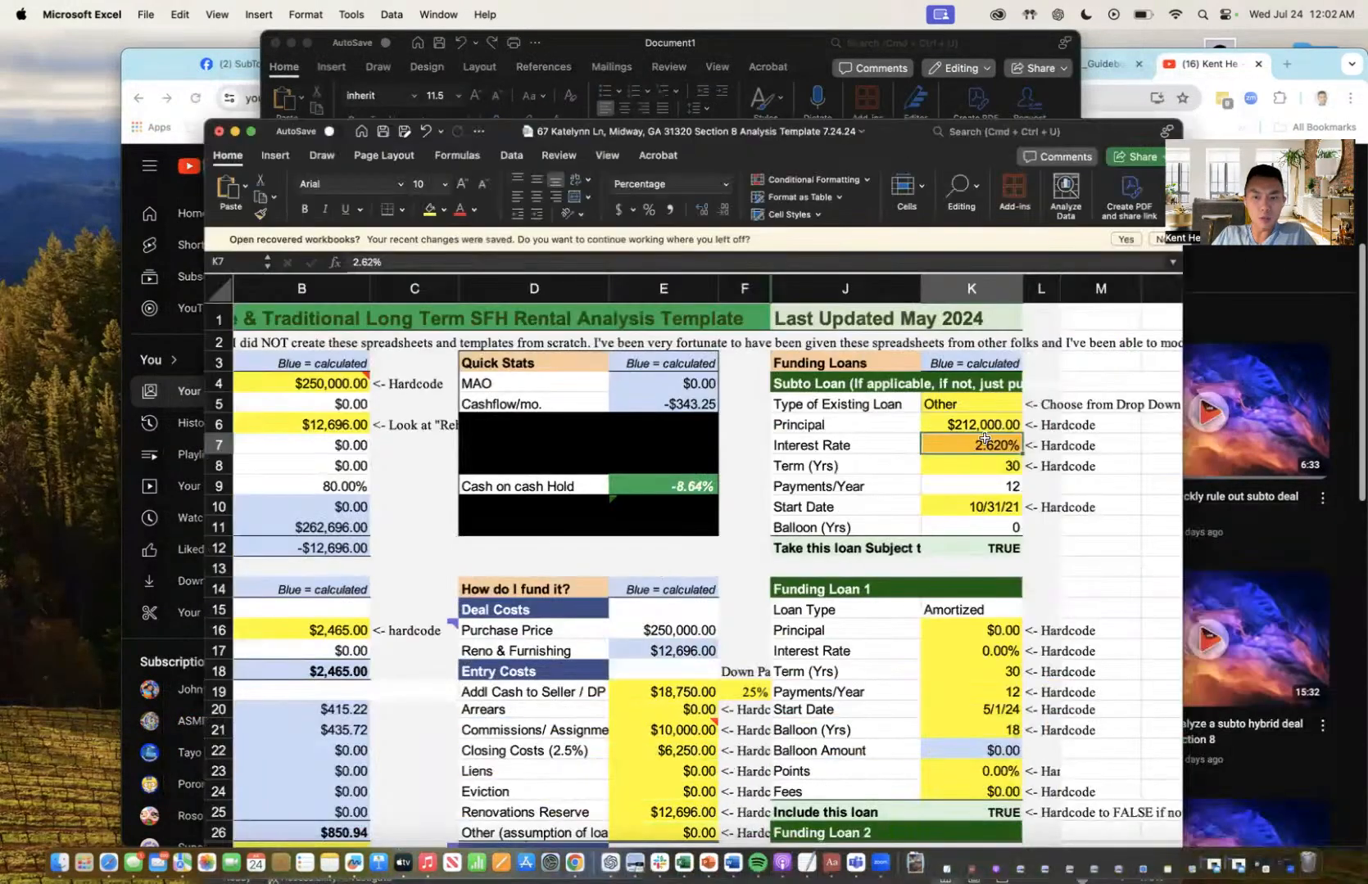
text(3.5)
key(Return)
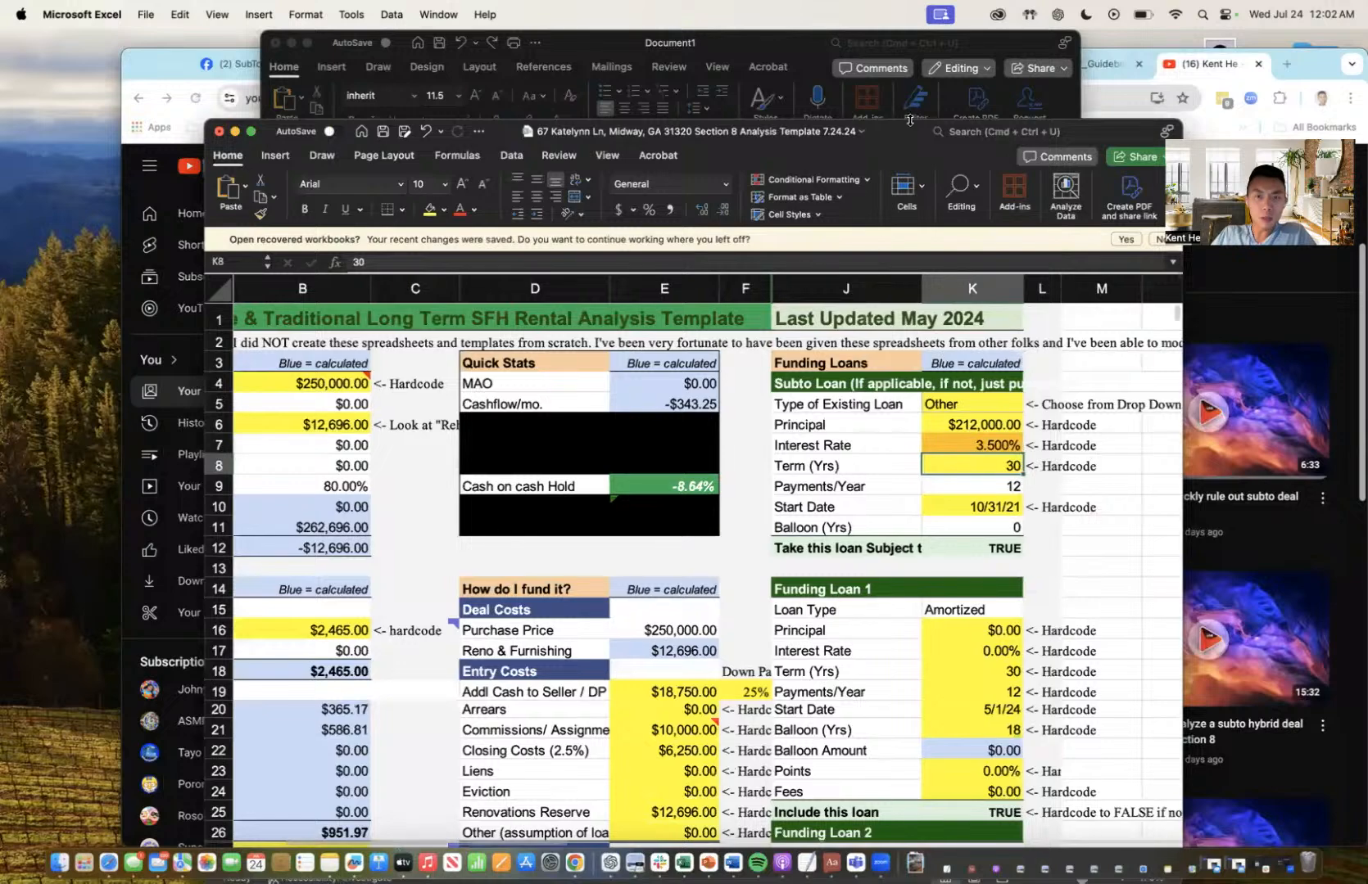
- Reposition the workbook window and inspect the source formula of the Reno + Furnishing amount in the basics section
drag(928, 178, 981, 250)
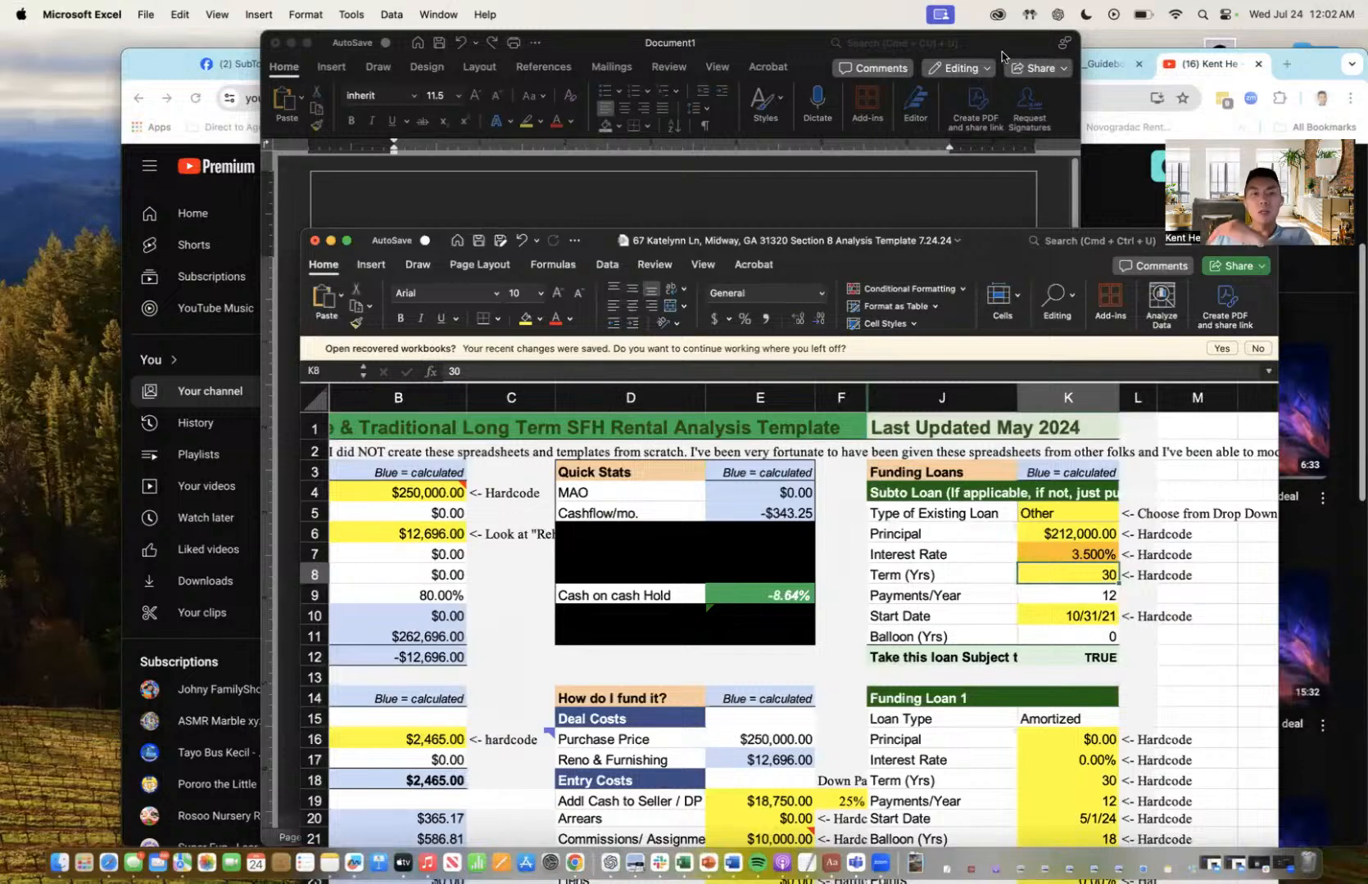
drag(981, 53, 1060, 97)
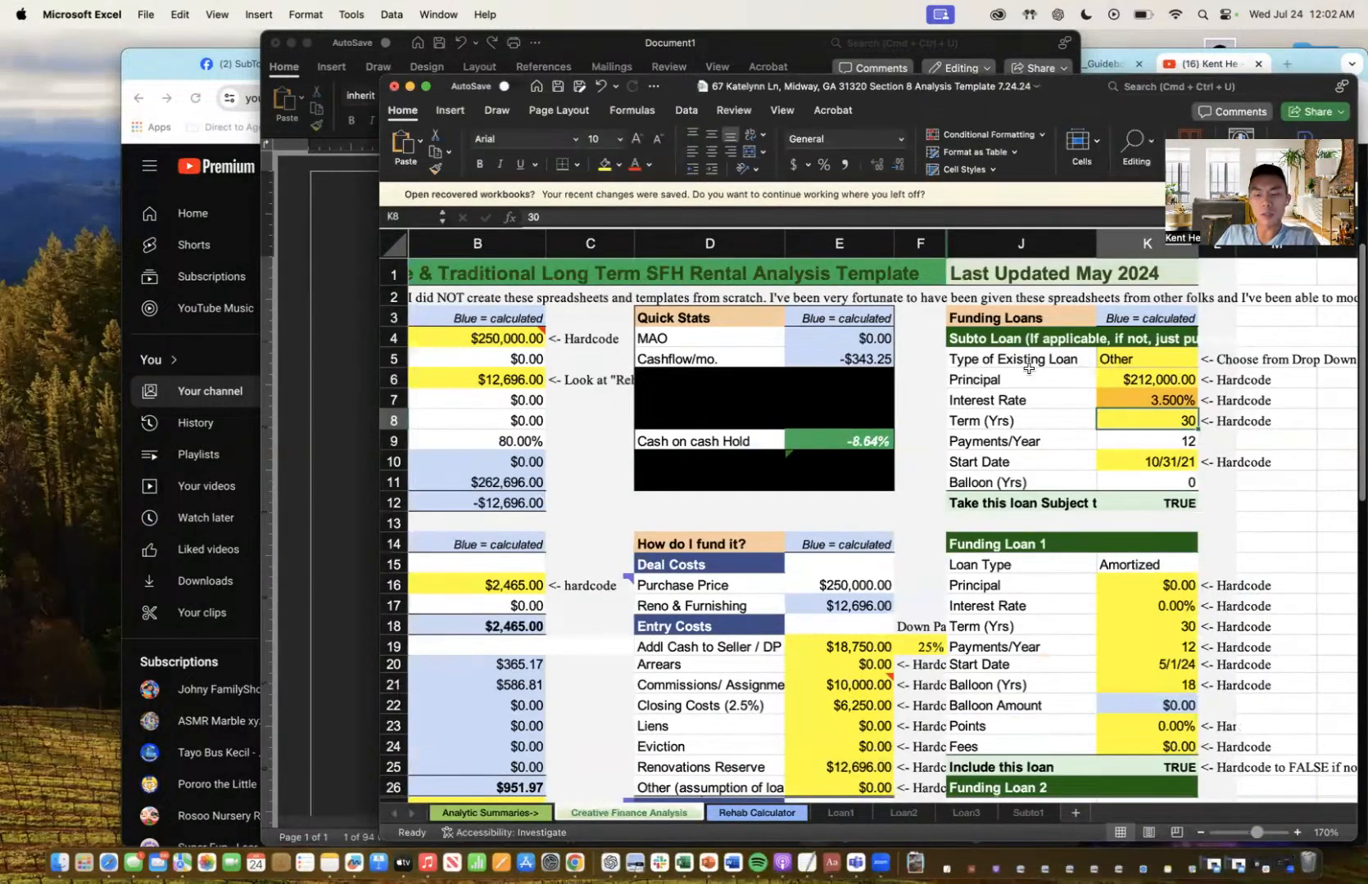
click(818, 371)
key(Left)
key(Left)
key(Left)
key(Left)
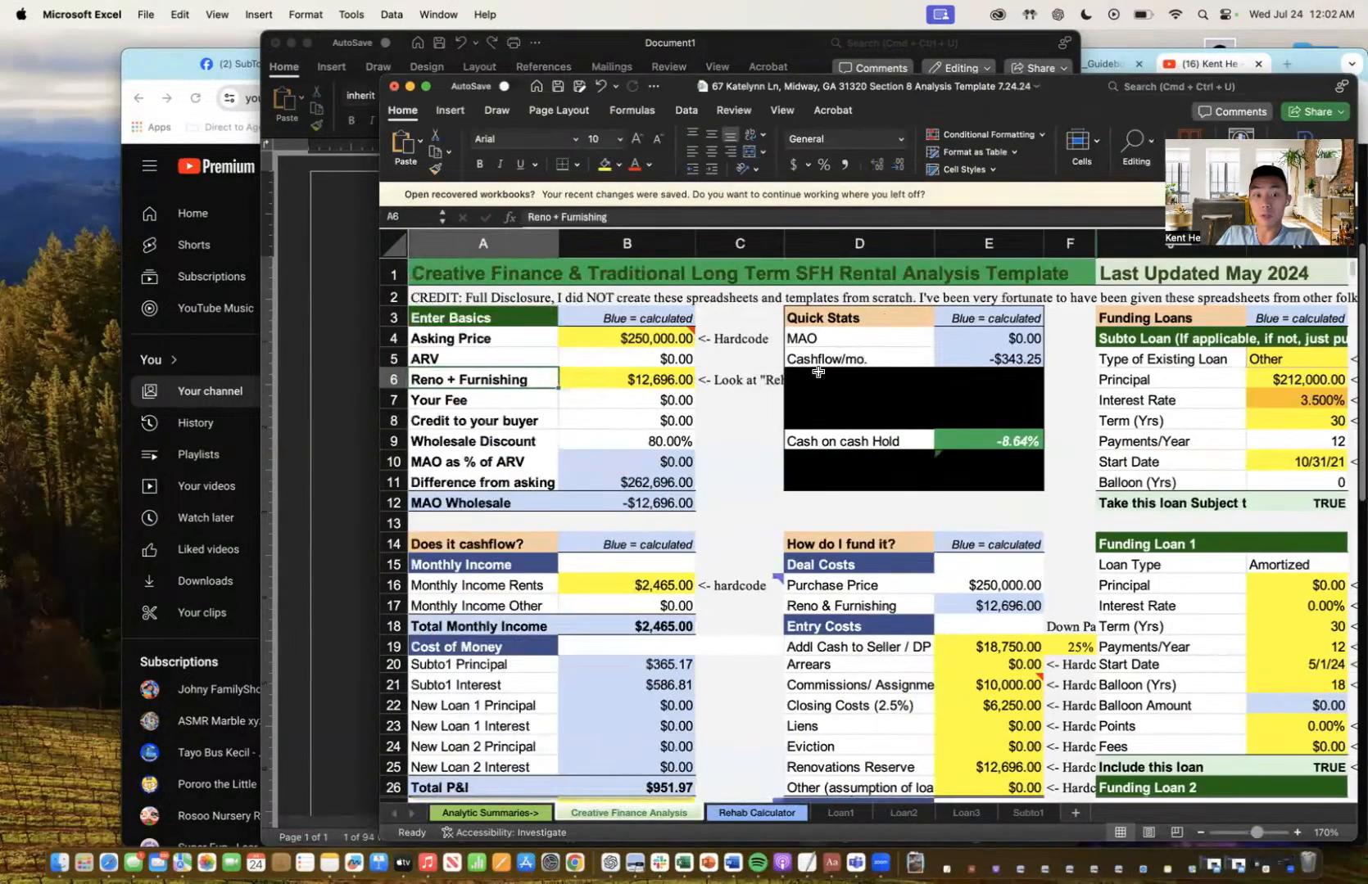
click(678, 384)
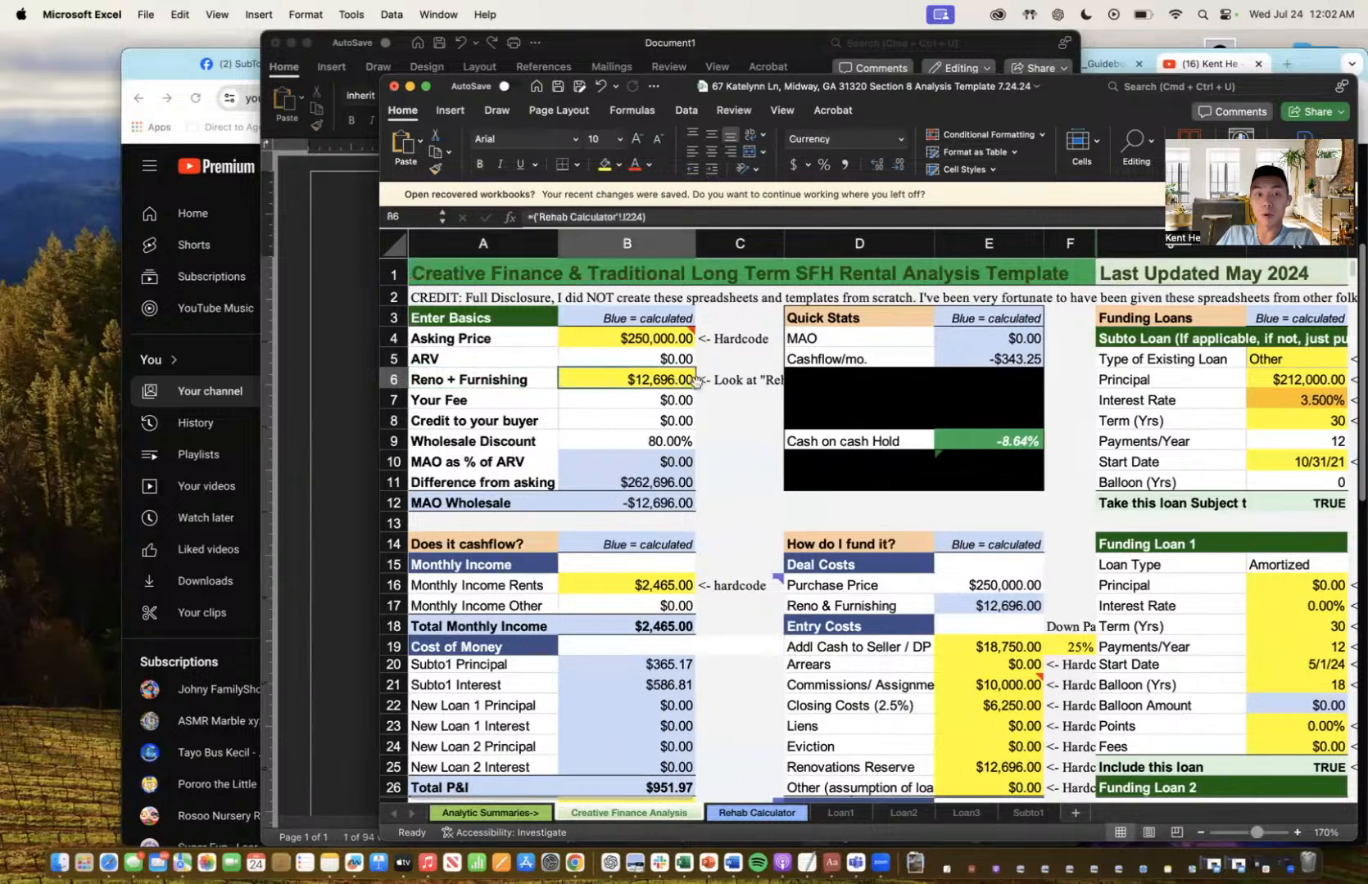
- Set the quantity for Interior painting only to 2114 sf in the Rehab Calculator sheet
click(757, 812)
scroll(716, 680, up, 10)
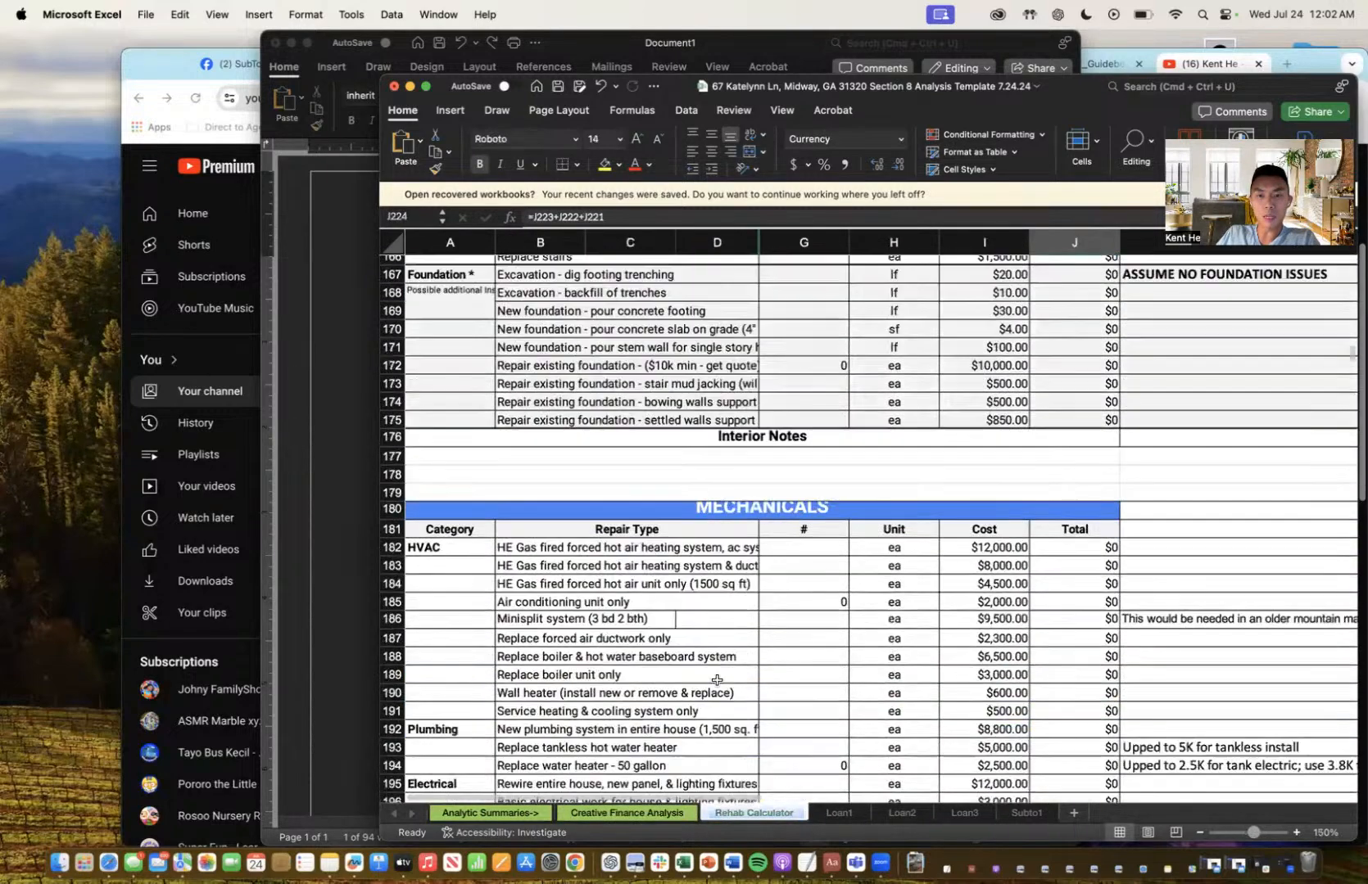
scroll(717, 705, up, 20)
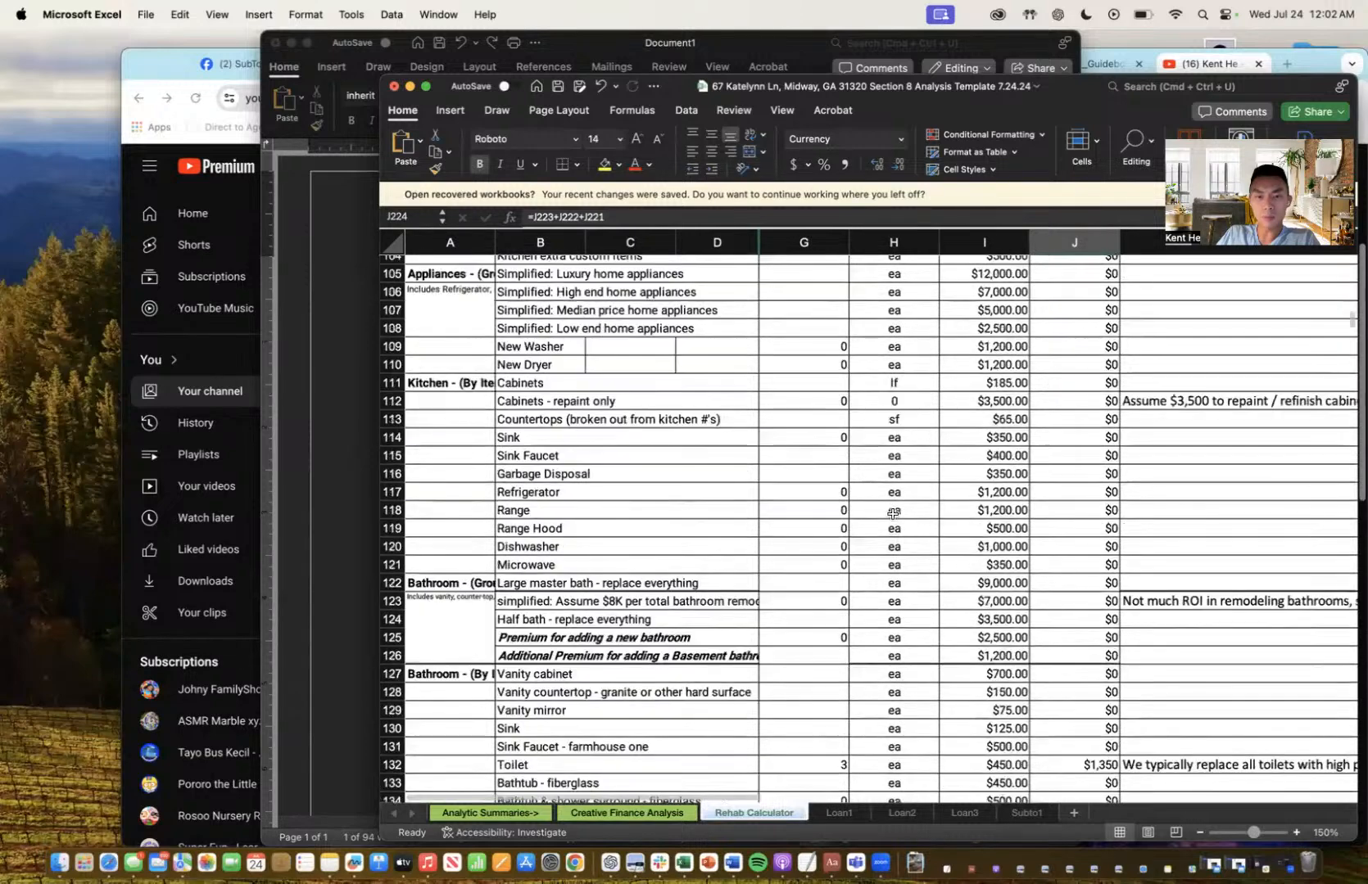
scroll(928, 621, up, 12)
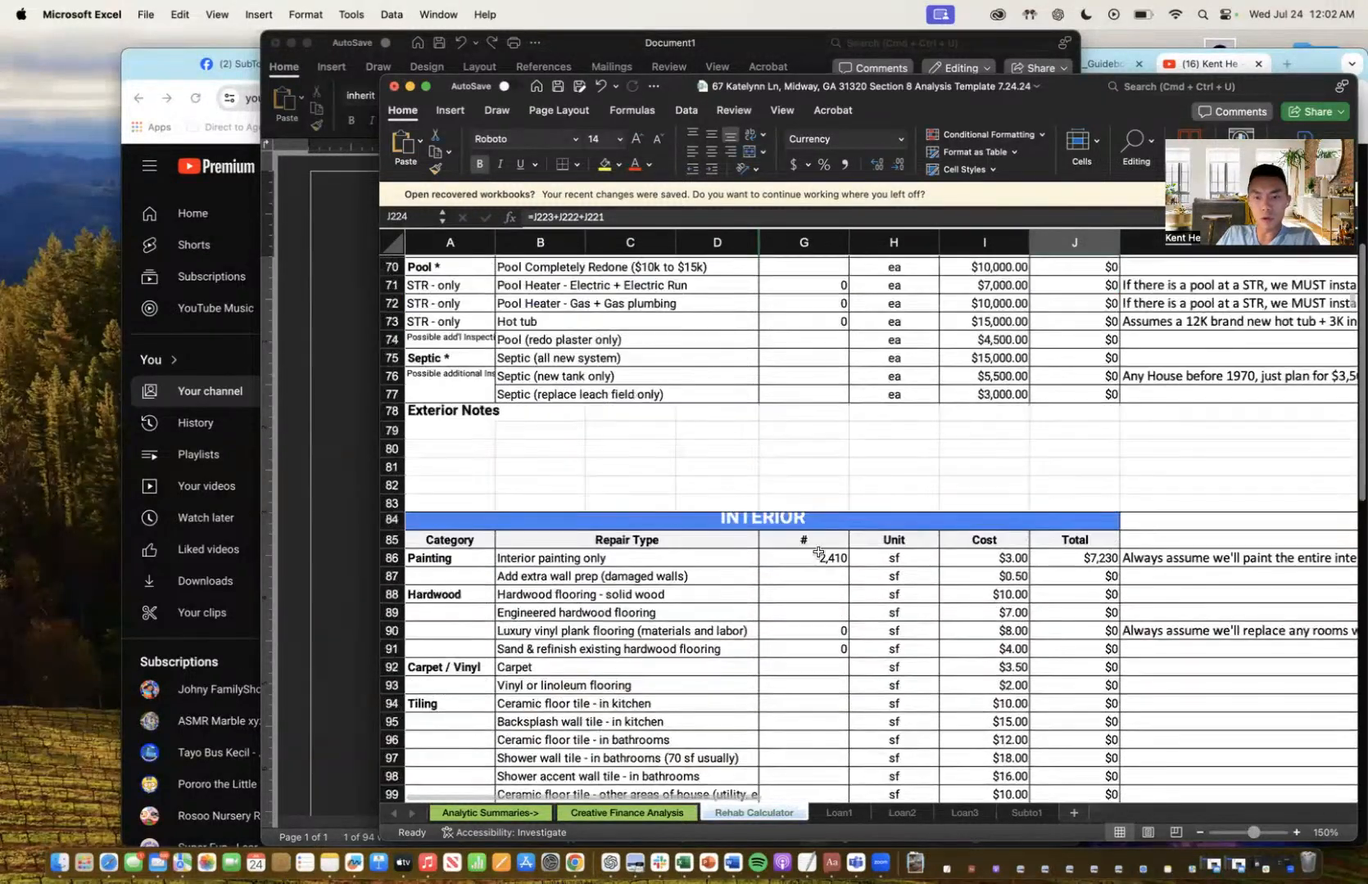
click(818, 557)
text(2114)
key(Return)
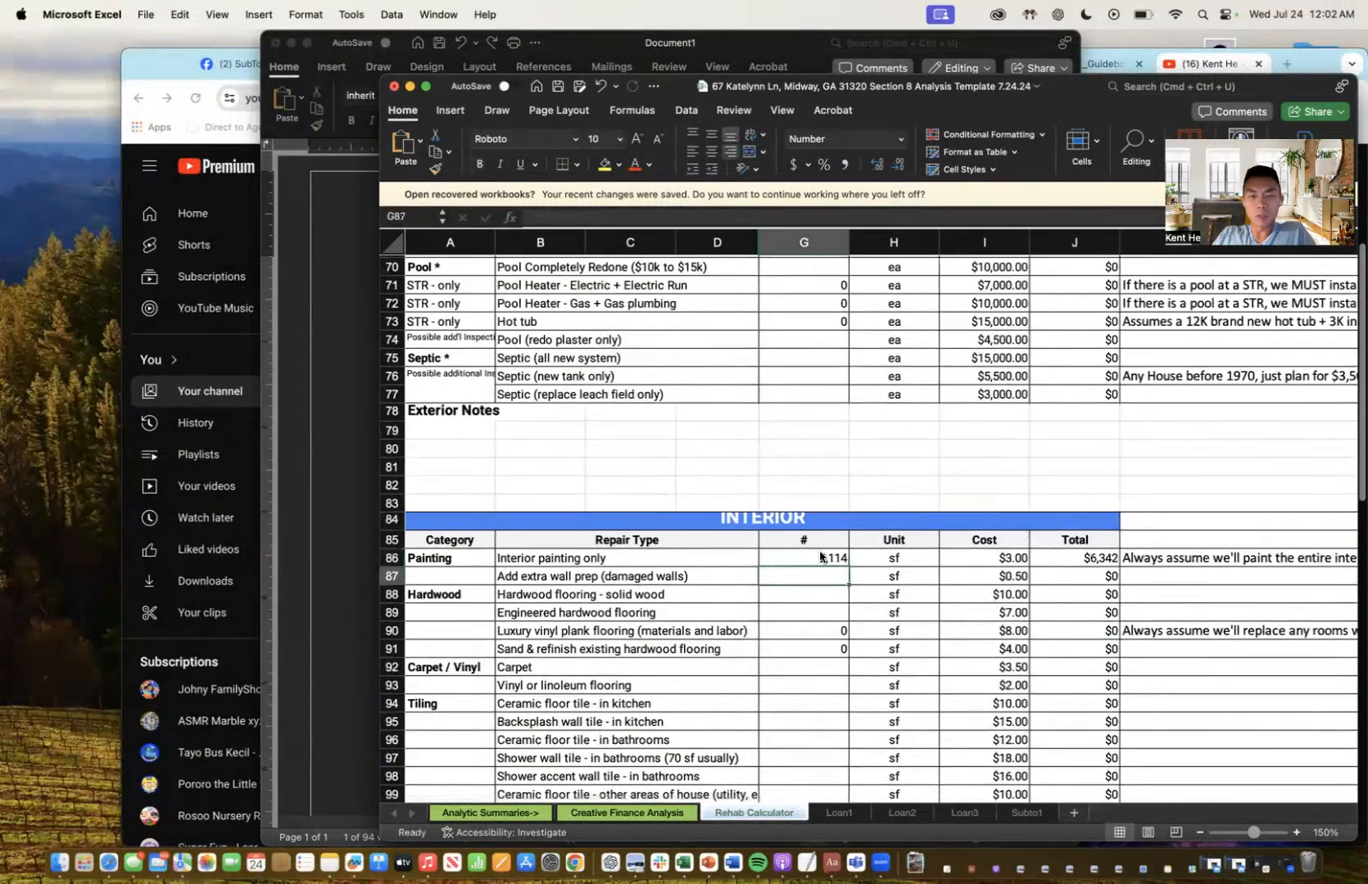
- Review the exterior repair allowances in the Rehab Calculator, including landscaping and the hard roof repair/patch line
scroll(810, 473, up, 15)
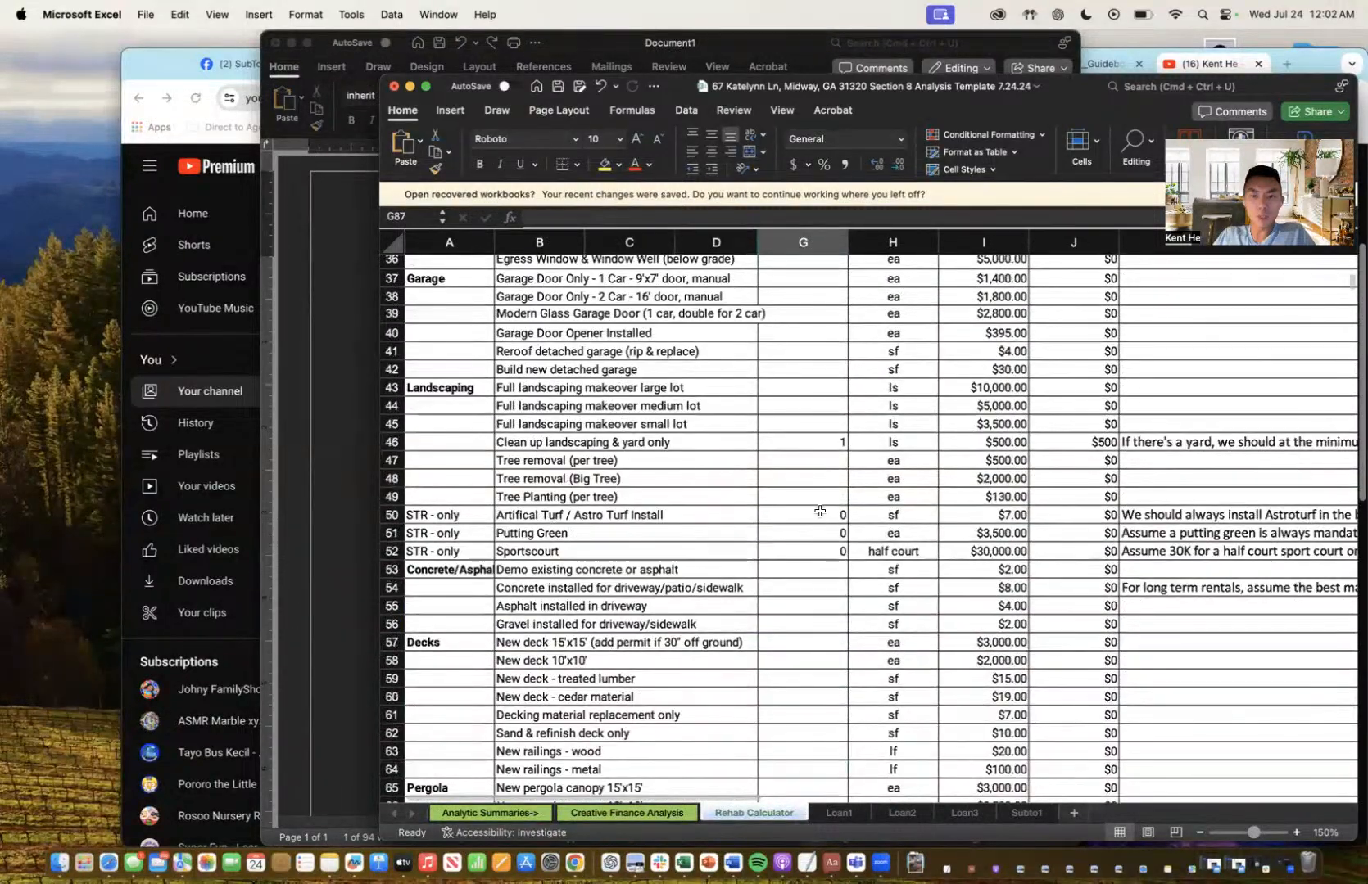
drag(819, 510, 1057, 513)
scroll(847, 469, up, 5)
scroll(863, 458, up, 7)
drag(819, 291, 1033, 293)
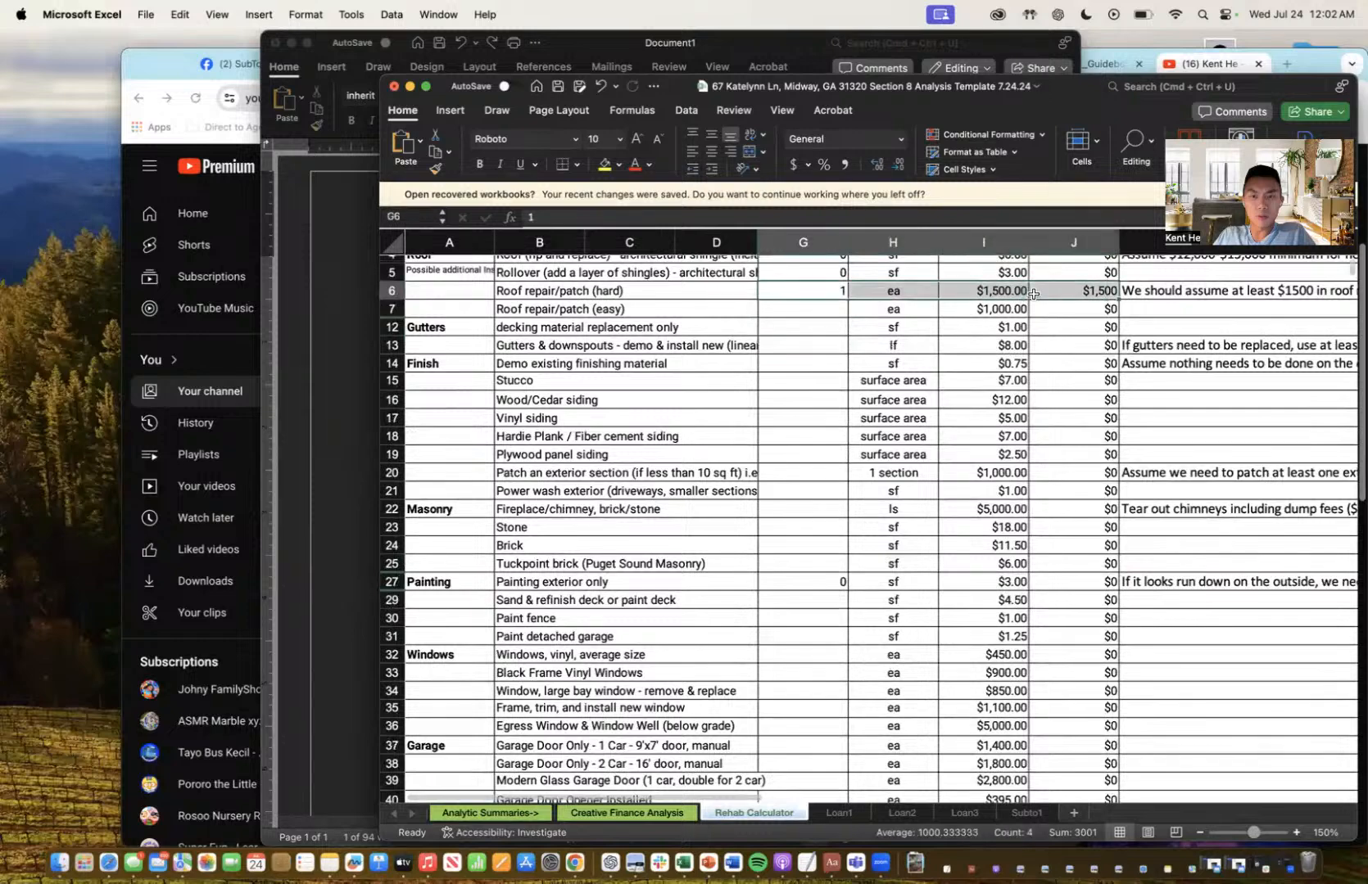
drag(1082, 88, 982, 45)
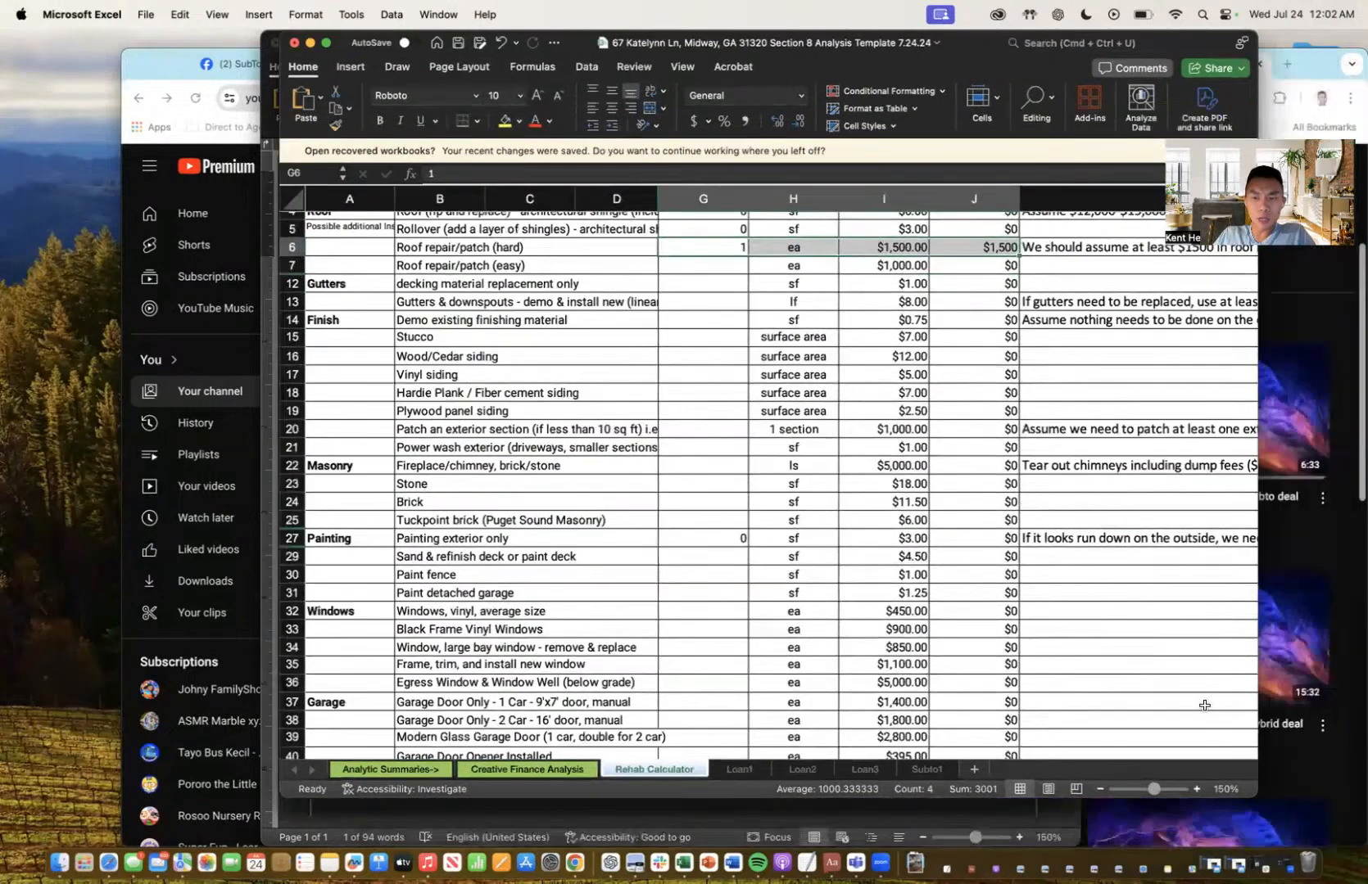
scroll(789, 545, up, 2)
- Set the Toilet quantity to 2 in the bathroom section of the Rehab Calculator
scroll(789, 571, down, 15)
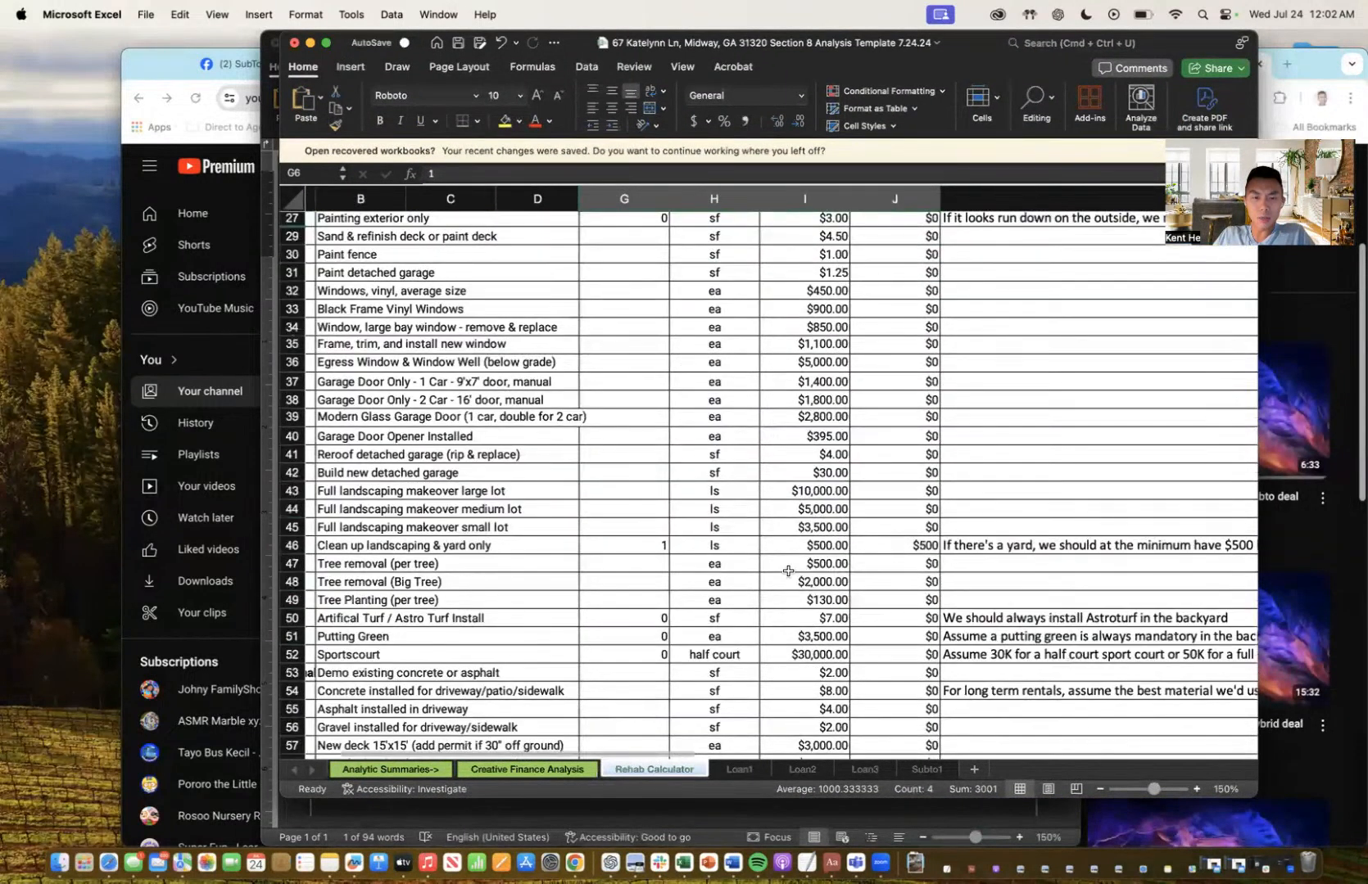
scroll(786, 572, down, 20)
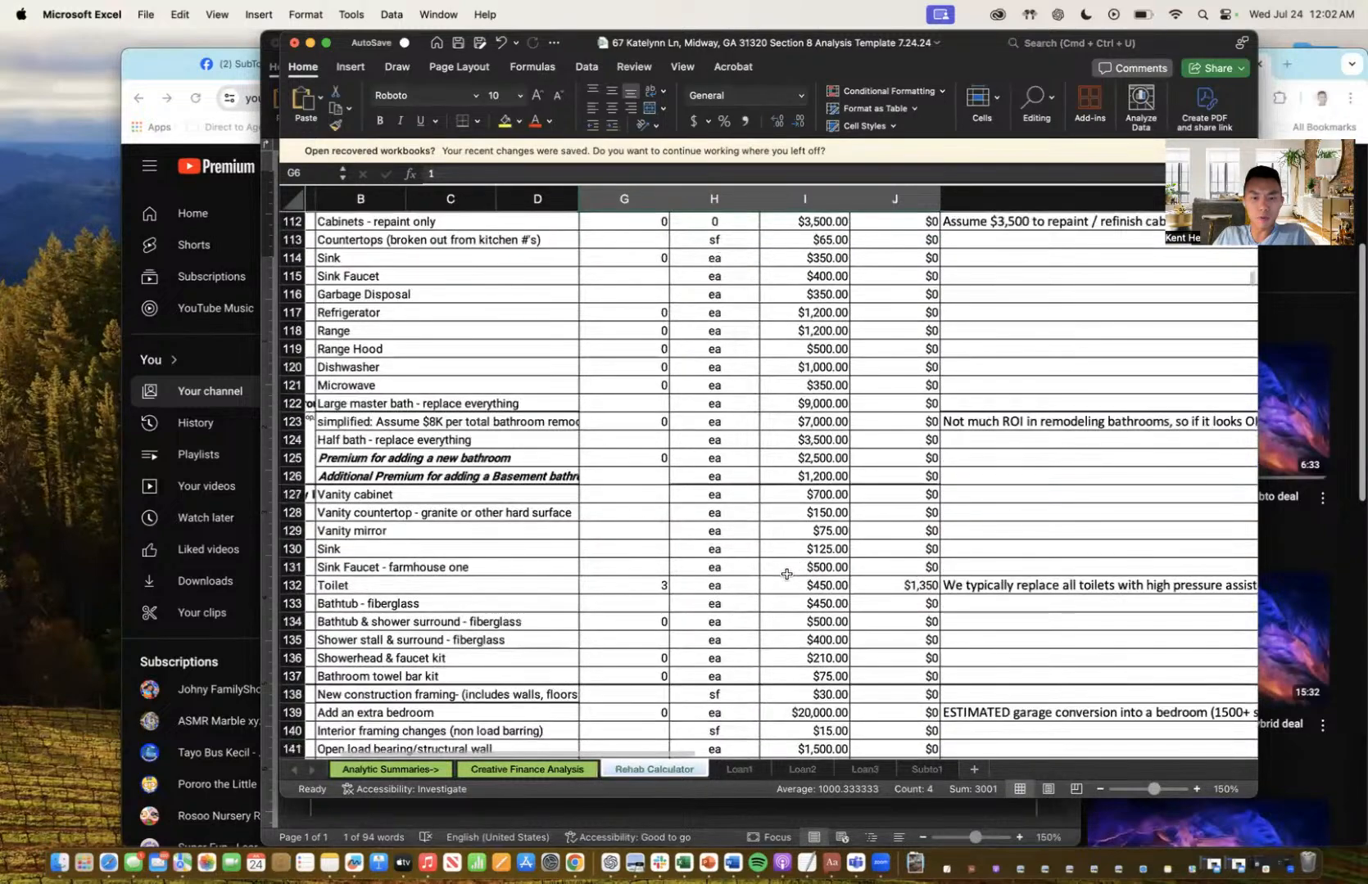
scroll(628, 311, left, 2)
click(705, 260)
text(2)
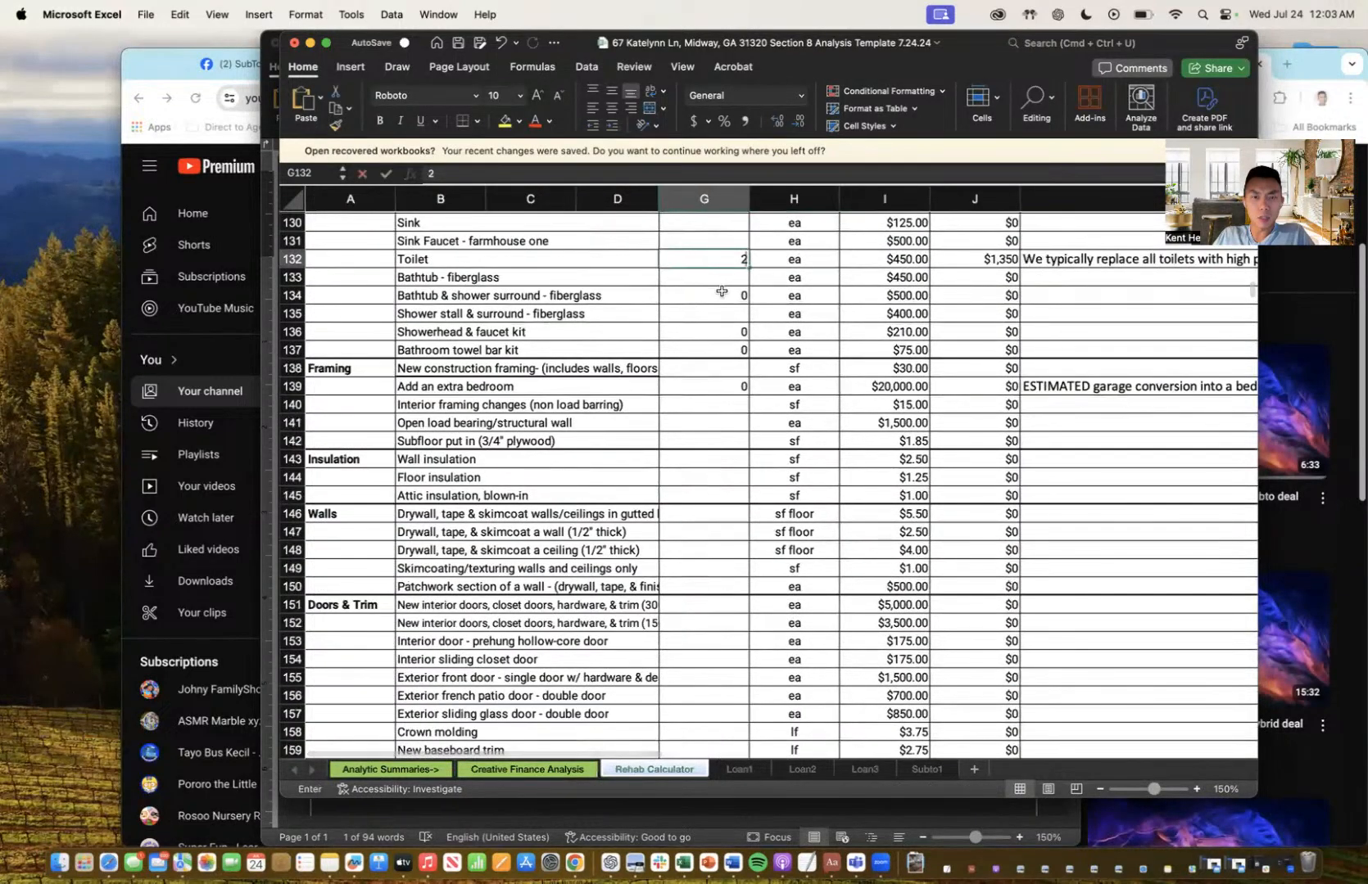
click(720, 295)
click(743, 333)
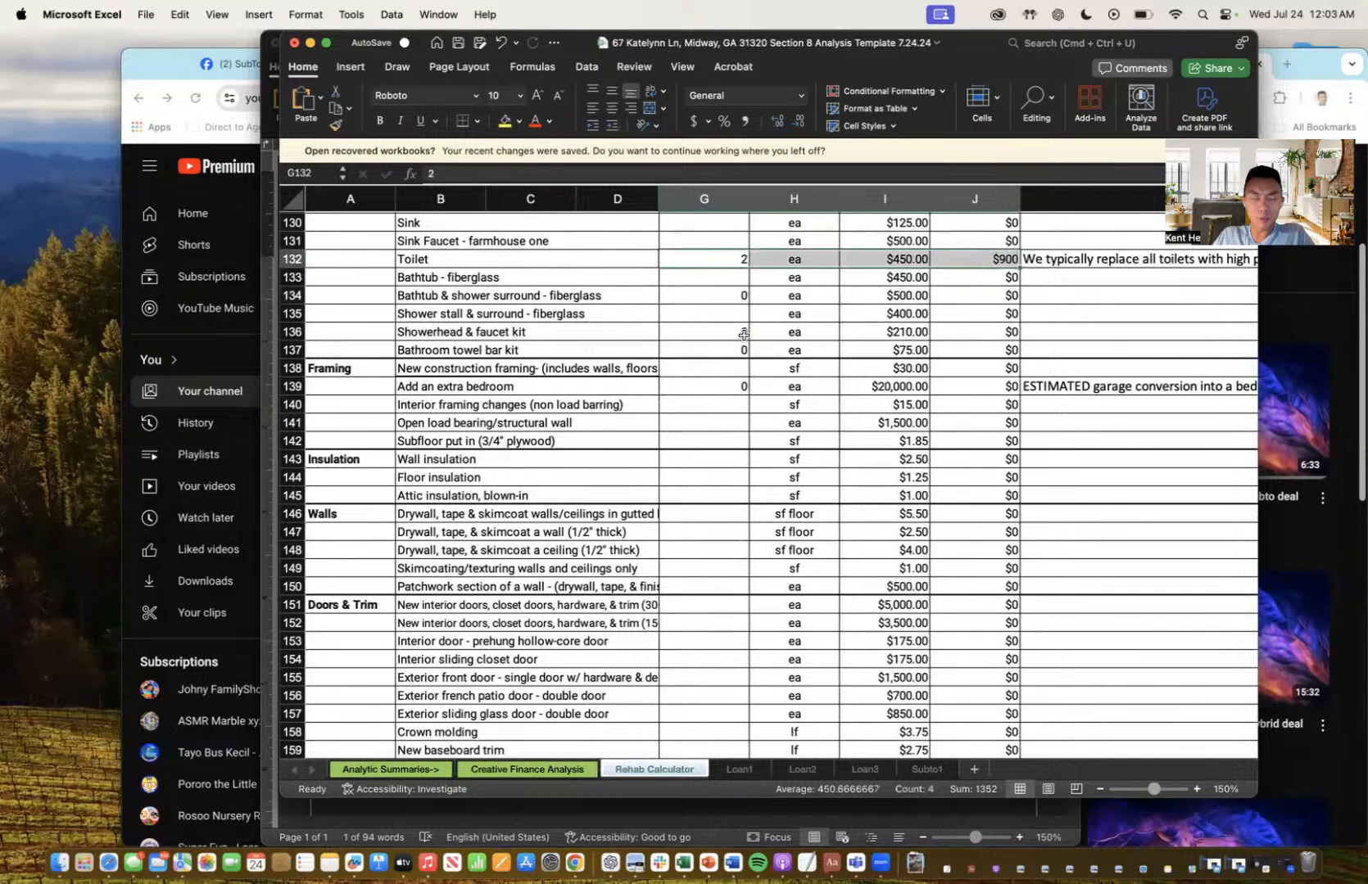
- Review the remaining Rehab Calculator sections down to Total Repairs and return to the Creative Finance Analysis sheet
scroll(743, 336, down, 3)
scroll(743, 336, down, 10)
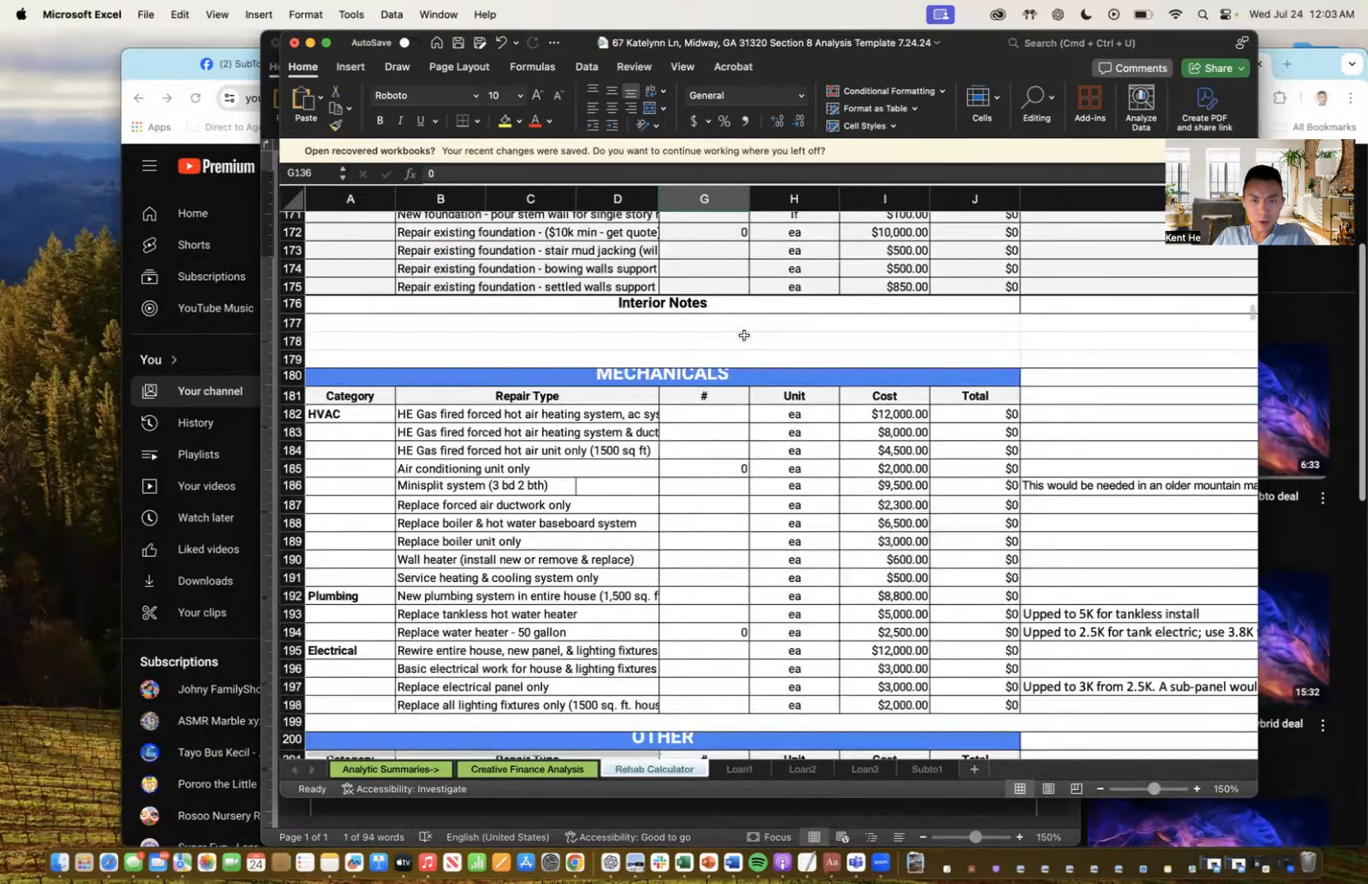
scroll(746, 568, down, 5)
scroll(746, 567, down, 6)
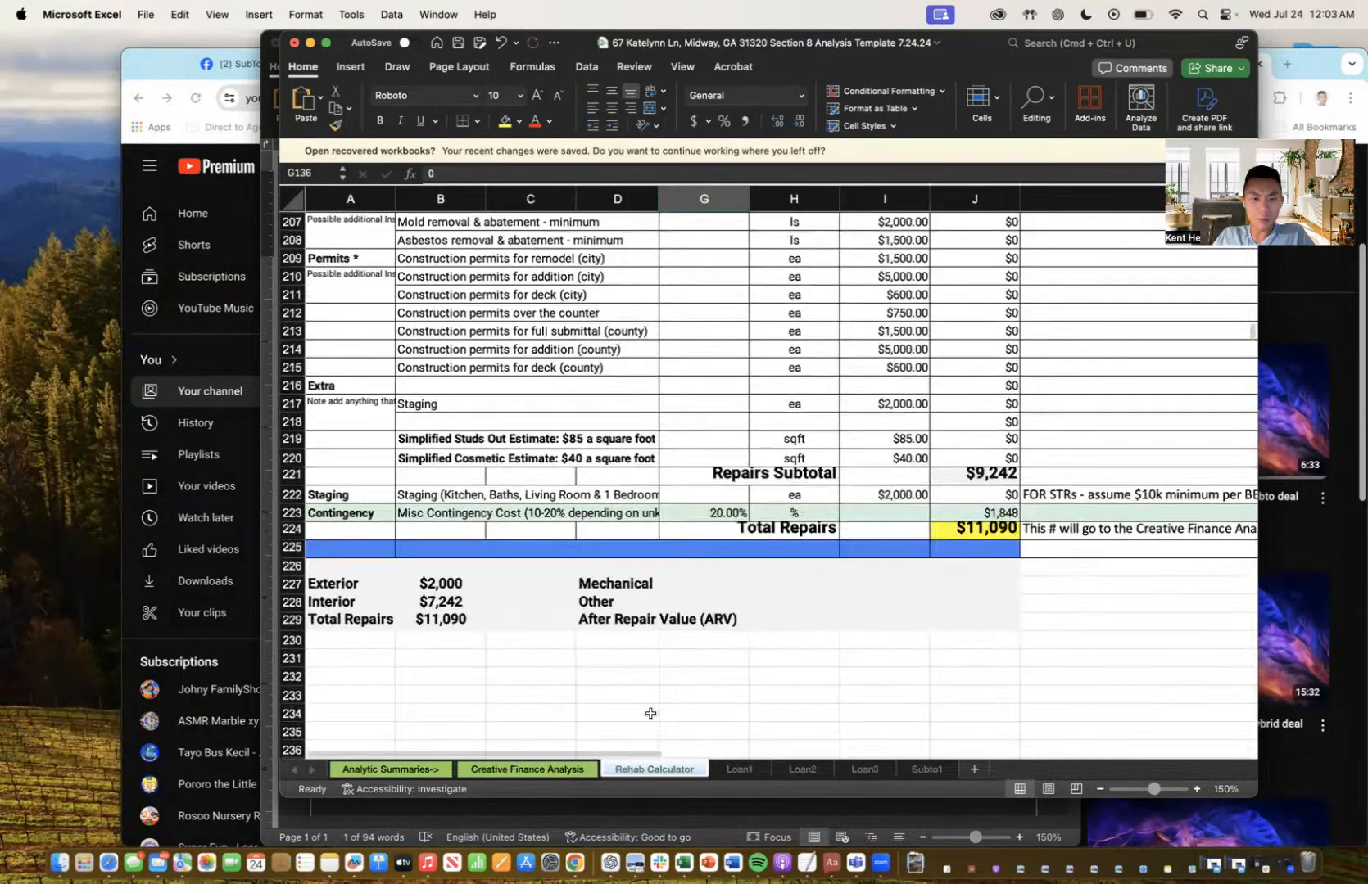
click(569, 771)
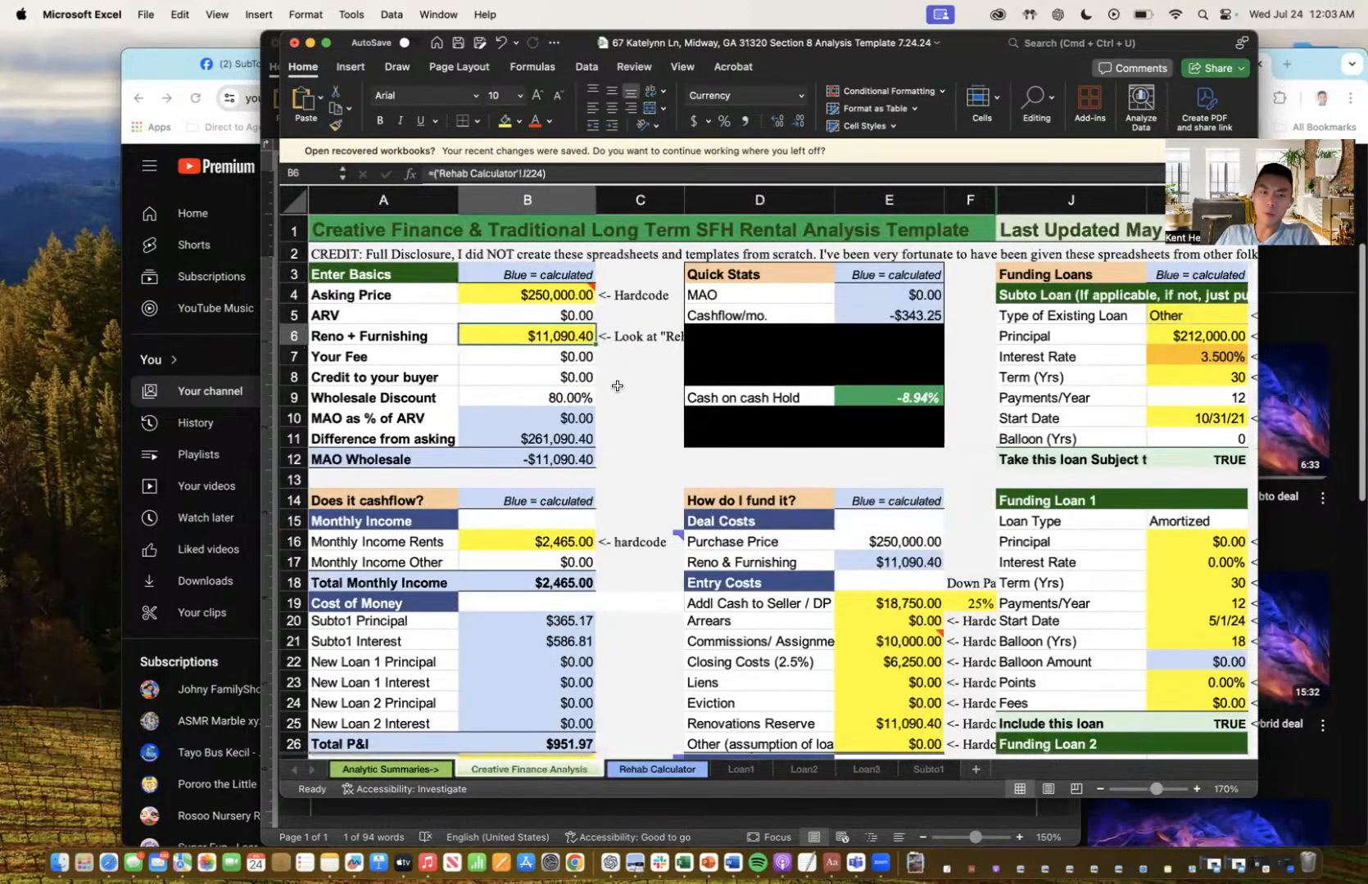
click(617, 382)
- Move the workbook window aside and switch to Chrome to show the property's Redfin listing
drag(959, 45, 986, 82)
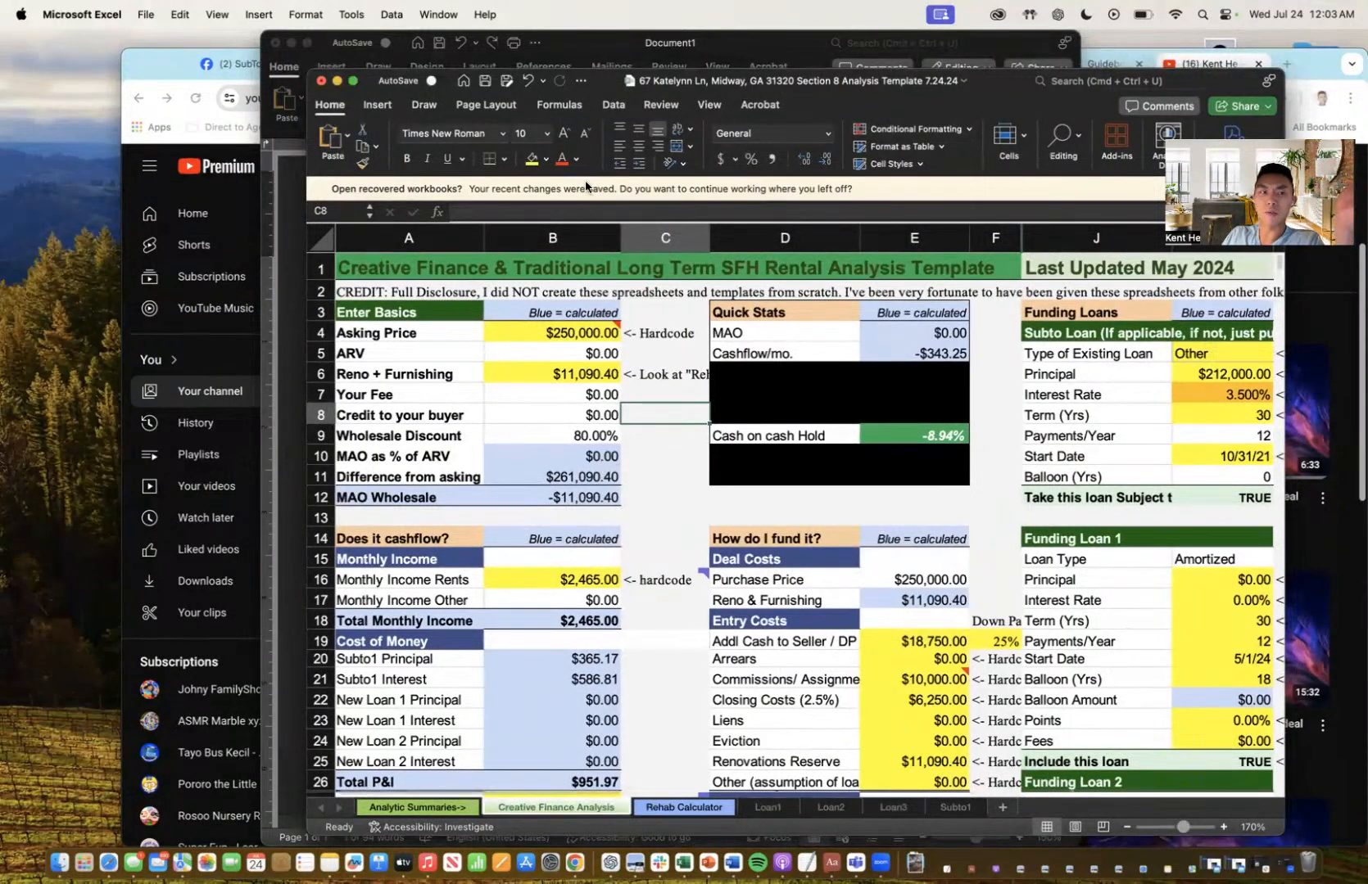
drag(992, 86, 1036, 104)
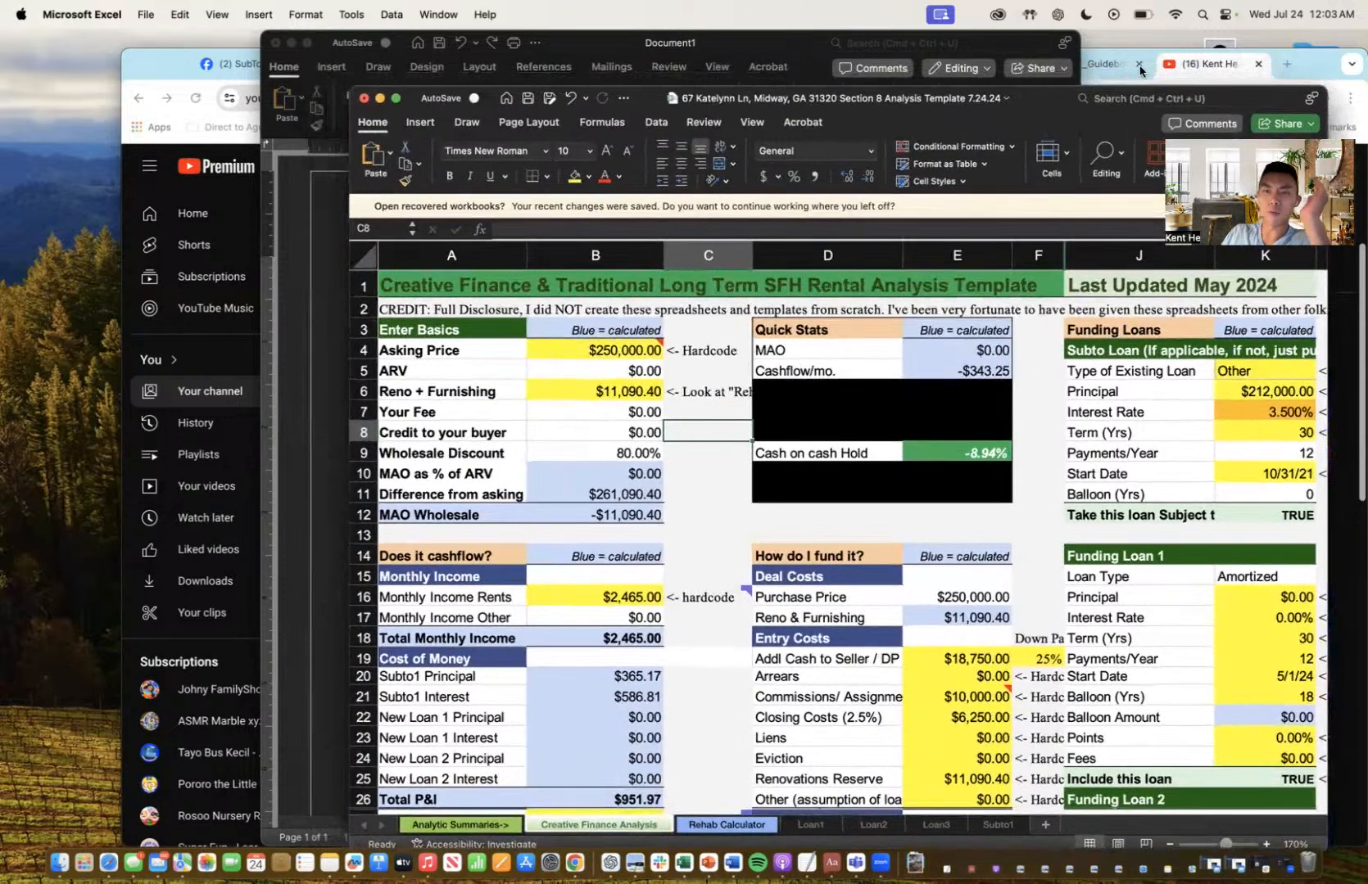
click(1189, 59)
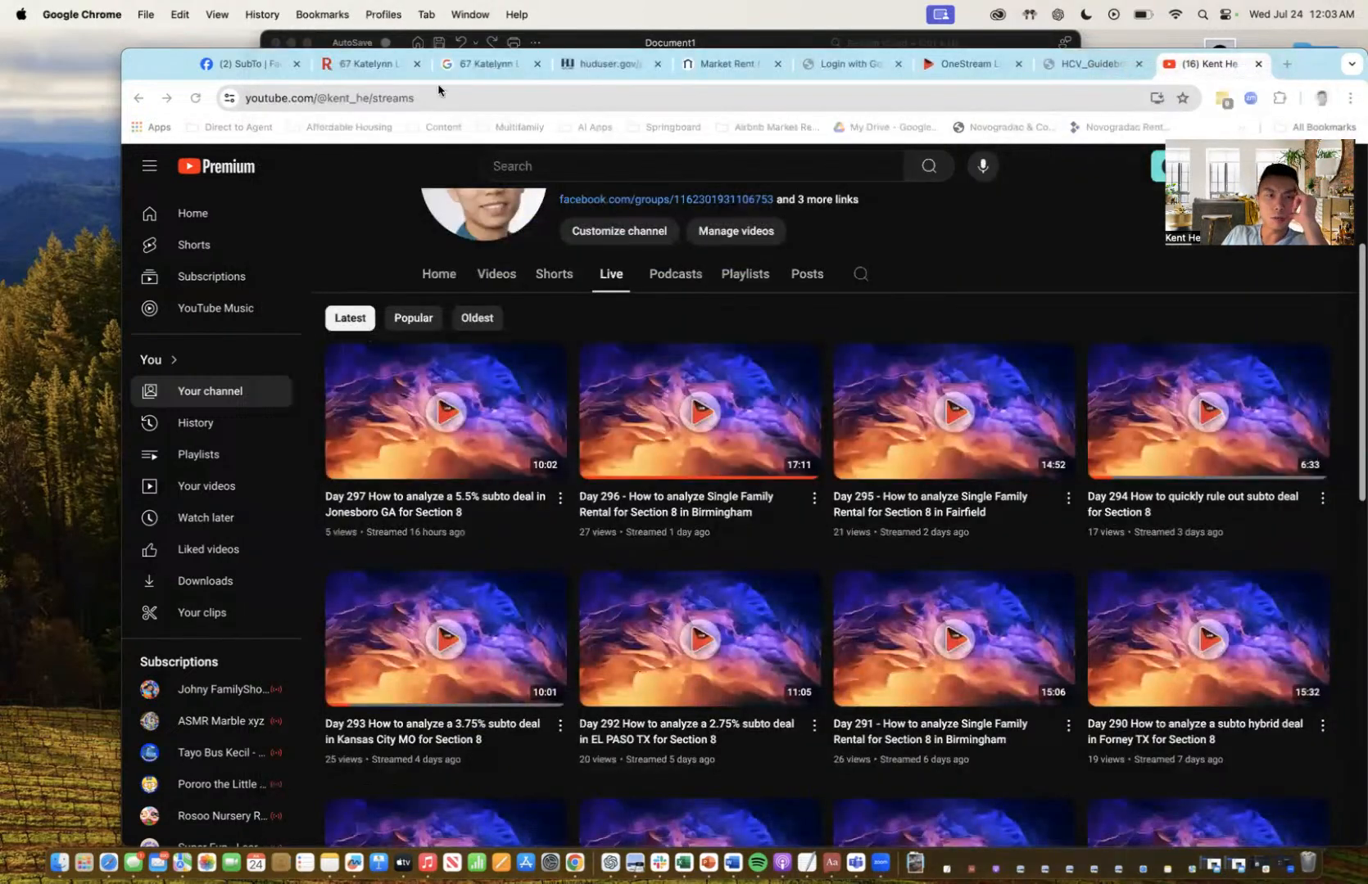
click(379, 64)
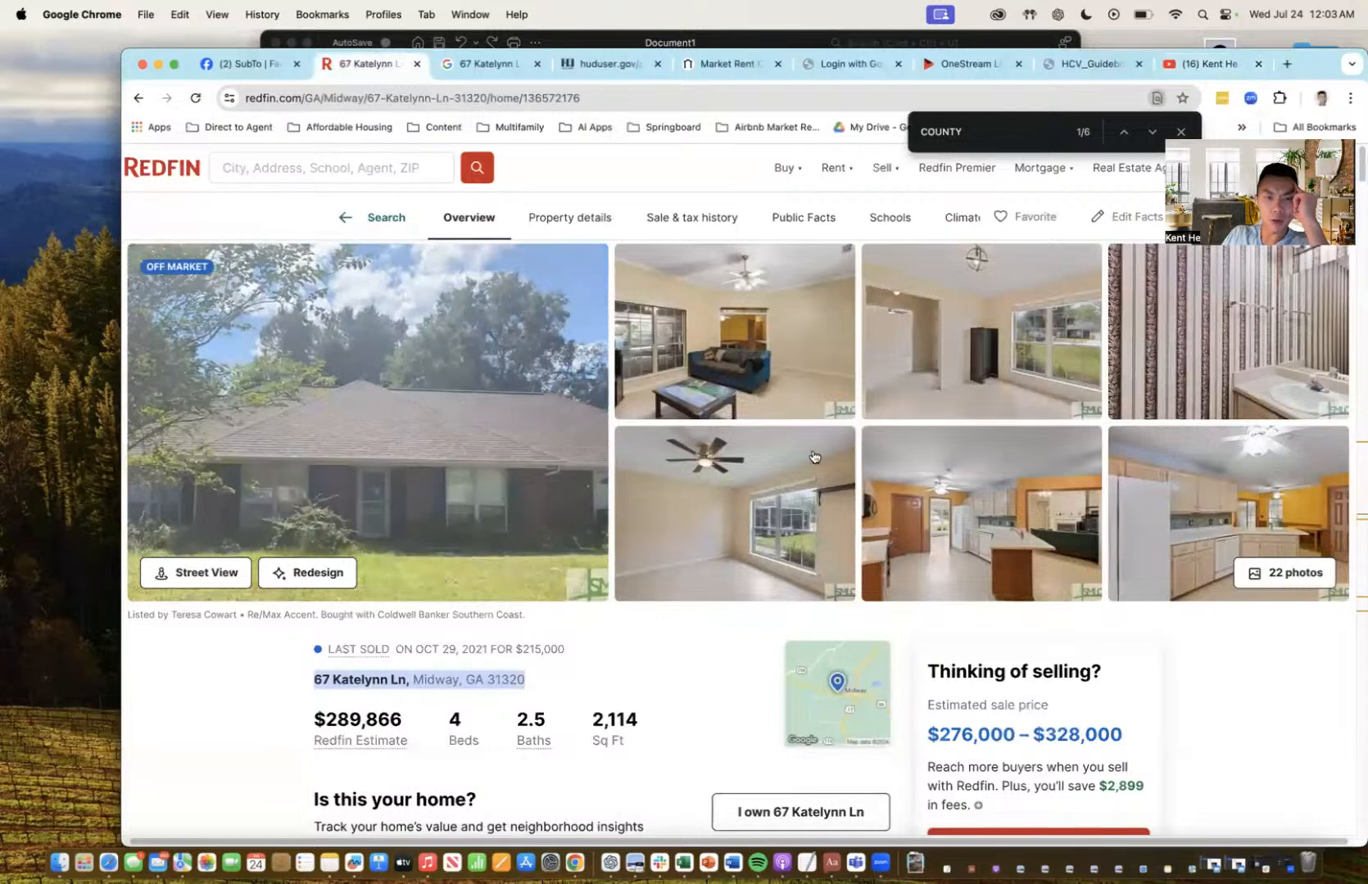
- Look through the listing's photos to judge the condition of the exterior, living areas, kitchen, bathrooms and bedrooms, and close the gallery
click(726, 441)
scroll(763, 497, down, 5)
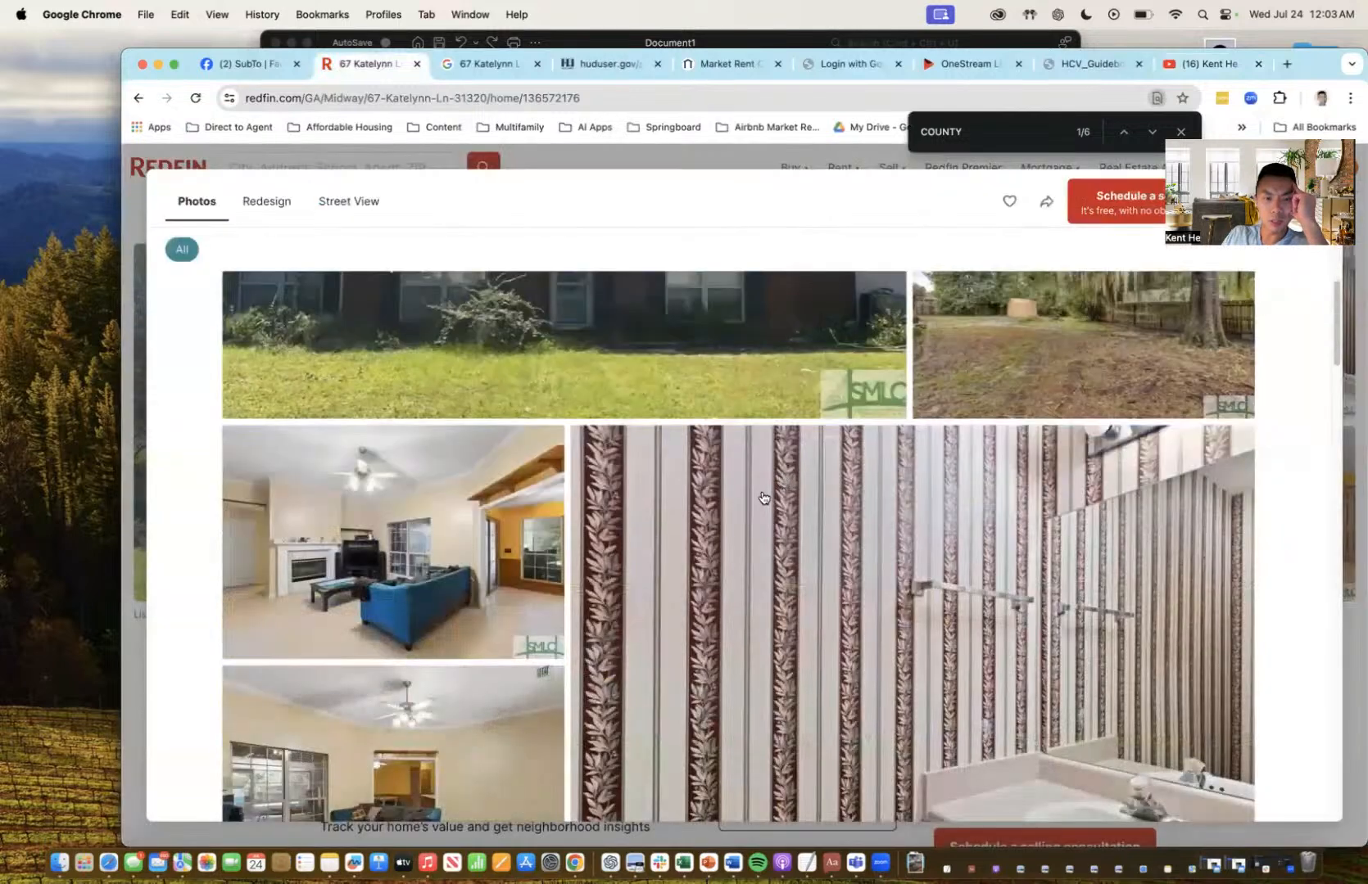
scroll(762, 497, up, 1)
scroll(761, 499, down, 2)
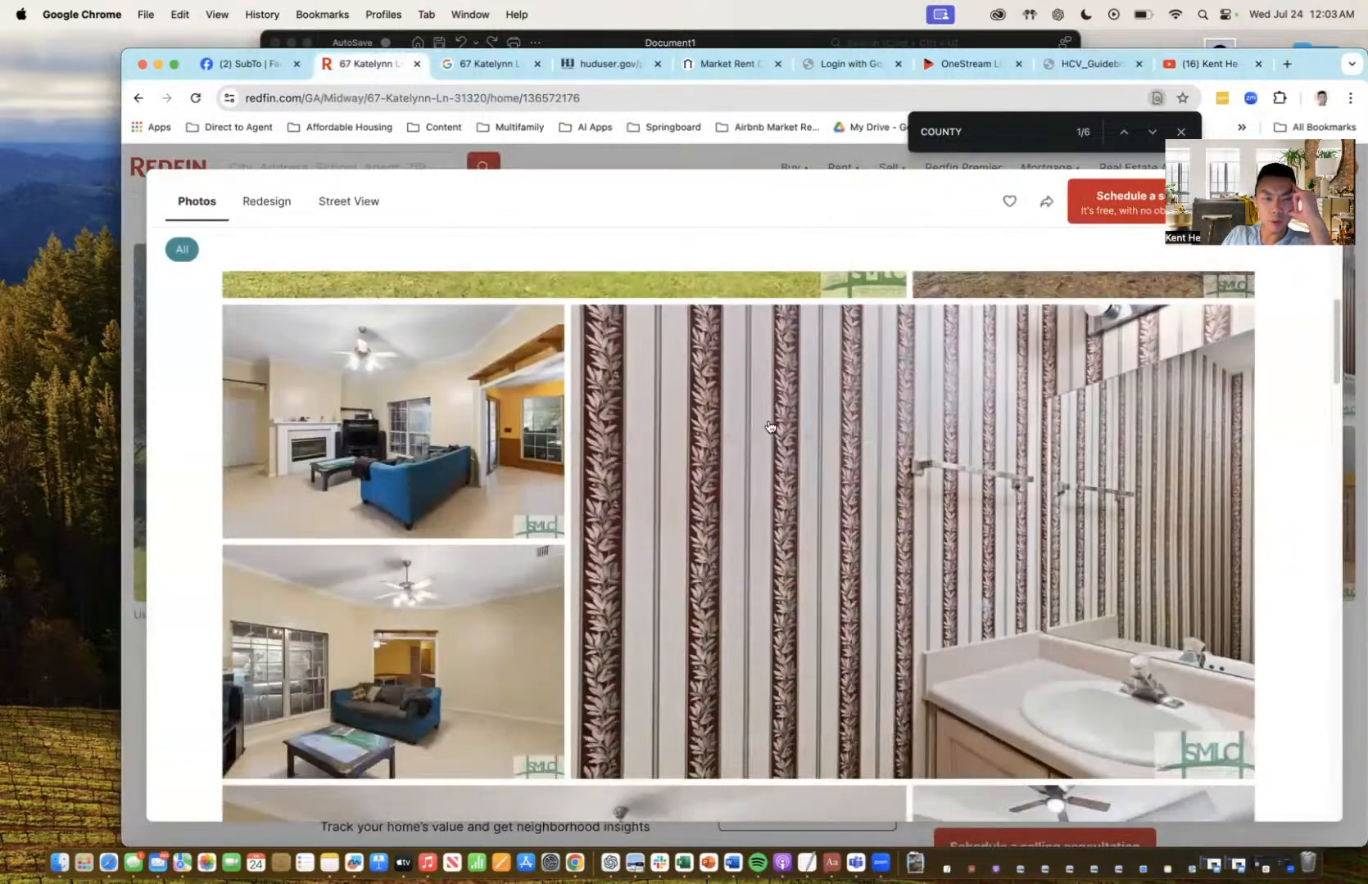
scroll(772, 419, down, 1)
scroll(764, 427, down, 12)
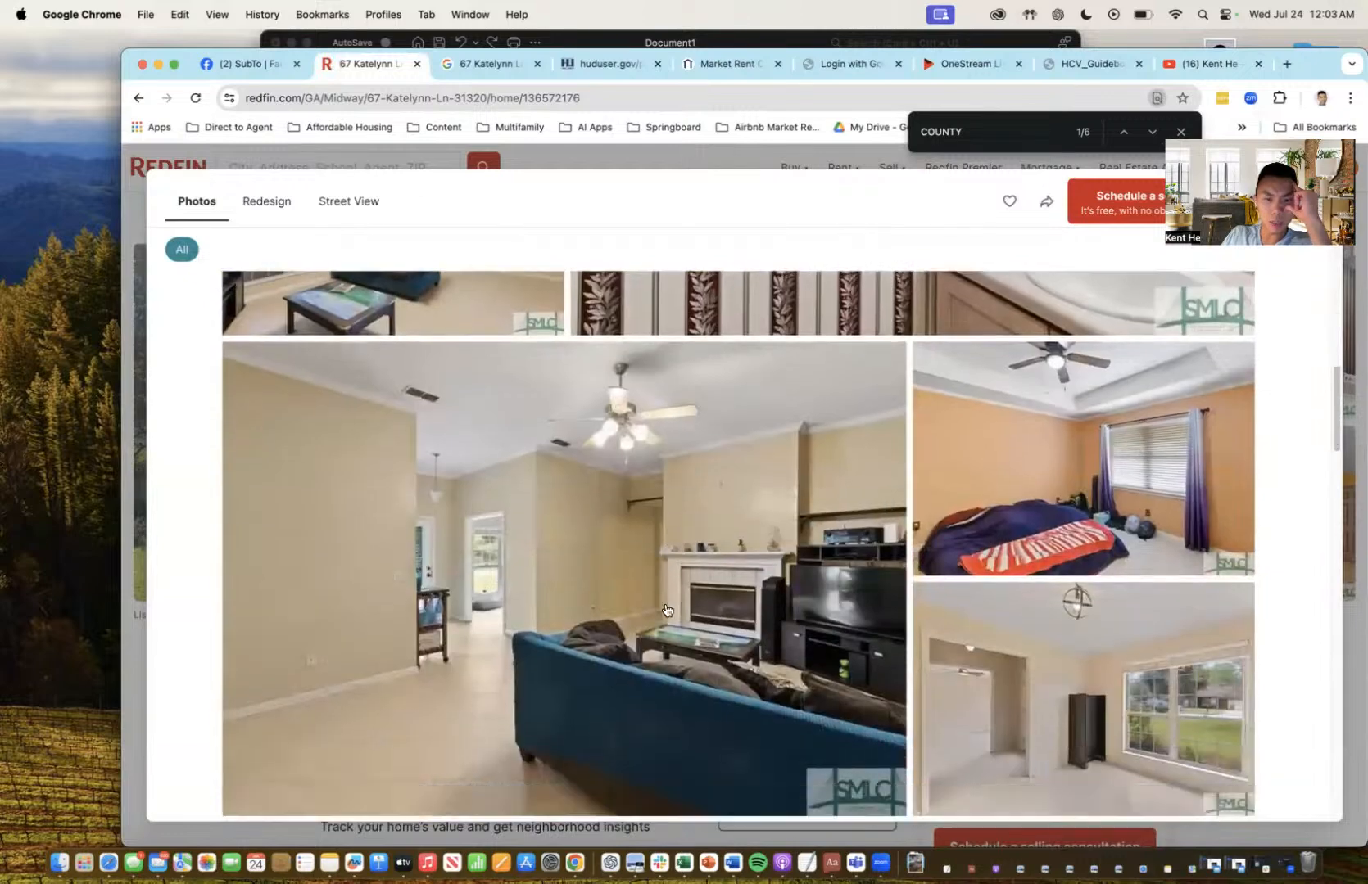
scroll(665, 610, down, 2)
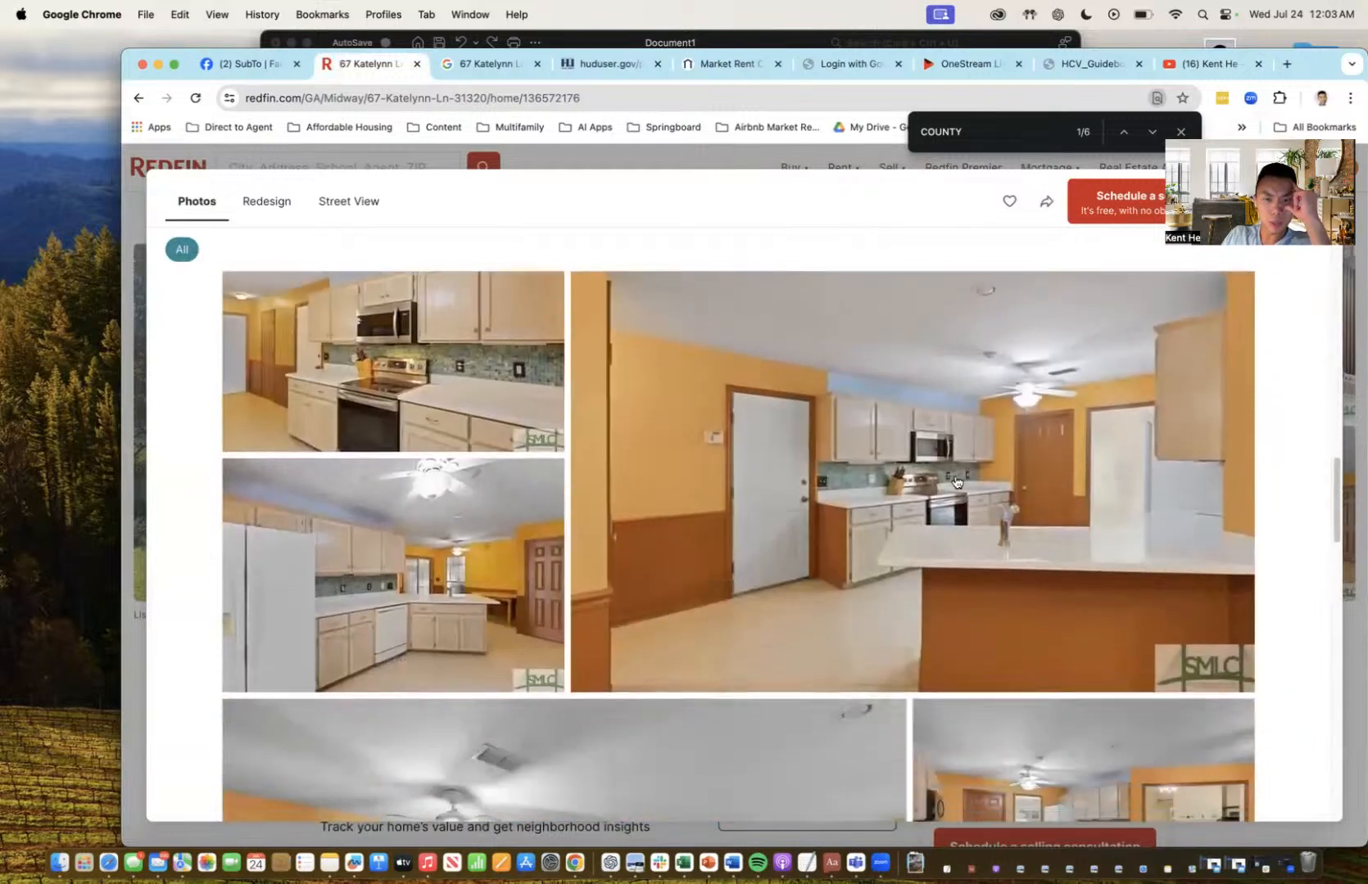
scroll(774, 536, down, 7)
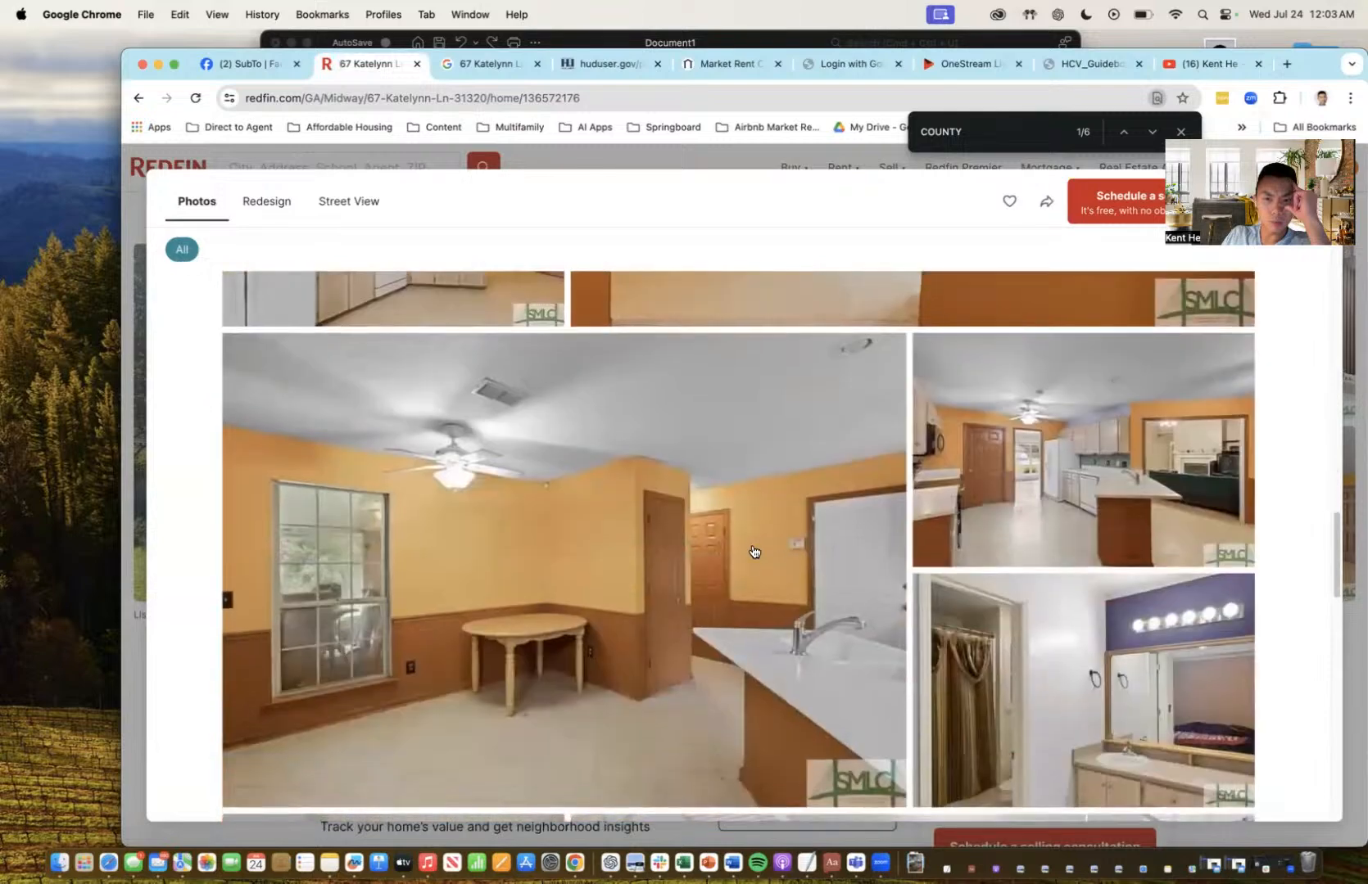
scroll(761, 543, down, 20)
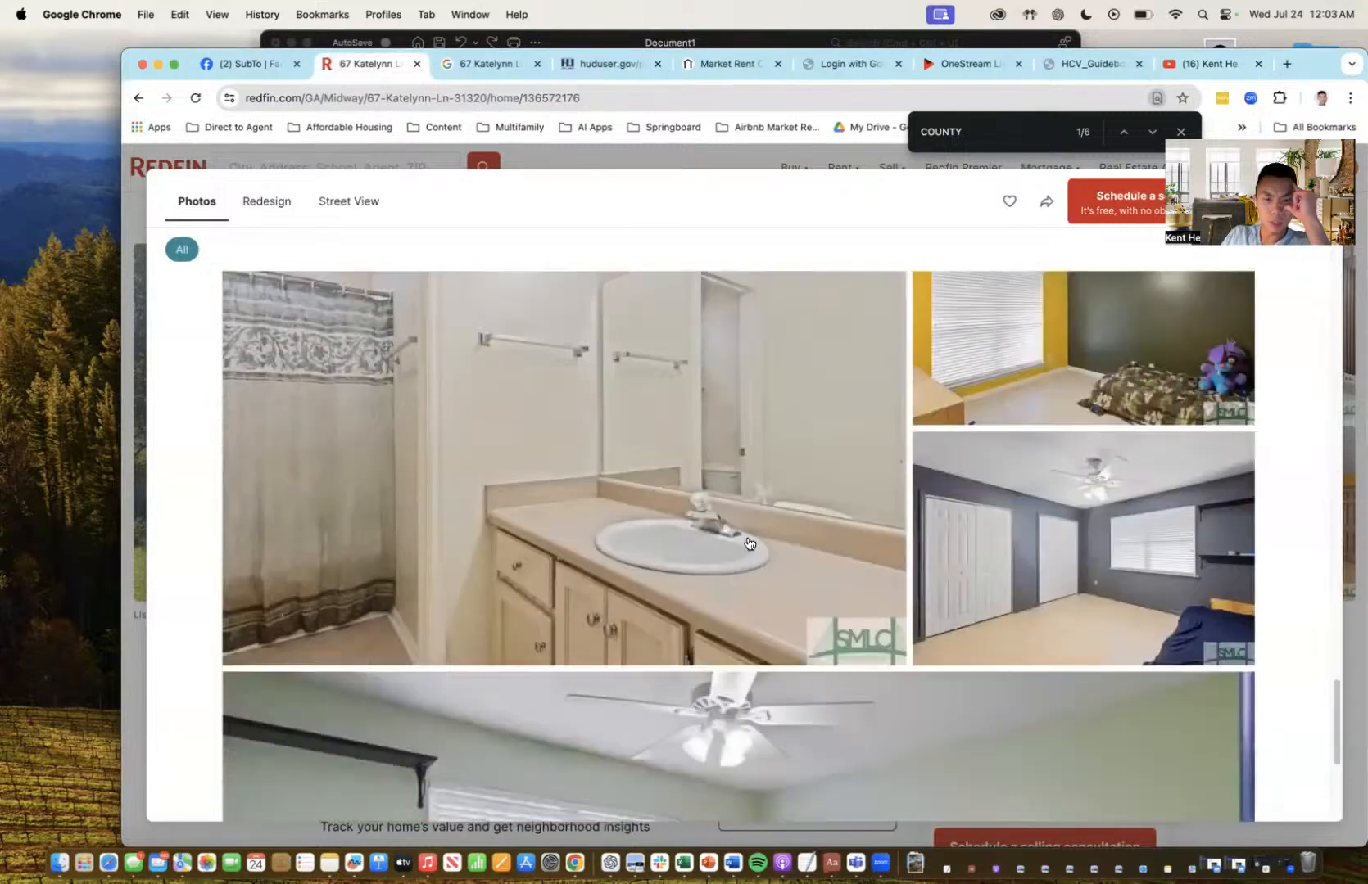
scroll(747, 545, down, 7)
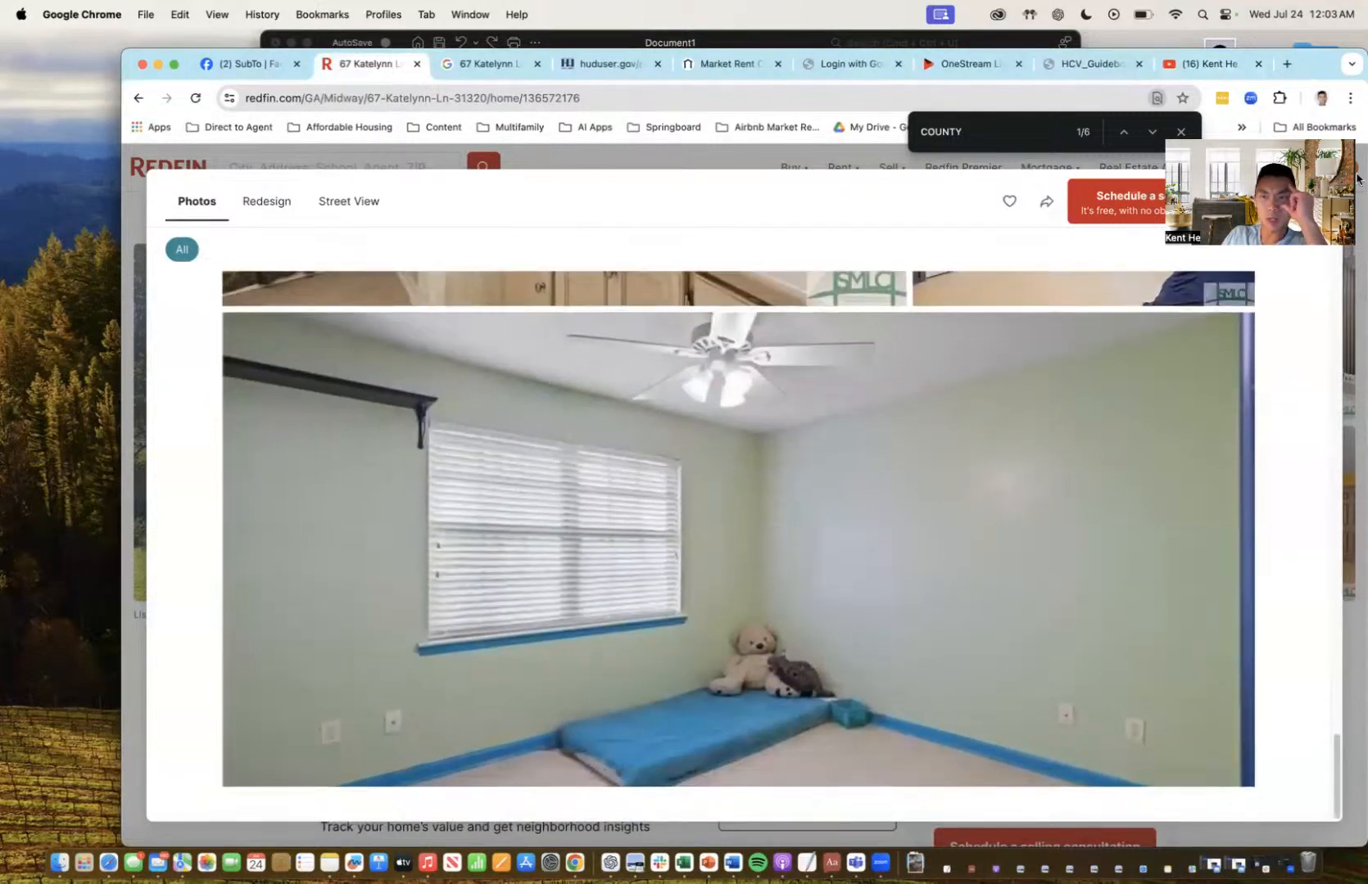
key(Escape)
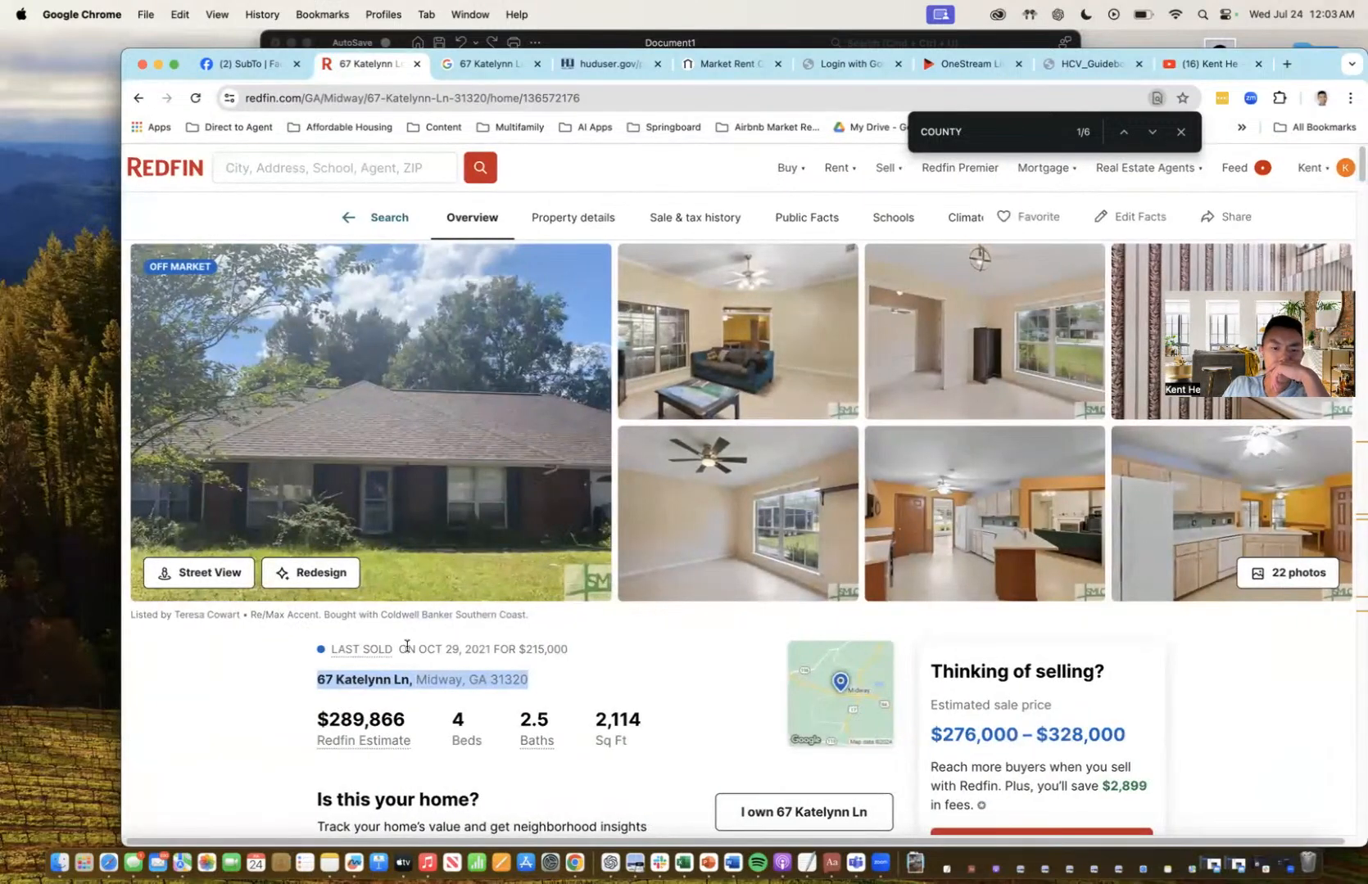
- Check the property's flood and fire risk on the listing's location map, viewing the wider surrounding area, and close the map
click(852, 719)
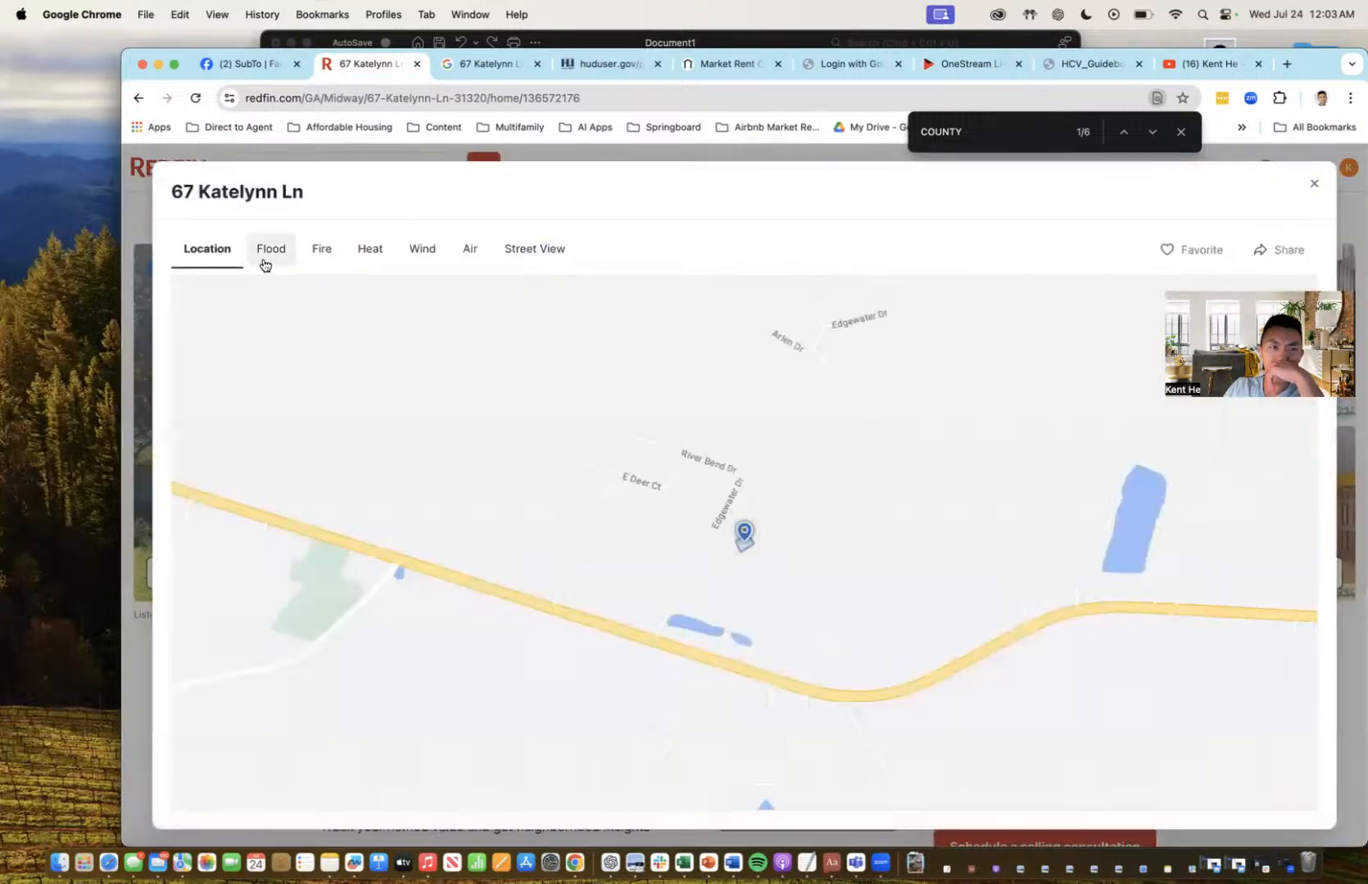
click(262, 261)
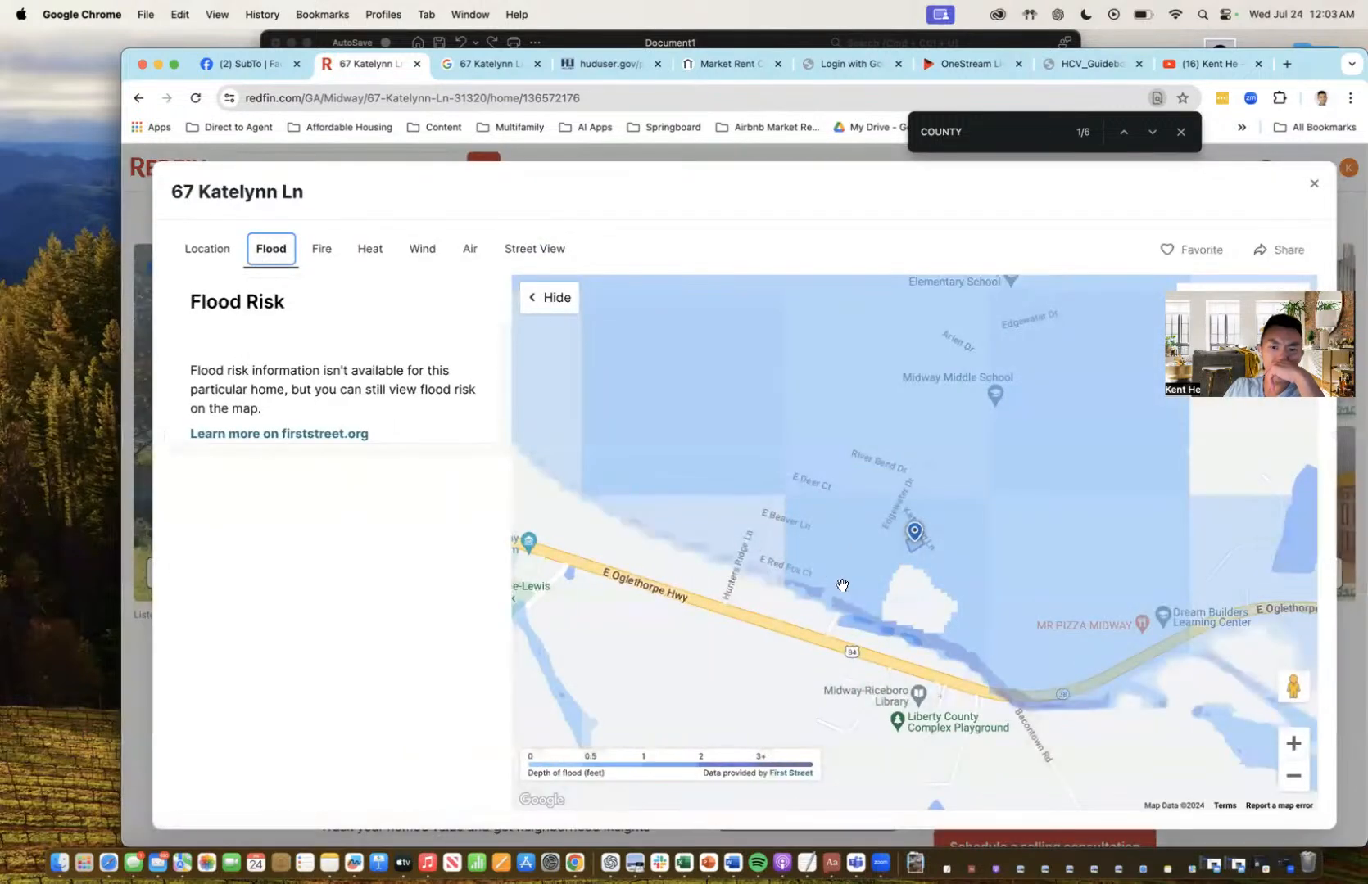
scroll(841, 586, down, 4)
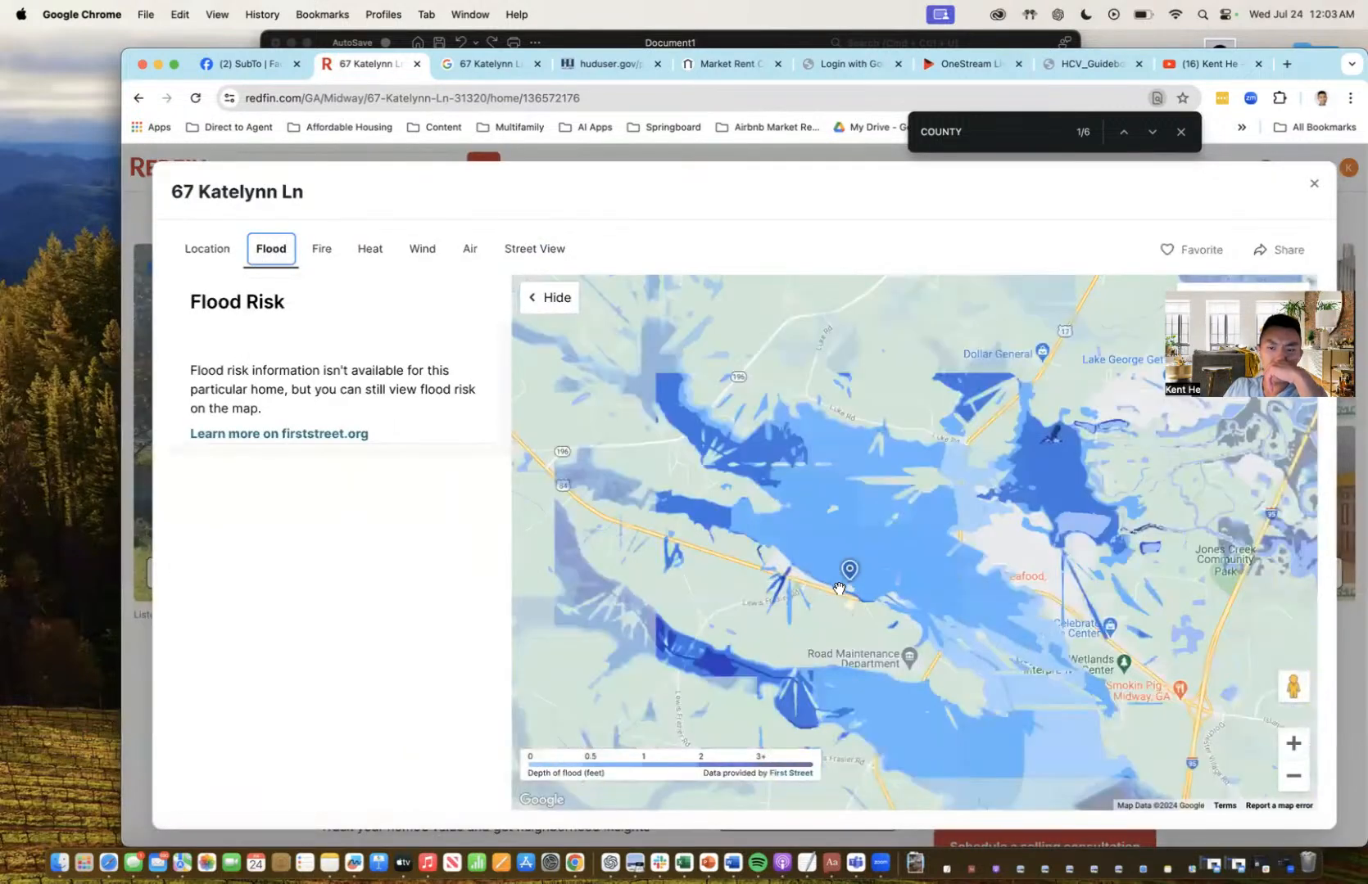
scroll(839, 588, down, 3)
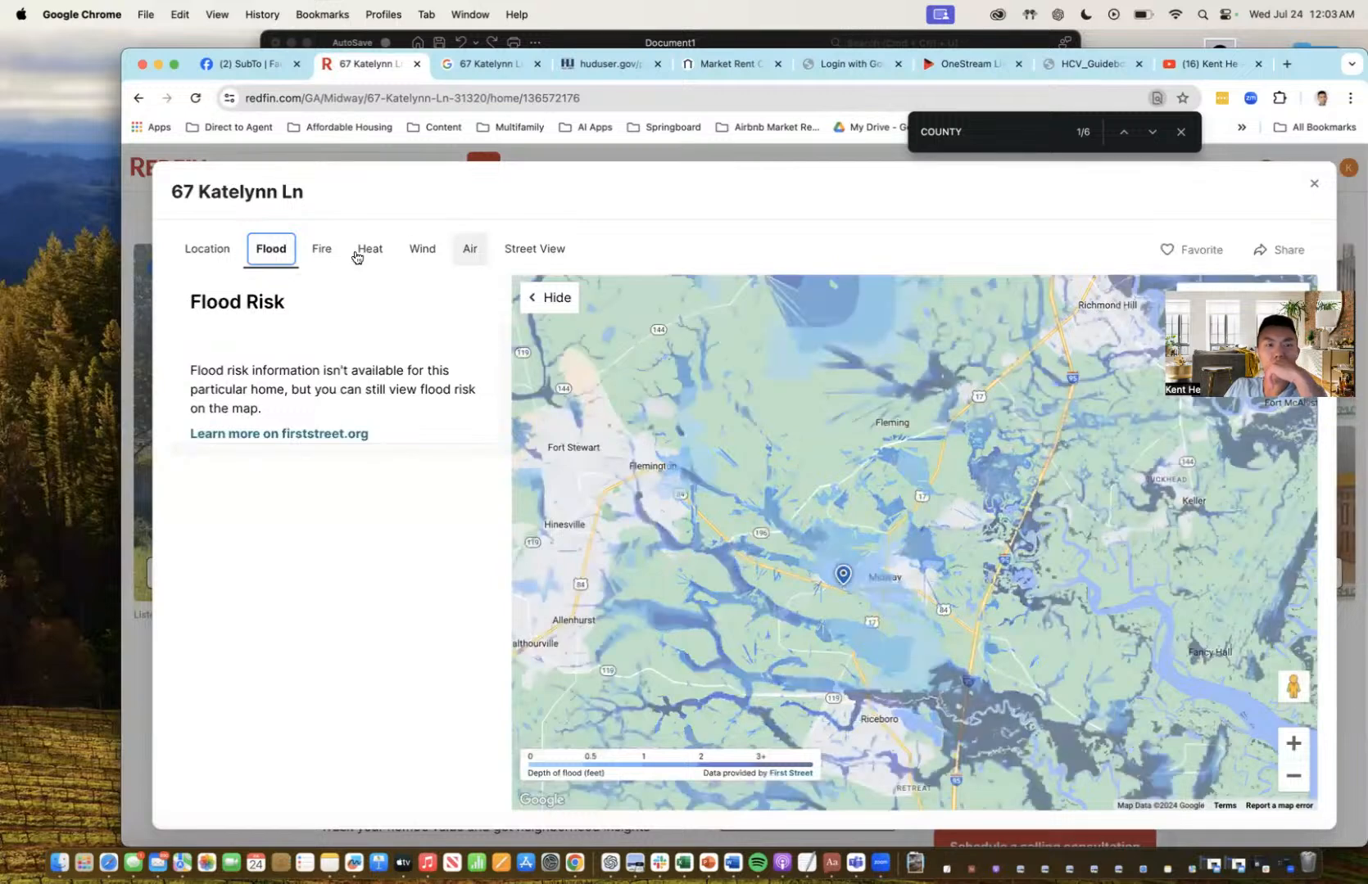
click(320, 250)
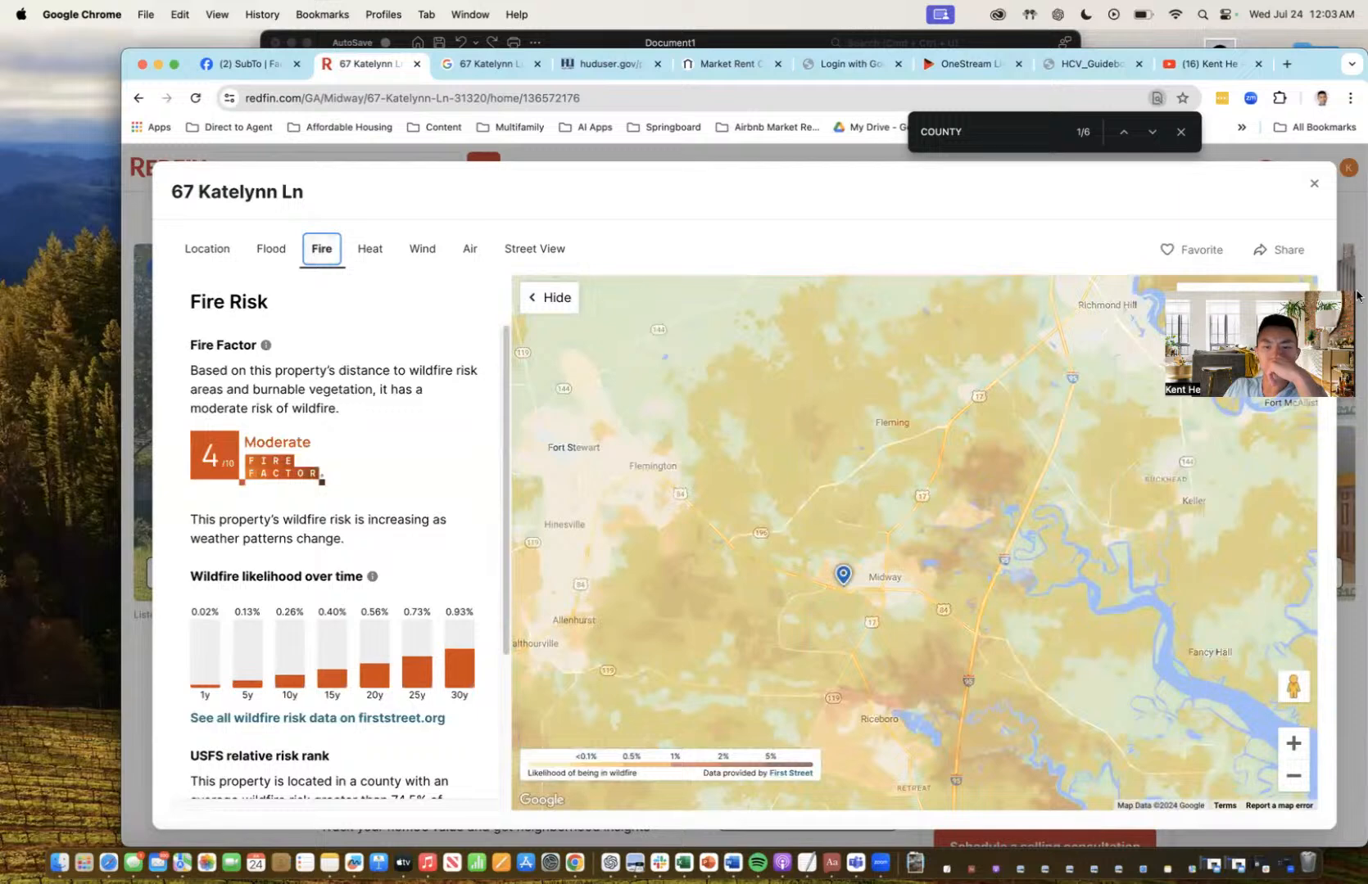
click(1314, 184)
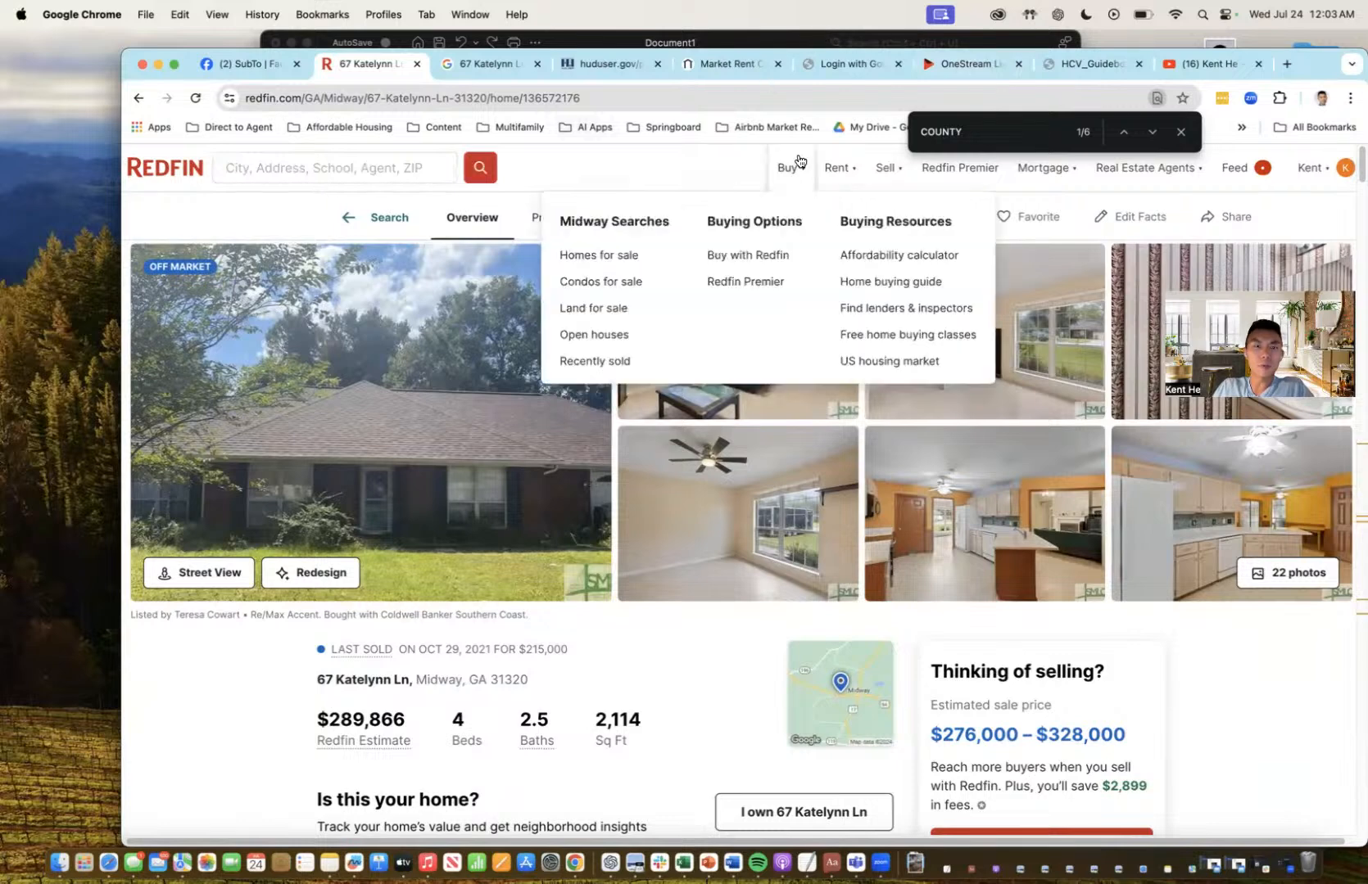
- Switch to the Word deal description, highlight the $1,844 monthly PITI amount, and return to the Excel workbook
click(910, 38)
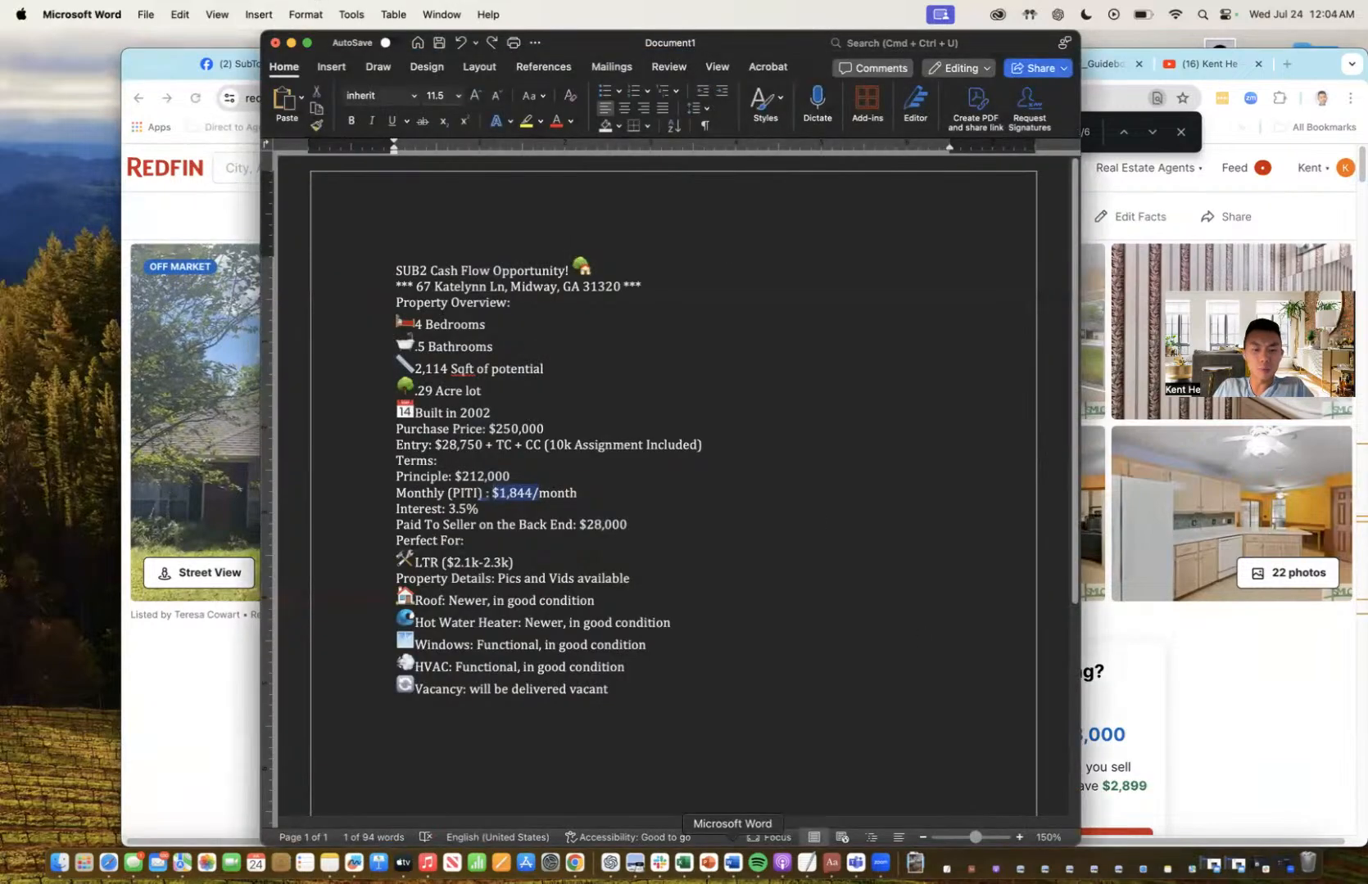
drag(532, 506, 490, 494)
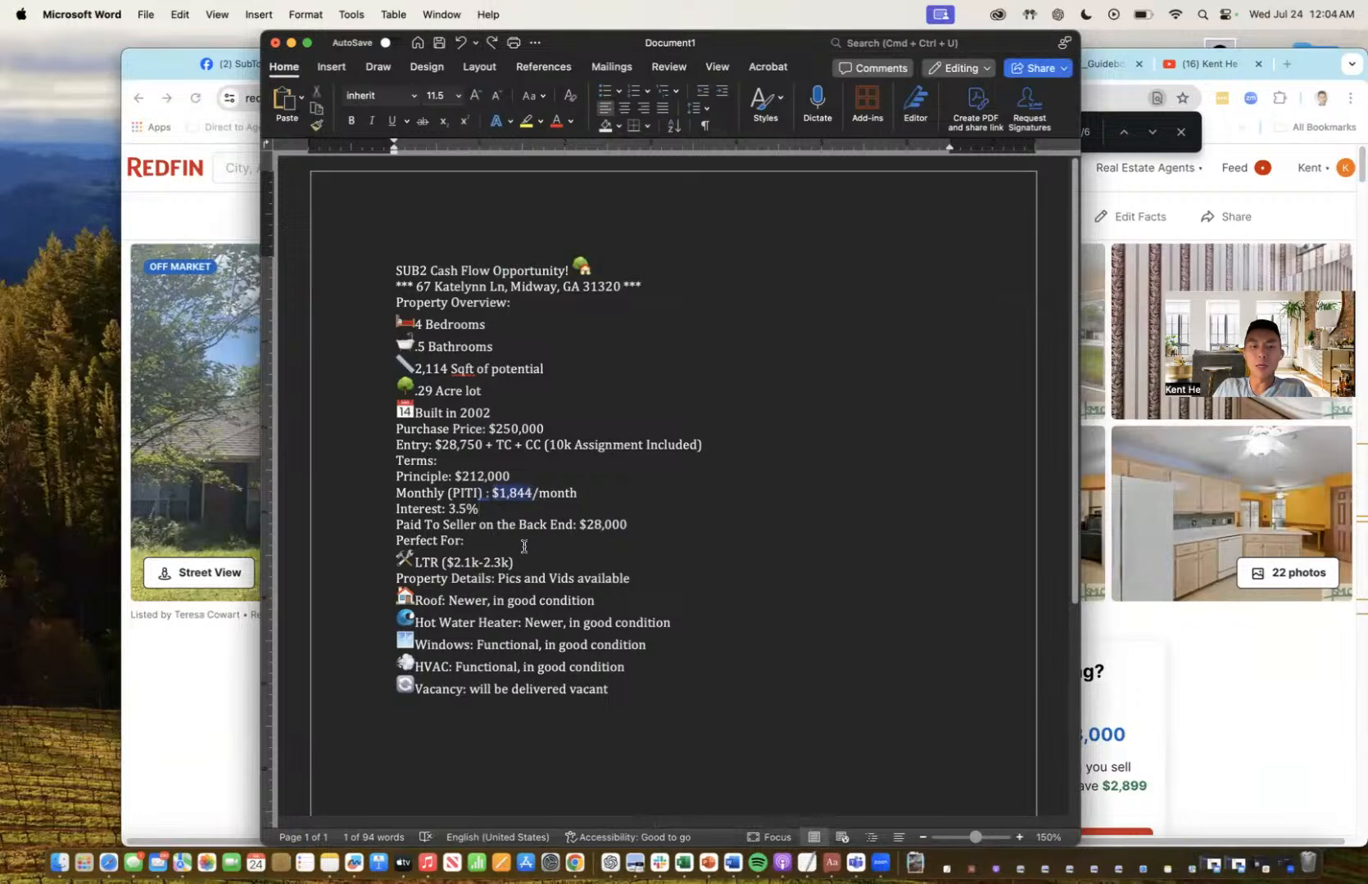
click(684, 863)
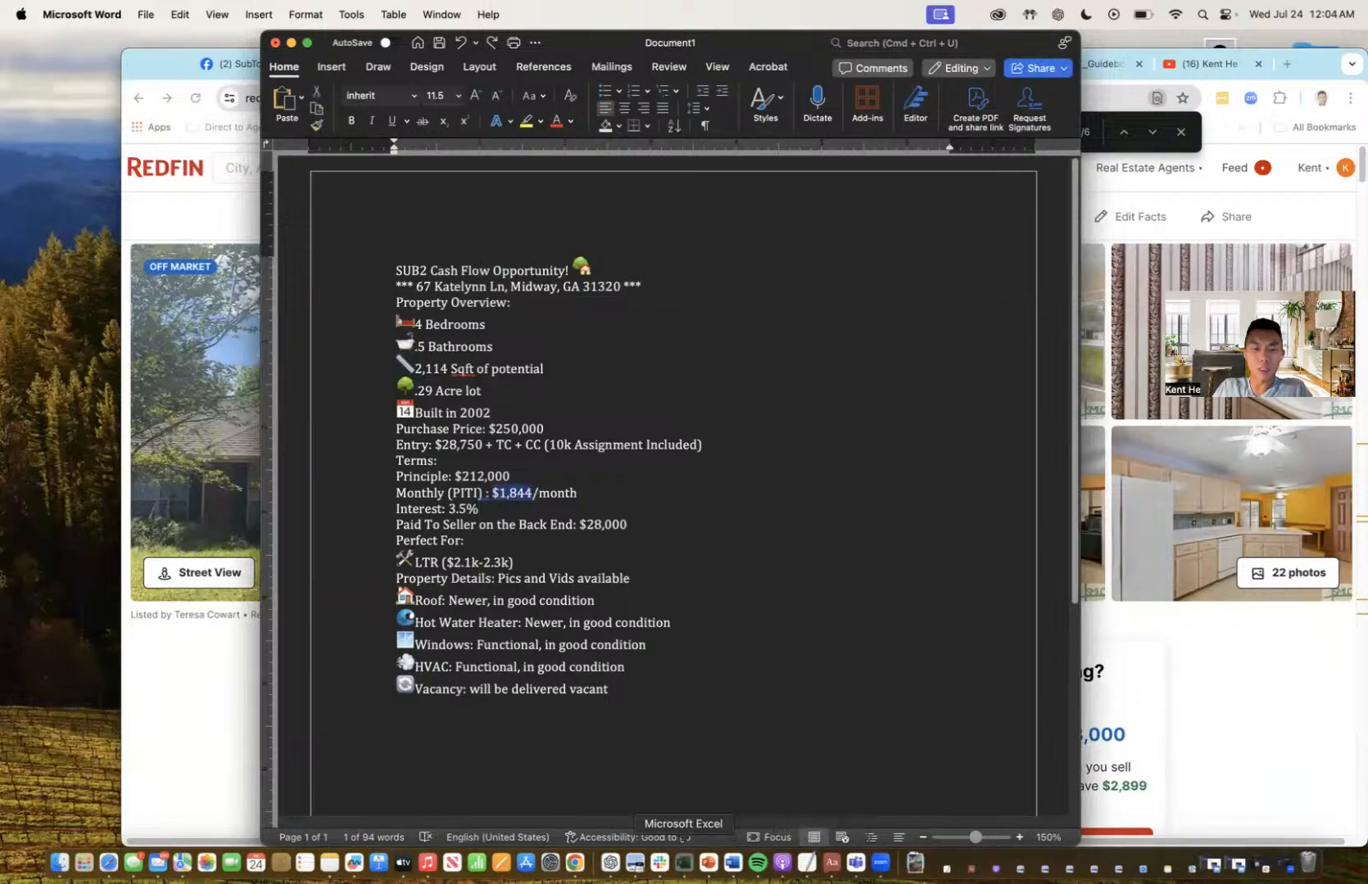
- Set Monthly Property Taxes to the formula =1844-B20-B21, subtracting the Subto1 principal and interest from the monthly payment
scroll(627, 556, down, 5)
click(627, 556)
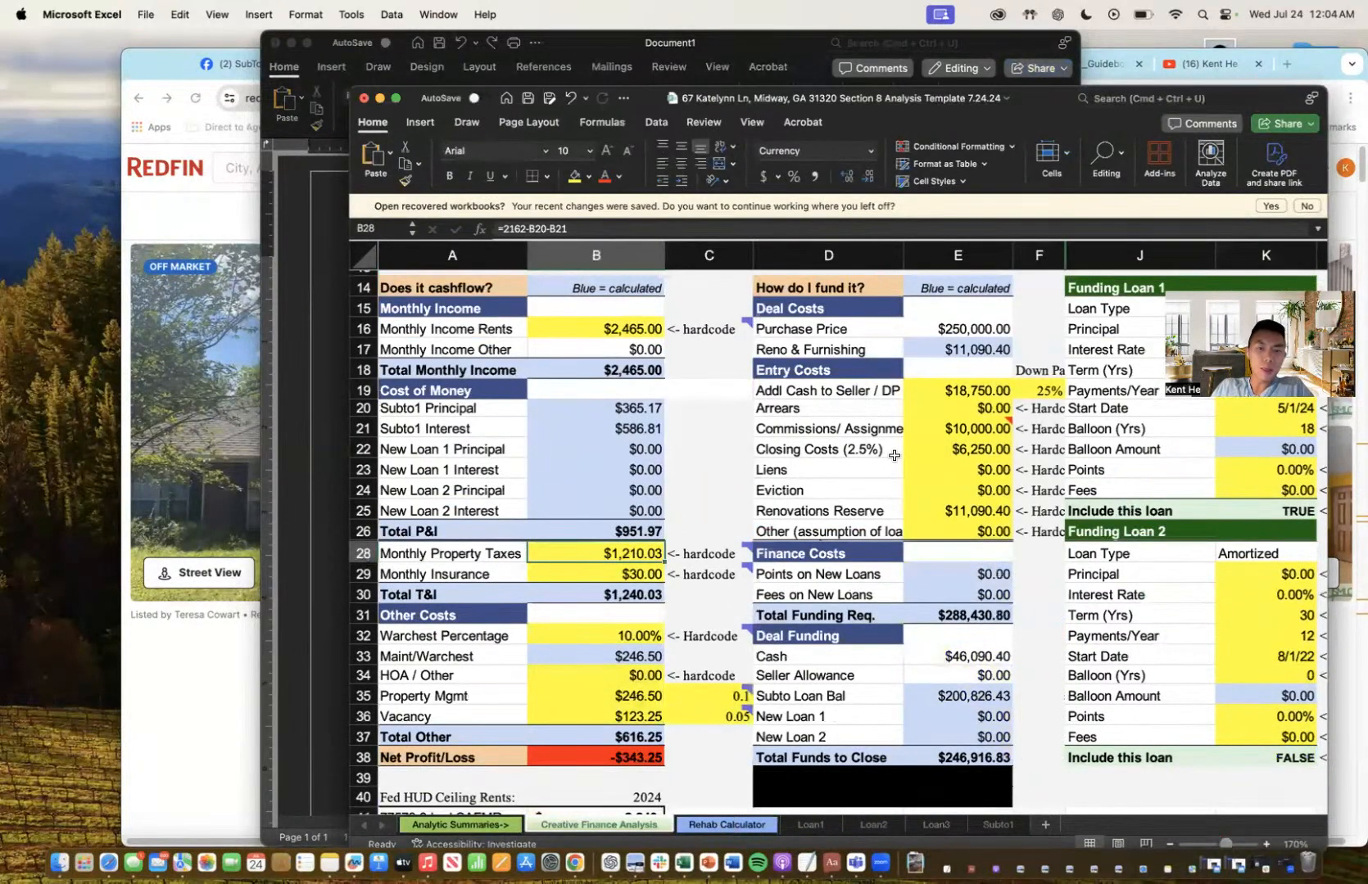
text(=1844-)
click(611, 407)
text(-)
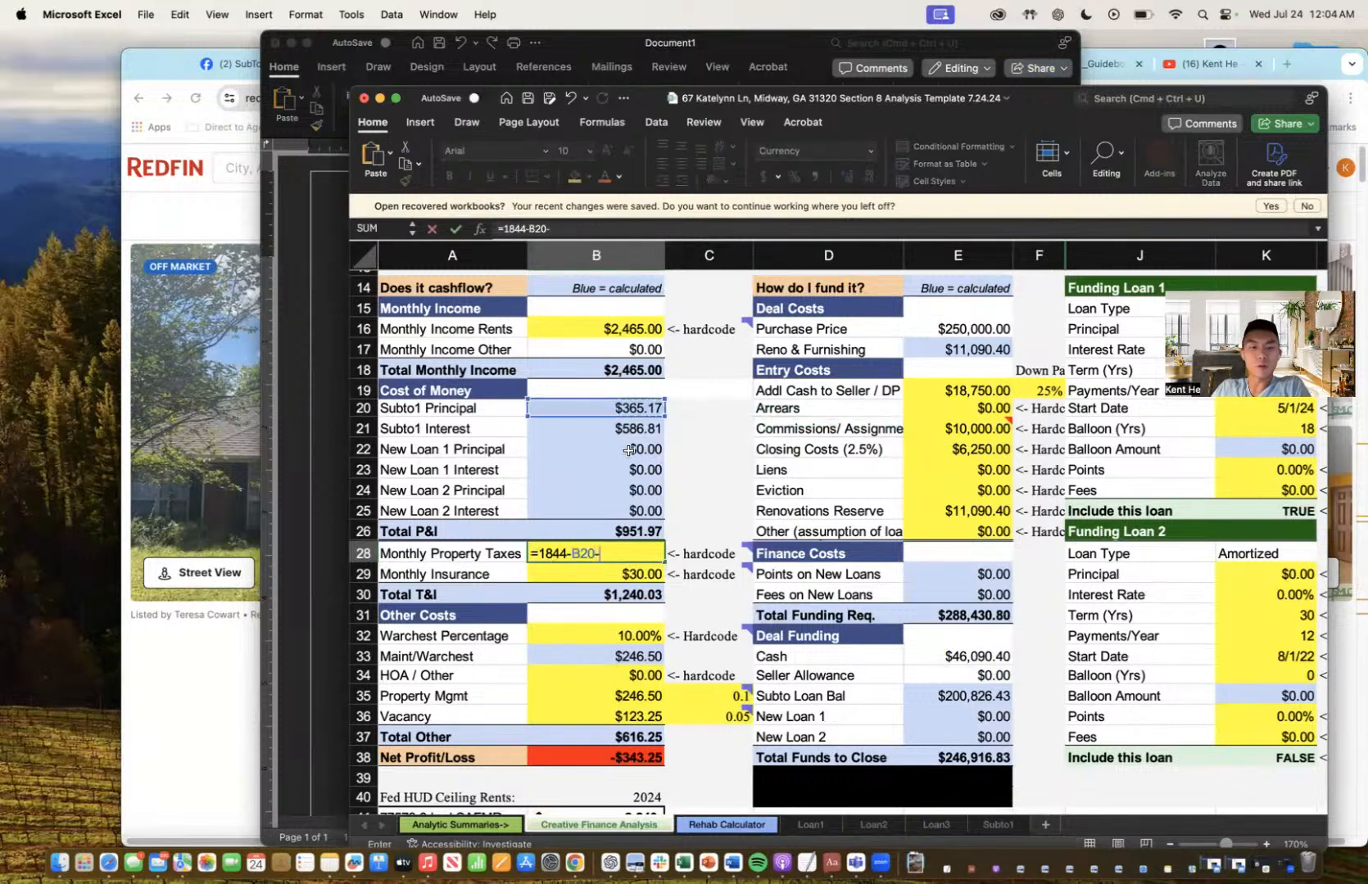
click(637, 428)
key(Return)
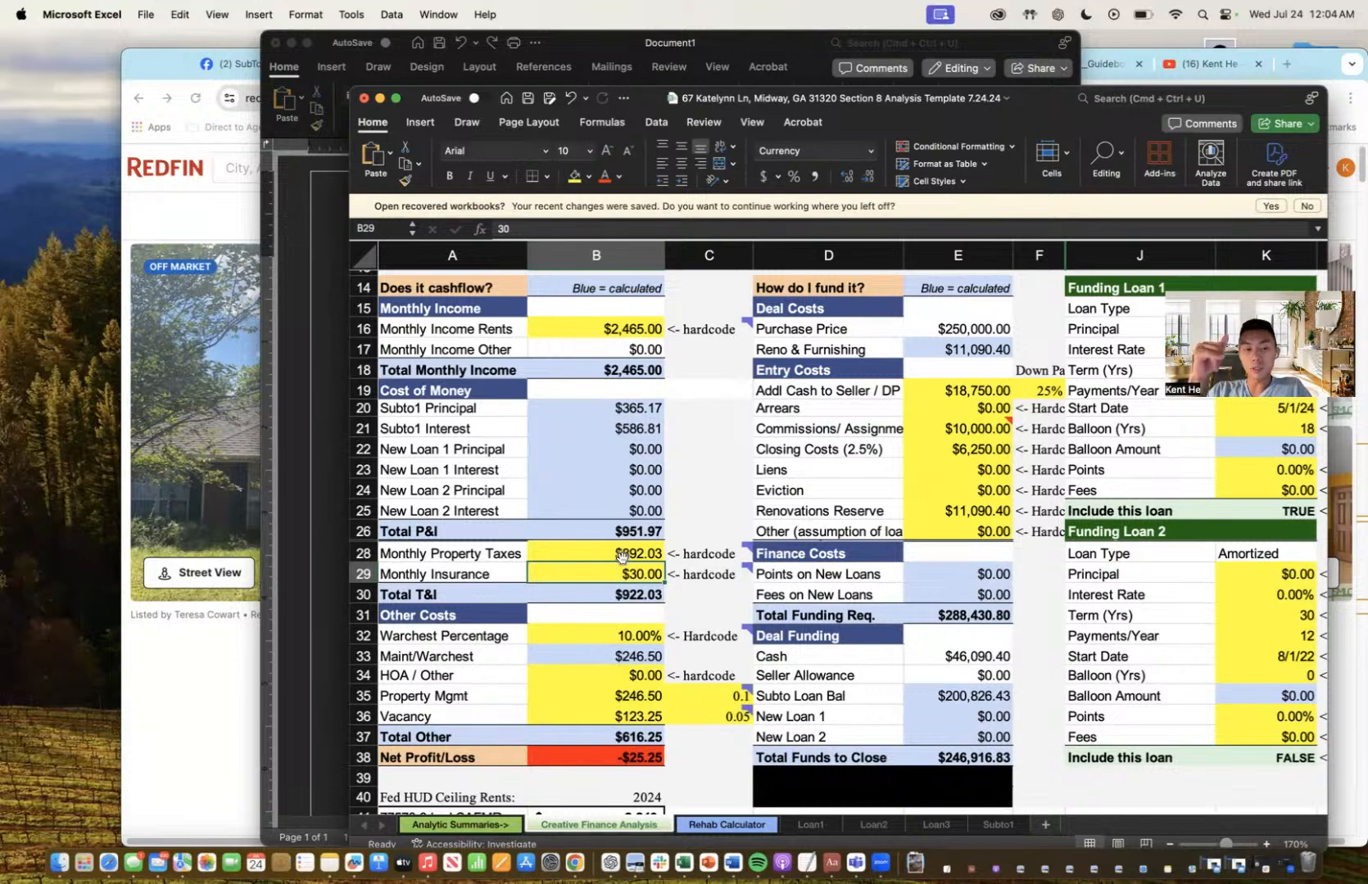
- Set Monthly Insurance to $50 and read the comment attached to its hardcode note
text(50)
key(Return)
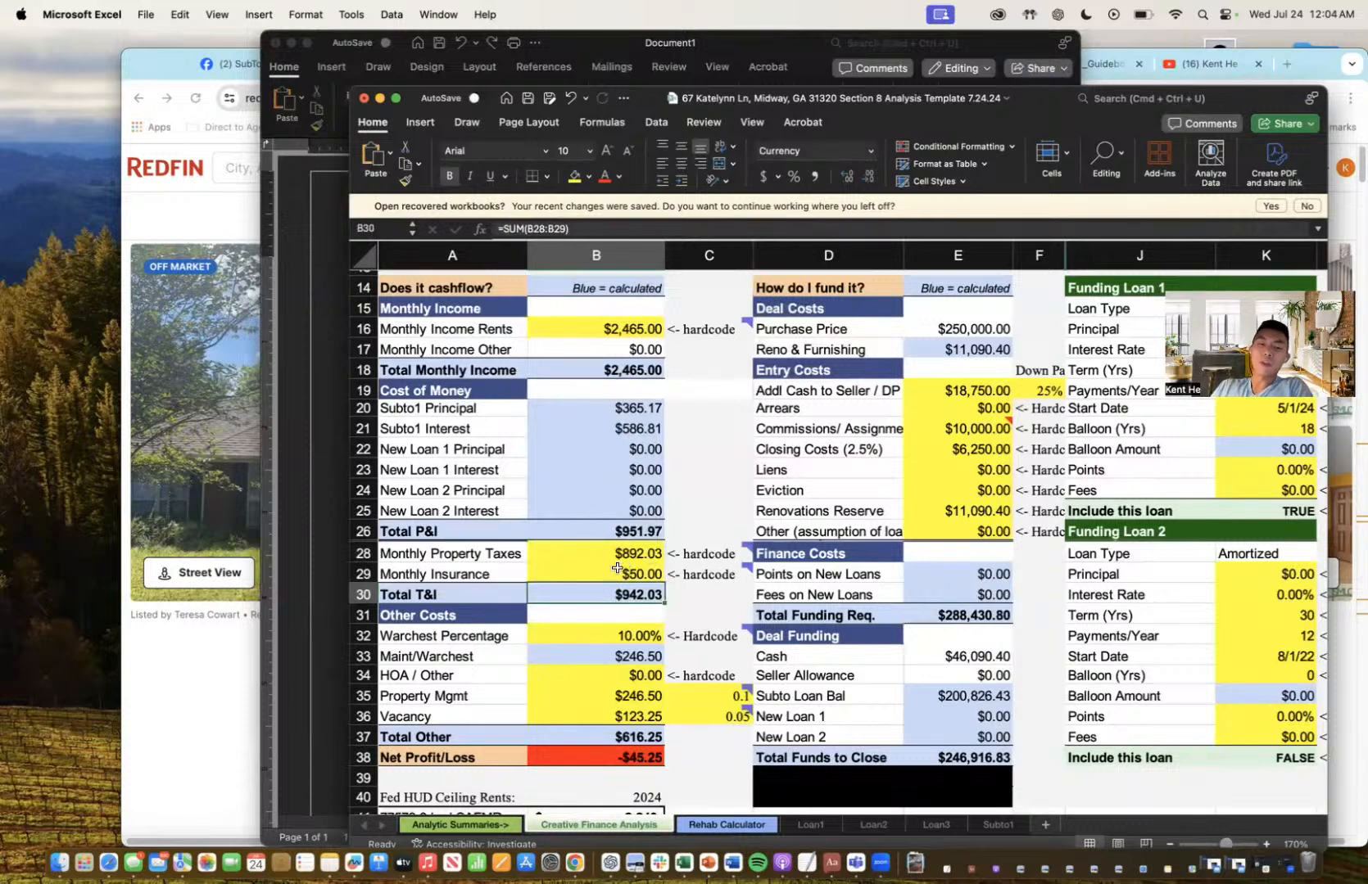
click(617, 568)
mouse_move(718, 569)
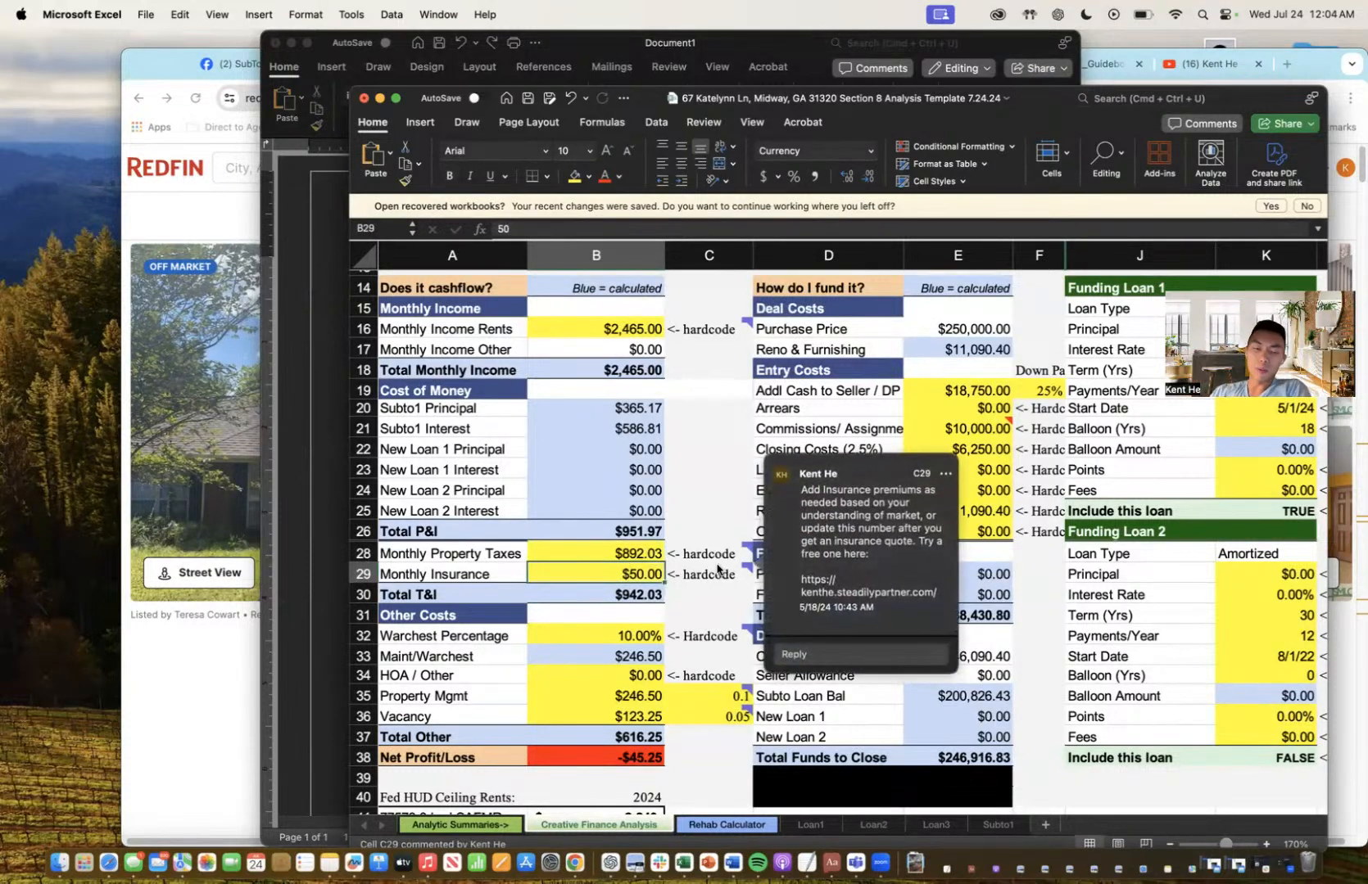
click(701, 442)
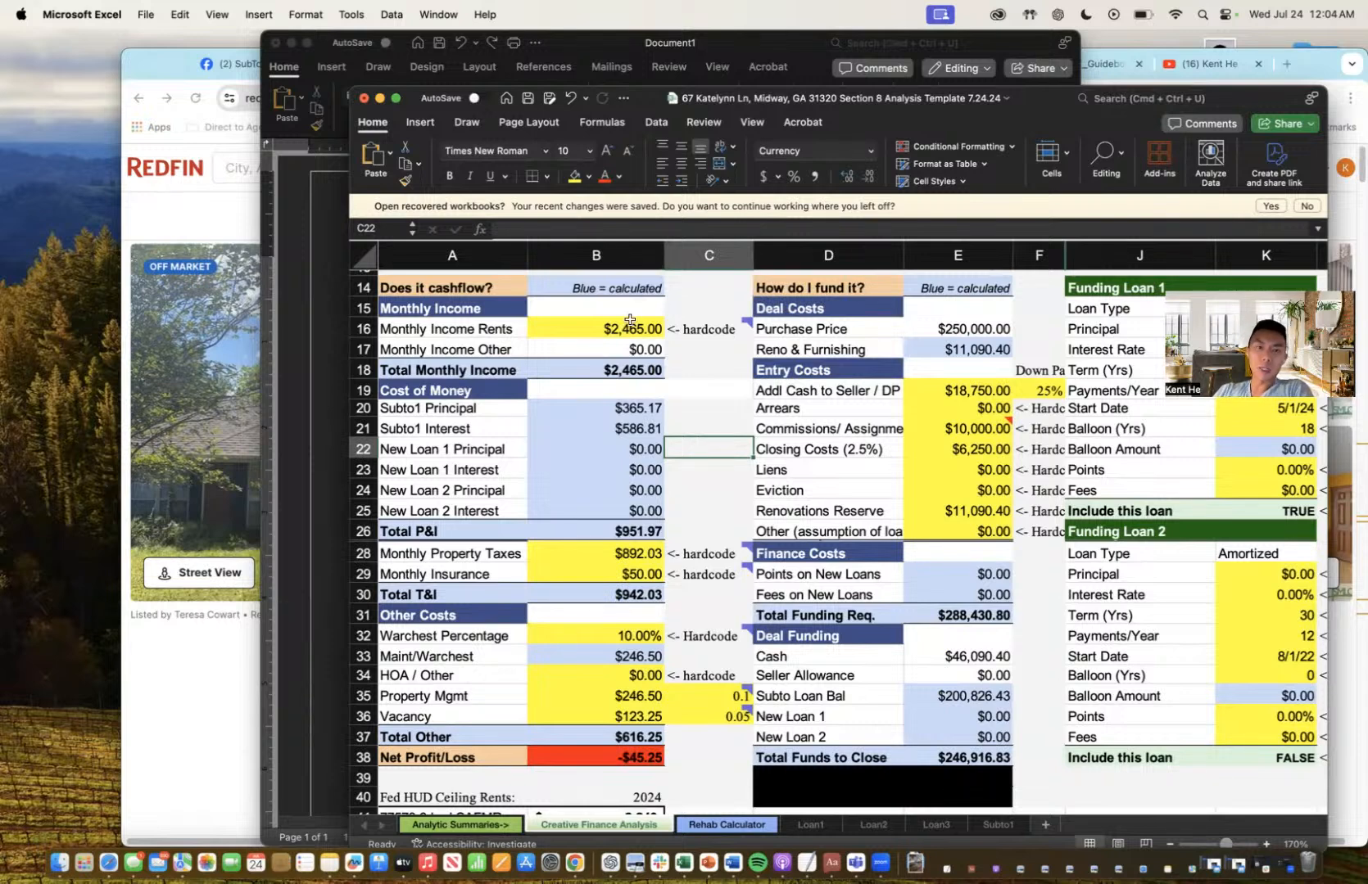
- Review the monthly property taxes and the Other Costs inputs: warchest, HOA, property management and vacancy
click(611, 551)
drag(606, 637, 610, 659)
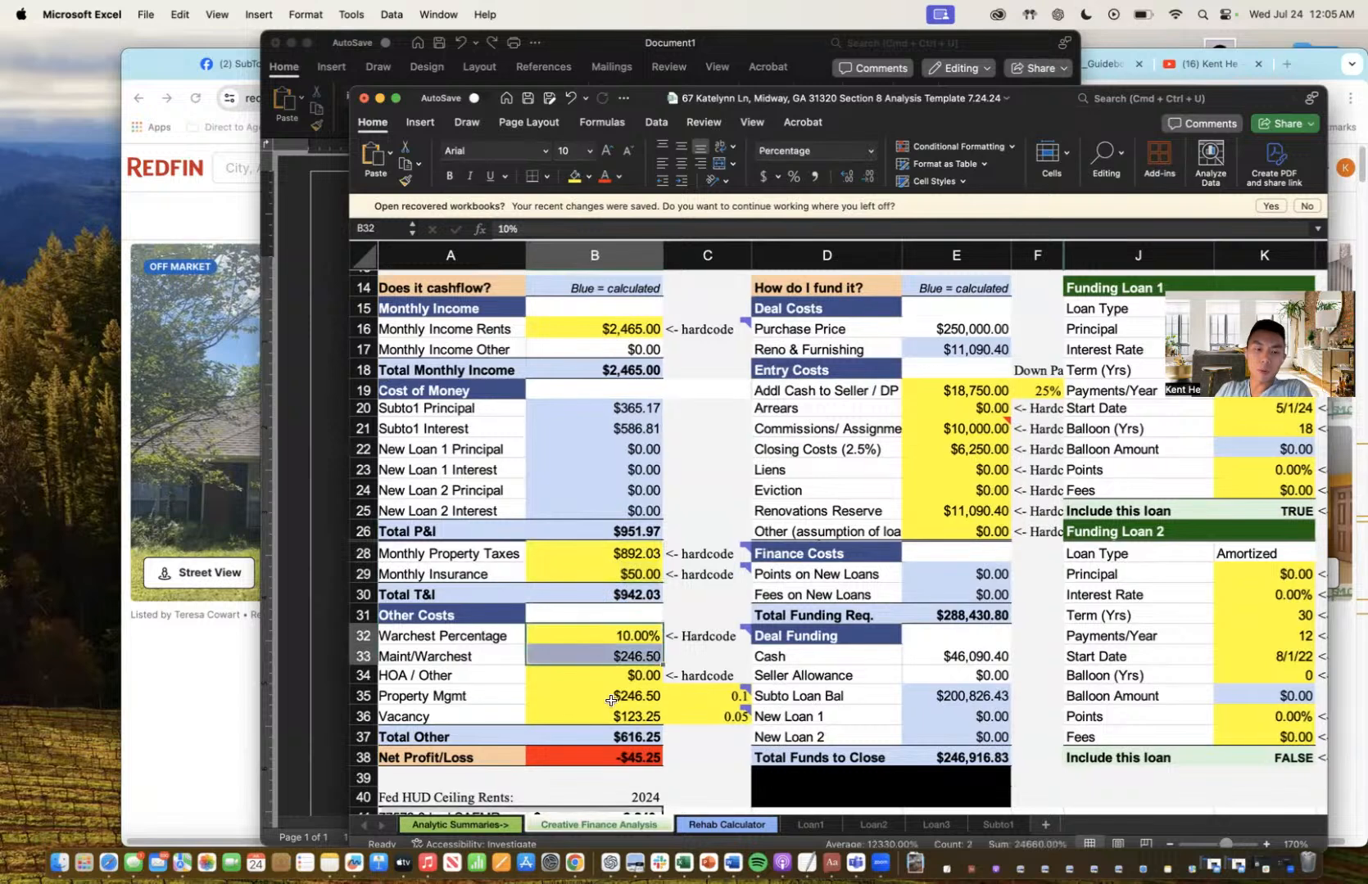
click(620, 680)
click(615, 698)
mouse_move(737, 698)
drag(623, 716, 717, 718)
drag(610, 637, 616, 680)
click(606, 680)
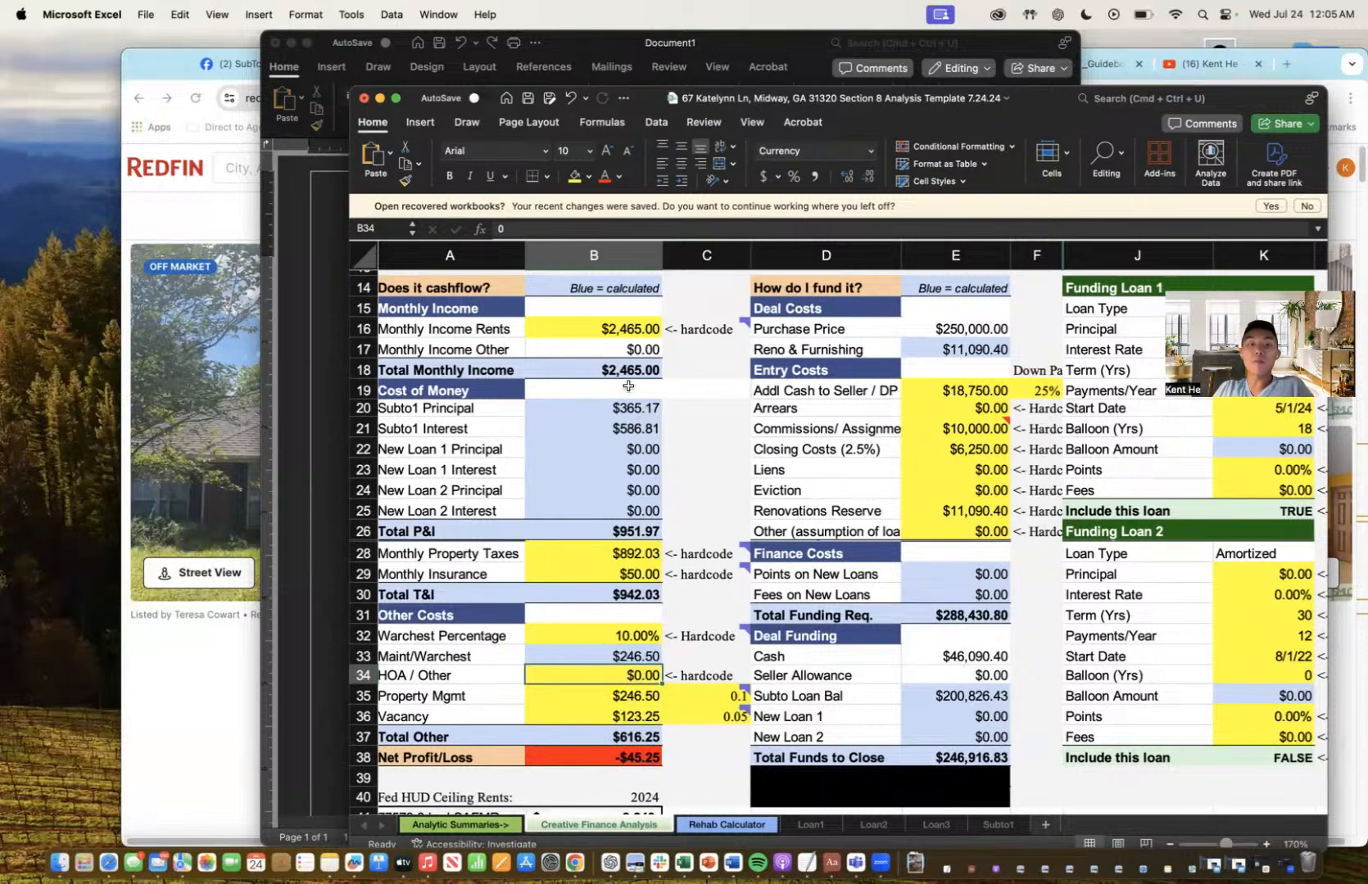
- Switch to the Redfin listing in Chrome and find "county" on the page to identify the property's county in its public facts
click(218, 684)
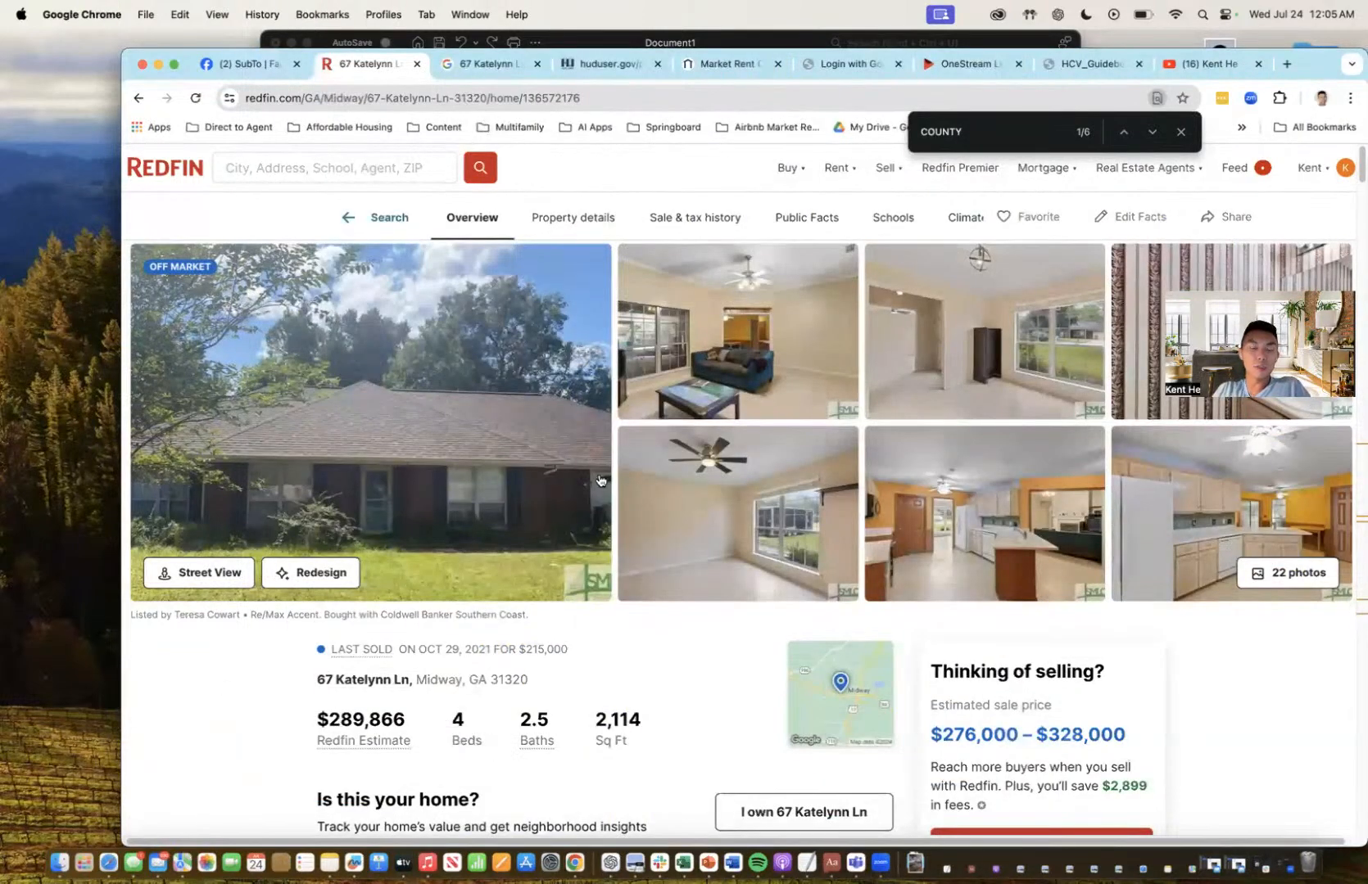
scroll(591, 464, right, 1)
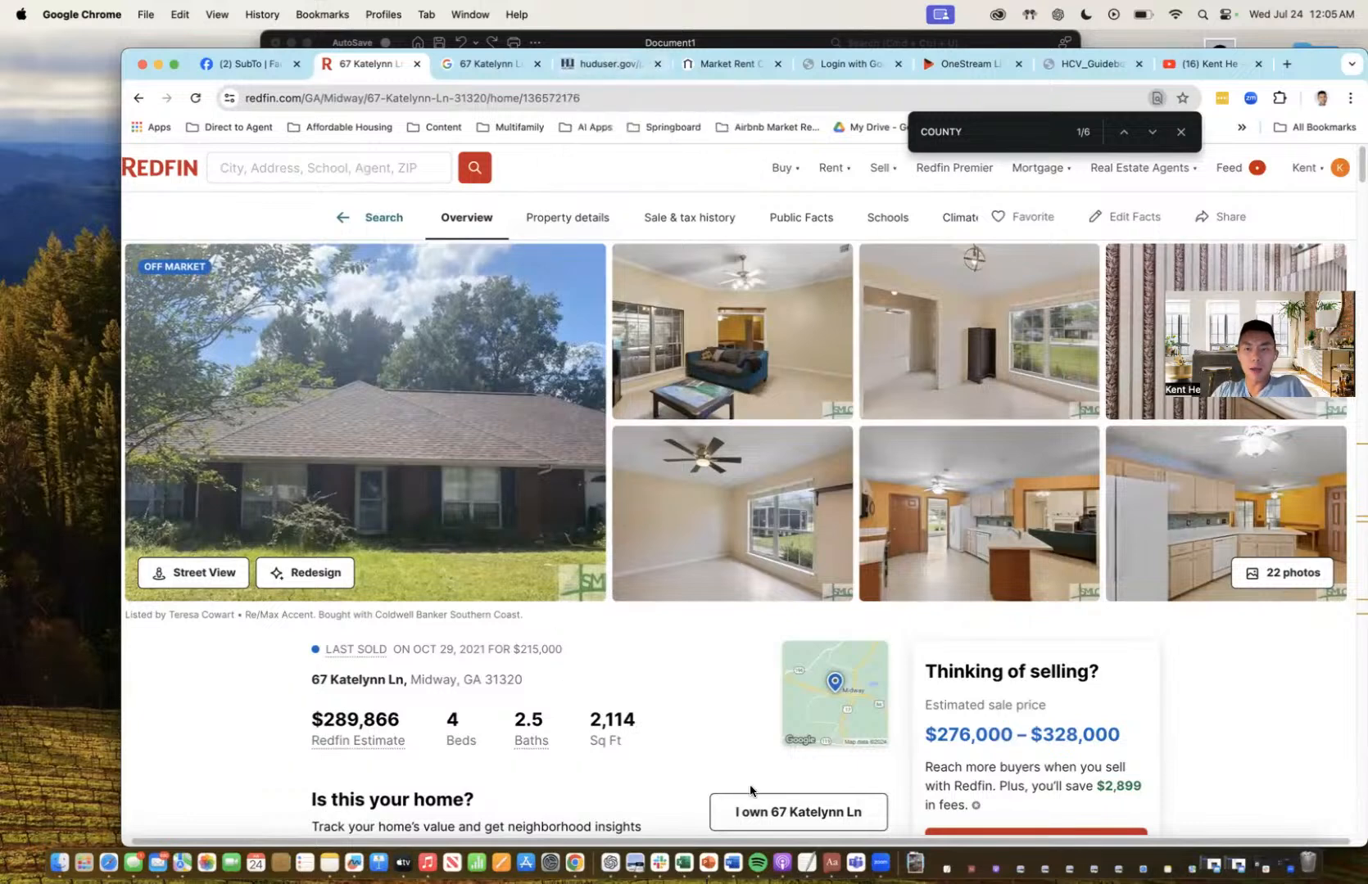
text(cpin)
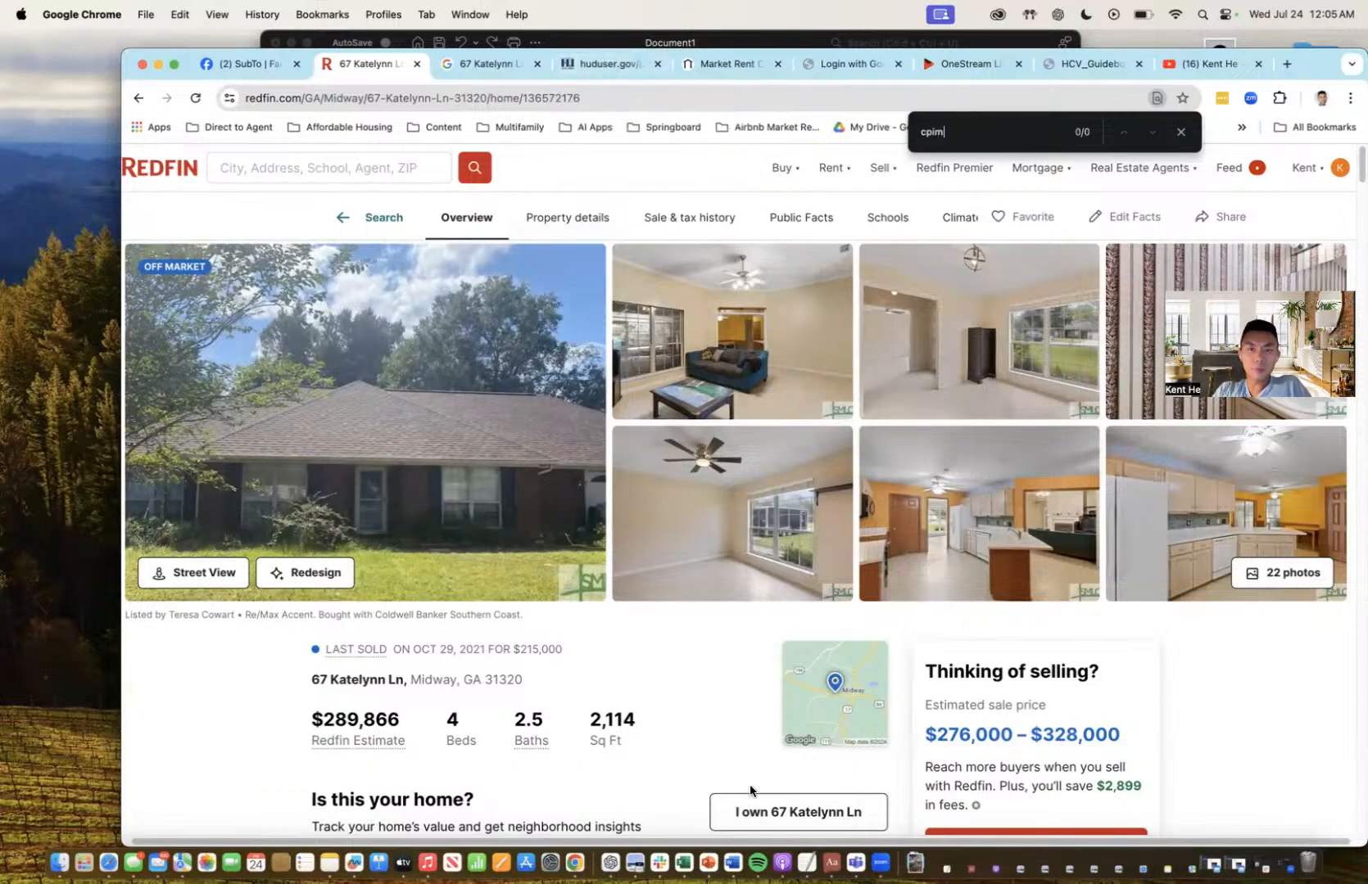
text(nnty)
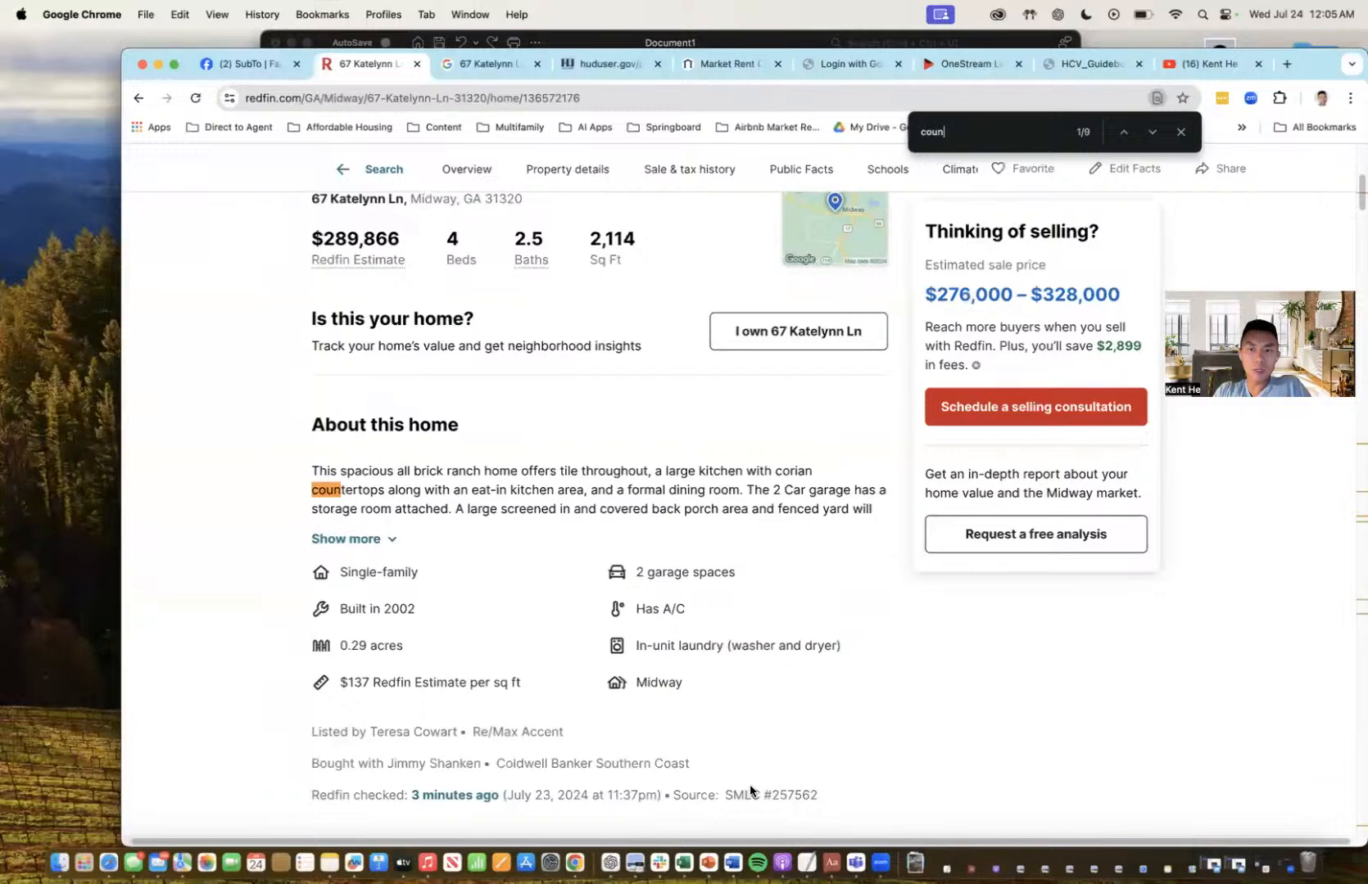
key(BackSpace)
key(BackSpace)
text(ty)
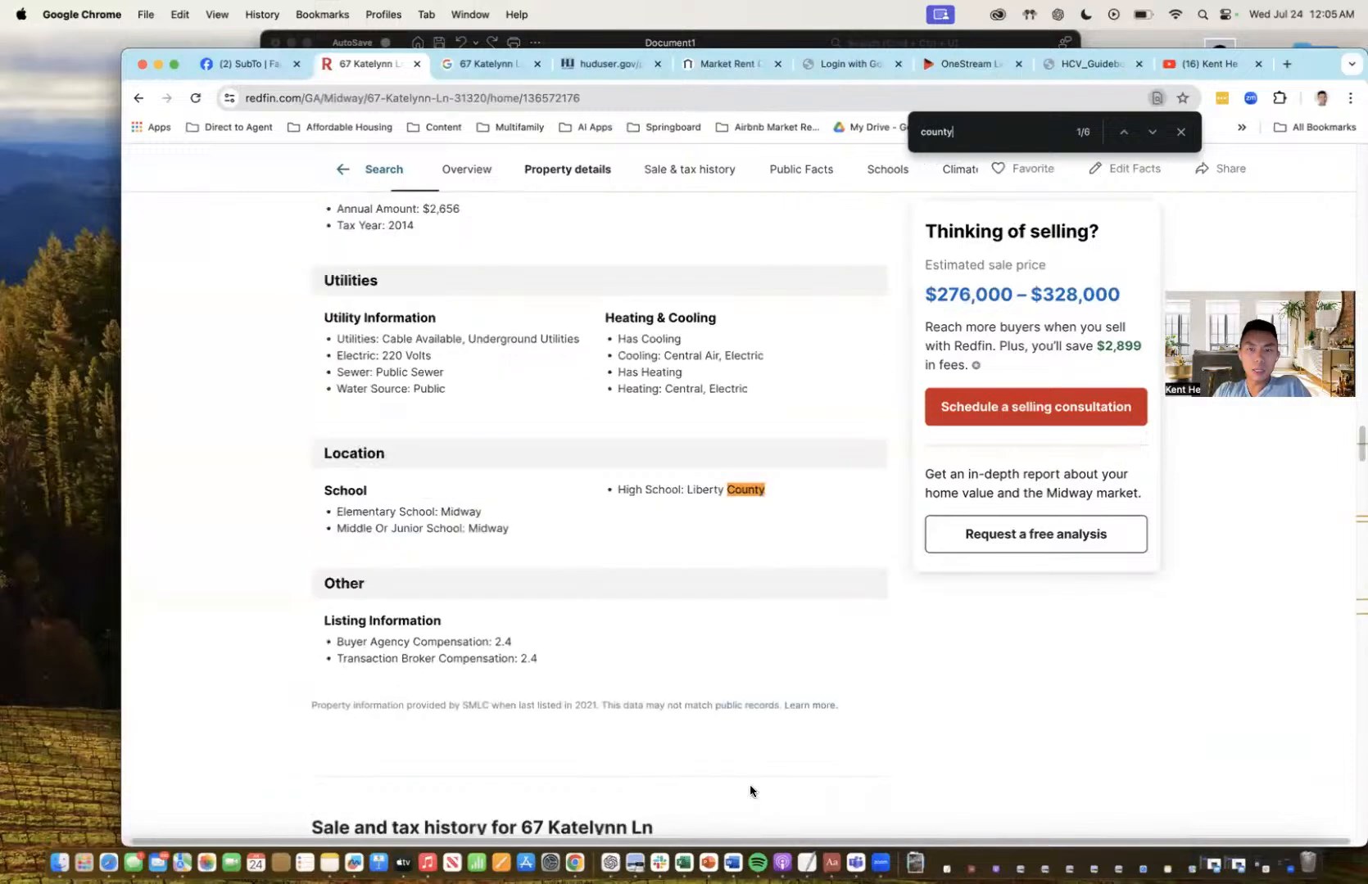
key(Return)
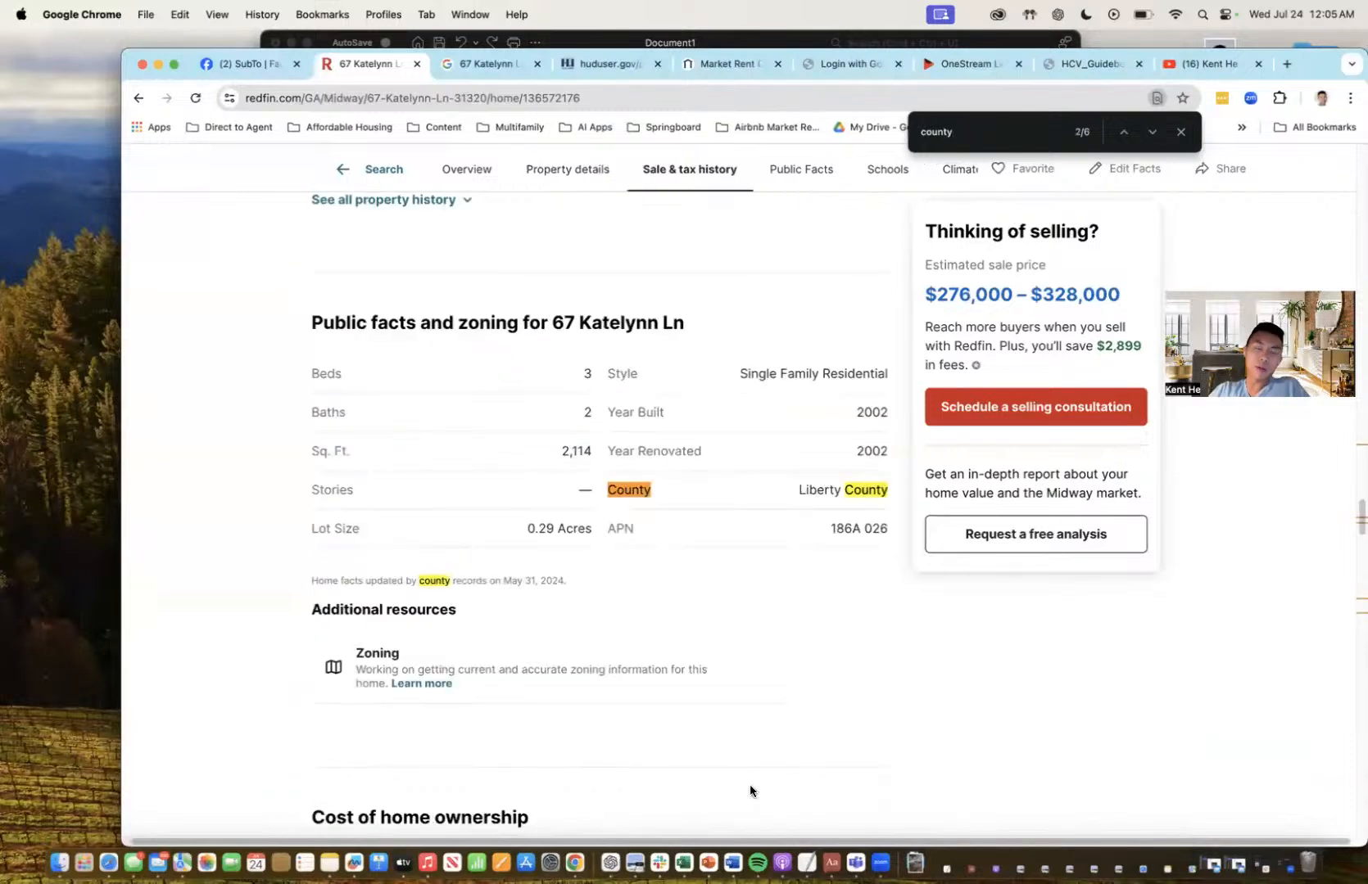
scroll(561, 505, right, 1)
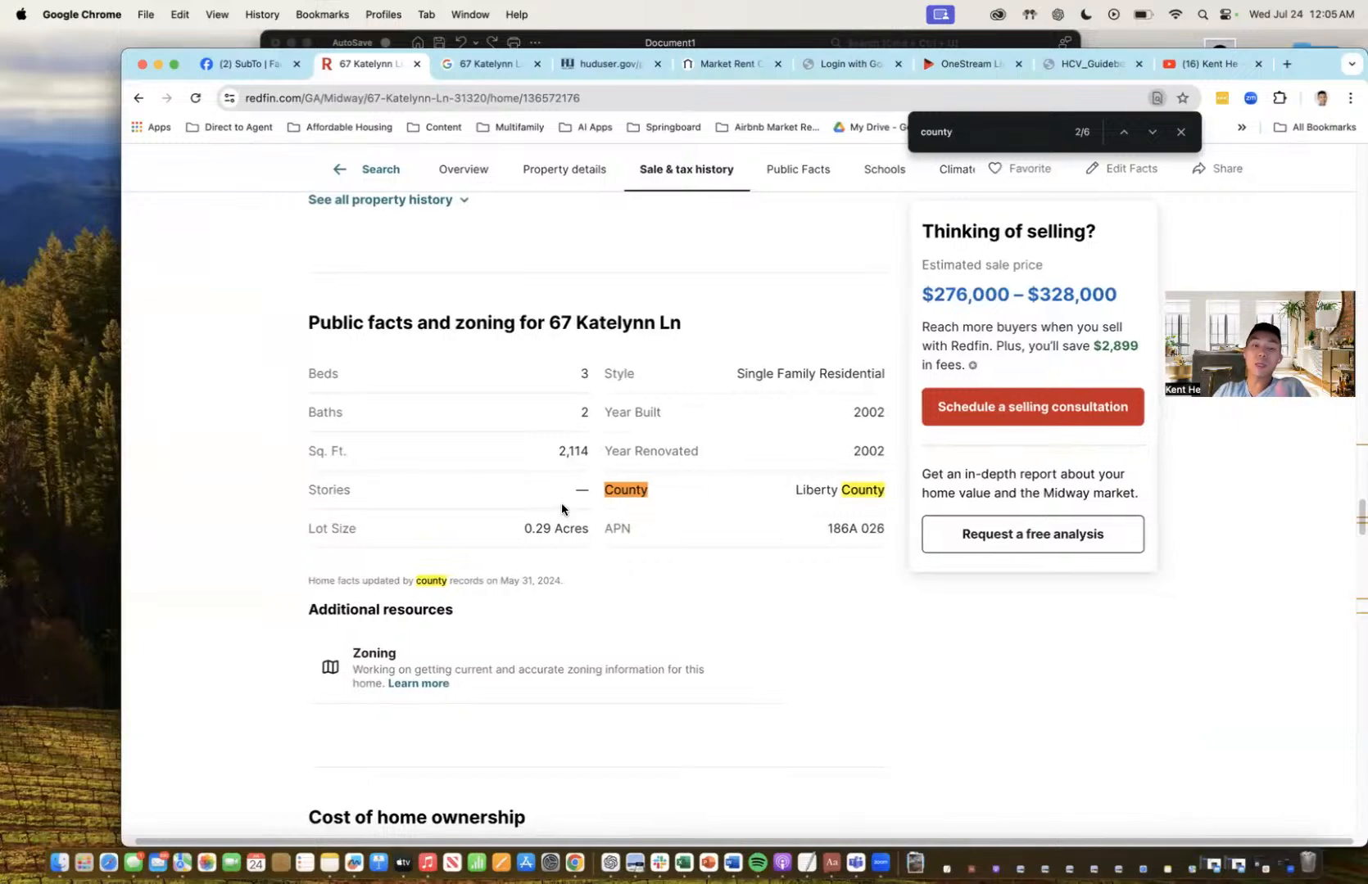
- Search Google for "HUD FMR" in the existing HUD User tab and open the Fair Market Rents (40th Percentile Rents) page
click(613, 67)
click(610, 99)
text(HUD FMR)
key(Return)
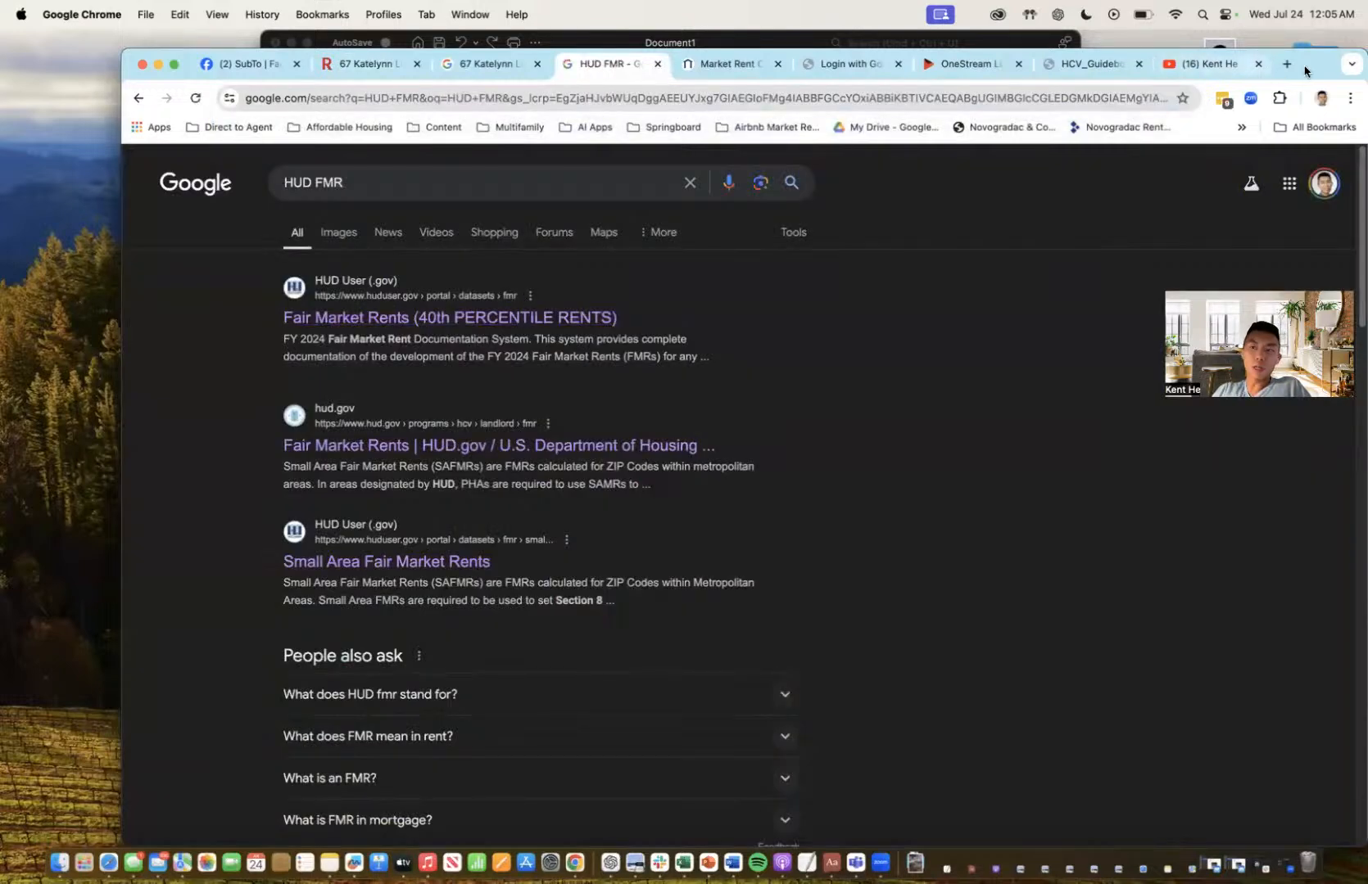
drag(1304, 71, 1332, 53)
click(370, 300)
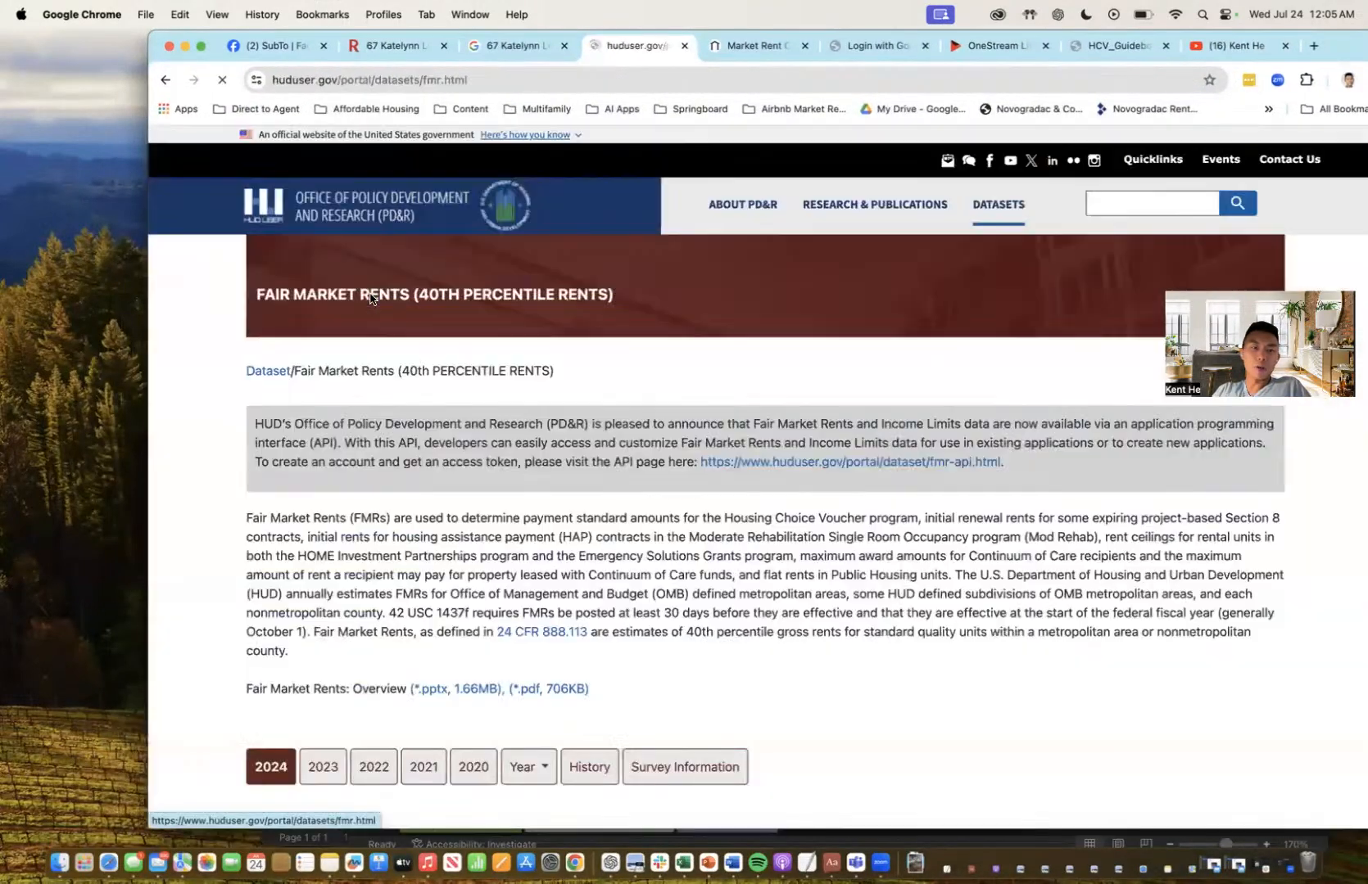
drag(150, 32, 288, 29)
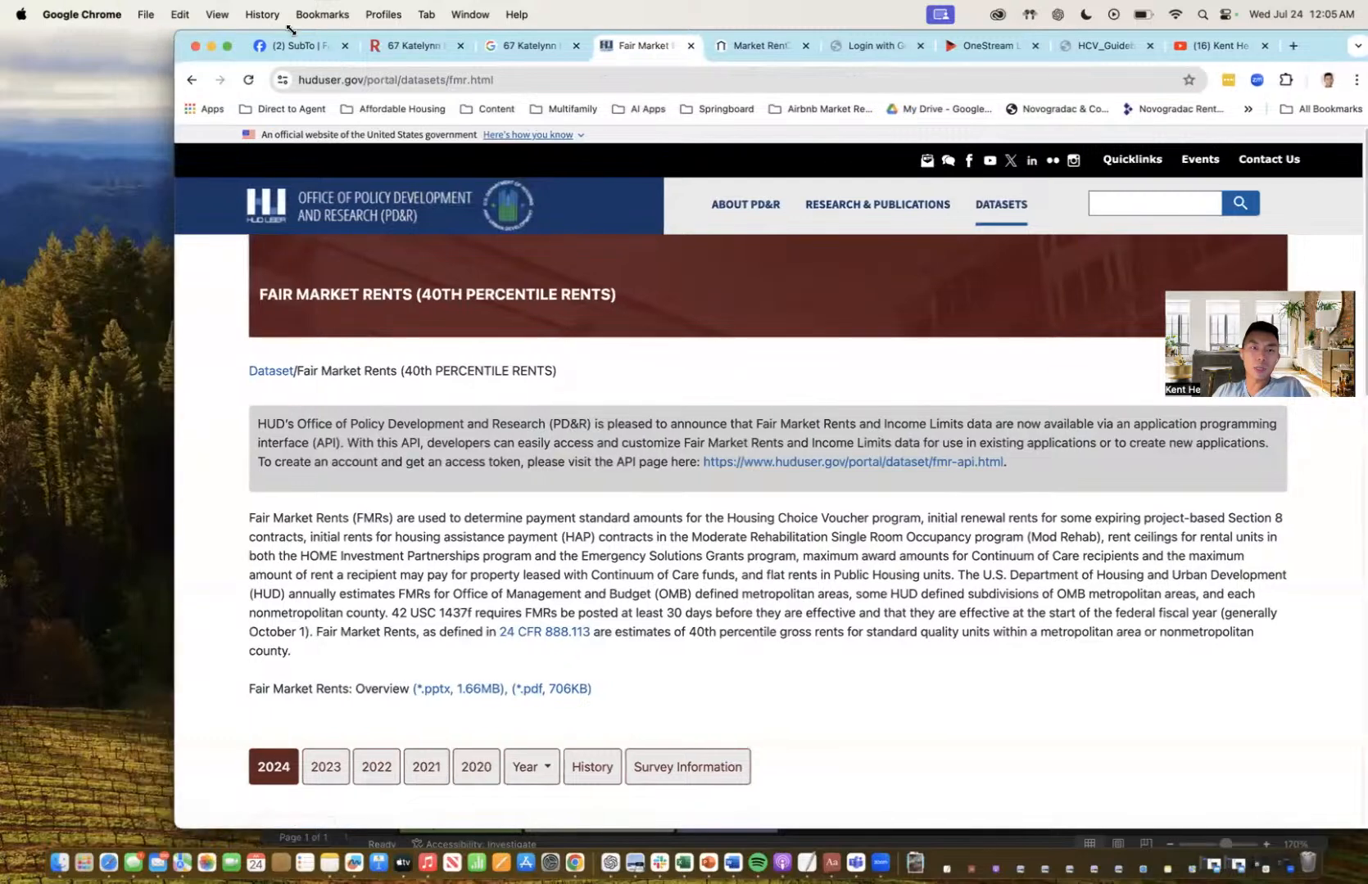
- Go to HUD's Small Area FMRs page and open the FY2024 Small Area FMR lookup
scroll(581, 403, down, 7)
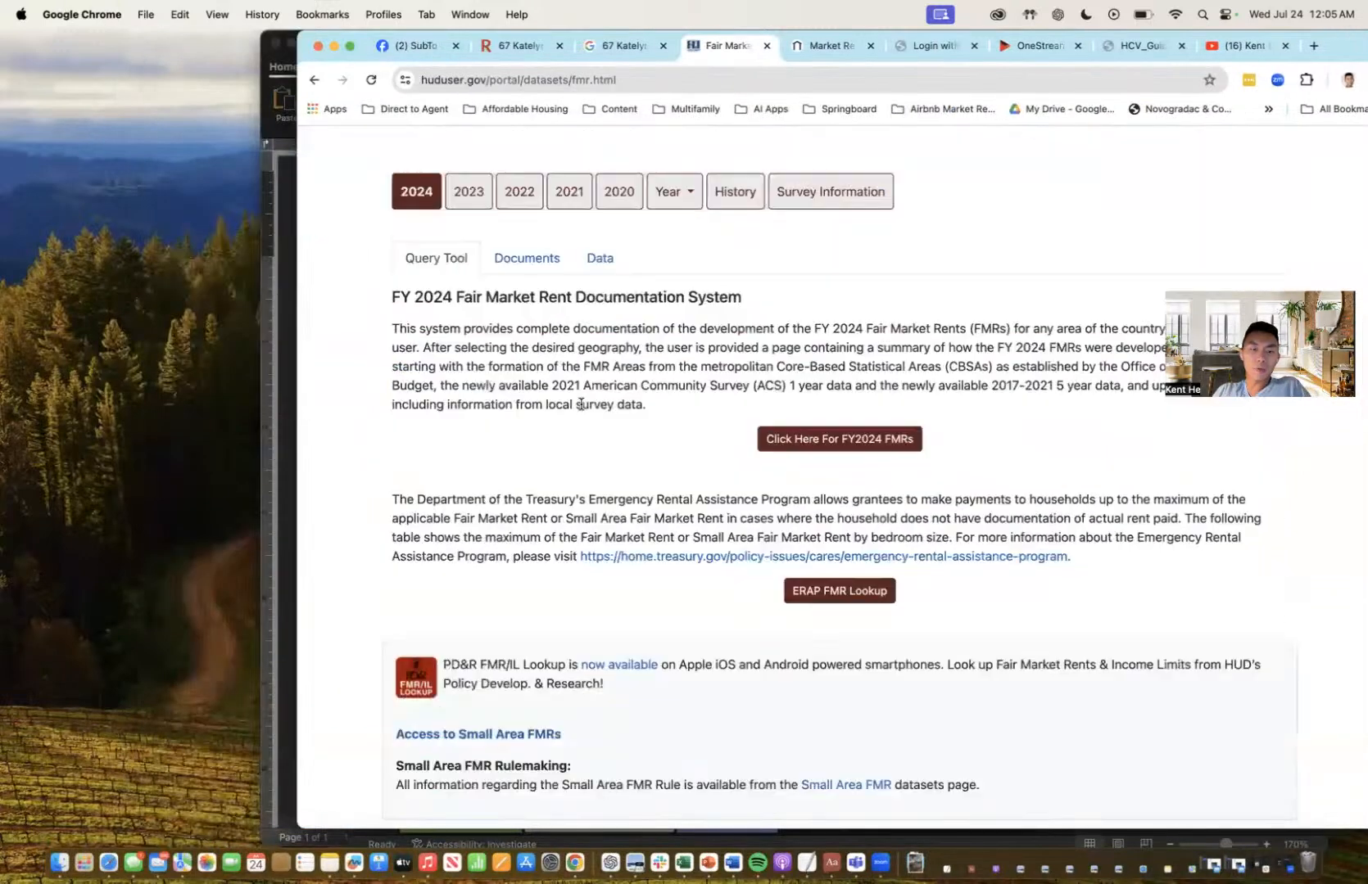
scroll(526, 484, down, 4)
click(490, 409)
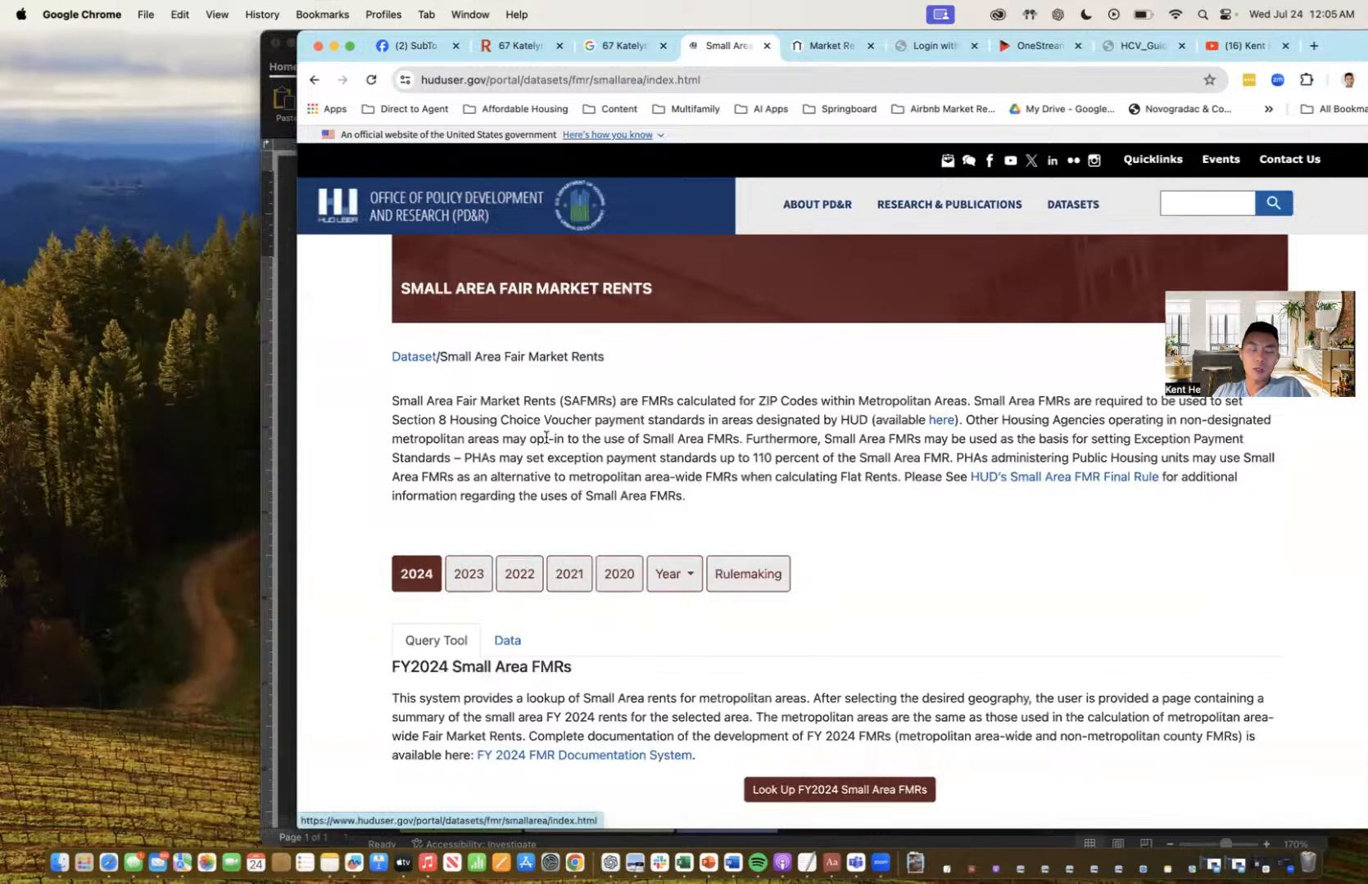
scroll(524, 438, down, 1)
scroll(514, 441, down, 7)
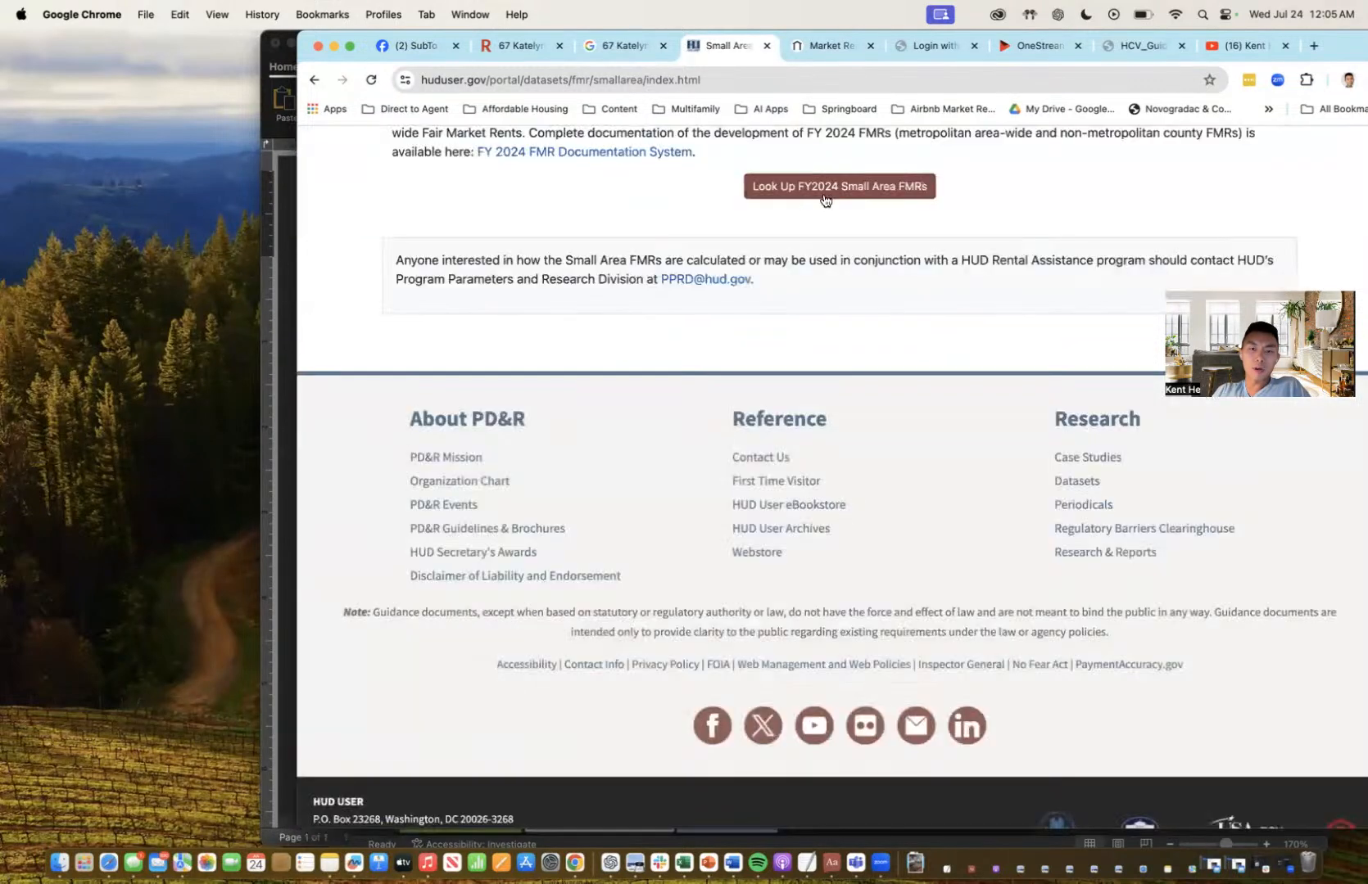
click(799, 187)
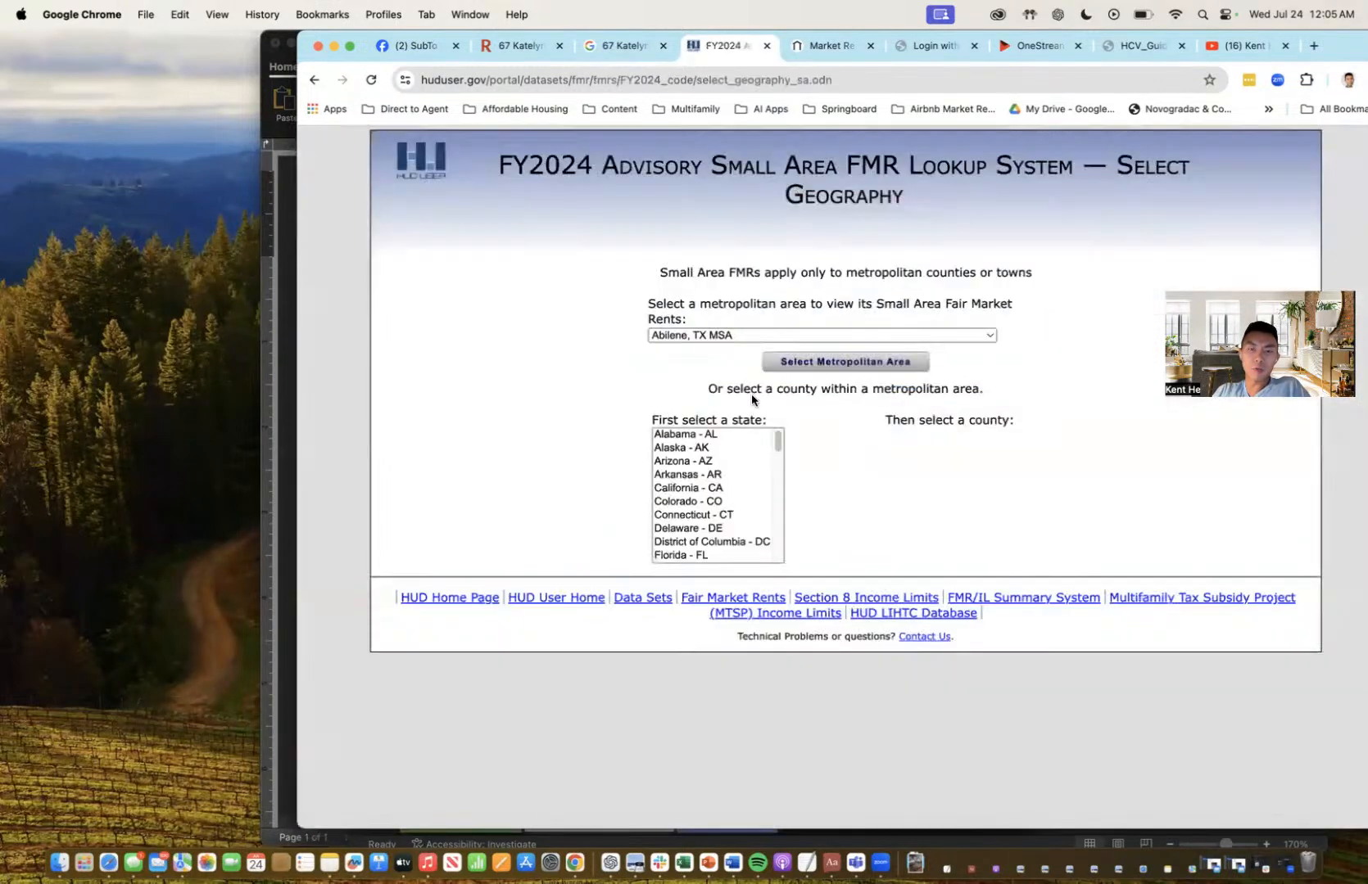
- Look up the FY2024 Small Area FMRs for Liberty County in Georgia
drag(710, 528, 719, 550)
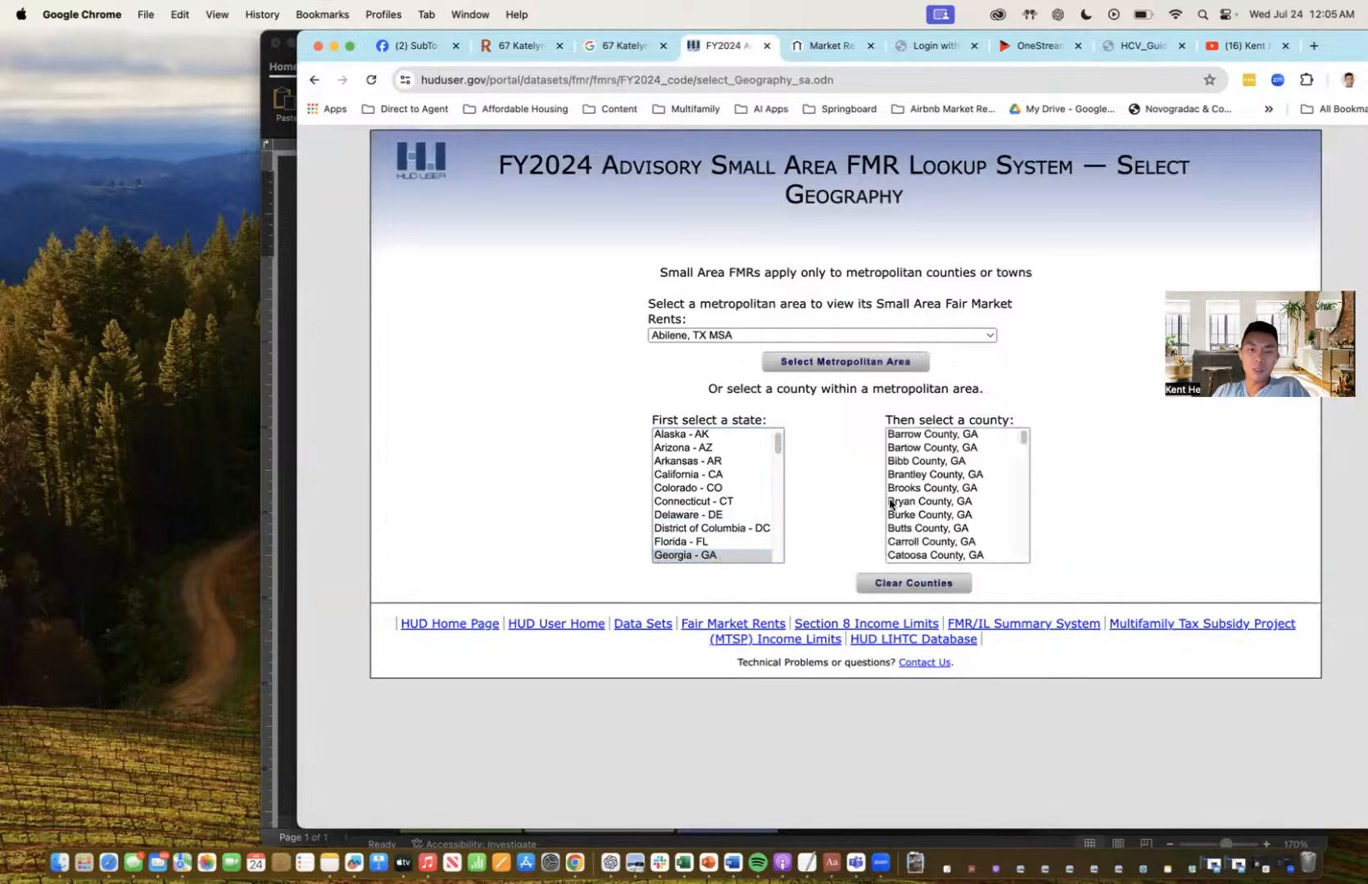
click(912, 480)
key(l)
scroll(923, 478, down, 2)
click(923, 473)
click(912, 583)
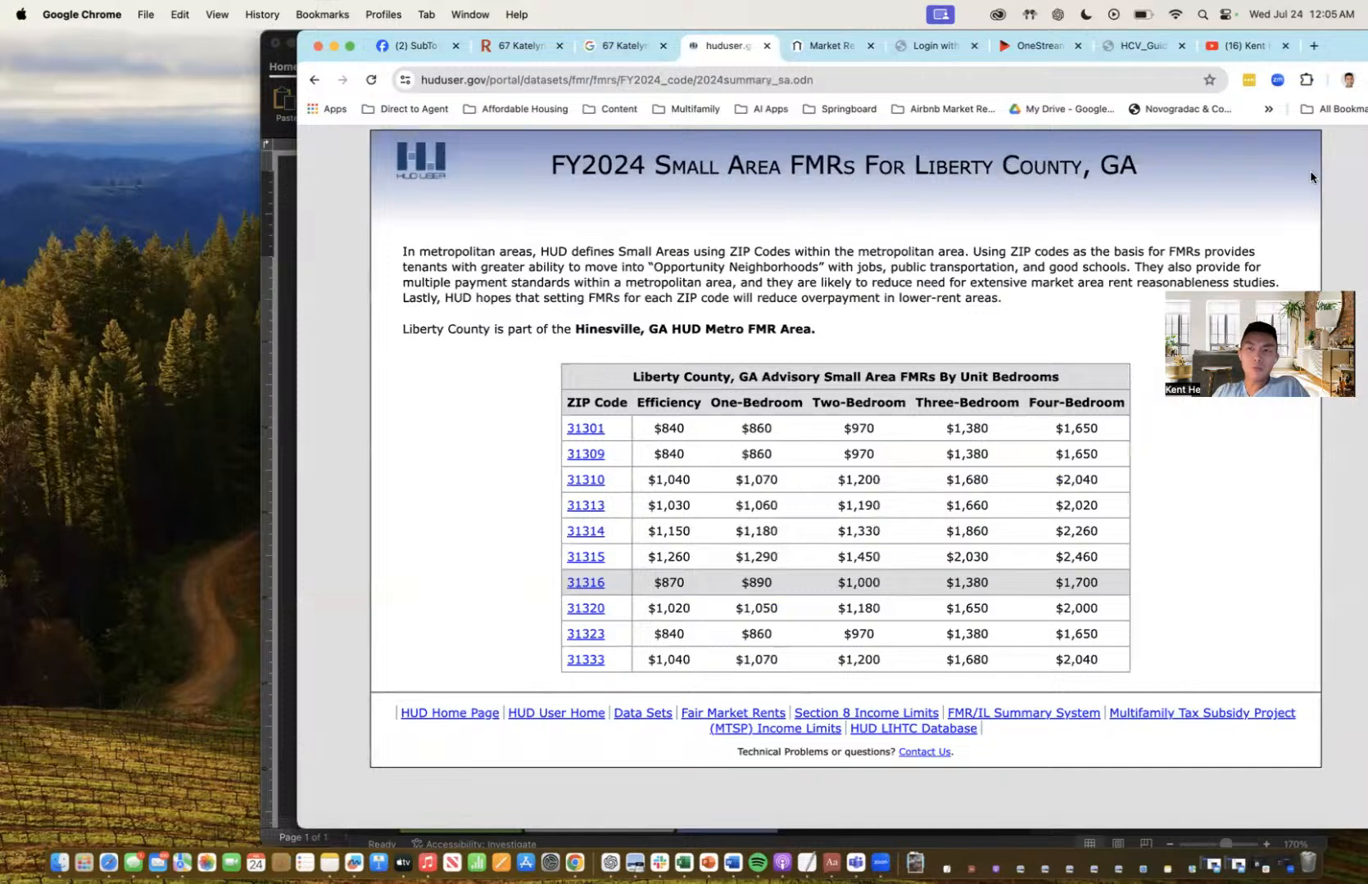
- Highlight the rents for ZIP code 31320, check the property's ZIP on the Redfin listing, and return to the HUD table
drag(1342, 42, 1169, 41)
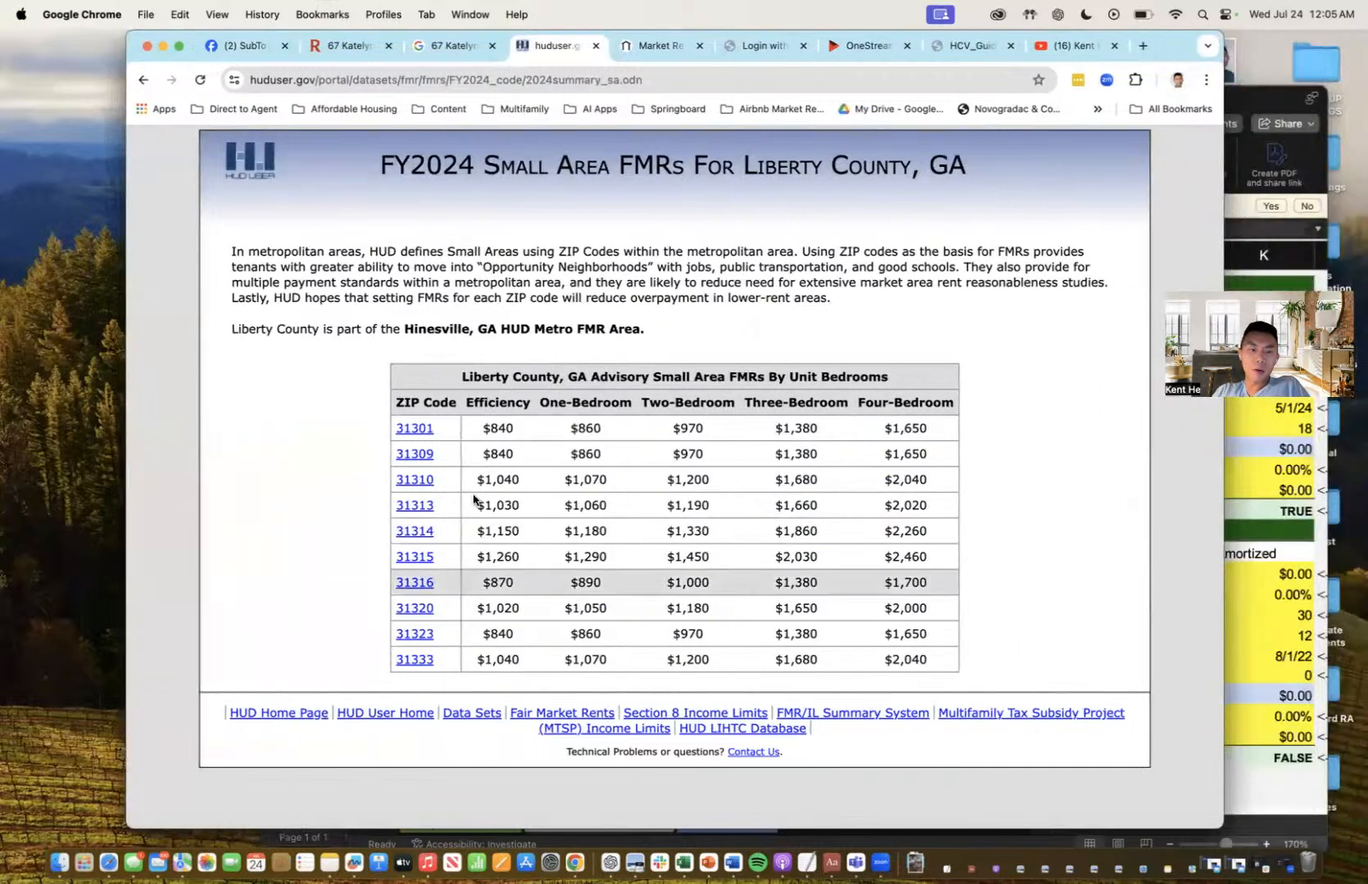
drag(476, 608, 923, 605)
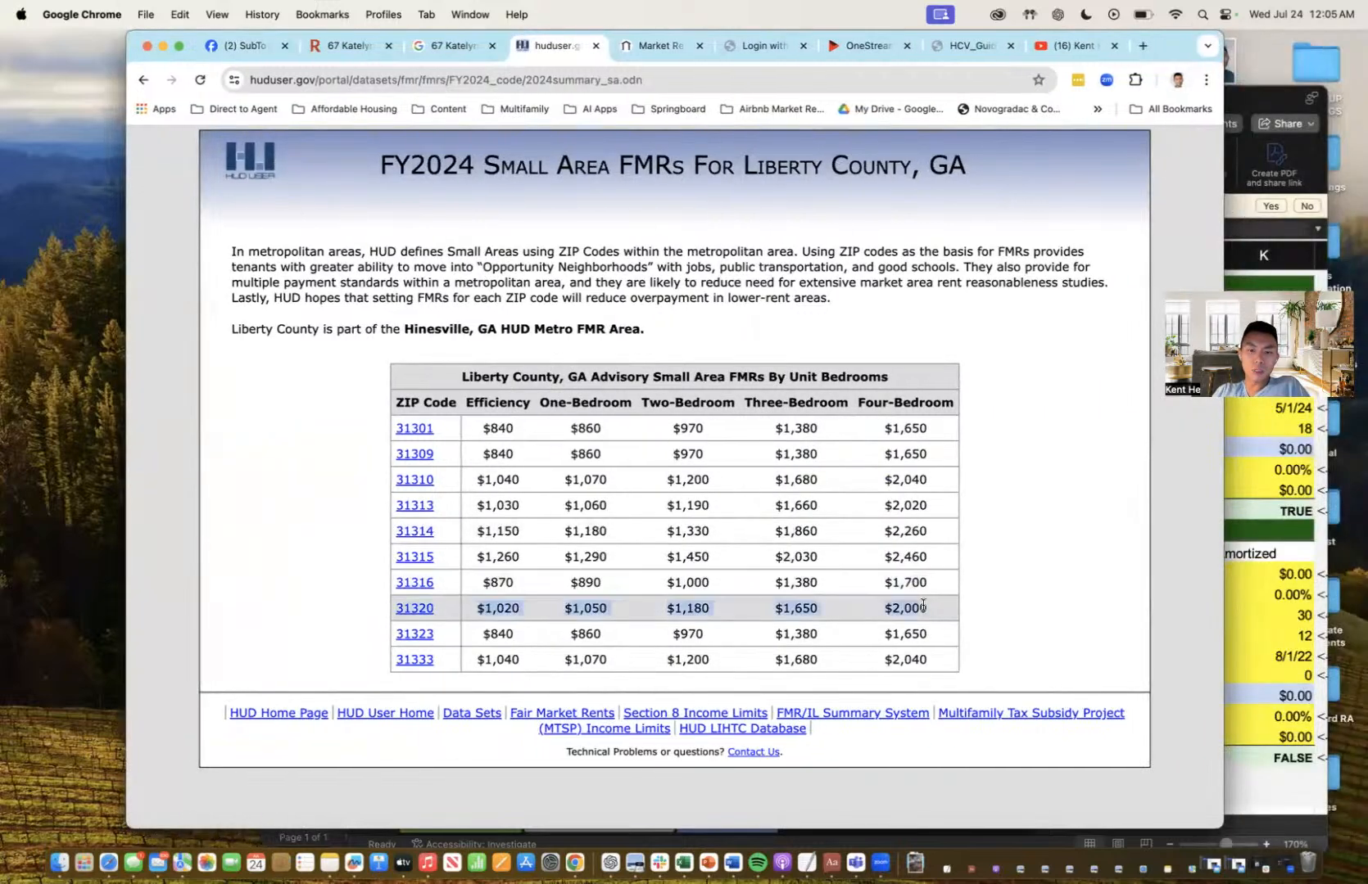
click(364, 47)
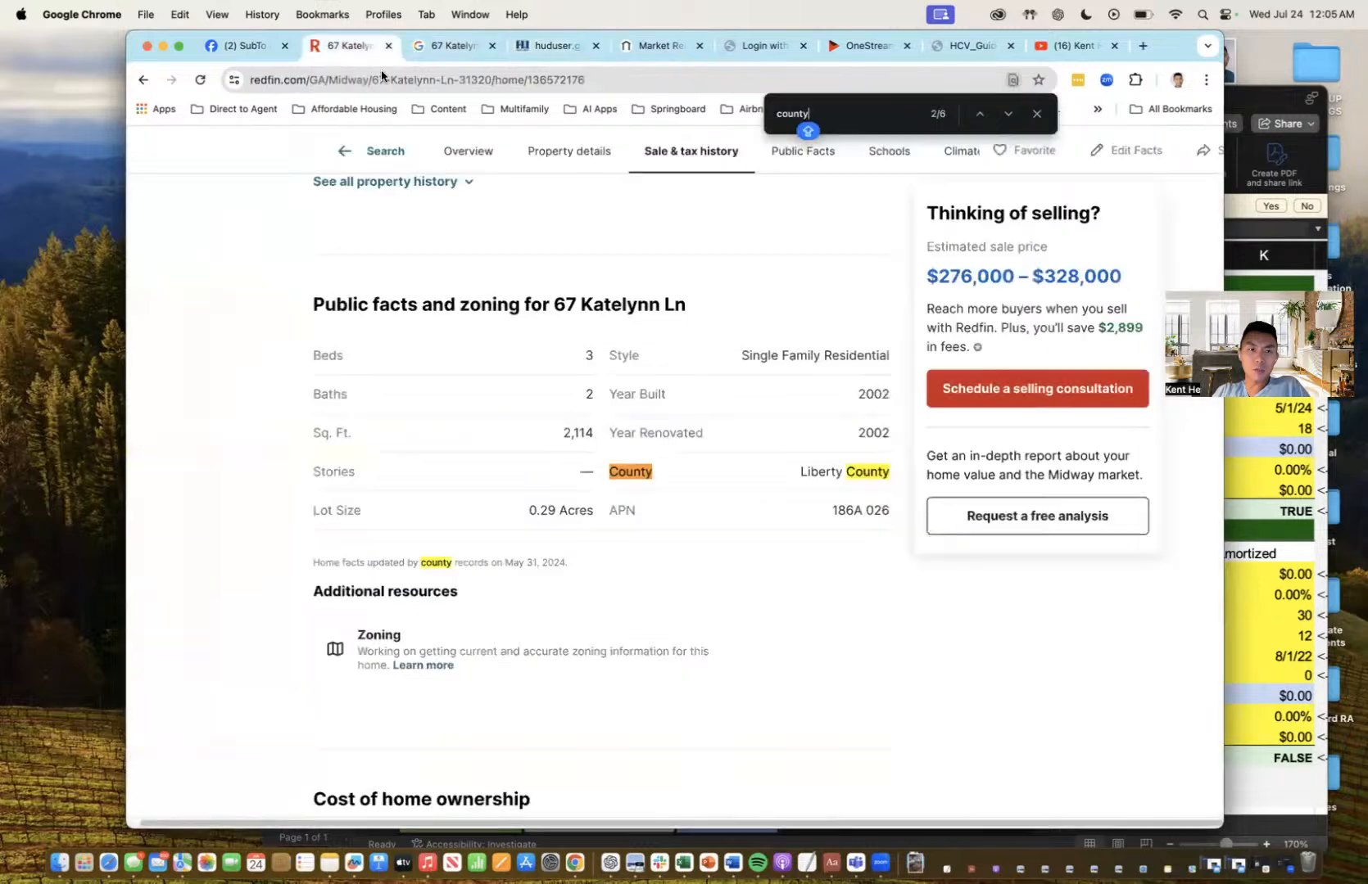
click(556, 47)
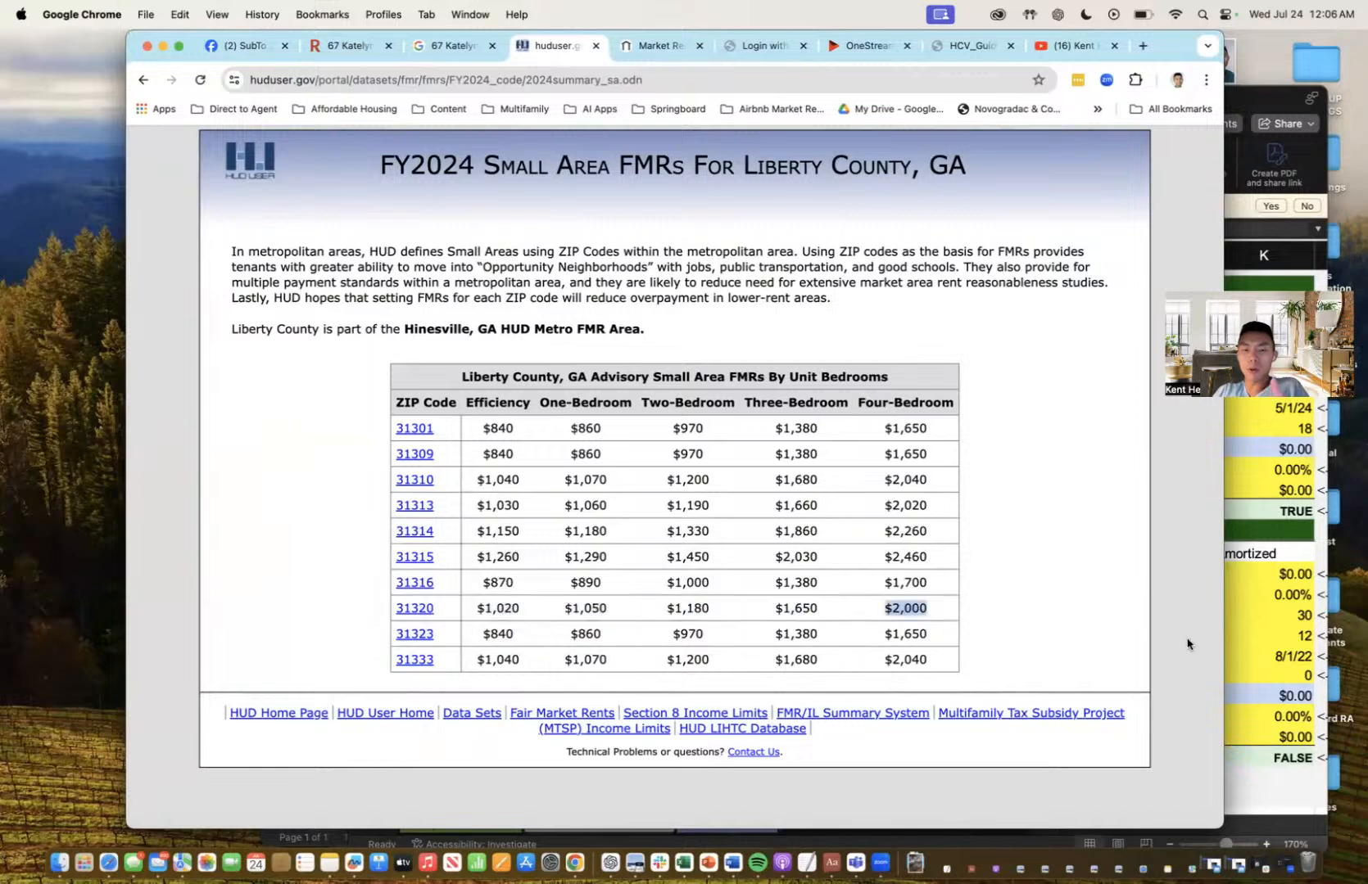
- Switch to the Excel workbook and set the 4 bed SAFMR under Fed HUD Ceiling Rents to 2000
key(super+Tab)
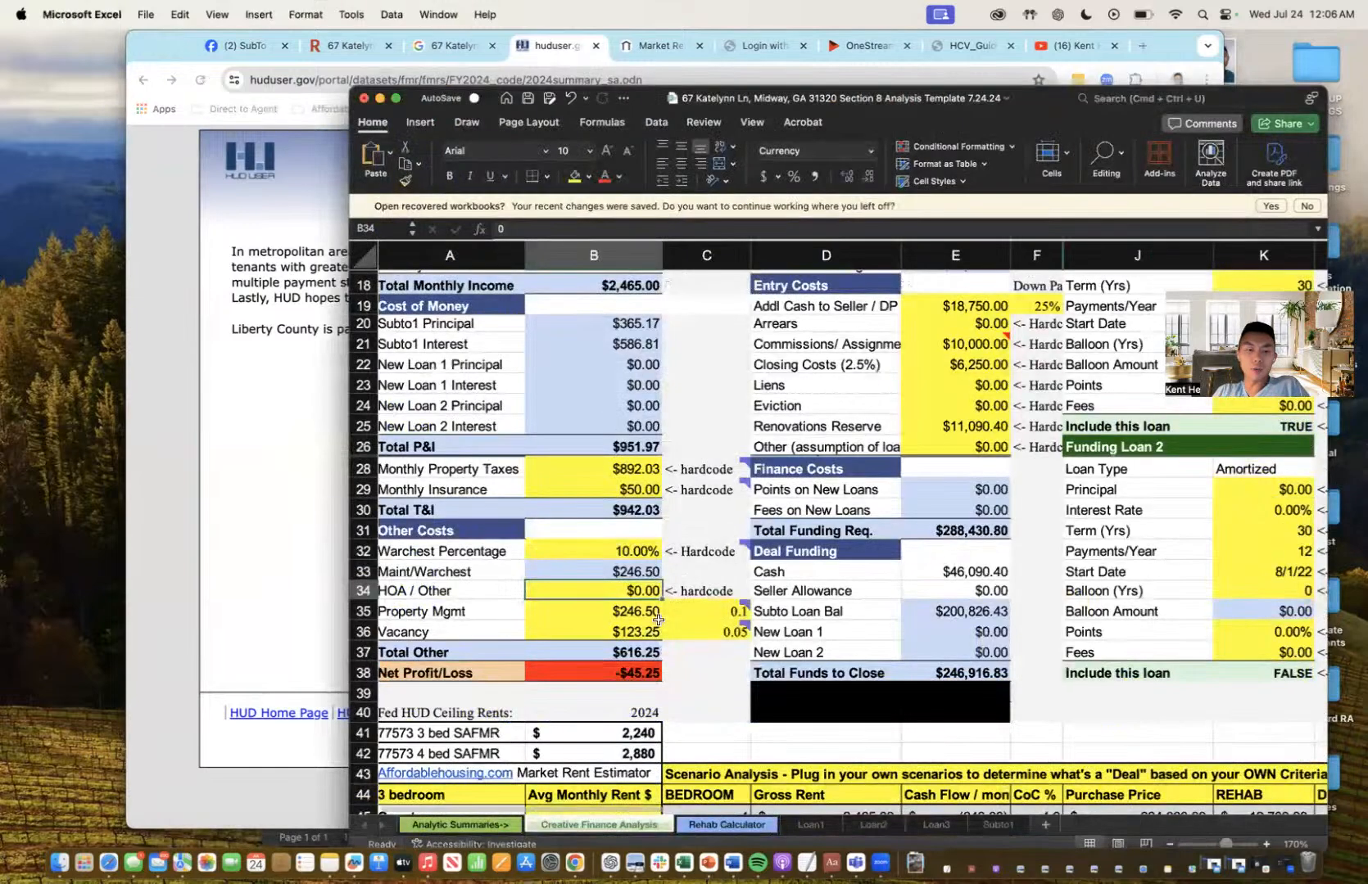
scroll(646, 659, down, 3)
click(646, 664)
text(20000)
key(BackSpace)
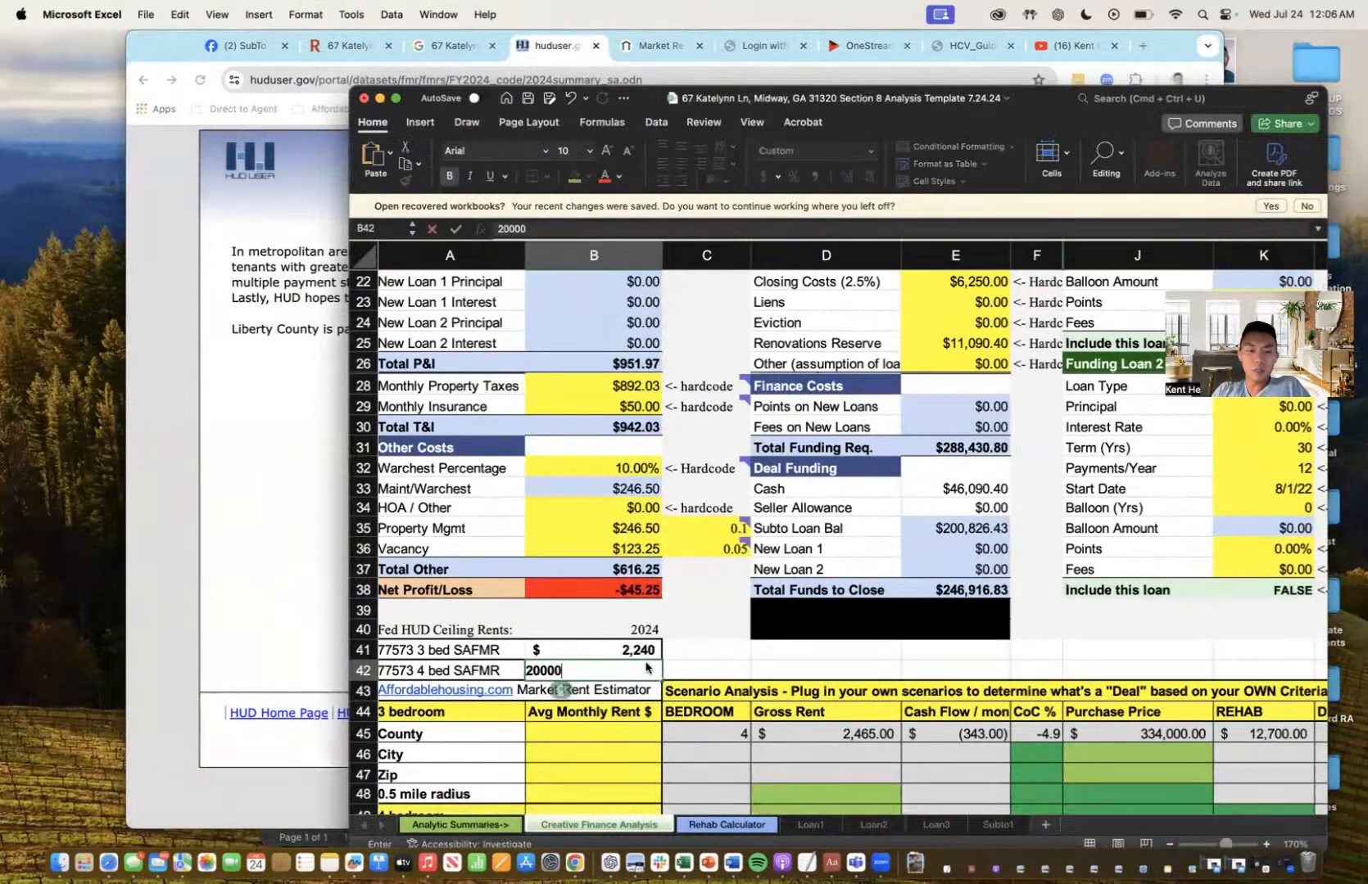
key(Return)
- Set the 3 bed SAFMR amount to 0 and clear its label in A41
key(Up)
key(Up)
key(Delete)
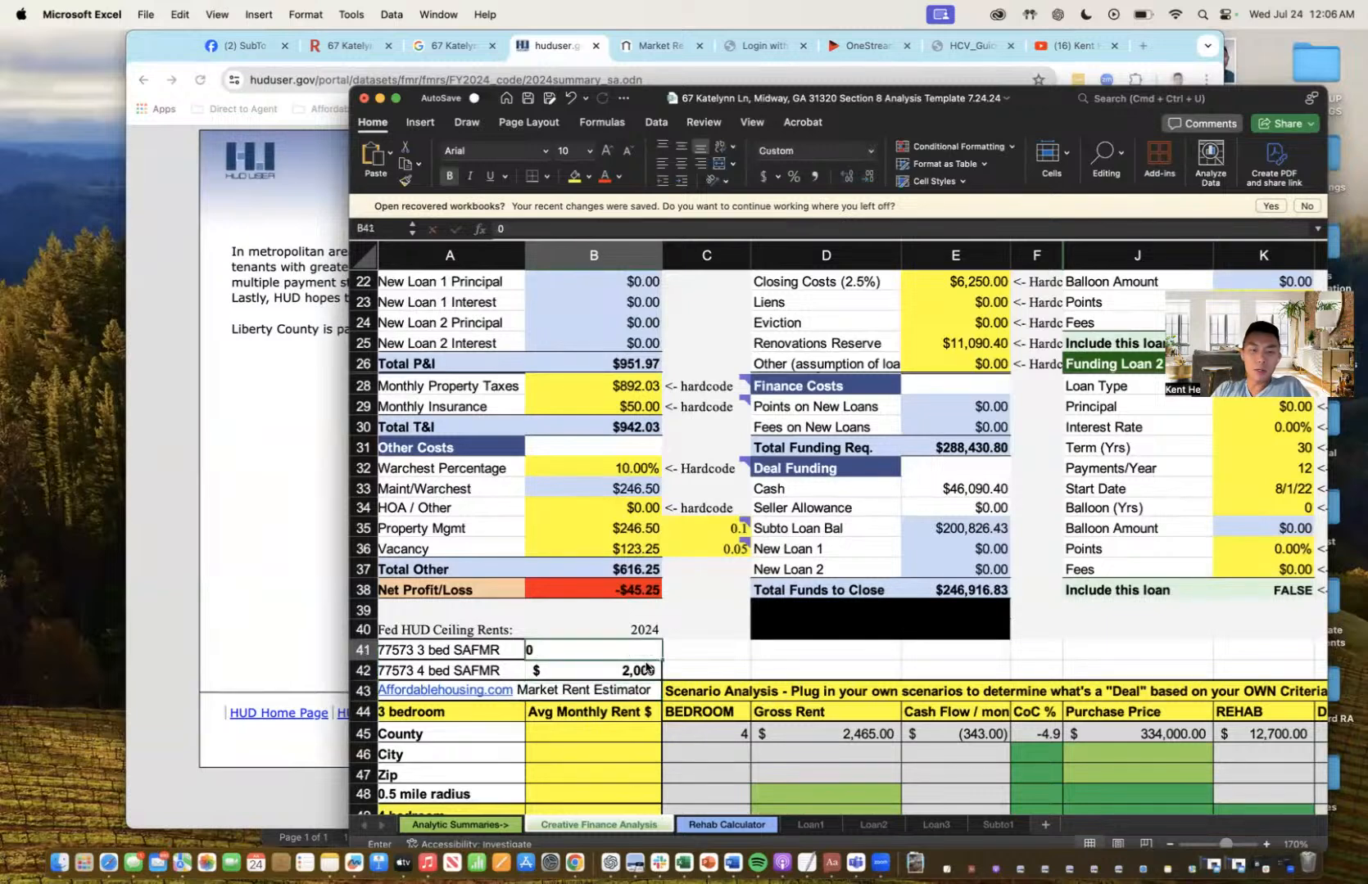
key(Left)
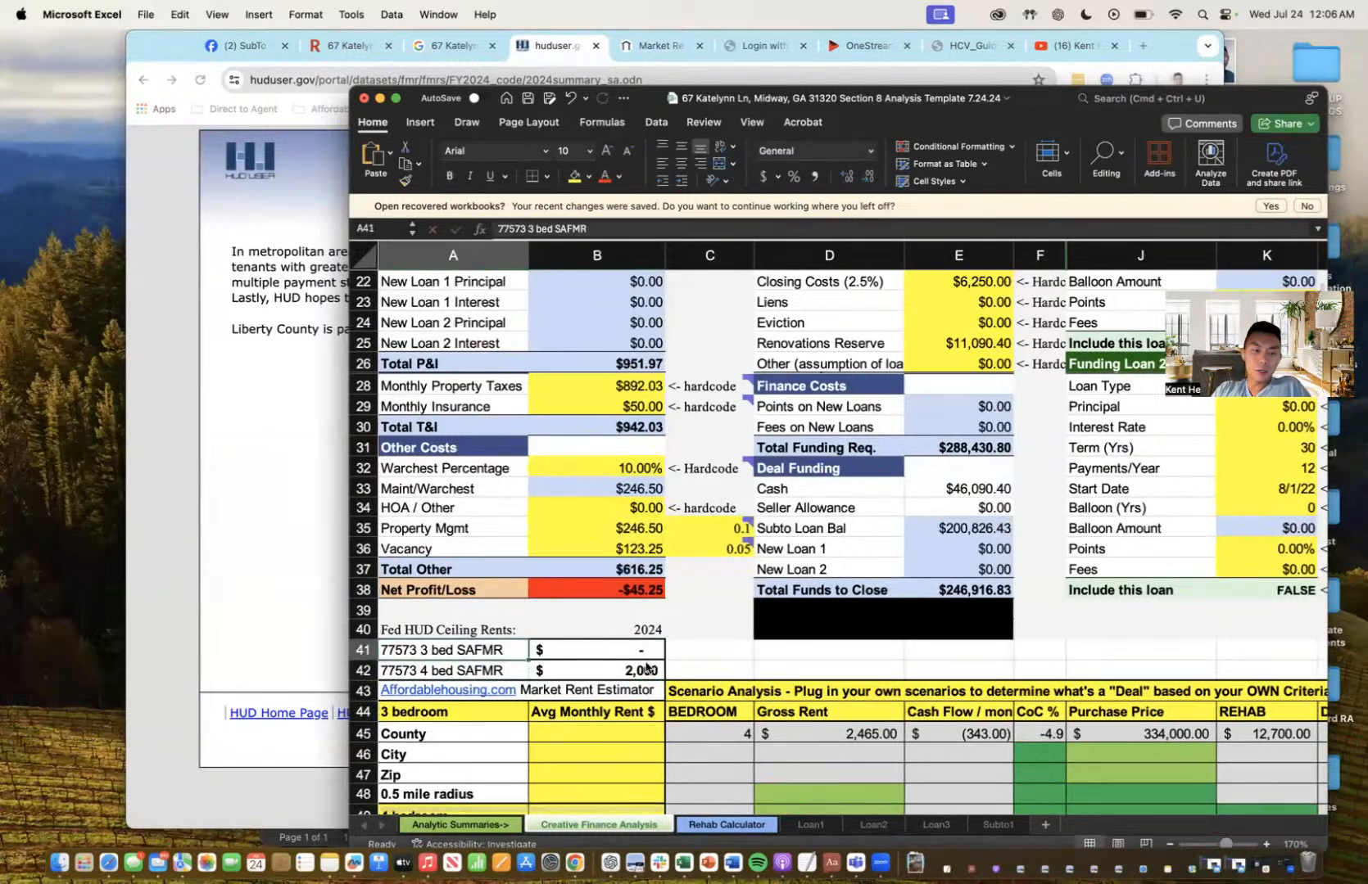
key(Delete)
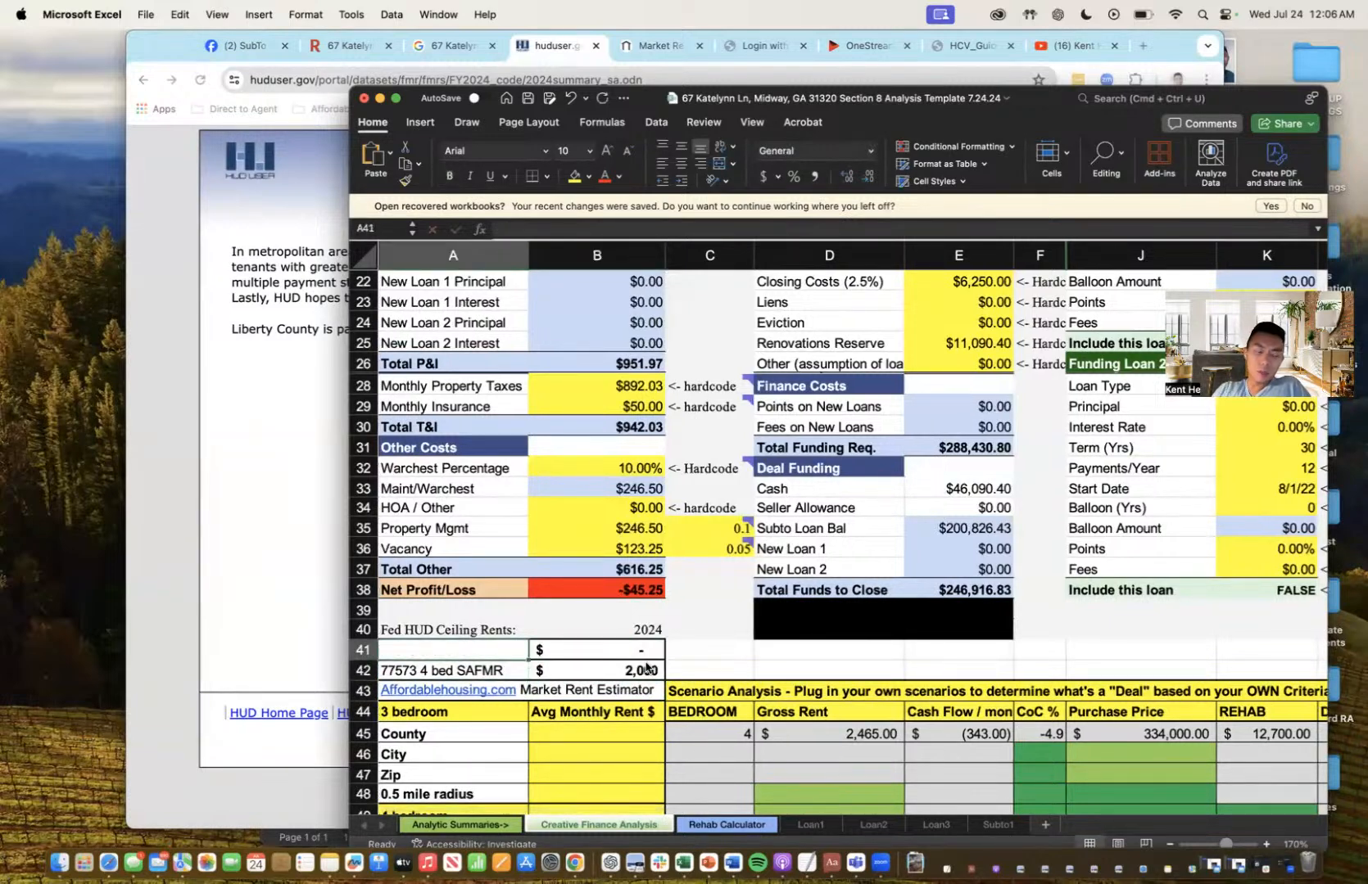
- Change the ZIP code in the 4 bed SAFMR label so that it reads "31320 4 bed SAFMR"
click(466, 668)
double_click(516, 229)
text(31320)
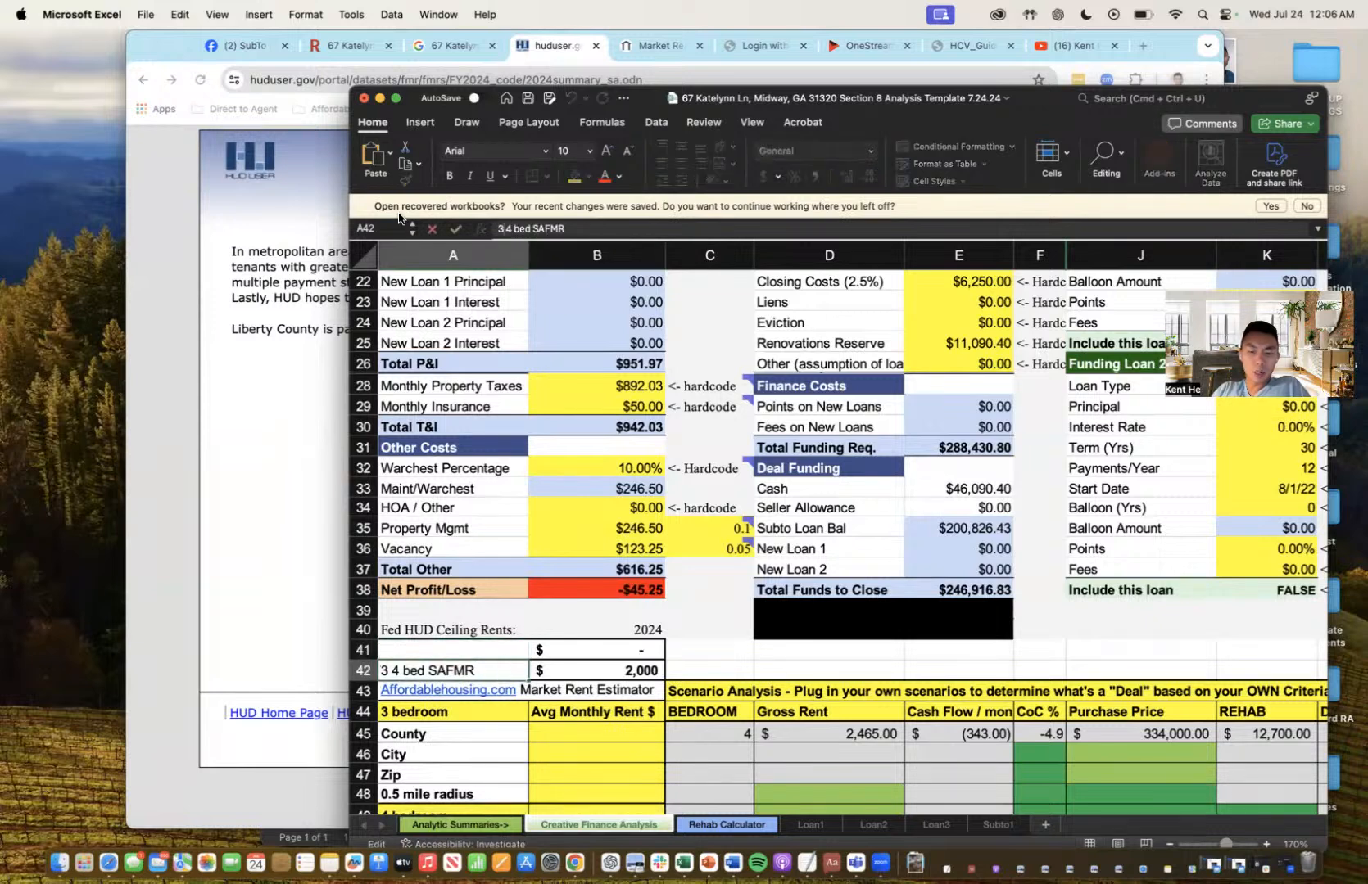
key(Return)
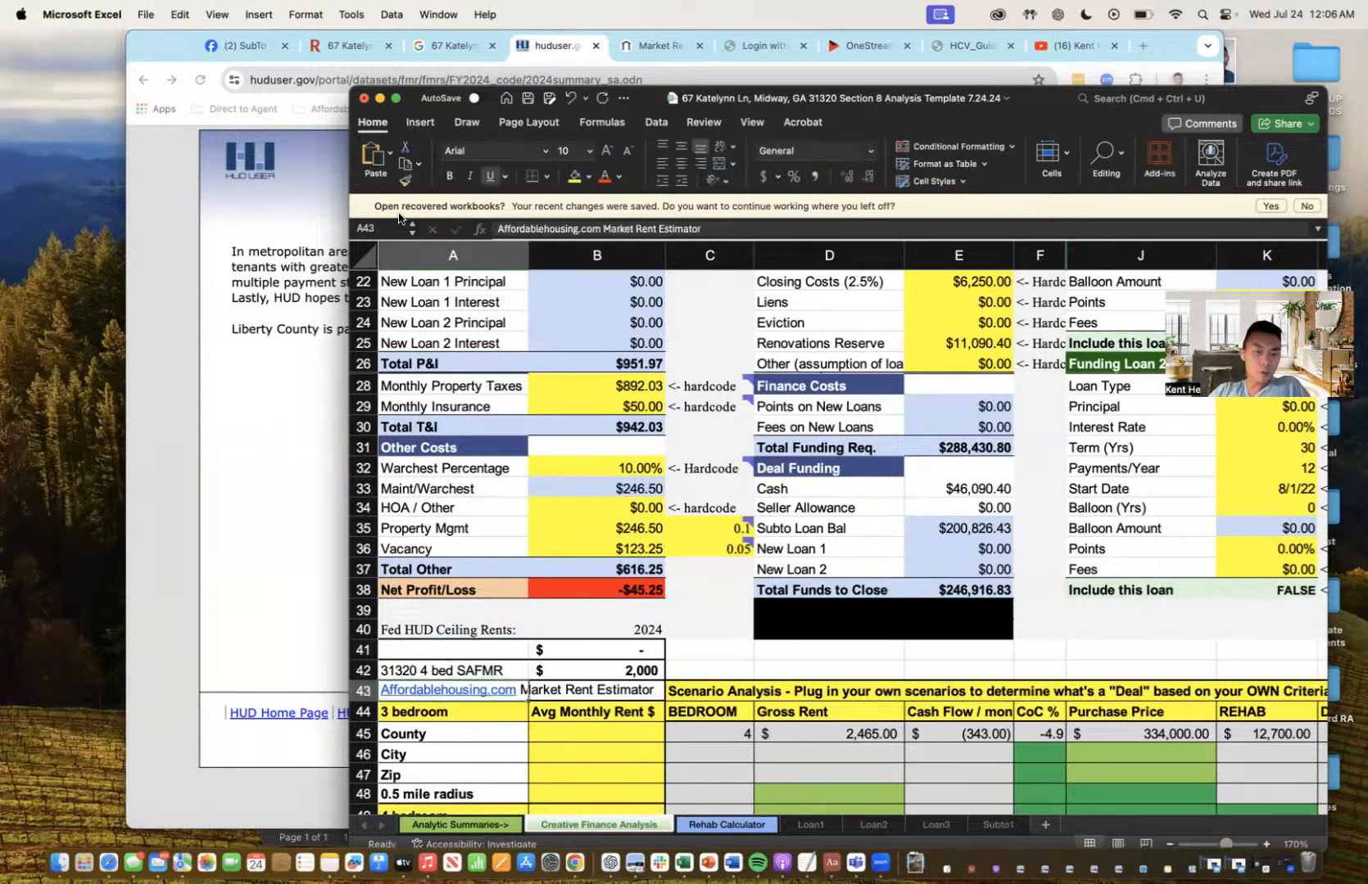
- Examine the 4 bedroom average monthly rents by county, city, zip and radius in the Market Rent Estimator section
scroll(715, 555, down, 2)
scroll(688, 541, down, 3)
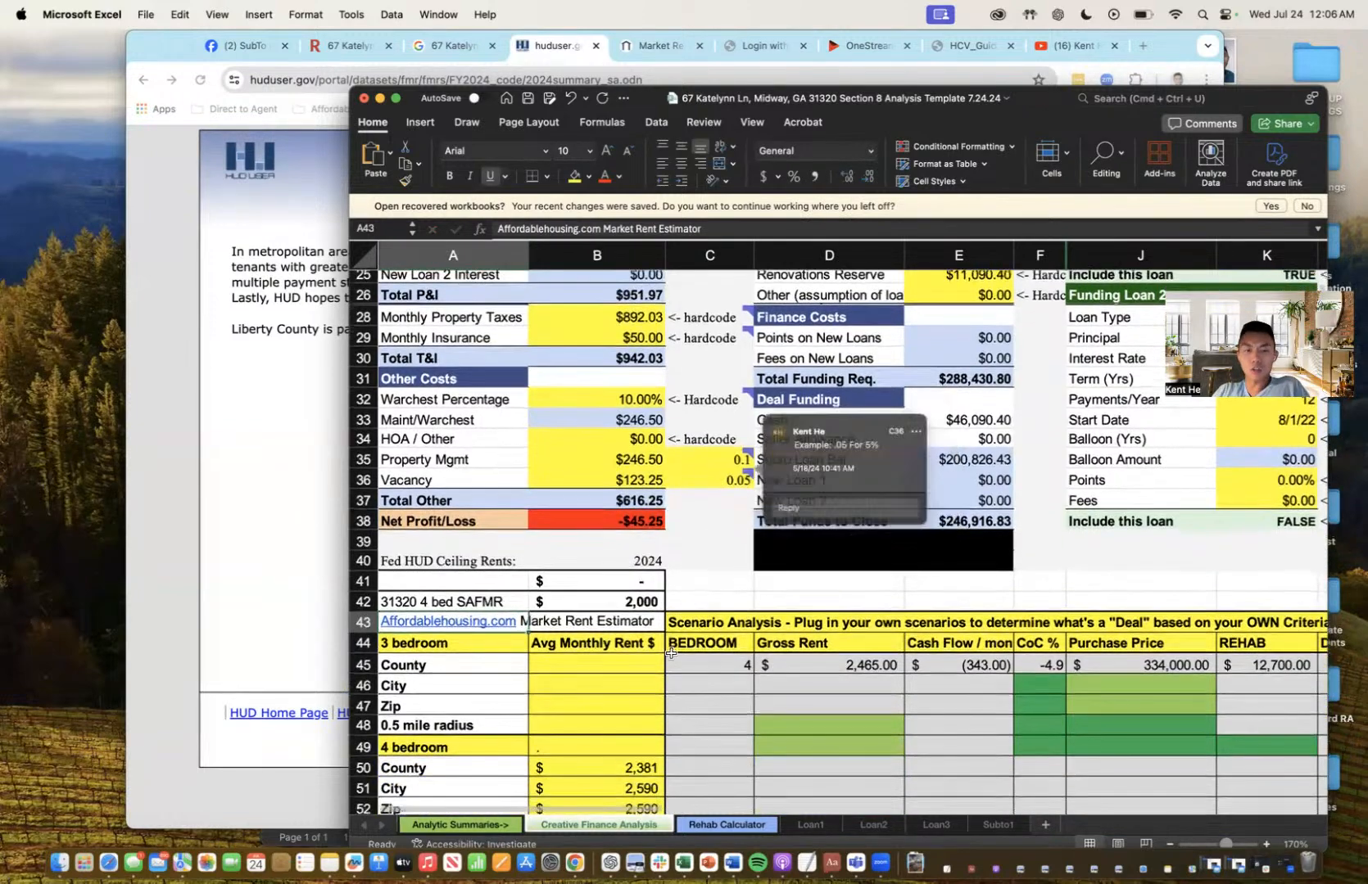
scroll(687, 533, down, 2)
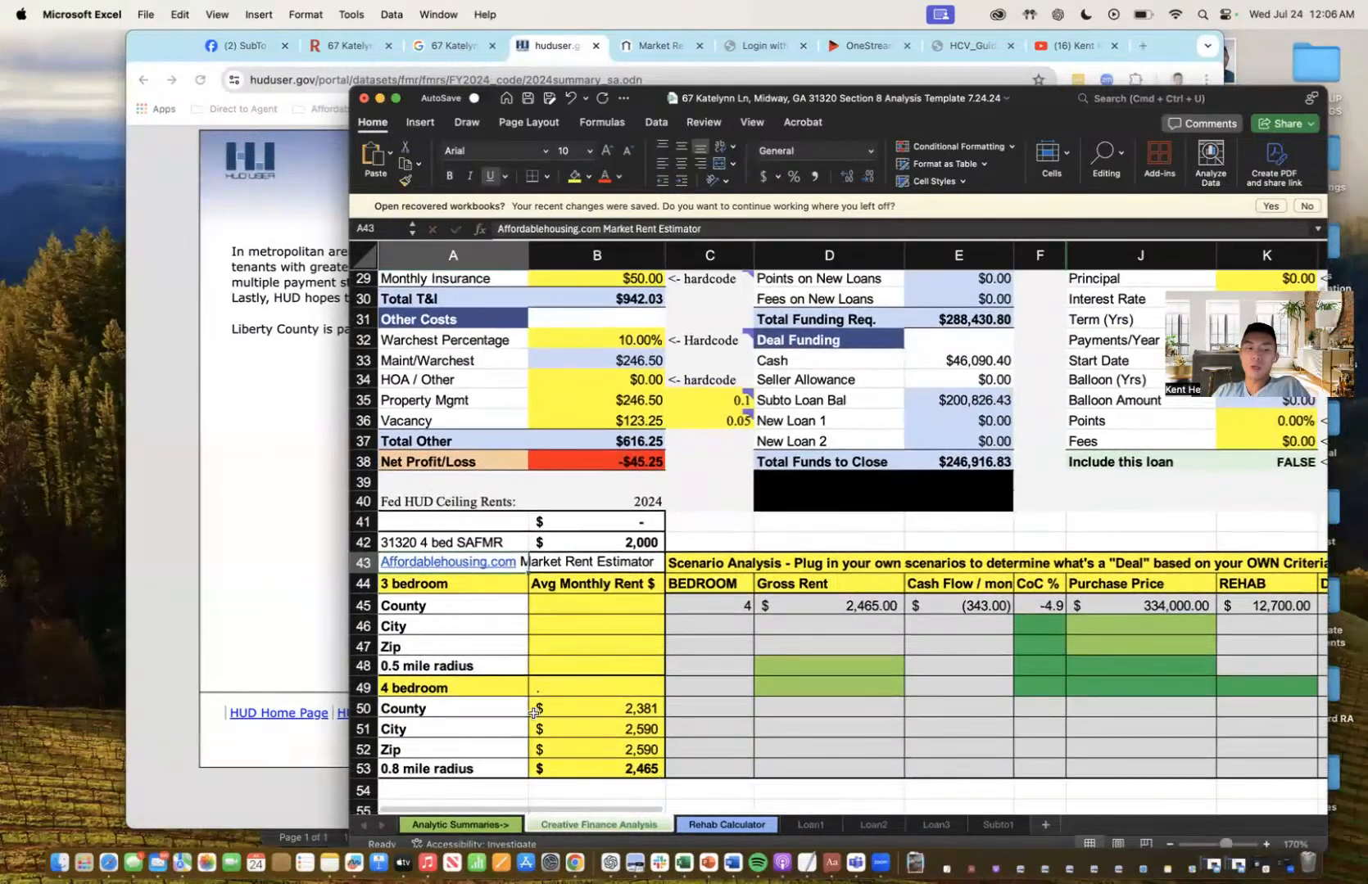
drag(643, 709, 635, 765)
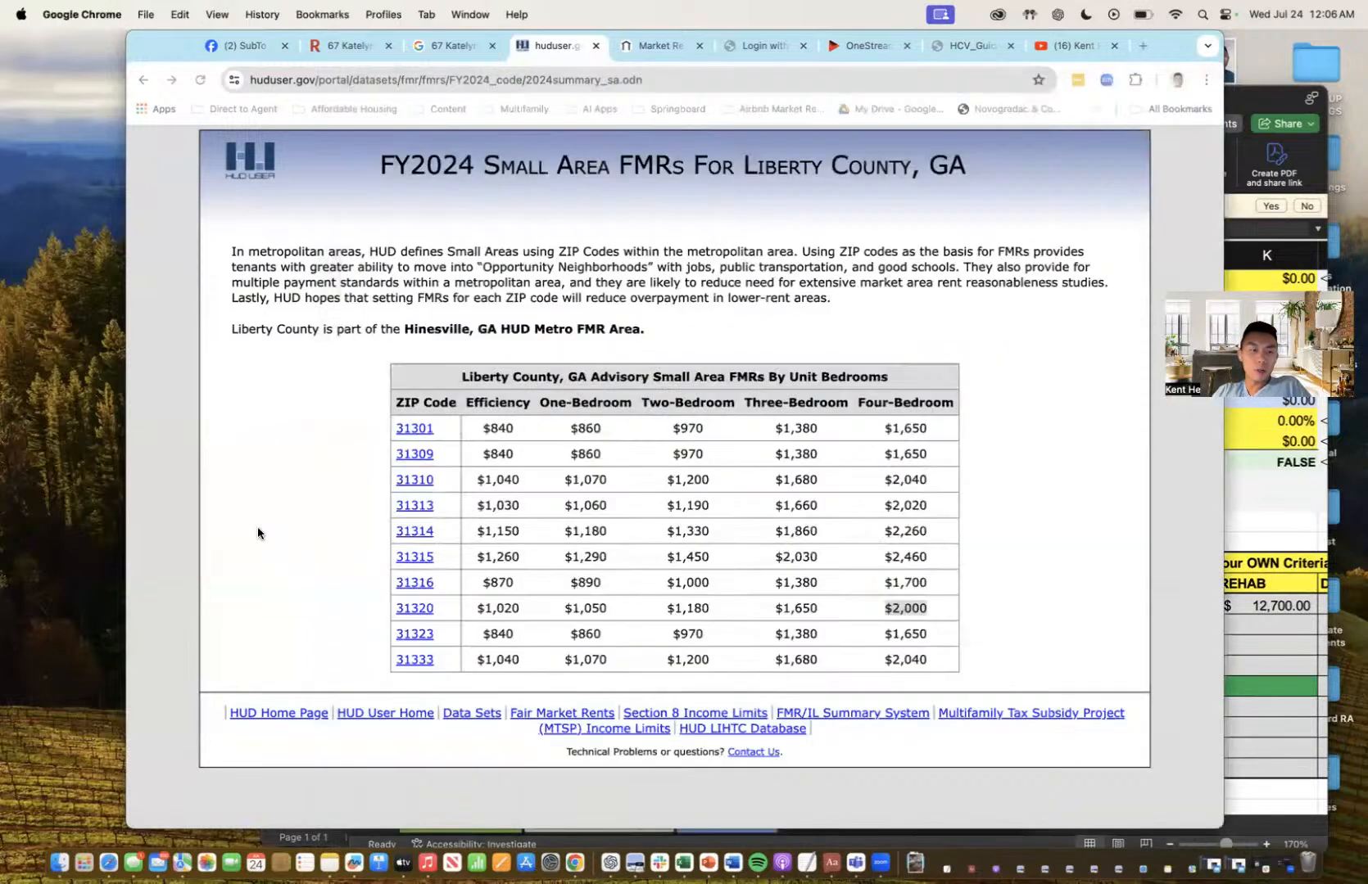
- Switch to Chrome, highlight the four-bedroom rent for 31320, and open the AffordableHousing.com market rent estimator page
click(257, 526)
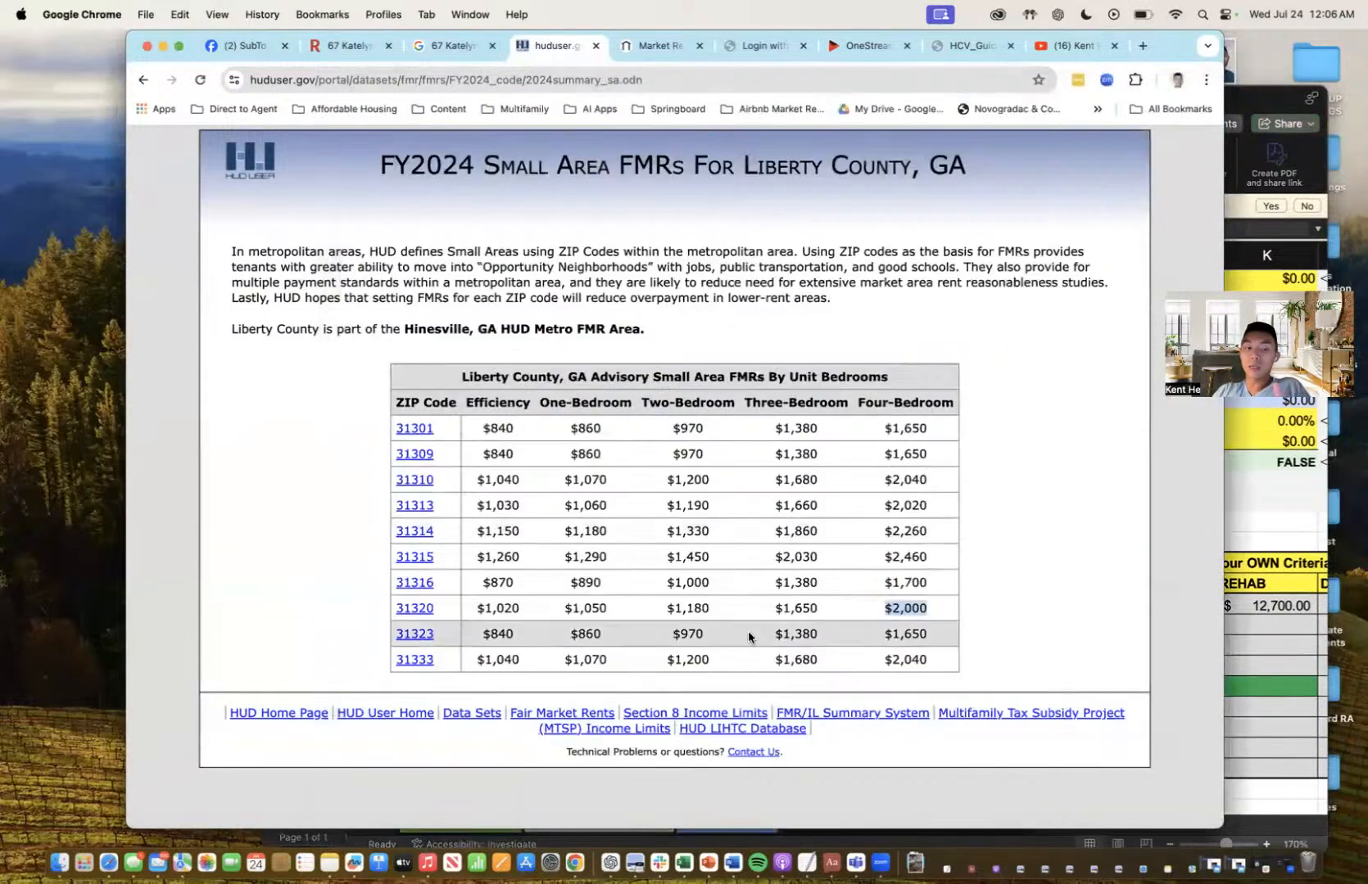
drag(884, 608, 928, 609)
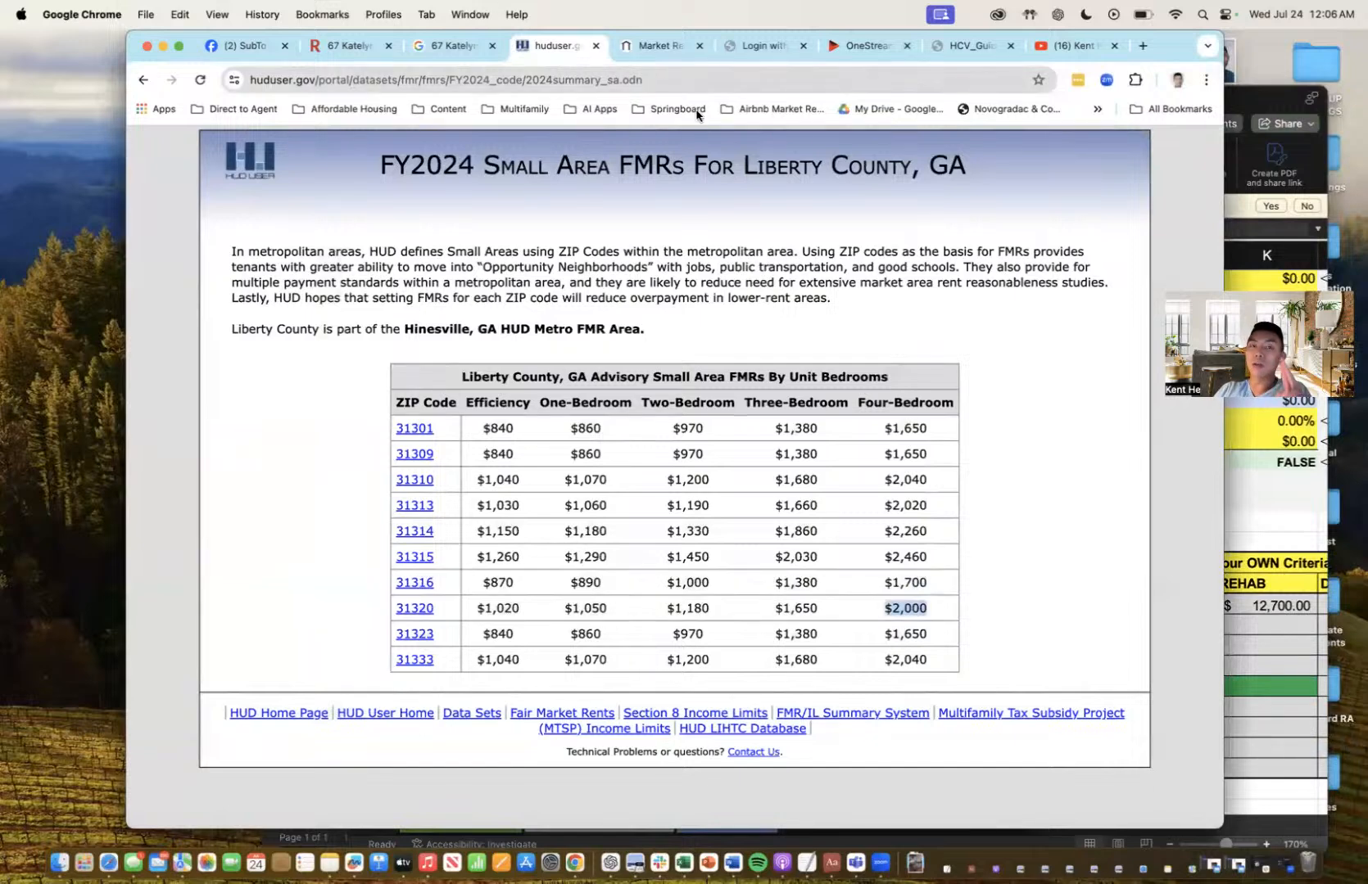
click(678, 60)
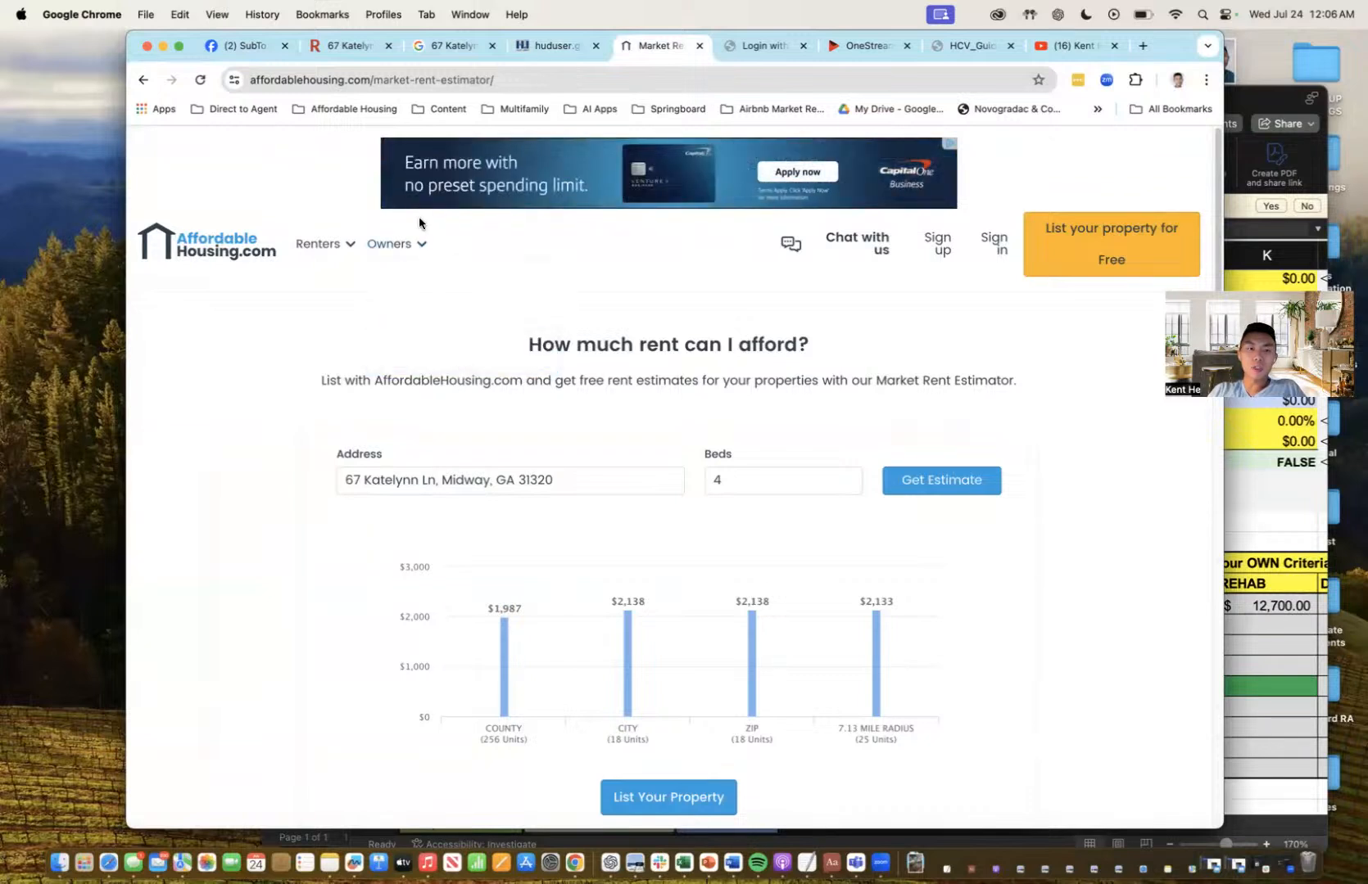
- Narrow and reposition the browser window beside the spreadsheet and get the four-bedroom rent estimate for the property address
mouse_move(393, 244)
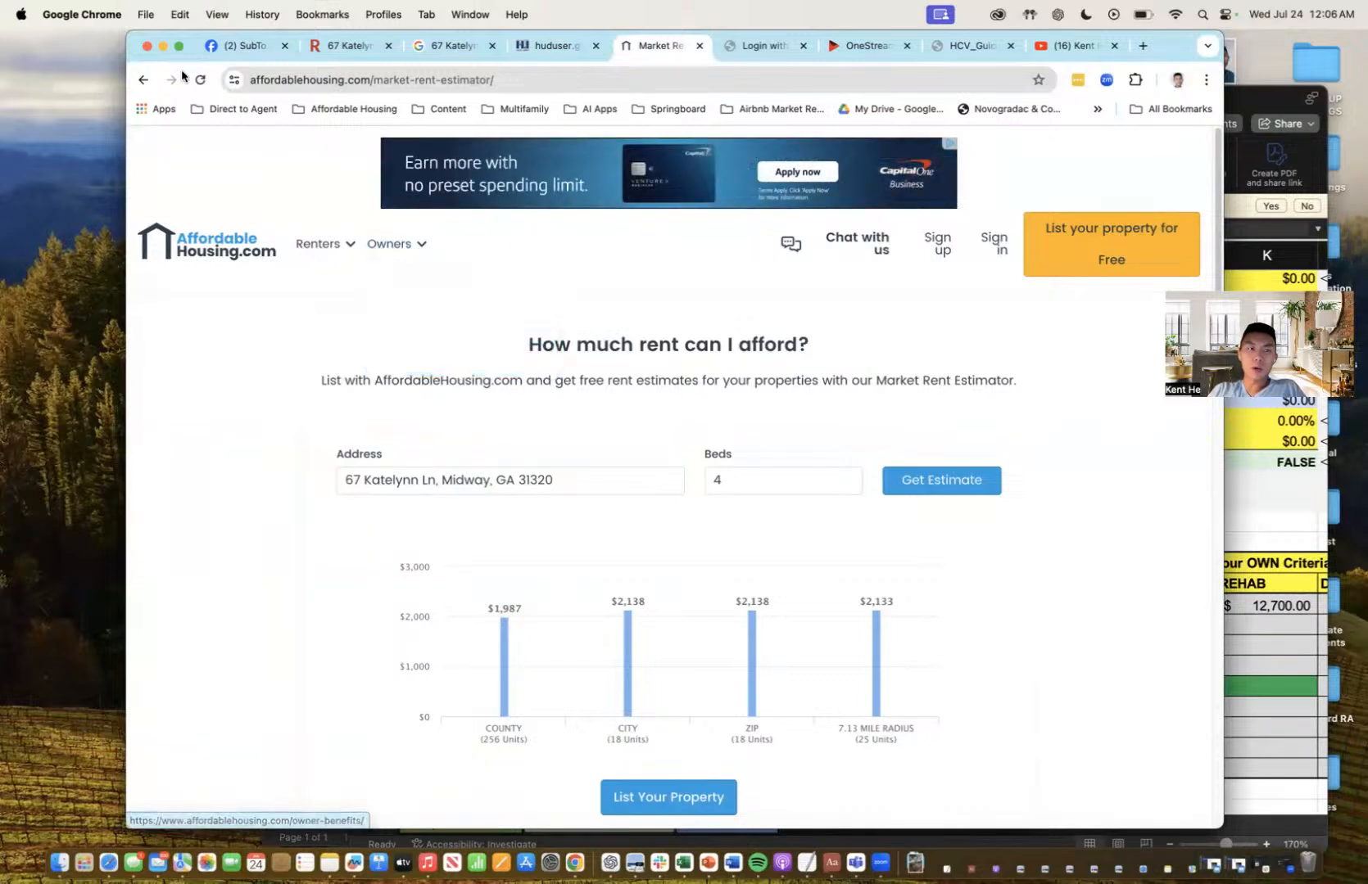
drag(130, 33, 405, 33)
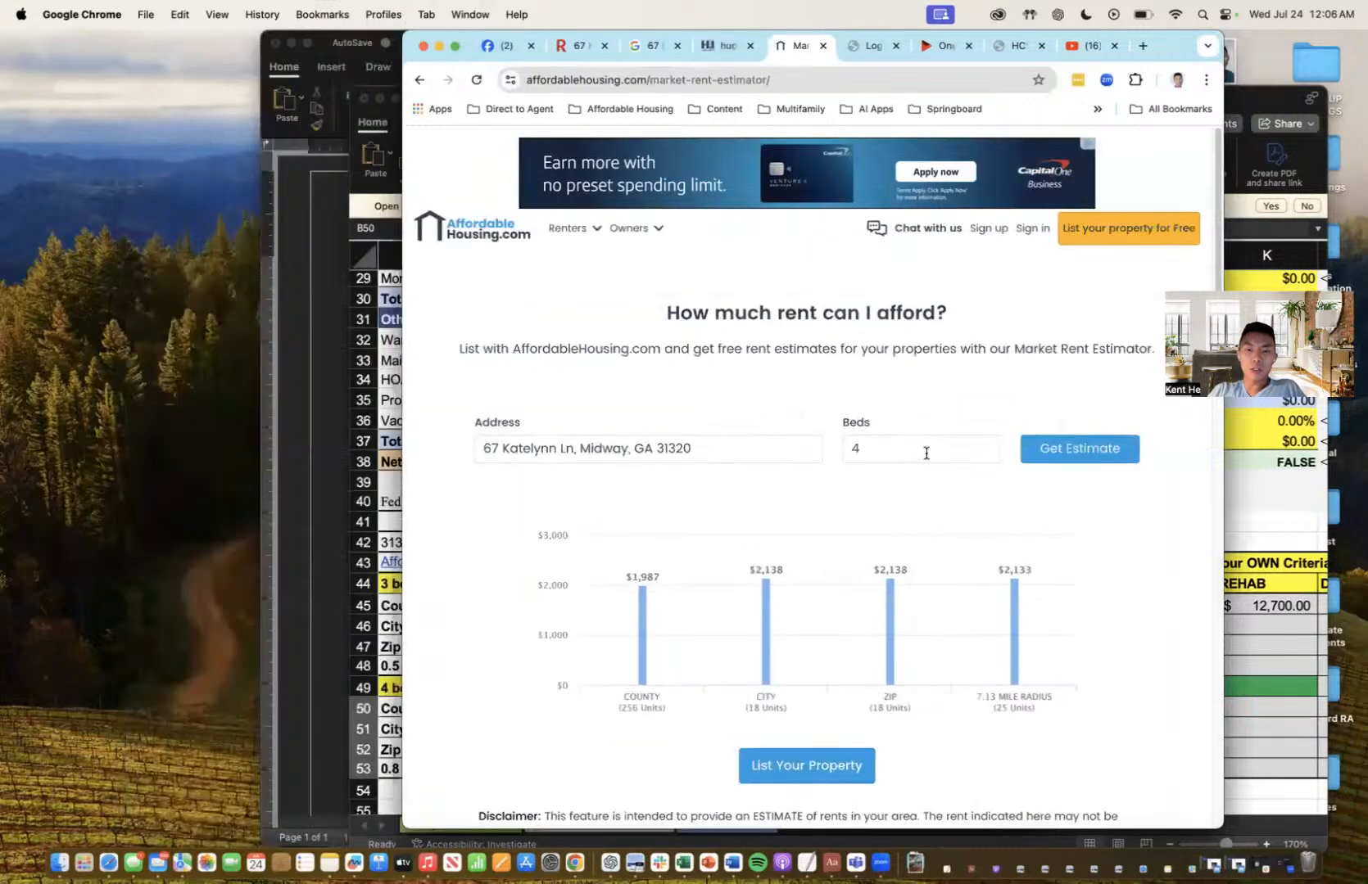
click(1069, 450)
drag(1172, 52, 1044, 52)
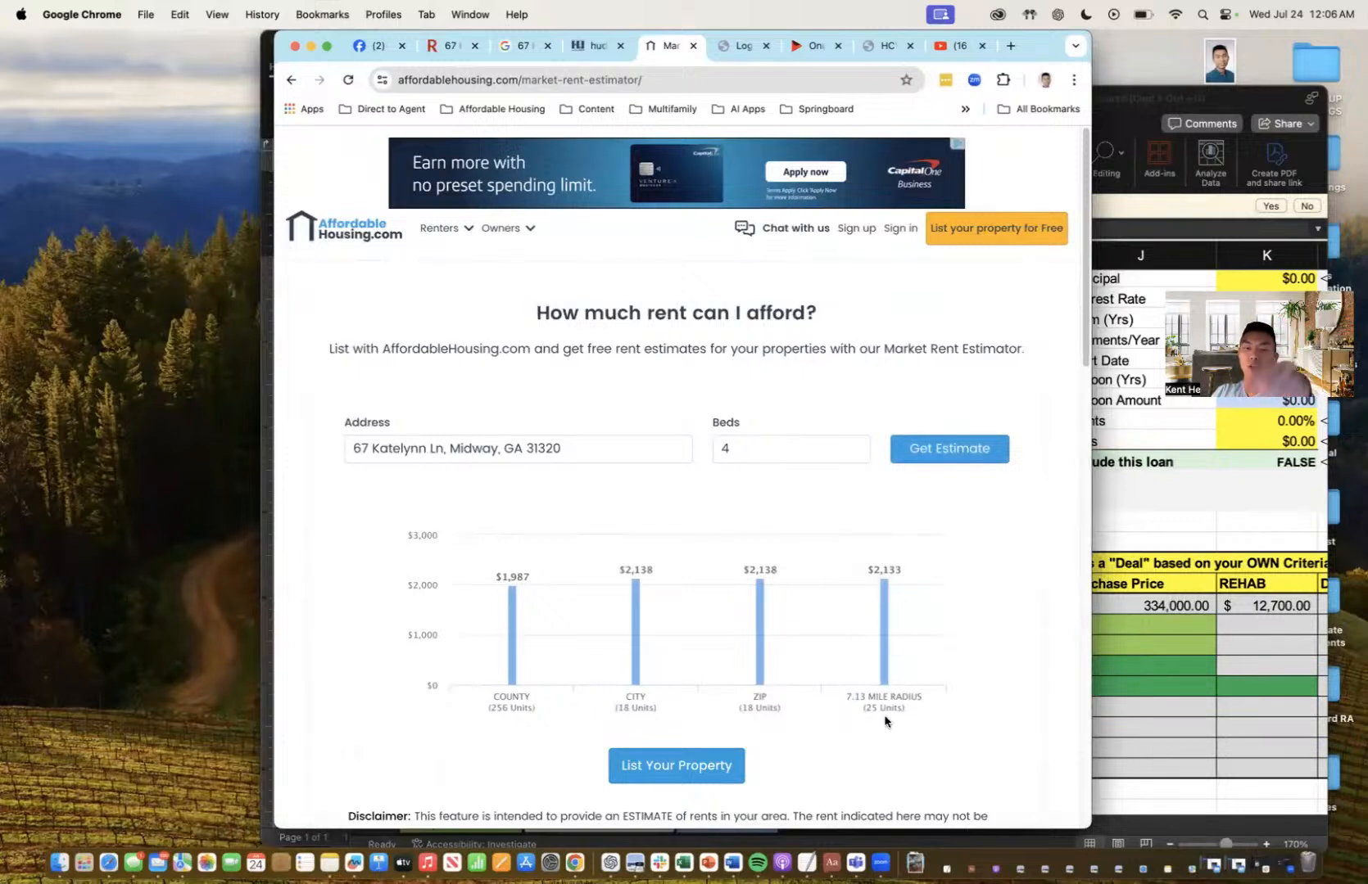
- Switch to Excel, enter 2133 as the 4 bedroom radius rent in B53, and relabel A53 as "7 mile radius"
click(1155, 514)
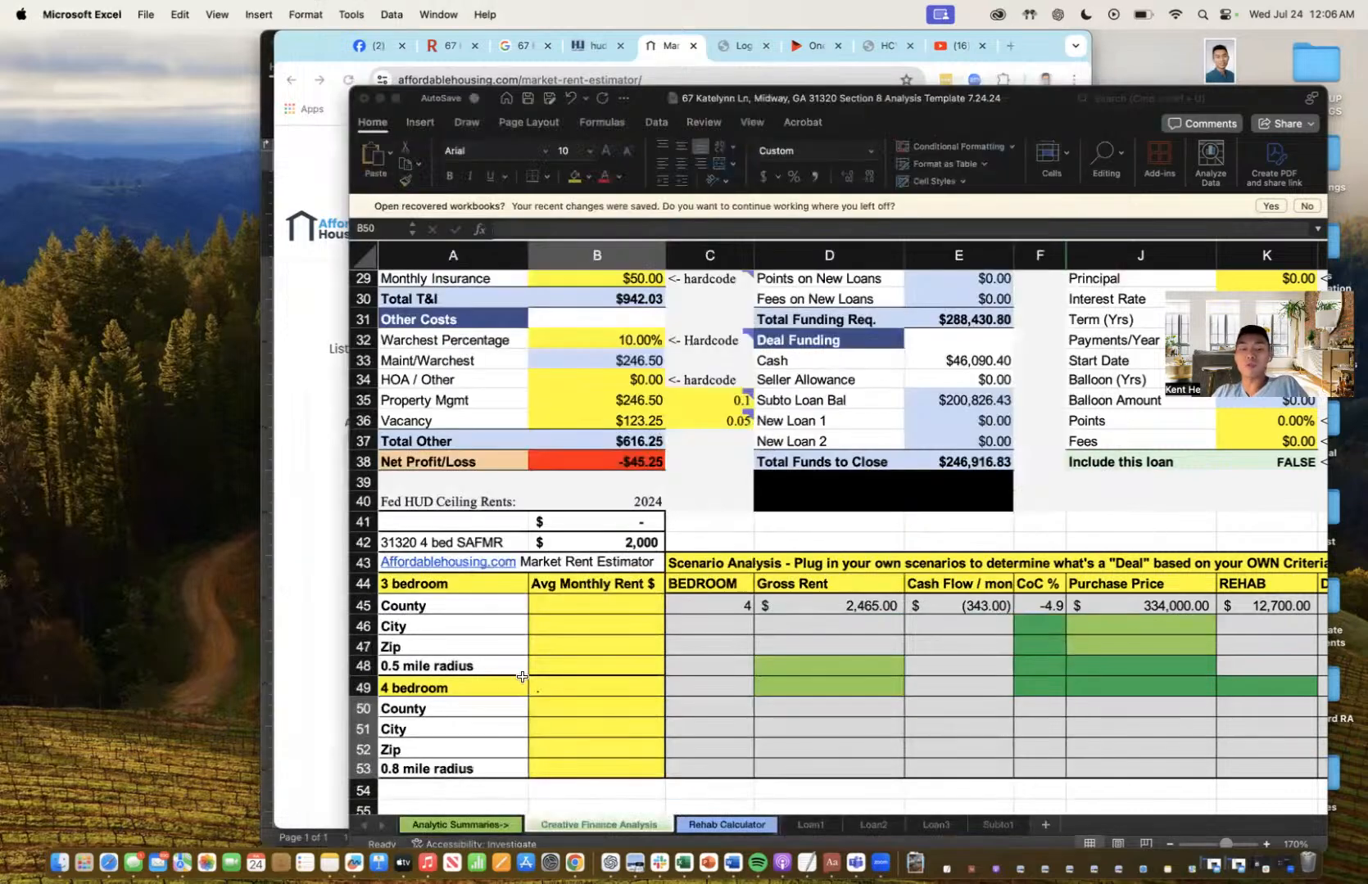
scroll(598, 655, down, 2)
click(599, 727)
text(2133)
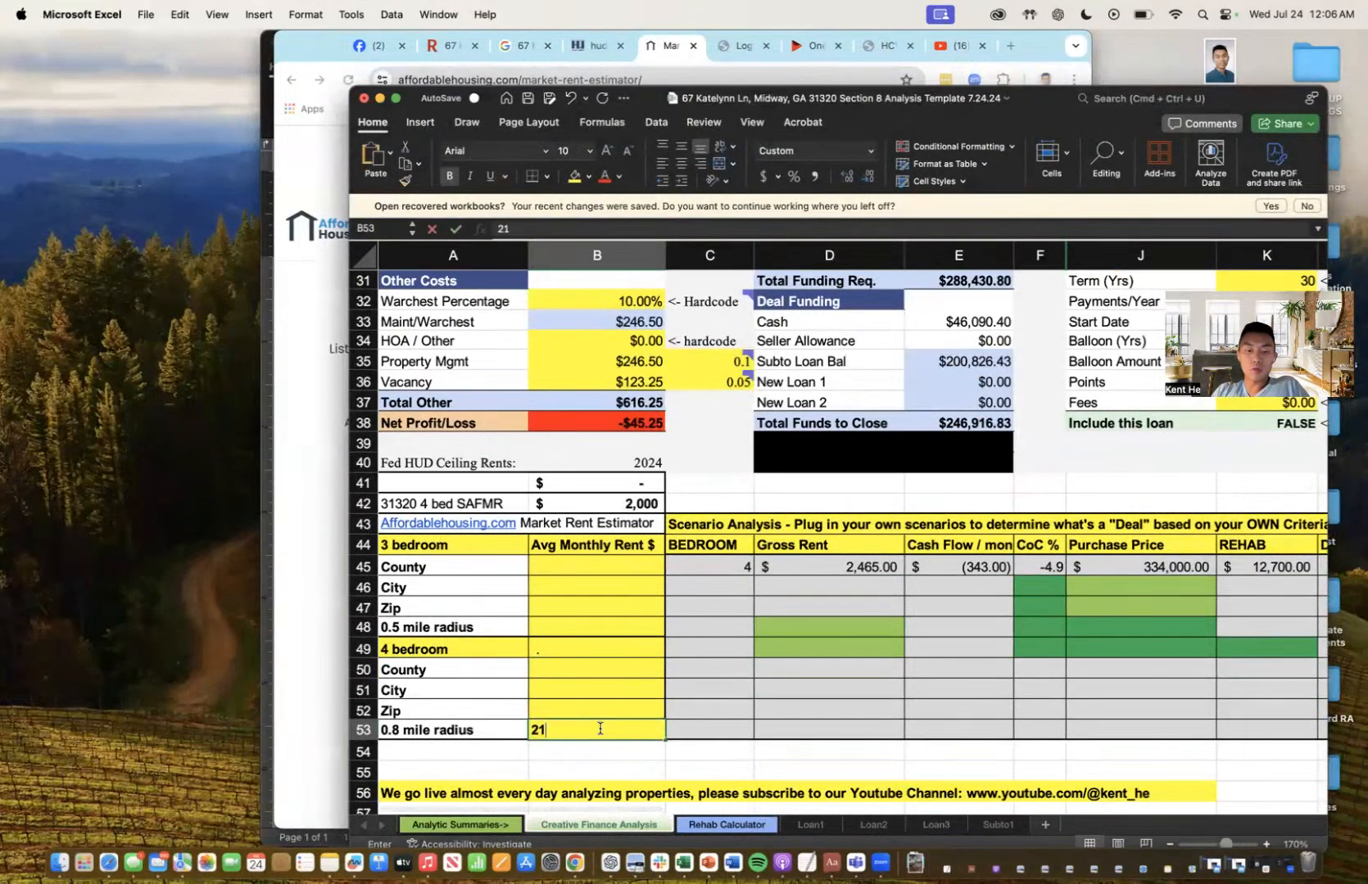
key(Left)
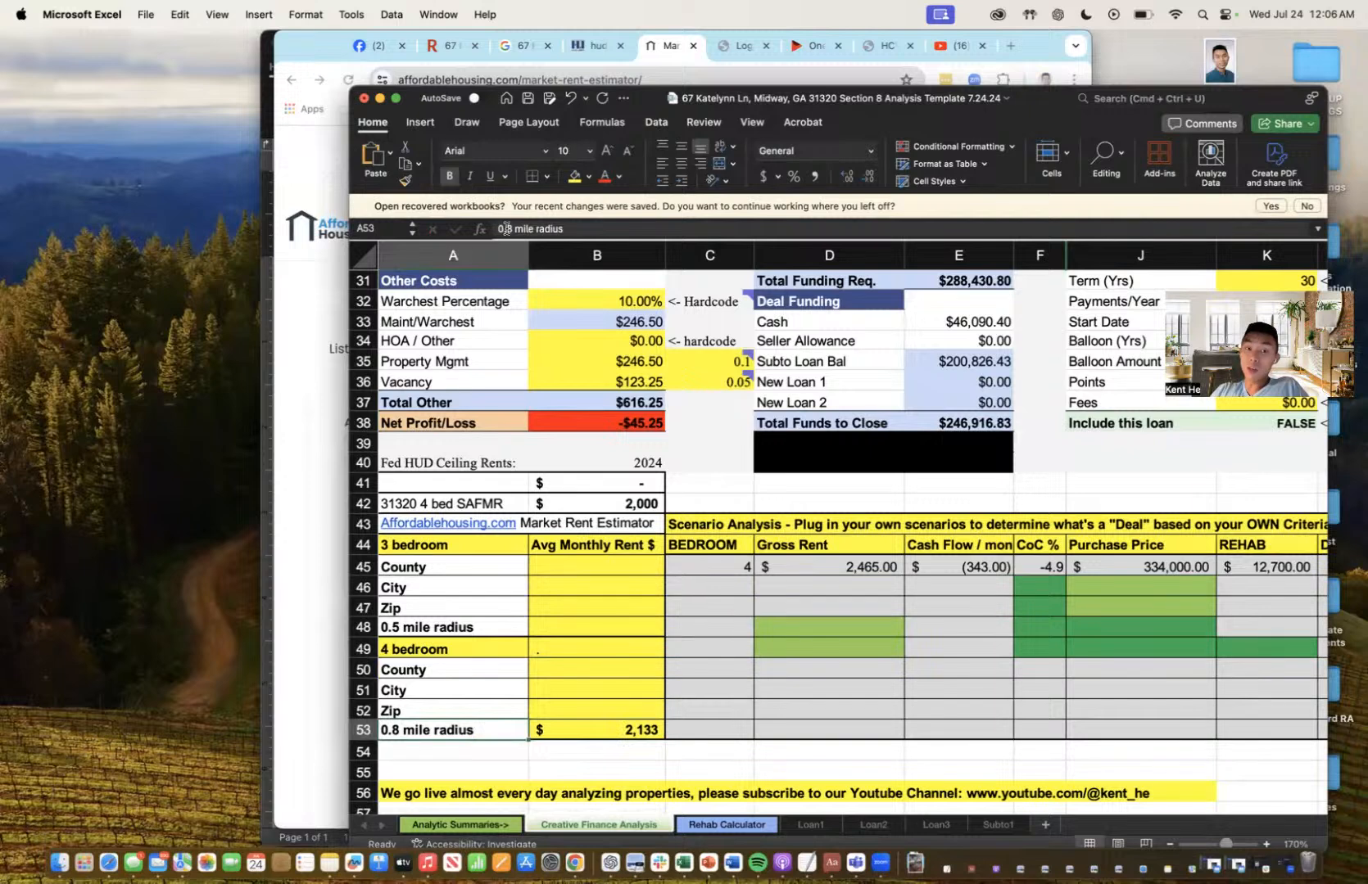
drag(513, 229, 464, 221)
text(7)
key(Return)
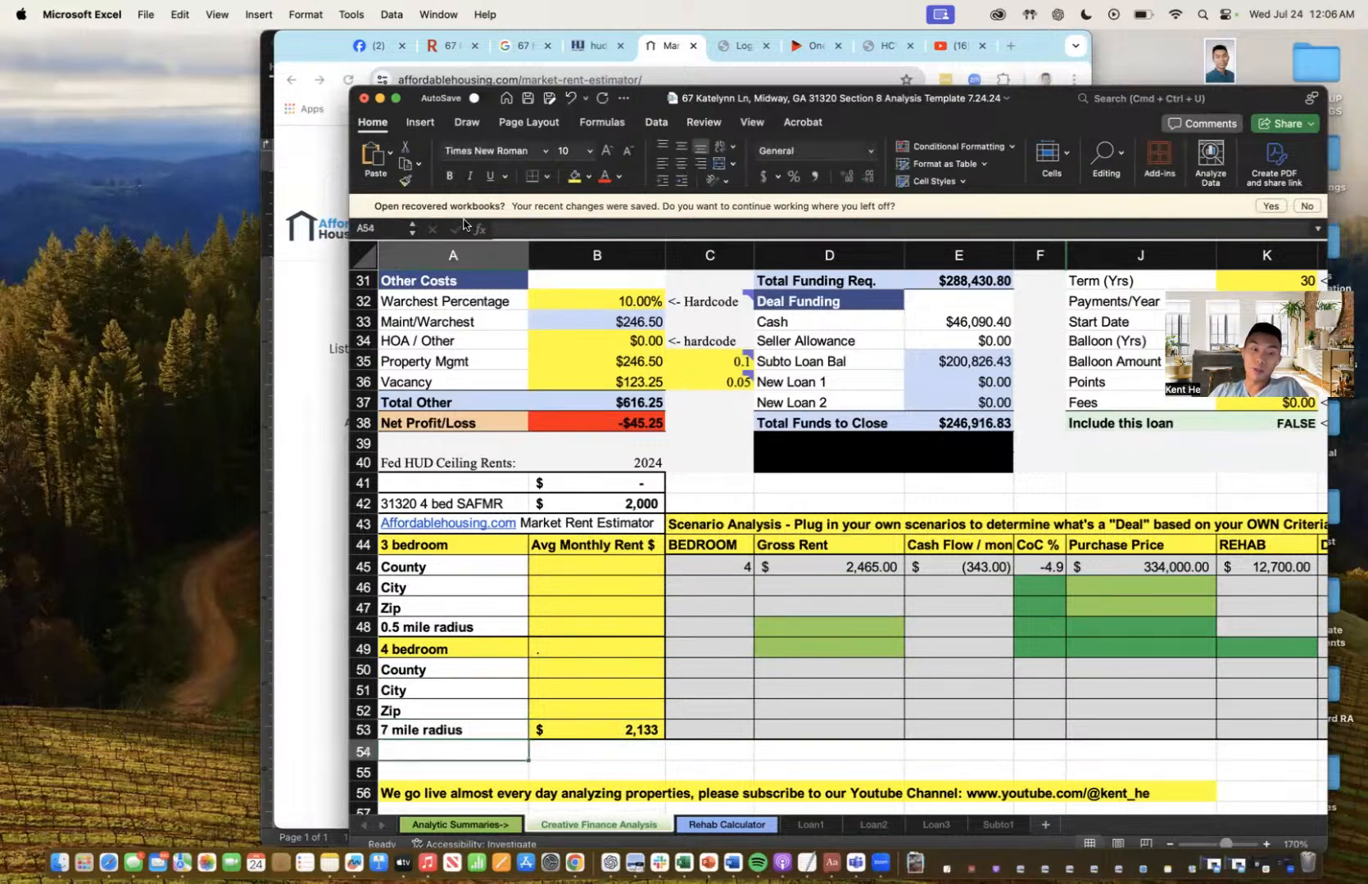
- Check the estimator chart in Chrome and enter 2138 as both the Zip and City rents in the 4 bedroom section
key(super+Tab)
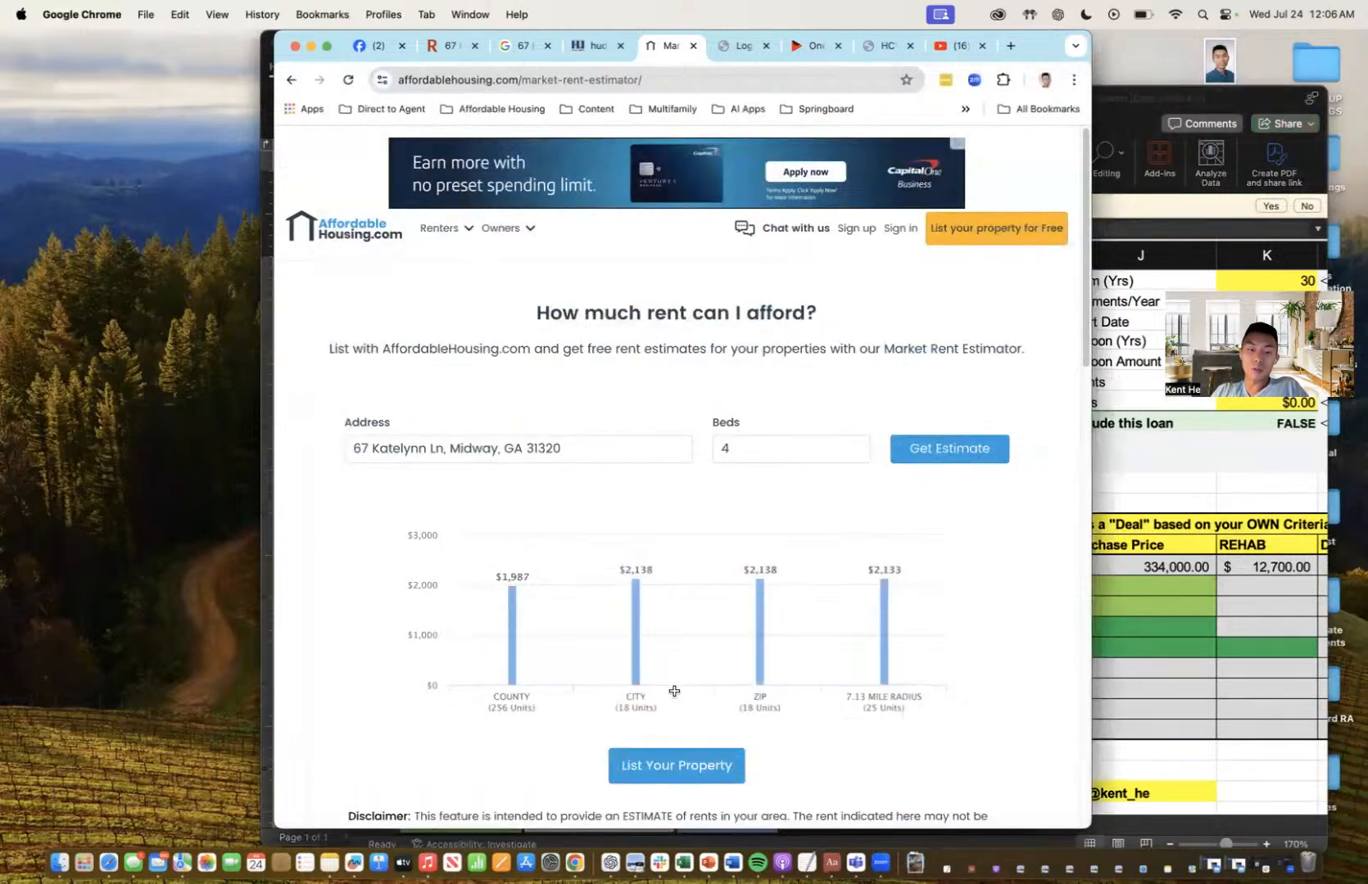
key(super+Tab)
click(635, 709)
text(2138)
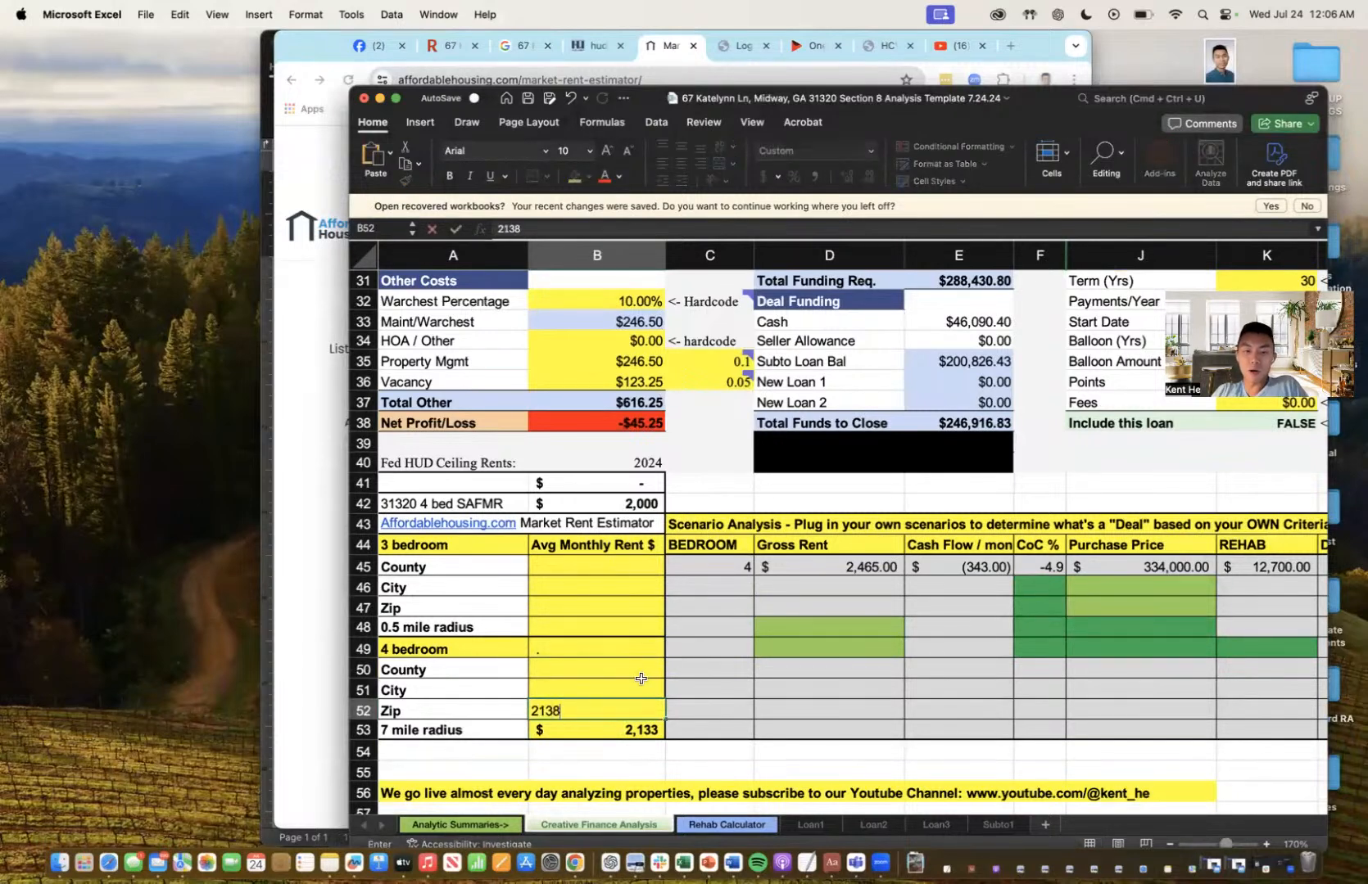
key(super+Tab)
key(super+Tab)
key(Up)
text(2138)
key(Up)
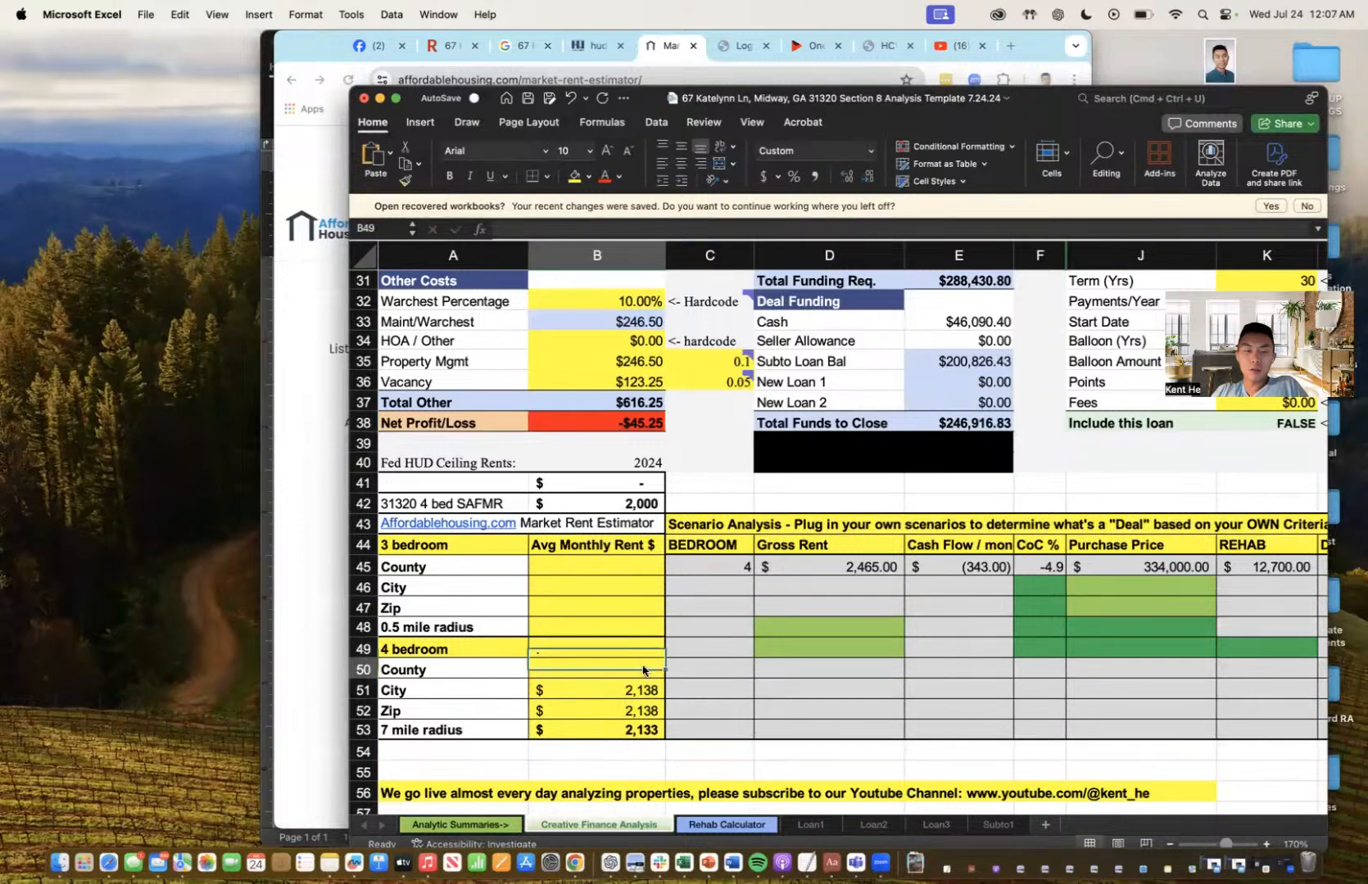
- Check the county estimate in Chrome and enter 1987 as the County rent in the 4 bedroom section
key(super+Tab)
key(super+Tab)
text(19)
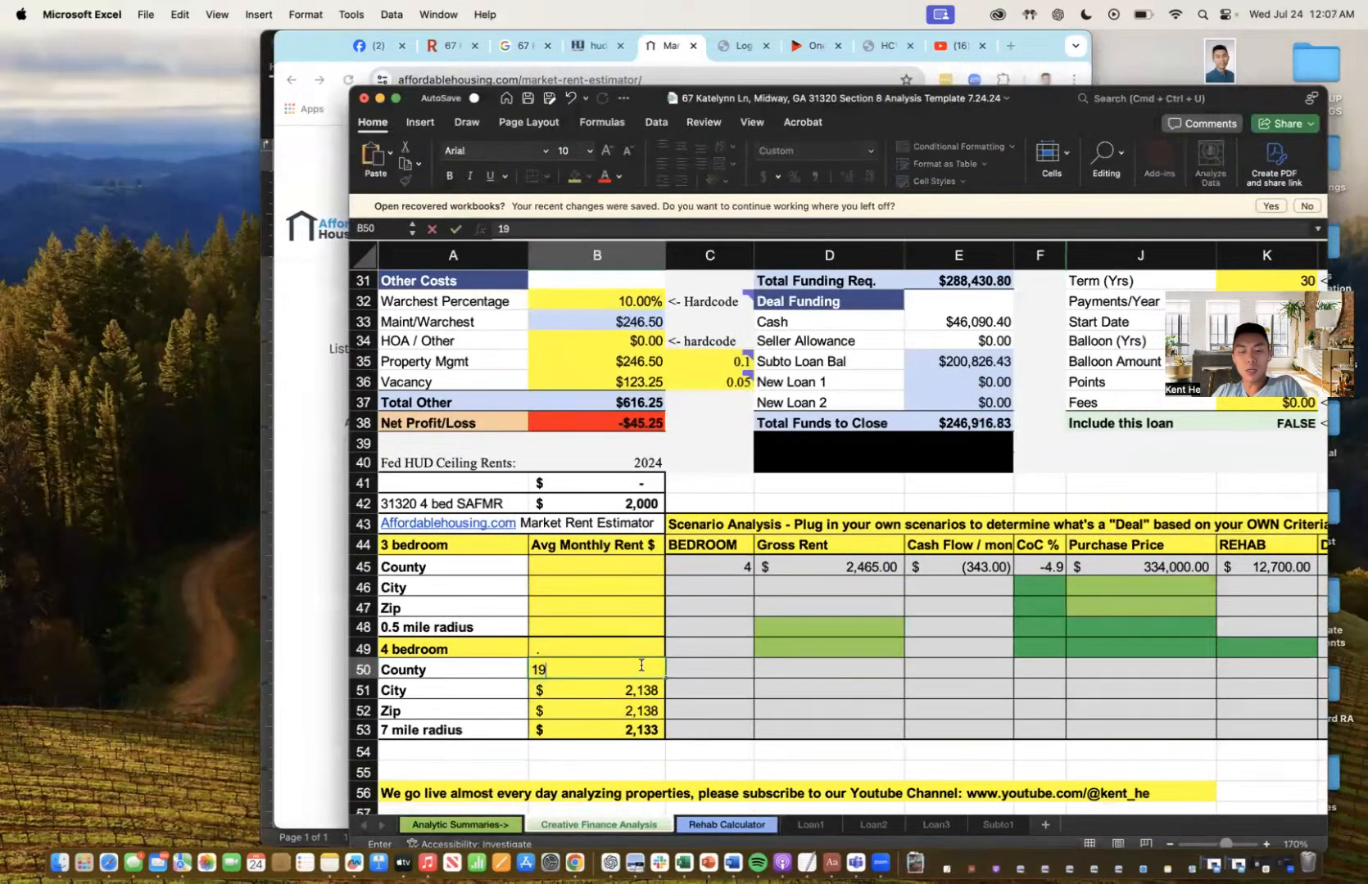
key(super+Tab)
key(super+Tab)
text(8)
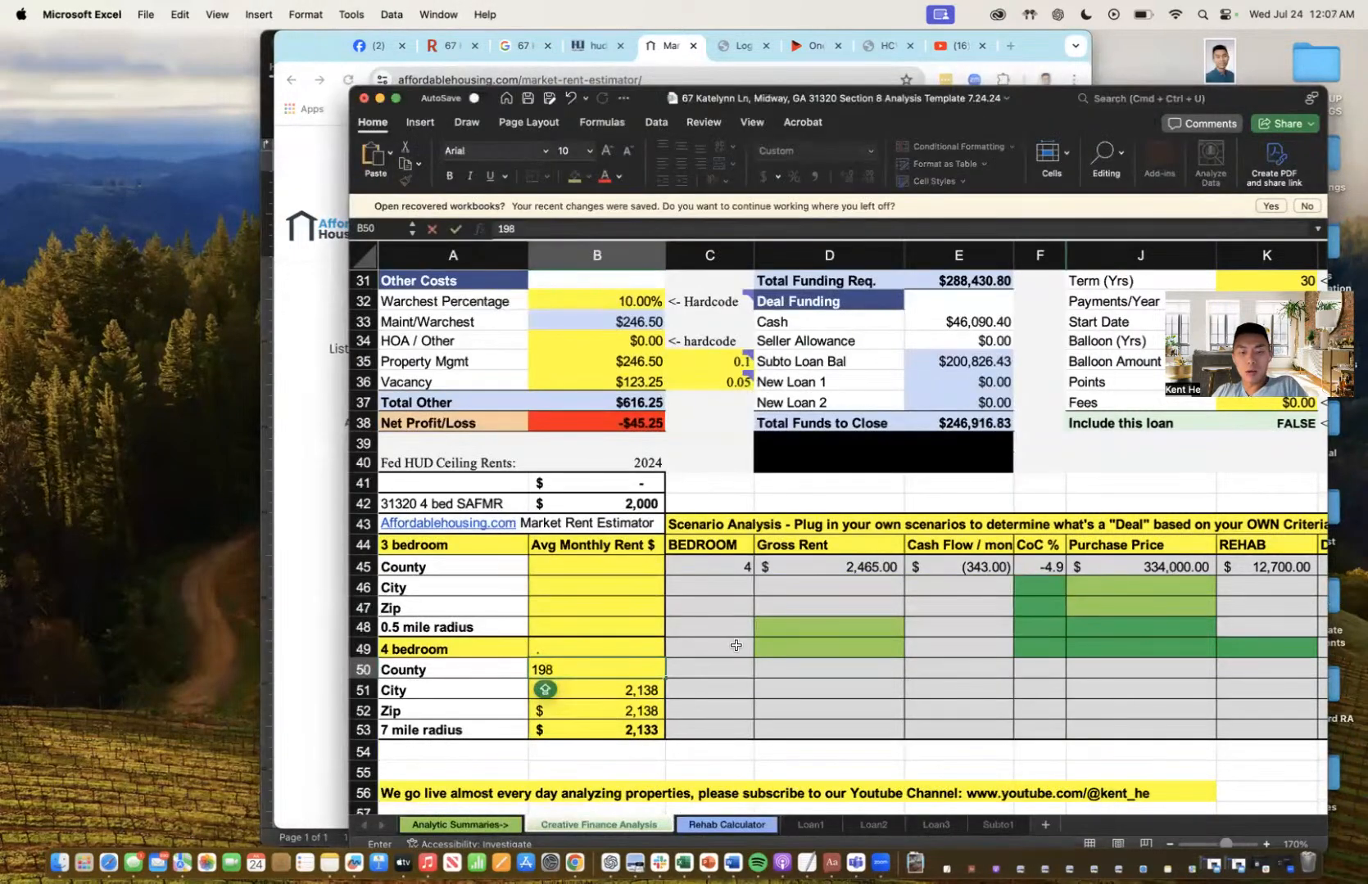
text(7)
key(Return)
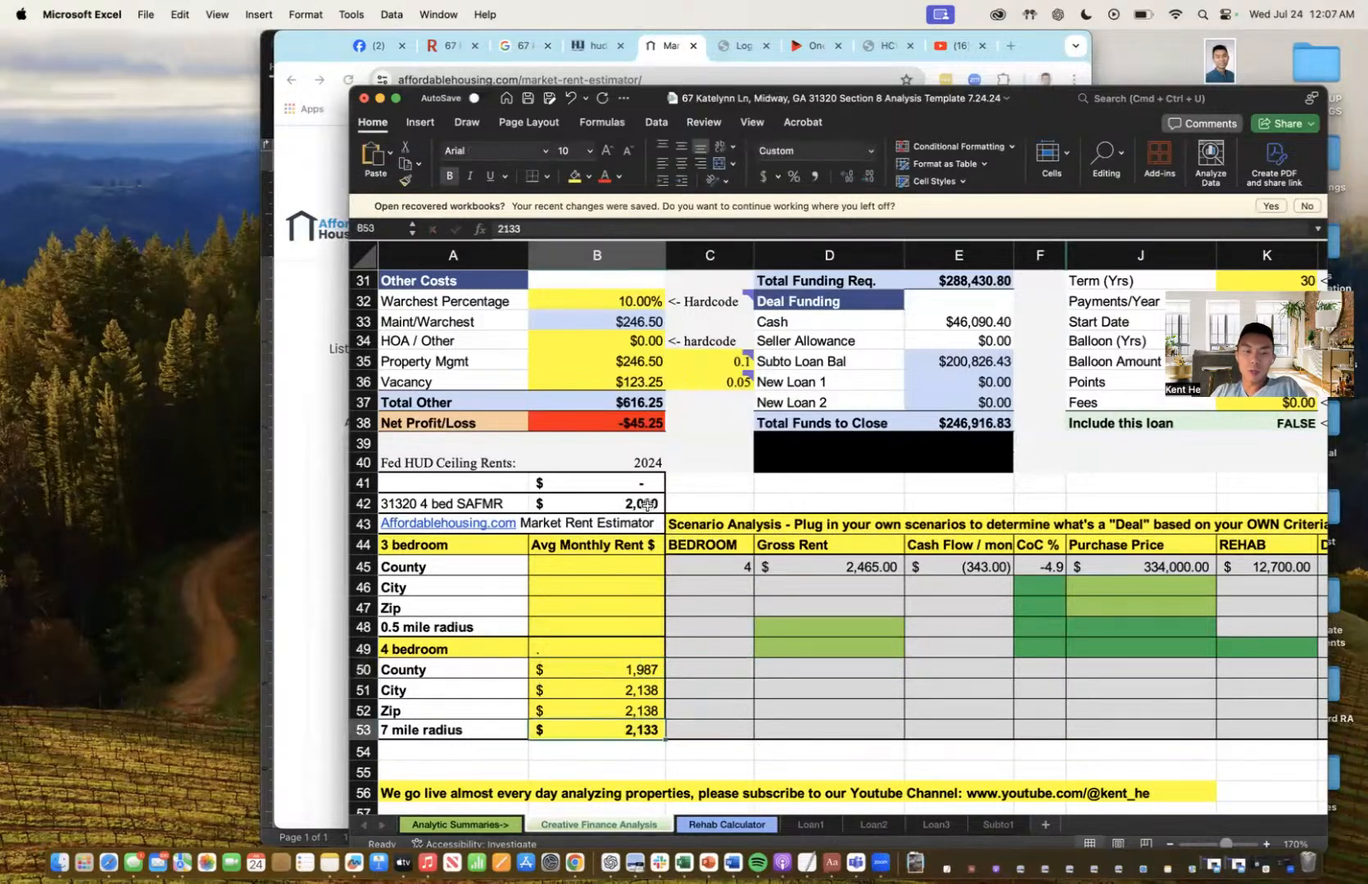
- Look up the 4 bed SAFMR ceiling rent and set Monthly Income Rents in B16 to 2000
click(645, 501)
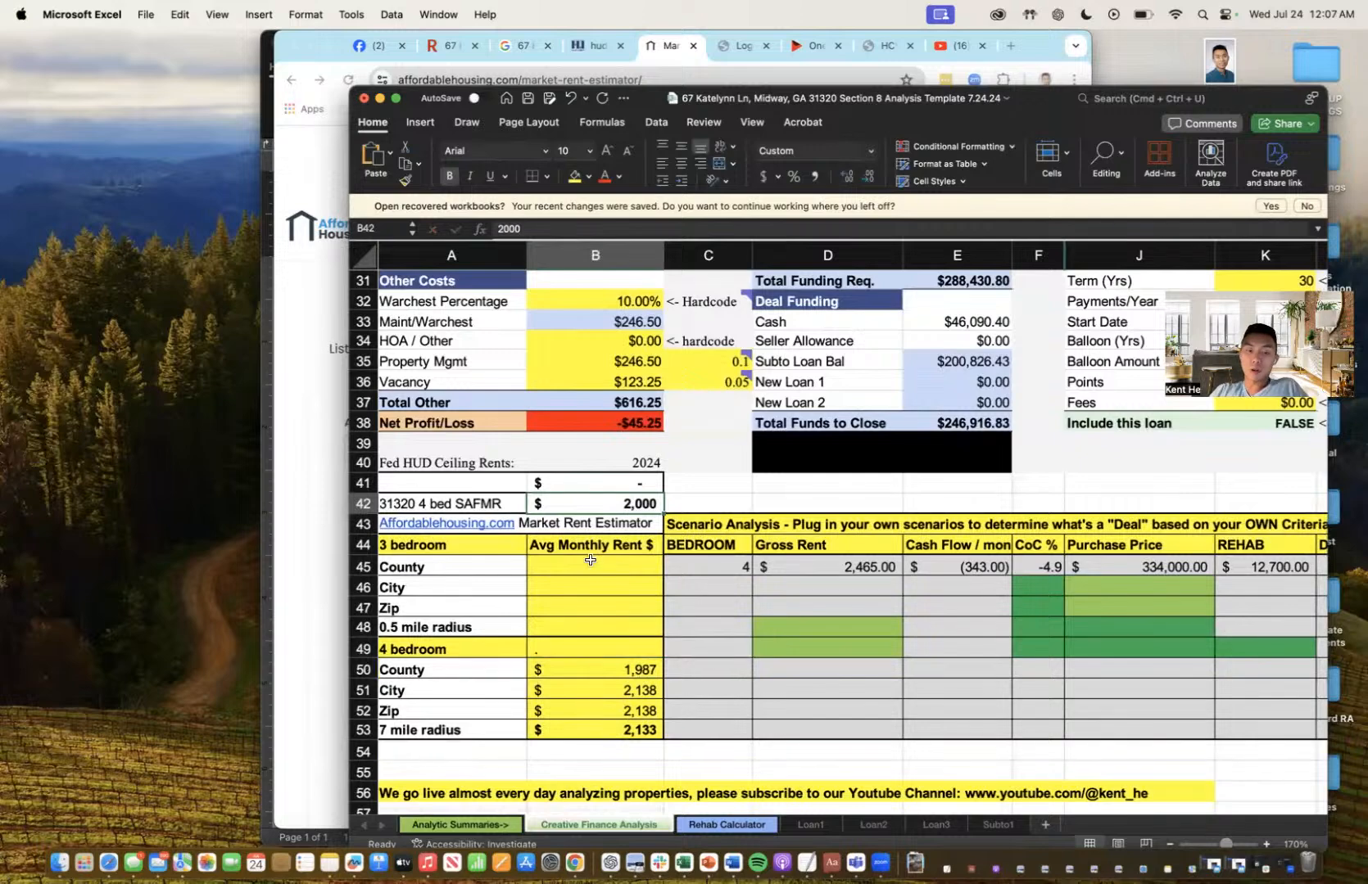
scroll(594, 565, up, 3)
scroll(723, 535, down, 3)
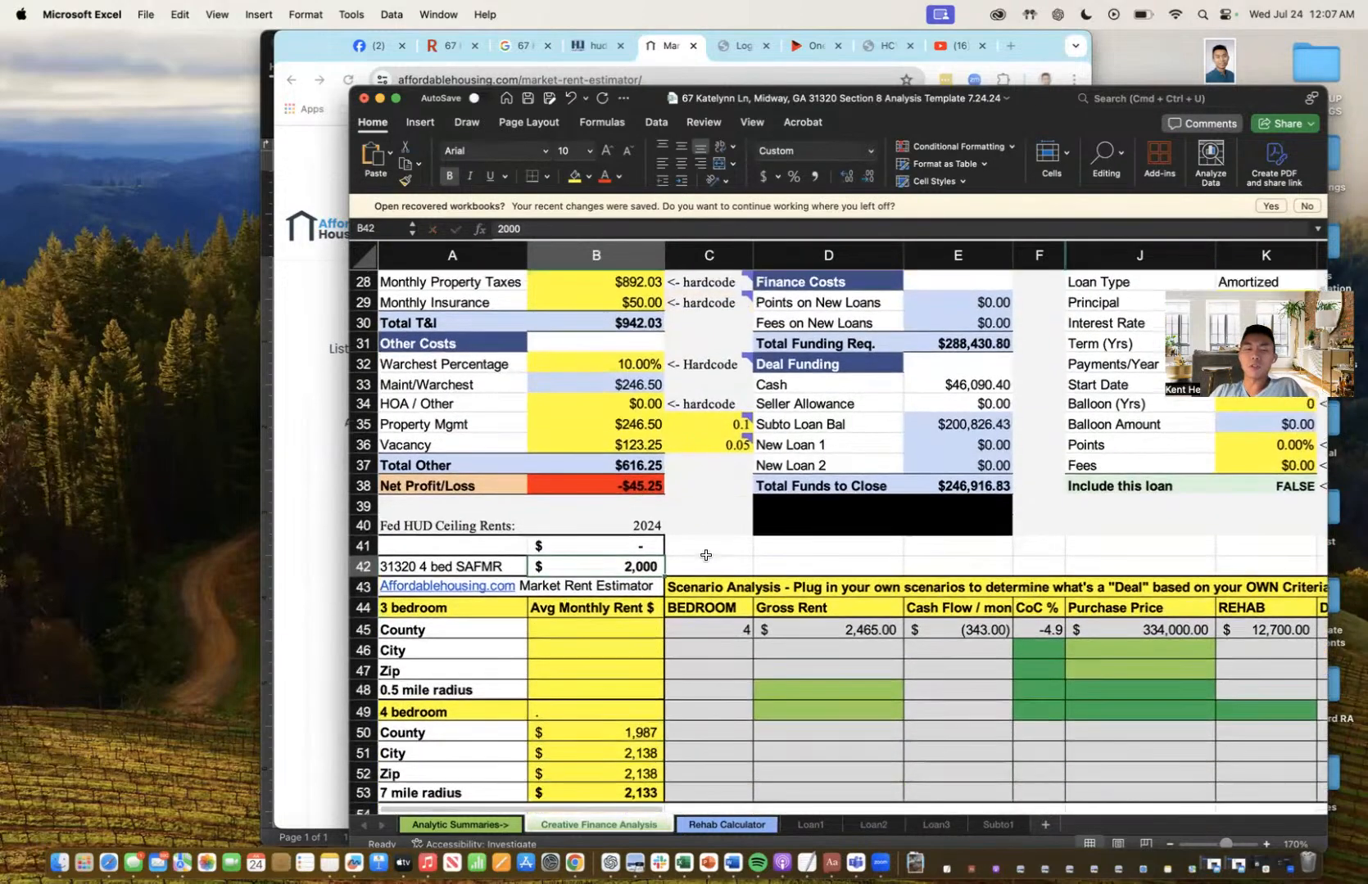
scroll(687, 550, up, 1)
scroll(644, 436, up, 6)
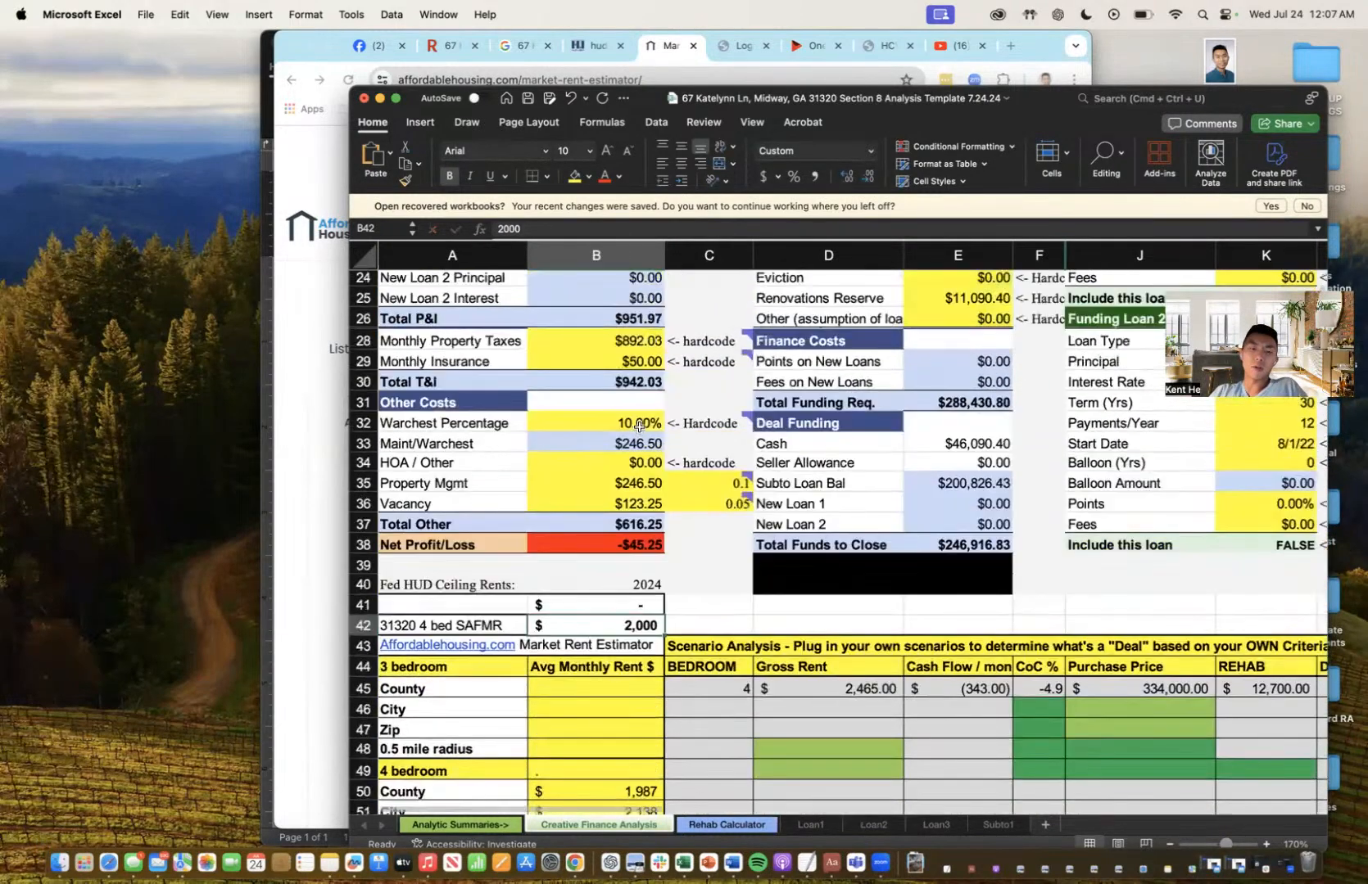
click(620, 327)
text(2000)
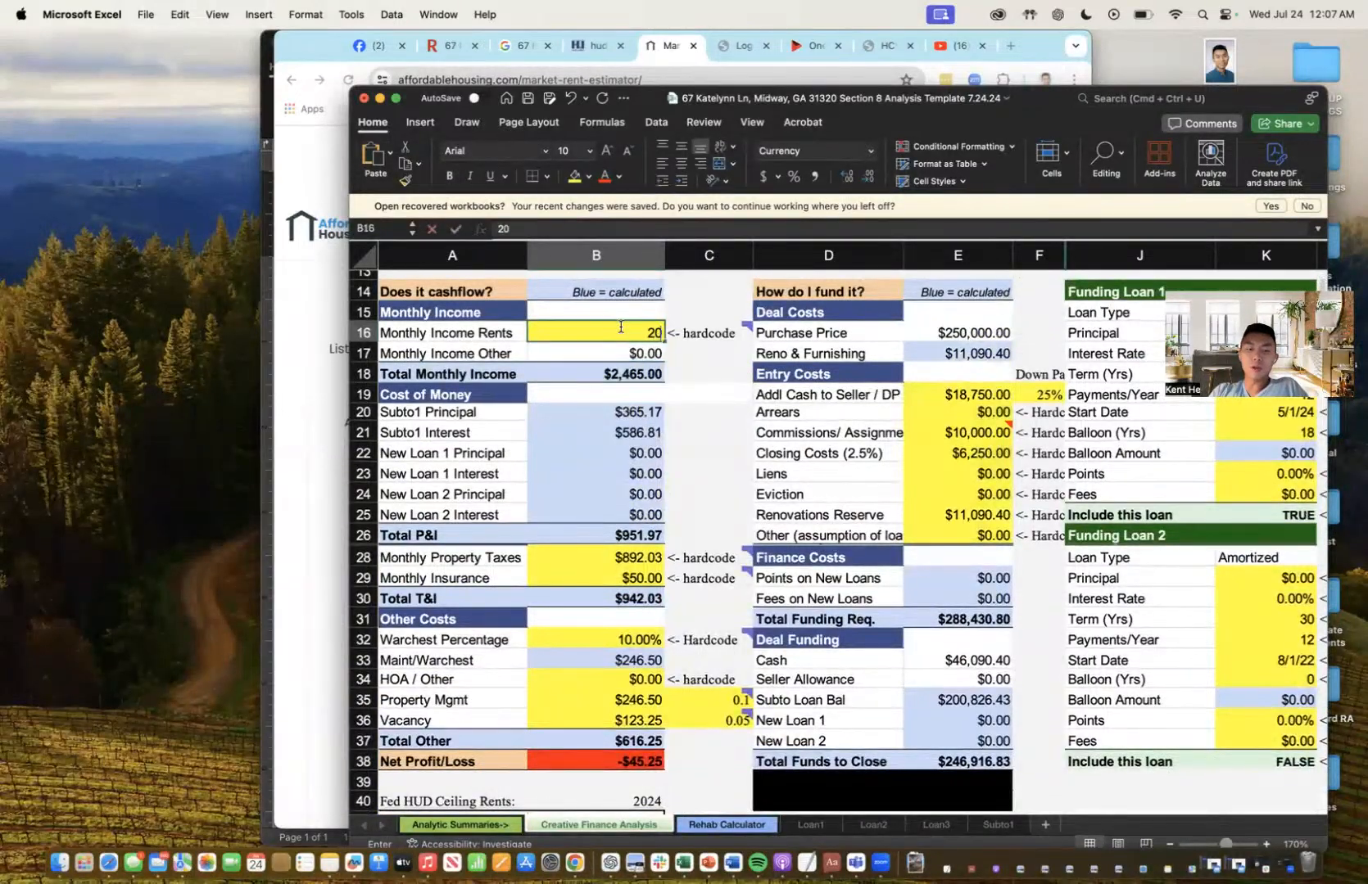
key(Return)
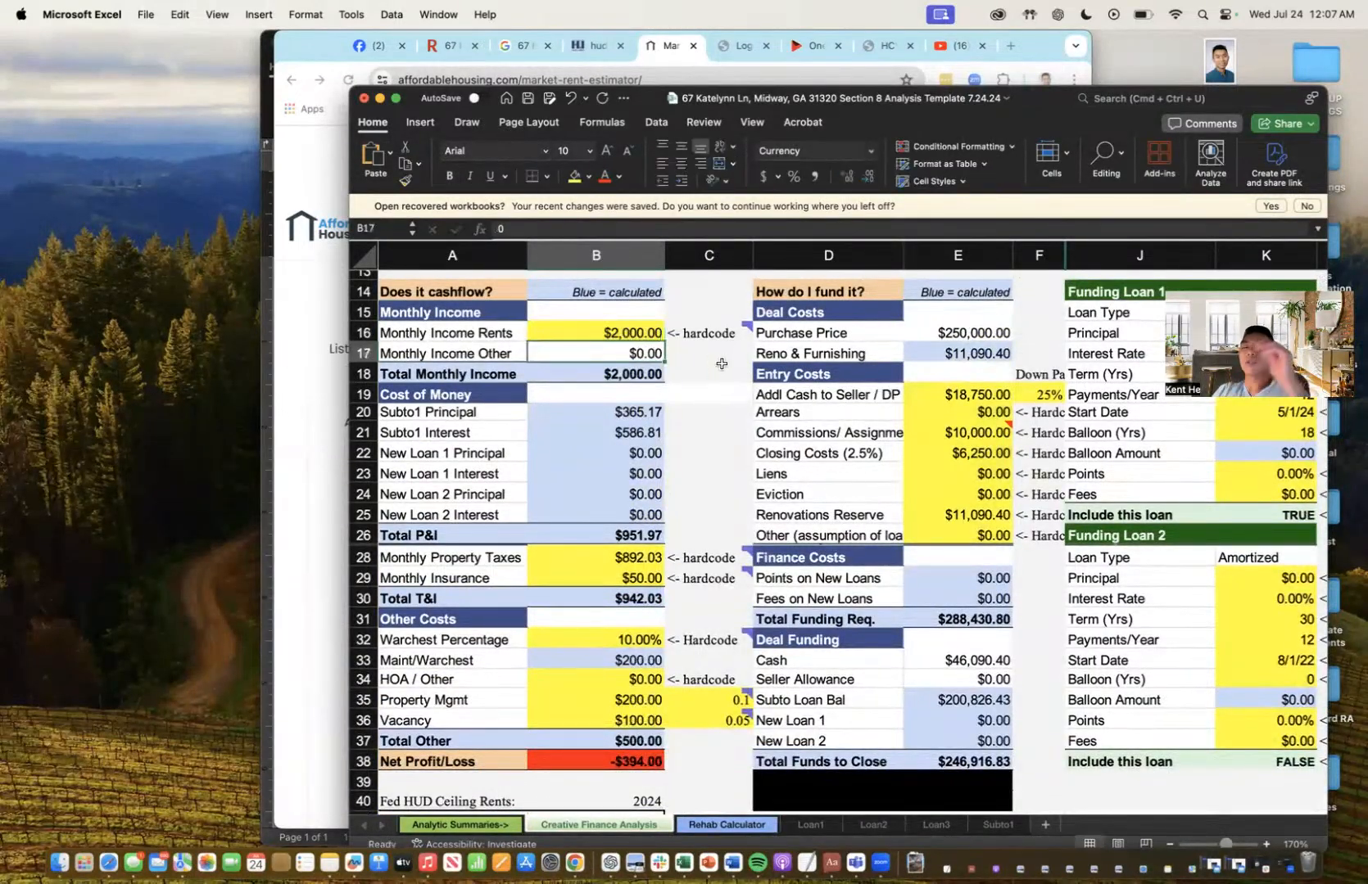
- Examine the monthly rent, HOA, net profit/loss, asking price, renovation cost, and subto principal and interest payments
scroll(688, 381, right, 1)
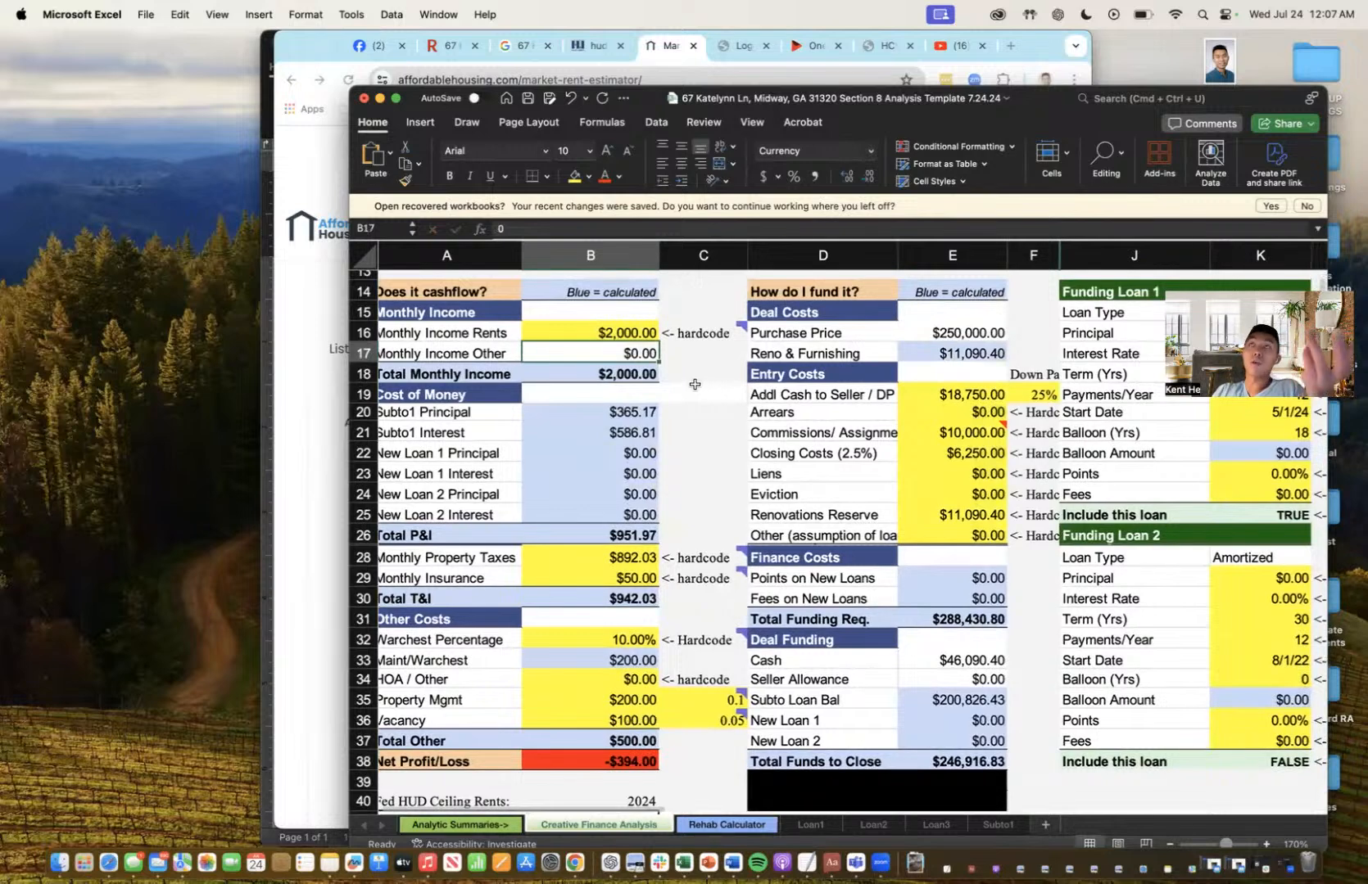
click(605, 332)
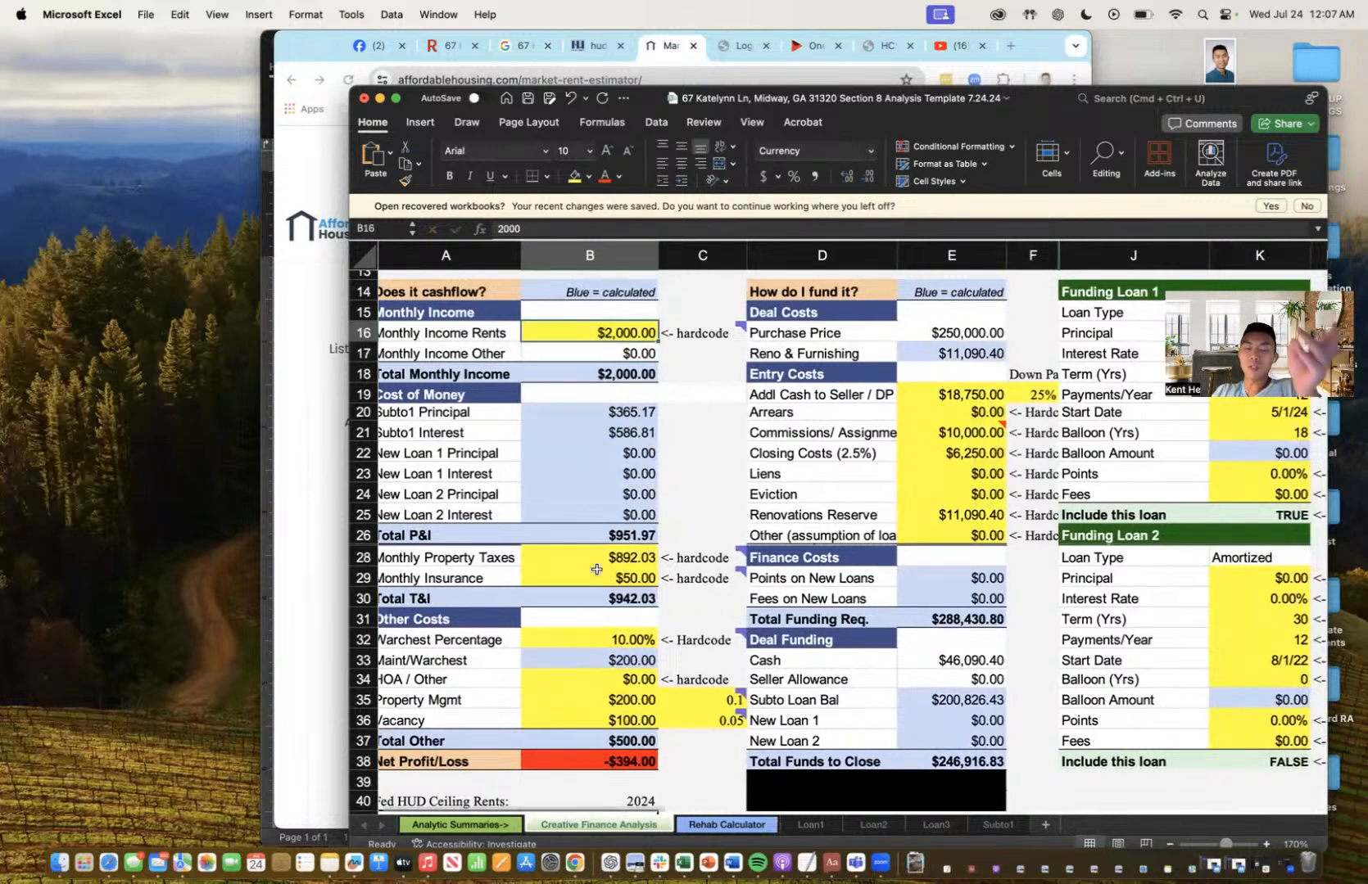
click(611, 681)
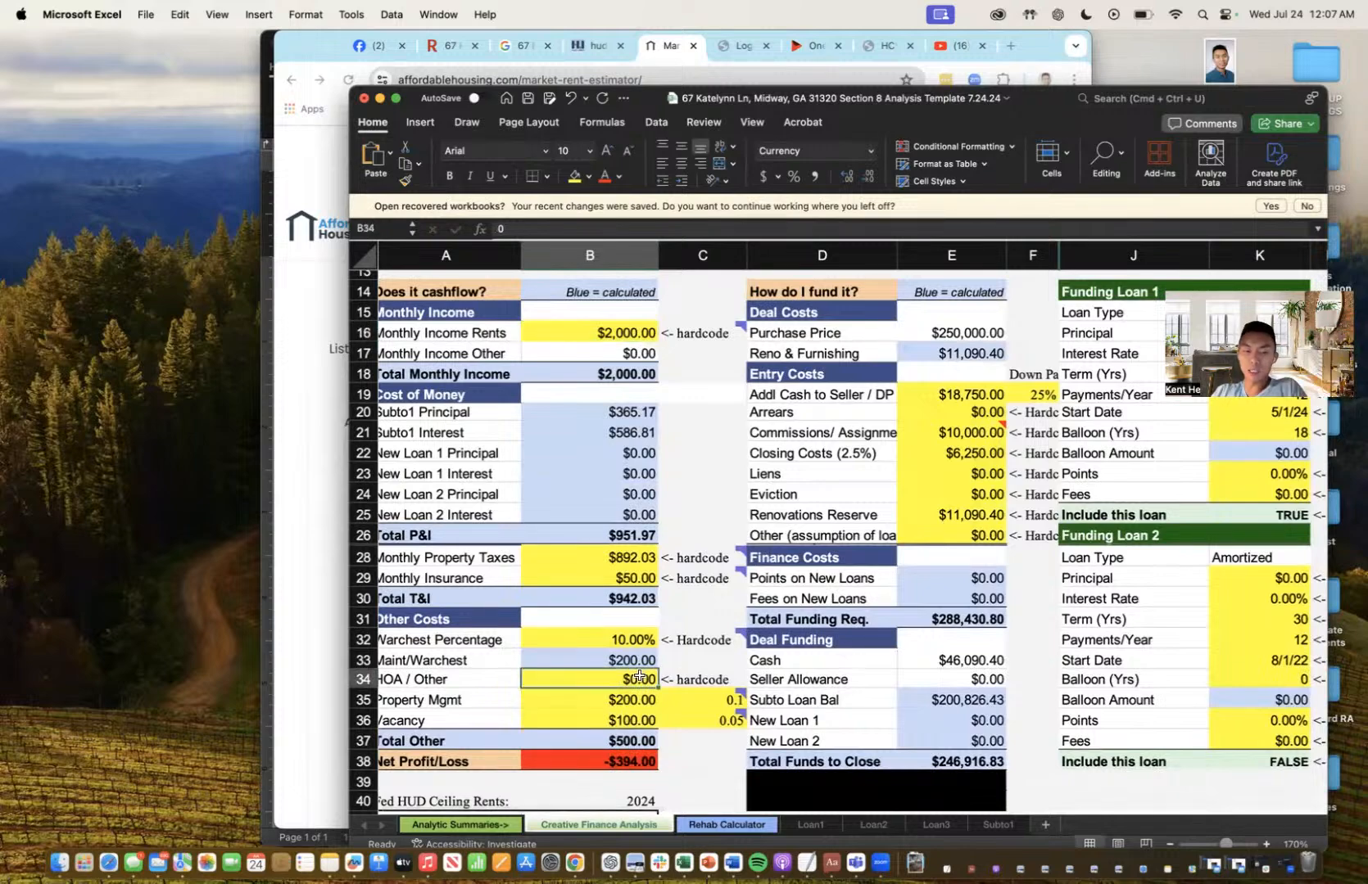
scroll(616, 681, down, 3)
click(628, 692)
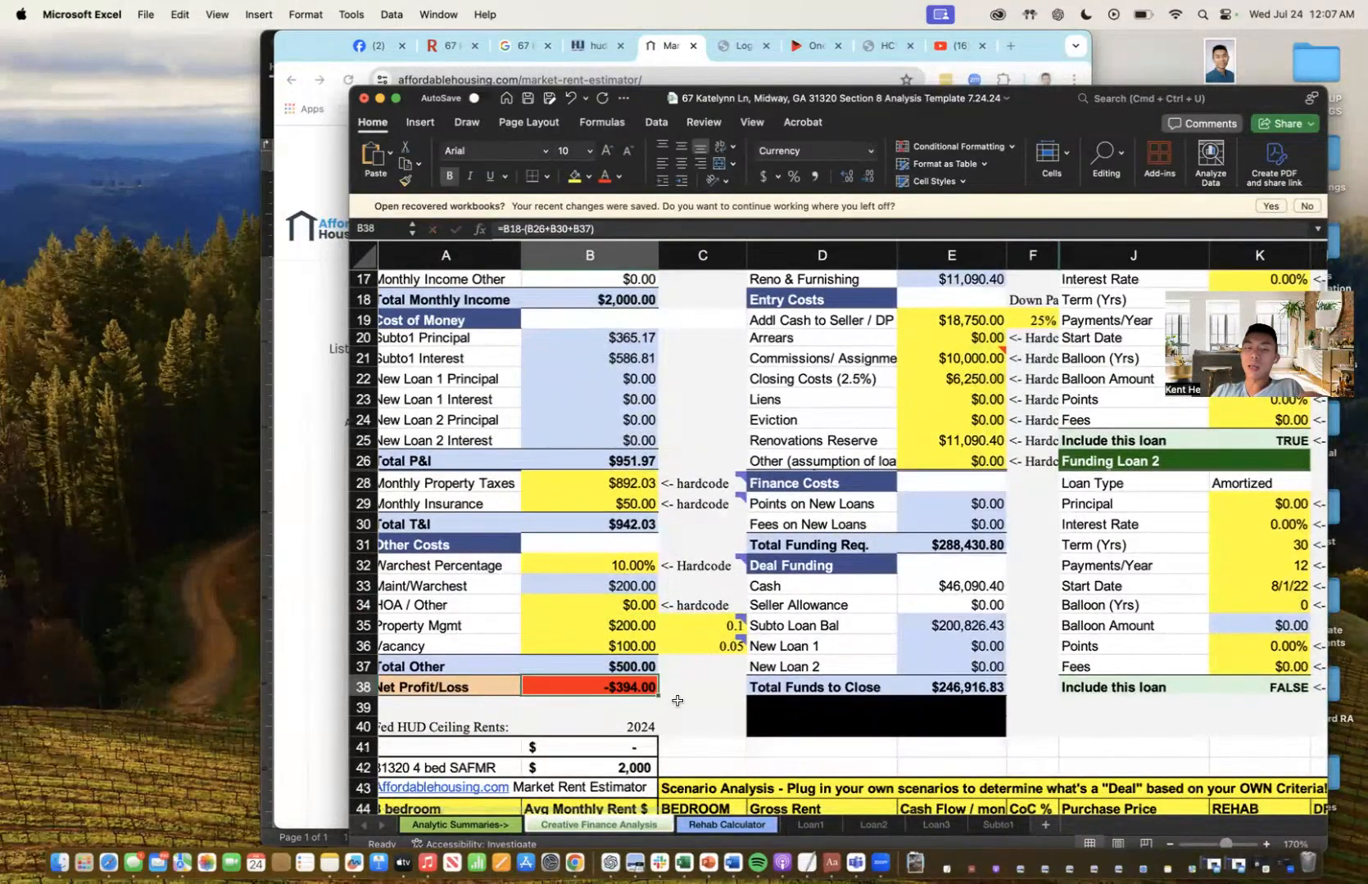
scroll(528, 509, up, 16)
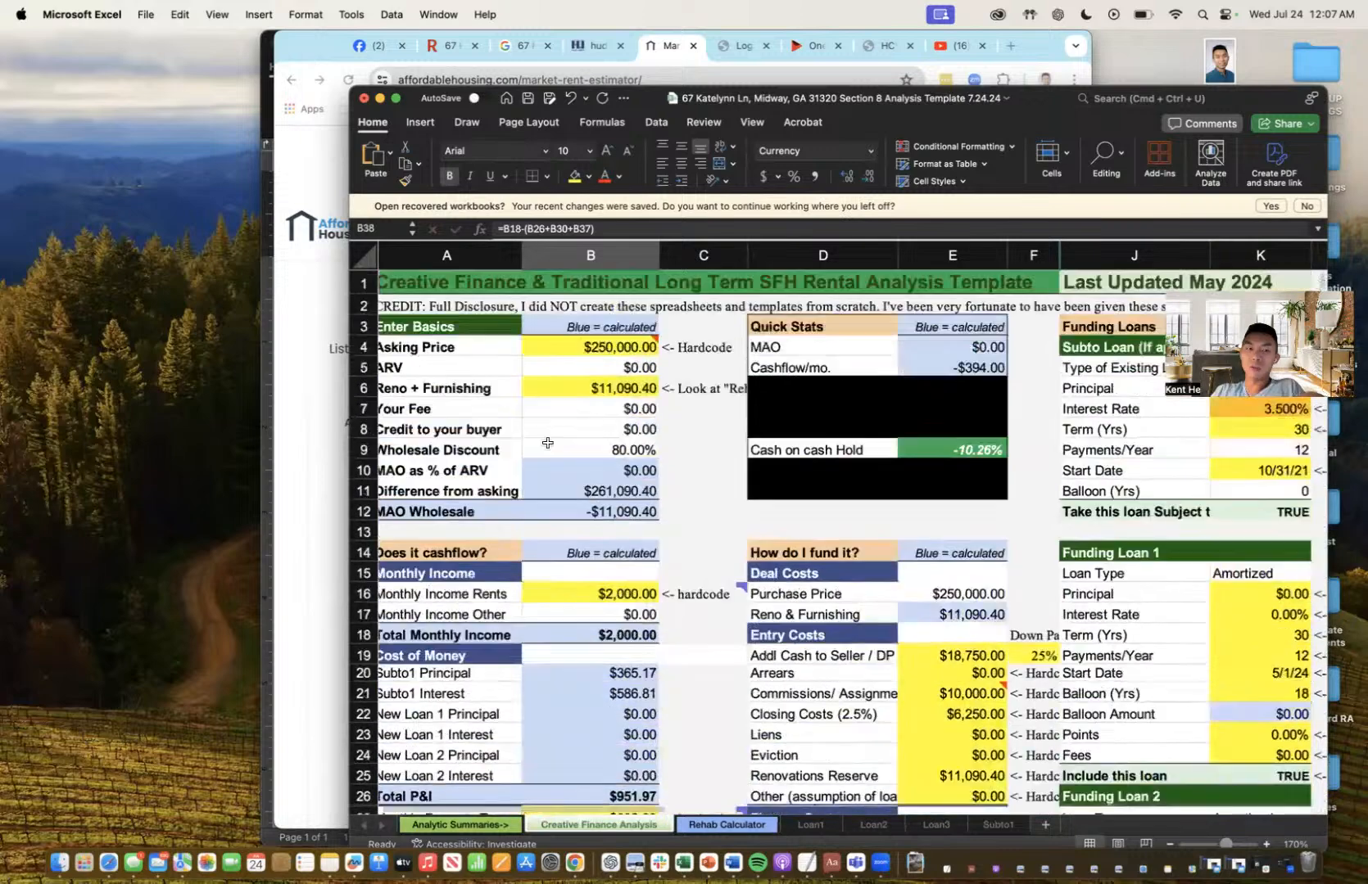
click(604, 344)
click(621, 390)
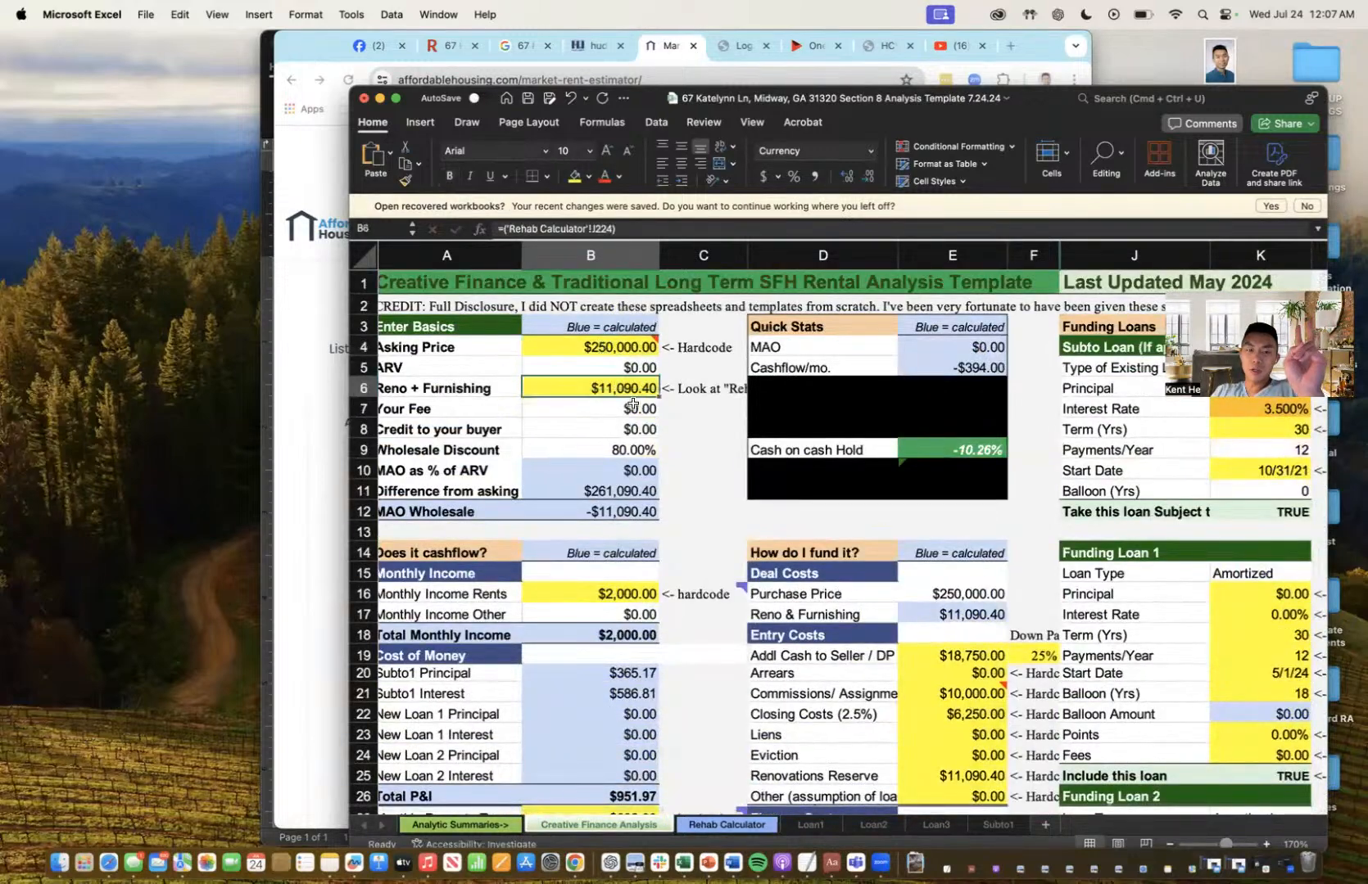
scroll(622, 483, down, 5)
click(606, 496)
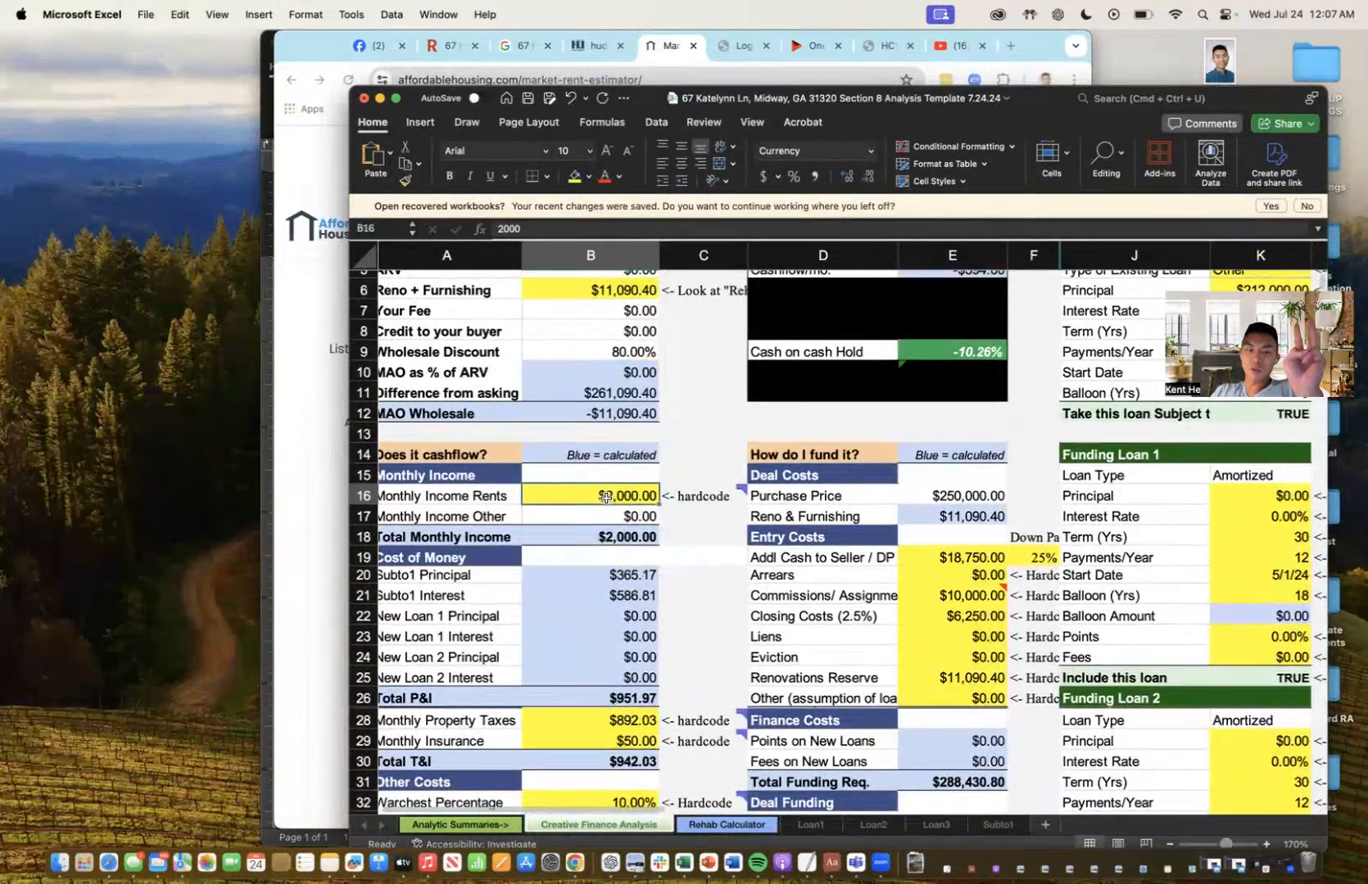
scroll(606, 498, down, 3)
click(607, 504)
key(shift+Down)
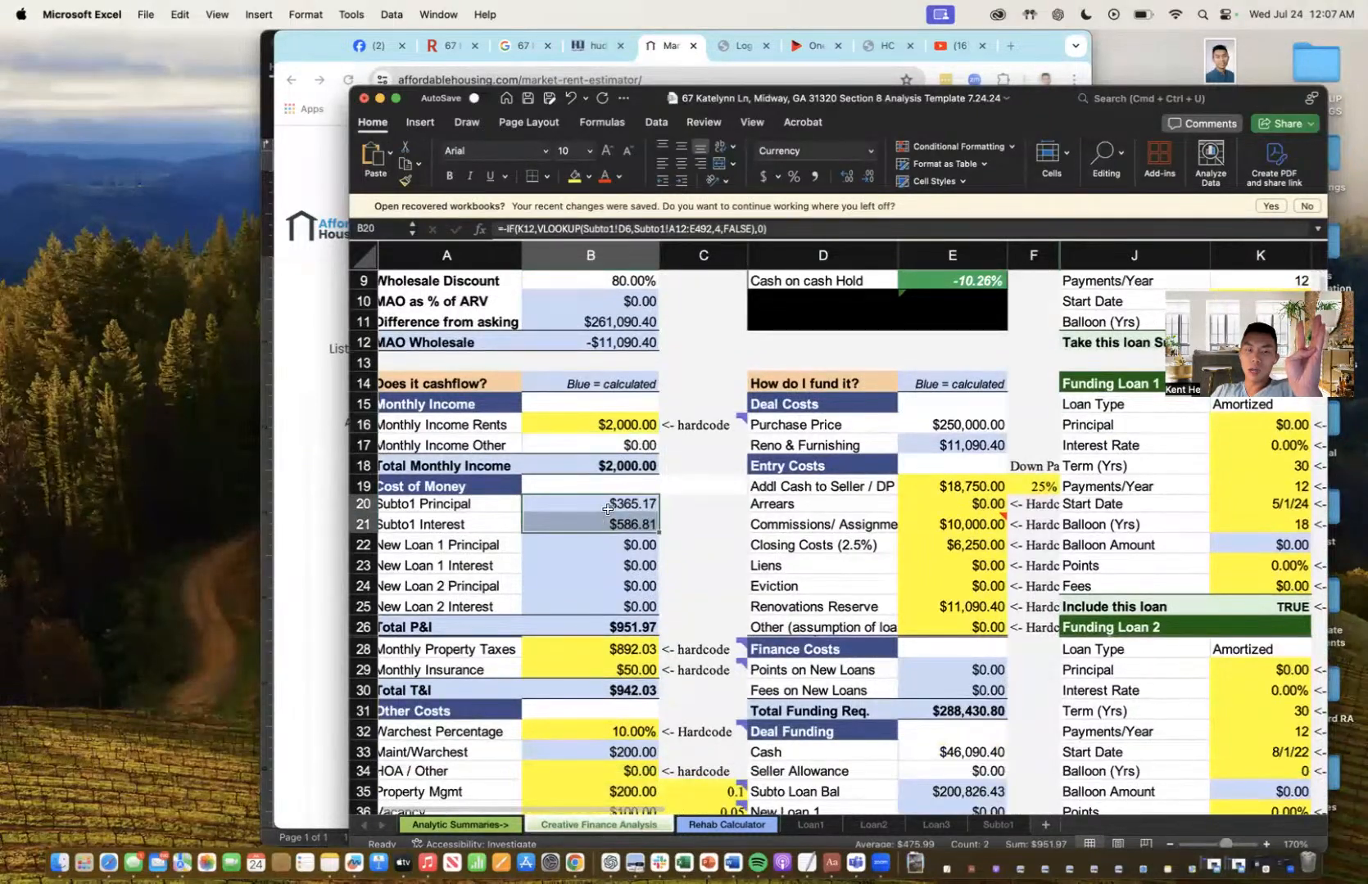
- Move and widen the workbook window and review the Subto Loan's principal and interest rate
drag(1051, 95, 801, 40)
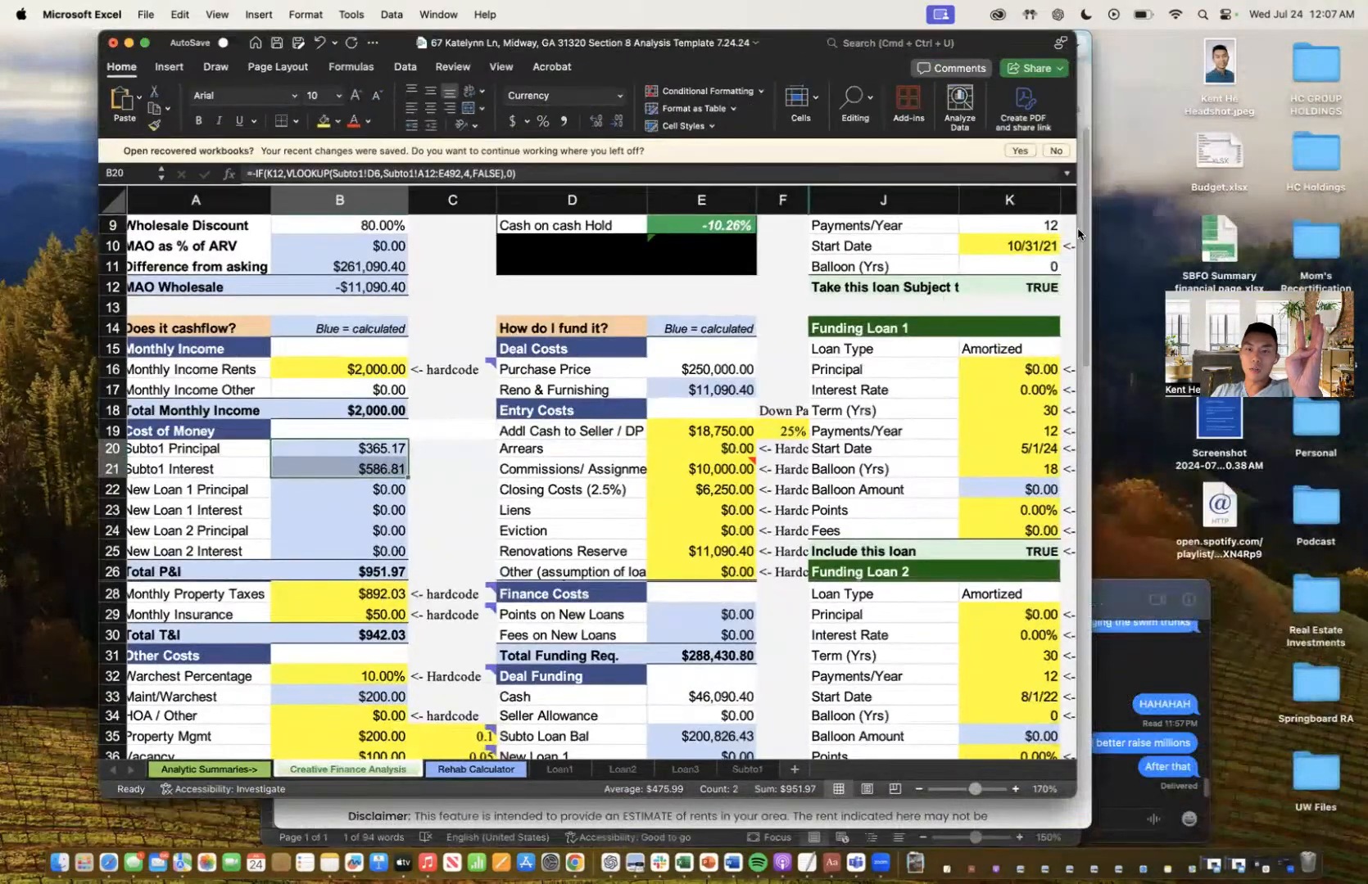
scroll(1077, 226, up, 2)
drag(1078, 226, 1298, 231)
scroll(1105, 301, up, 1)
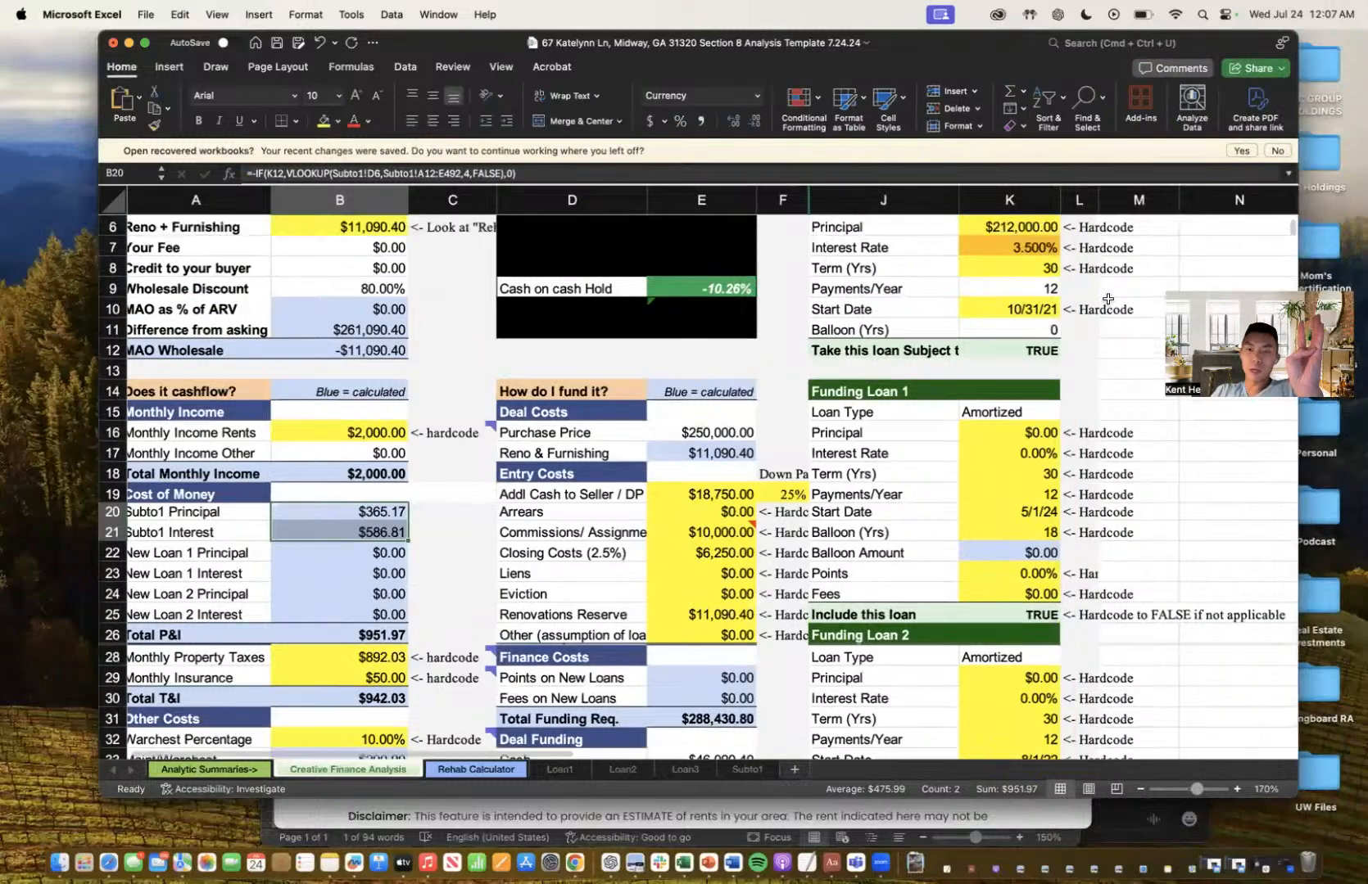
scroll(1009, 344, up, 5)
drag(1009, 336, 1009, 356)
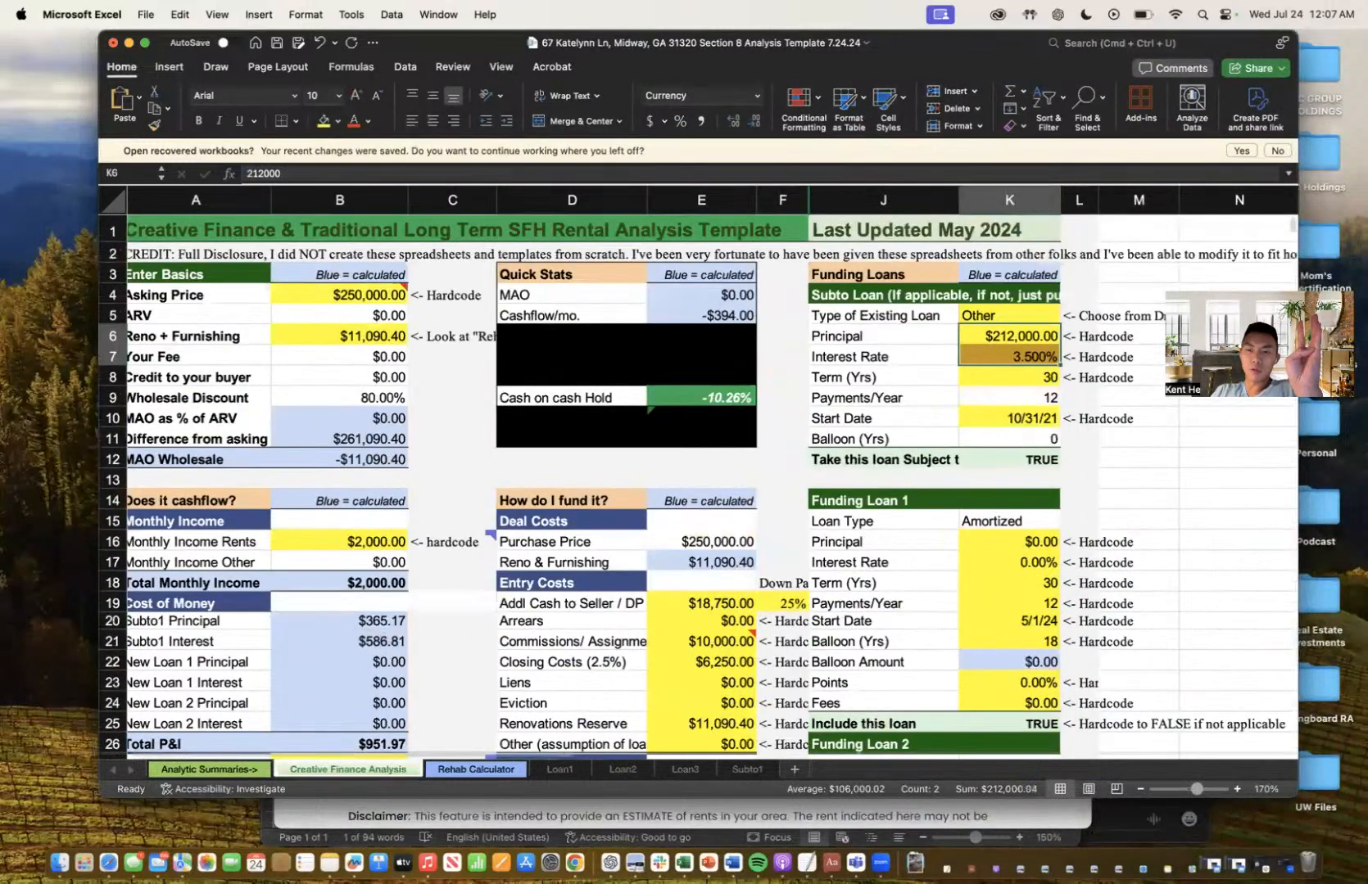
- In the first Scenario Analysis row, set Gross Rent to 2000 and Cash Flow per month to -394
scroll(982, 420, down, 4)
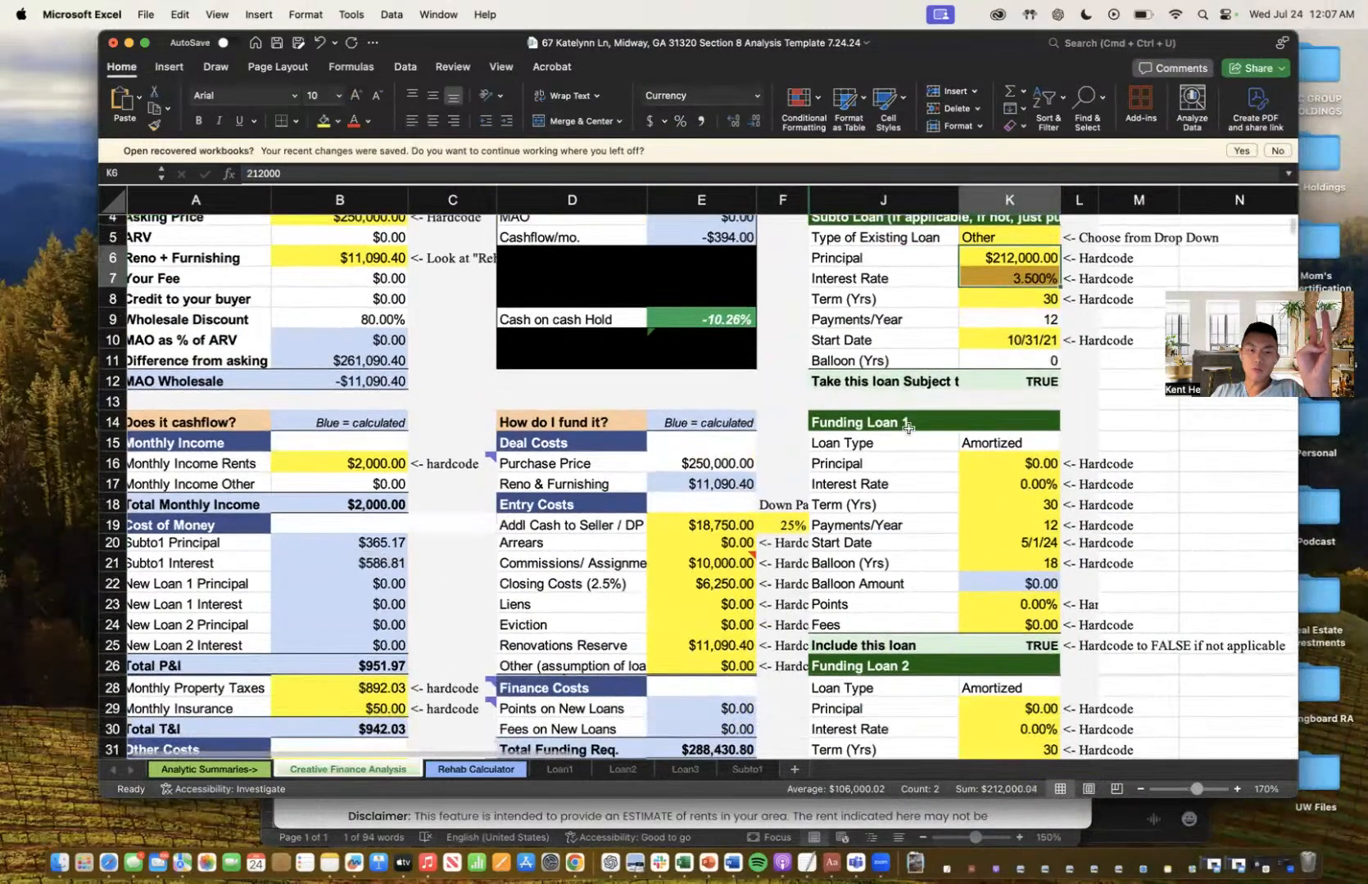
scroll(643, 466, down, 10)
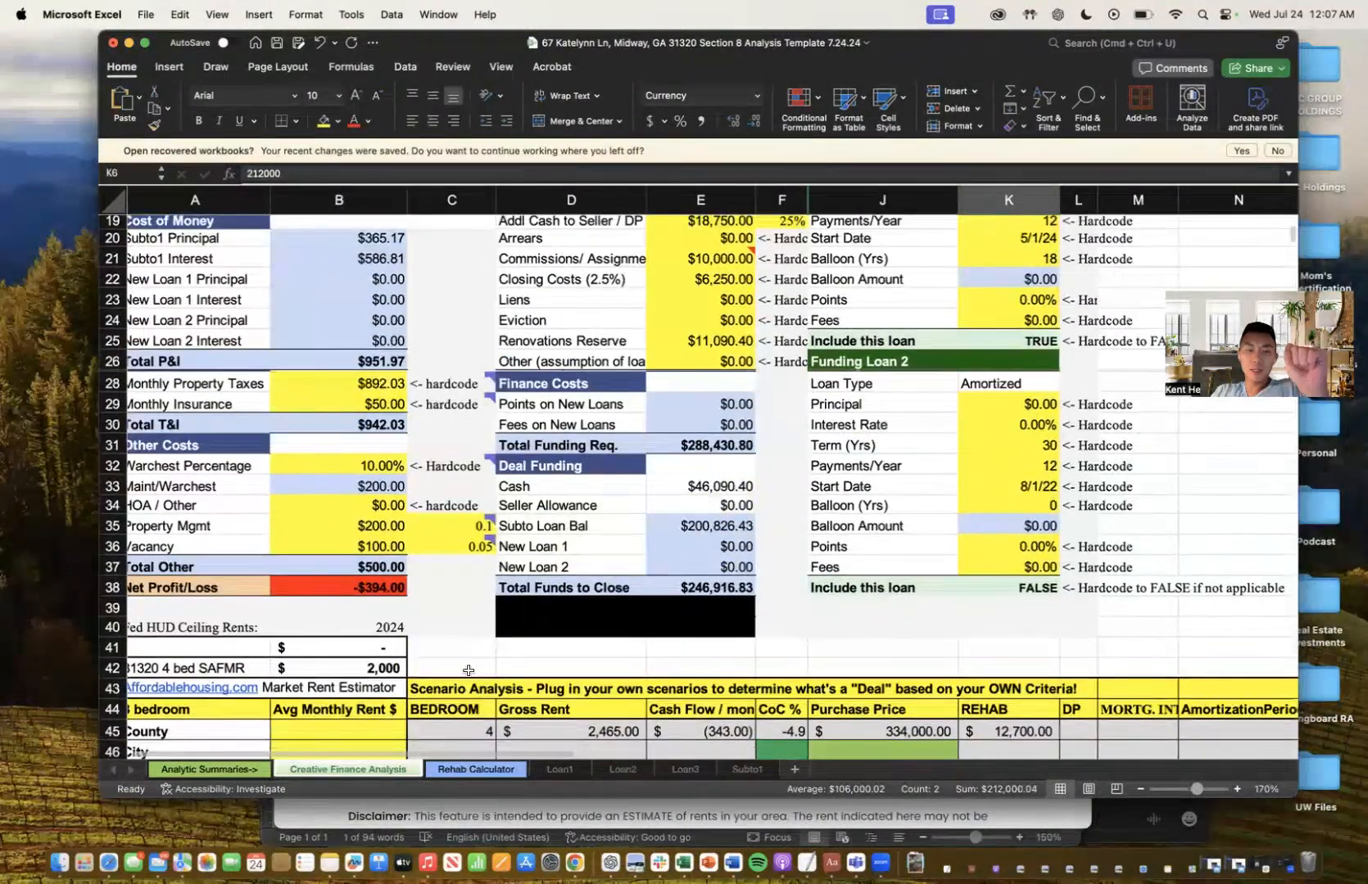
scroll(468, 670, down, 2)
click(589, 703)
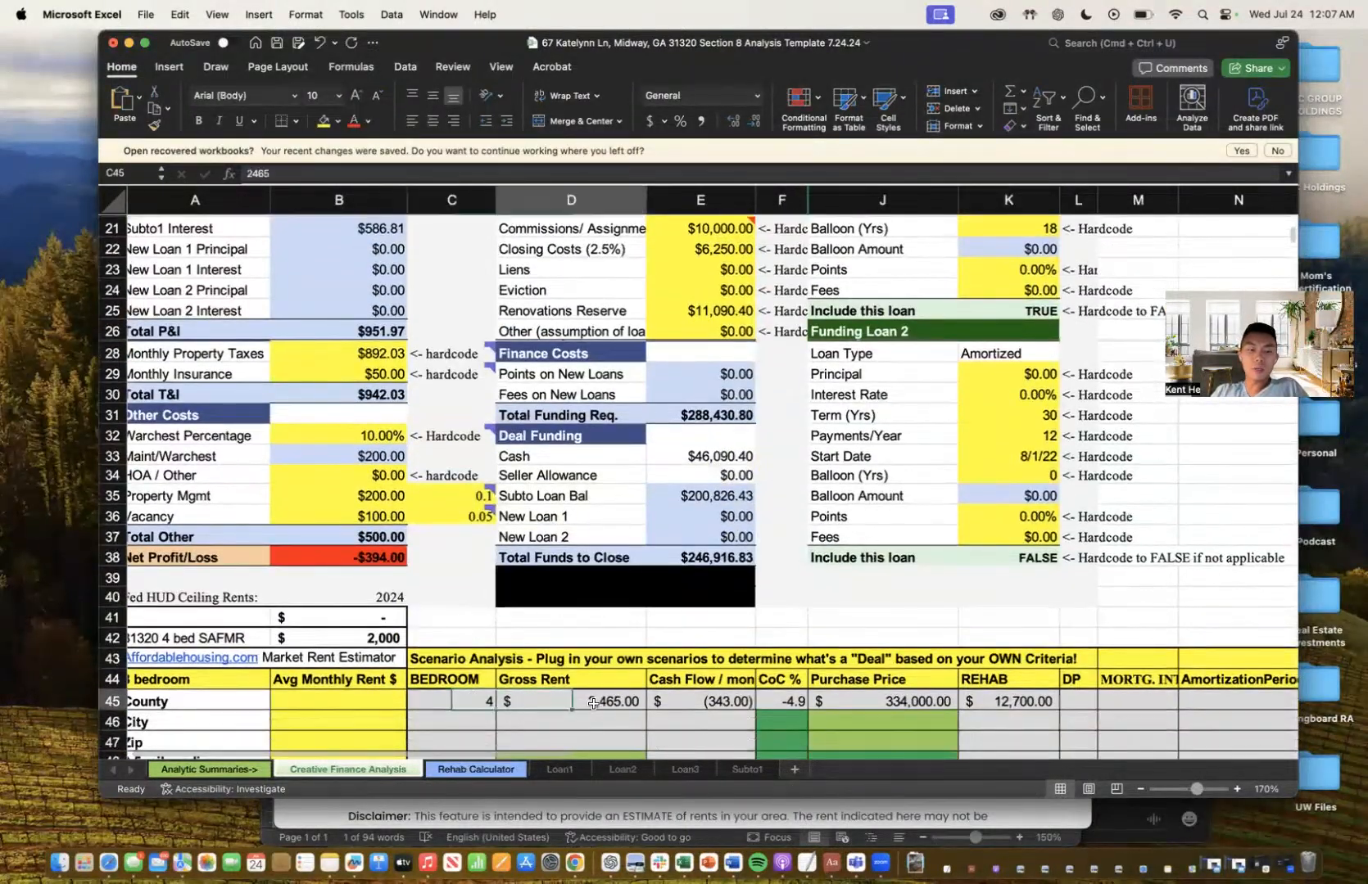
click(589, 703)
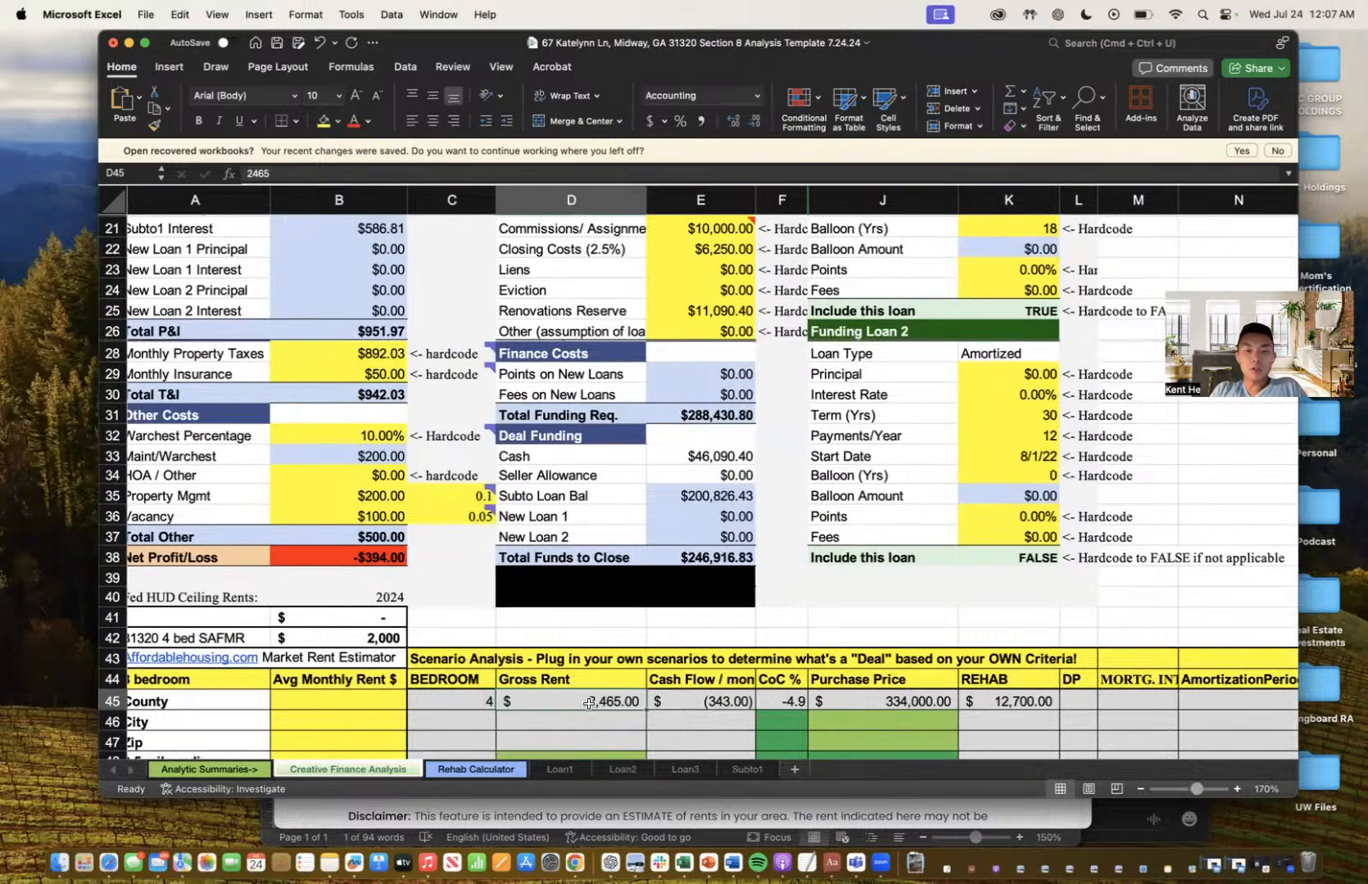
text(2000)
key(Tab)
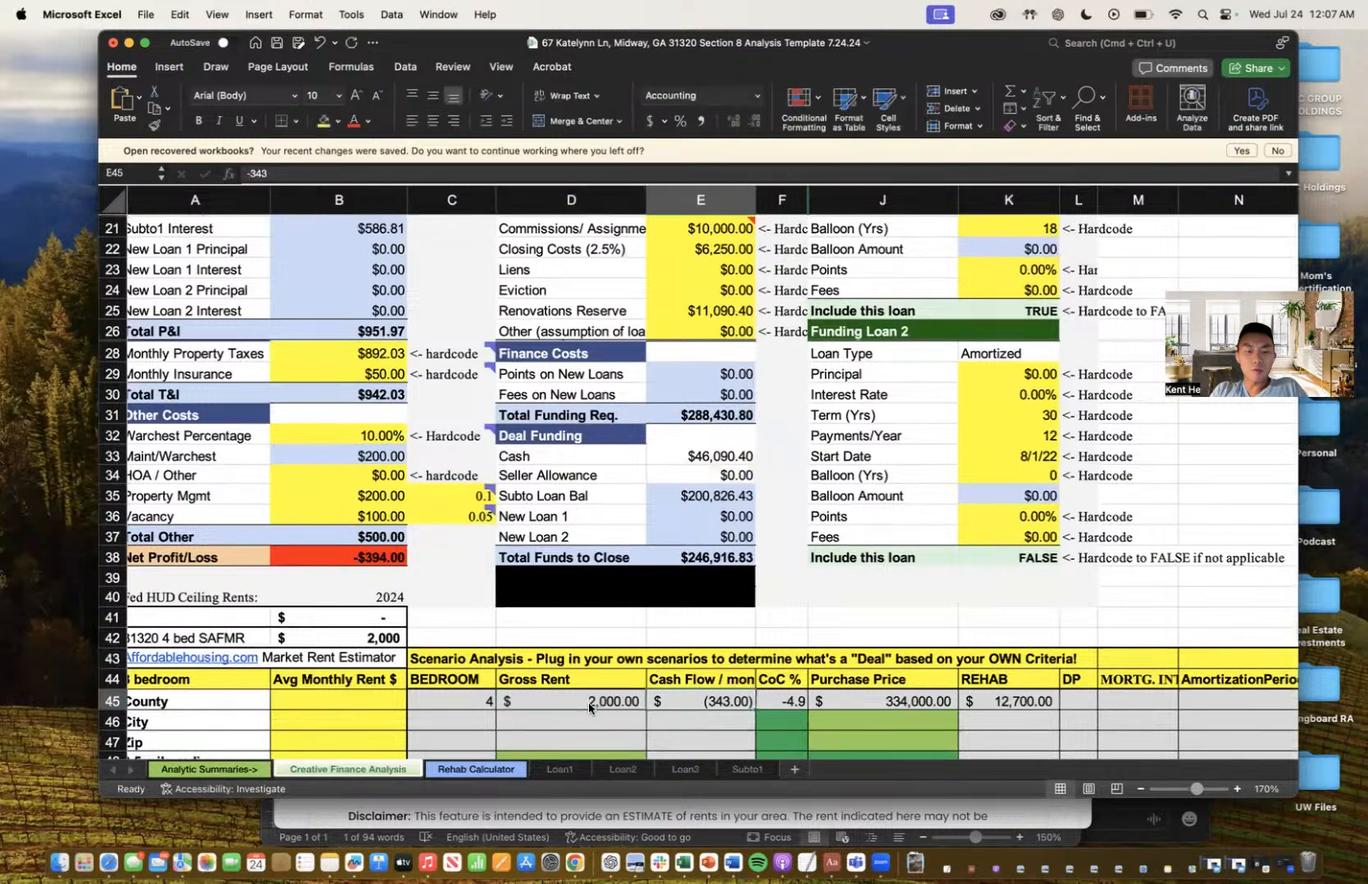
text(-394)
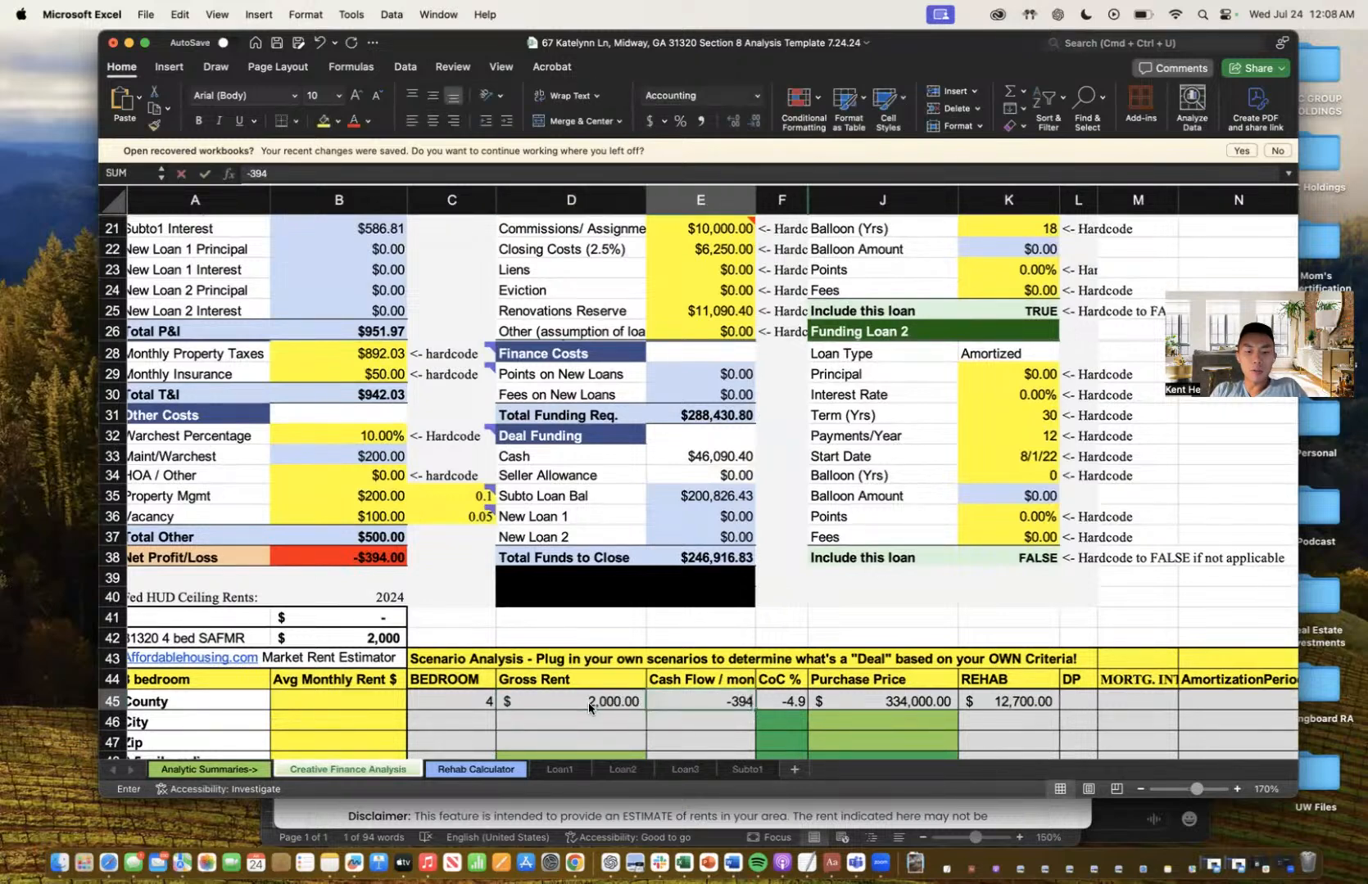
key(Tab)
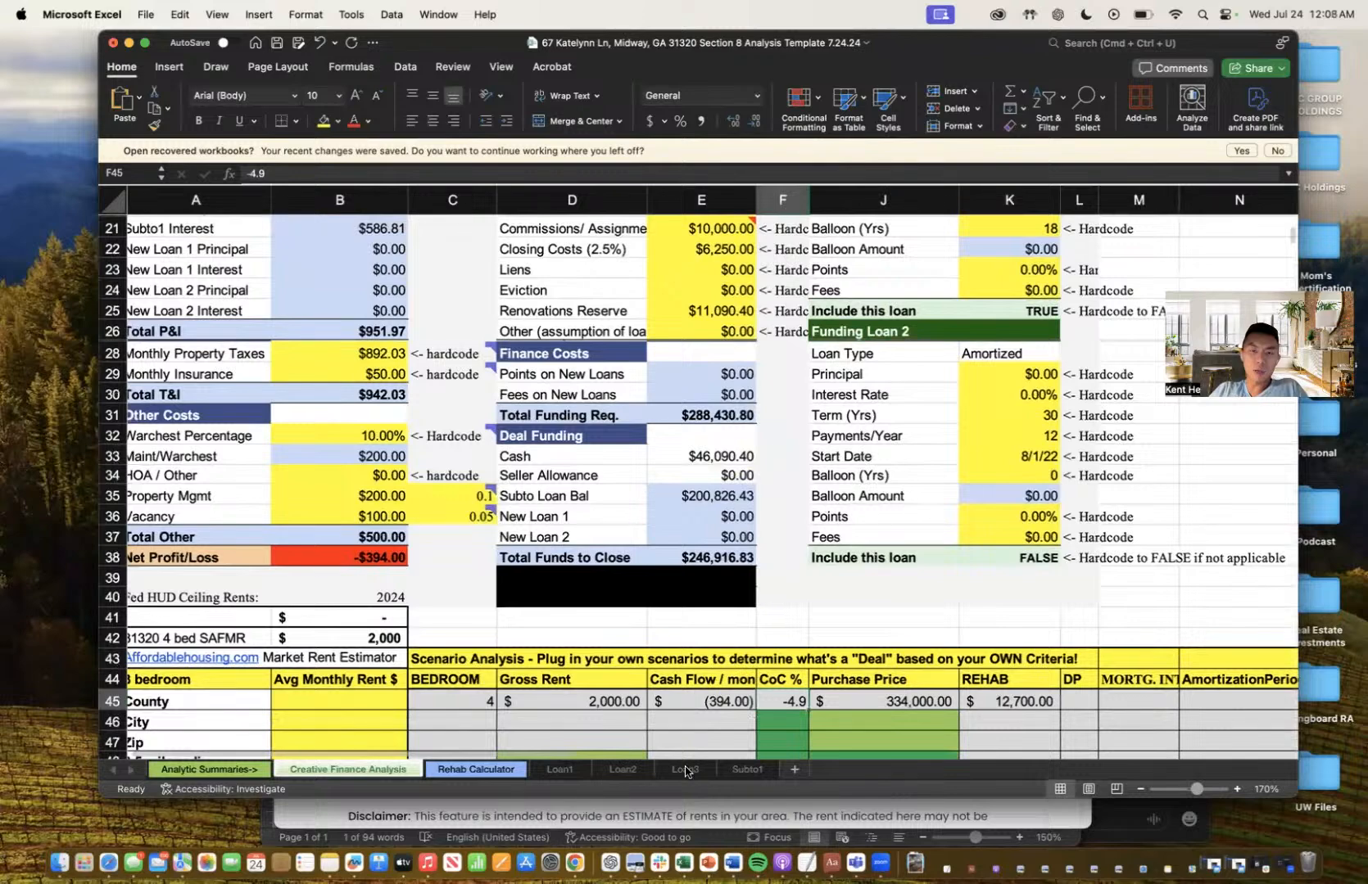
- Check the Cash on cash Hold figure and enter -10.3 as the CoC % in the first scenario row
scroll(788, 511, up, 10)
scroll(784, 517, down, 8)
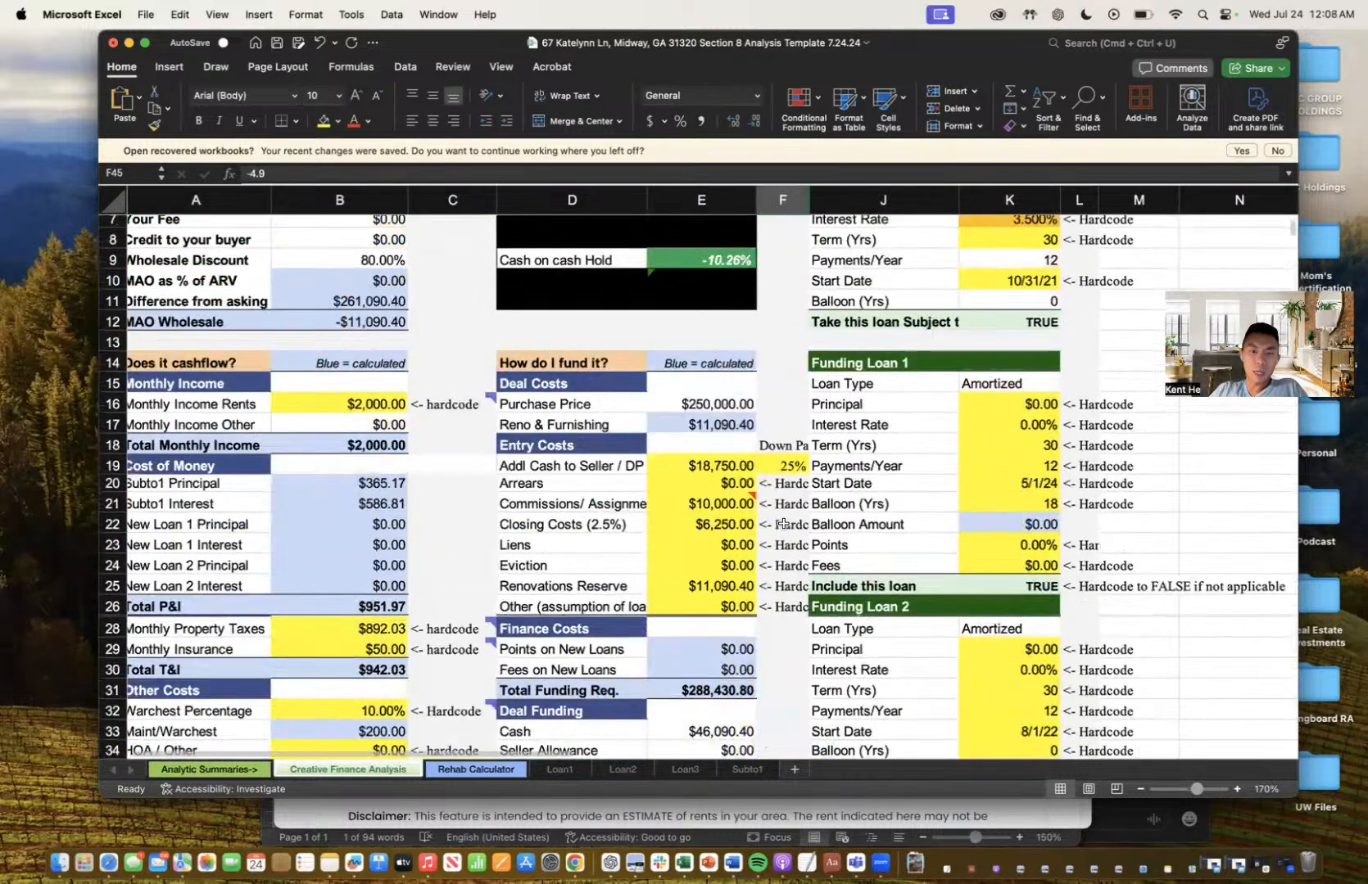
scroll(783, 524, down, 4)
key(Tab)
key(shift+Tab)
text(-10.3)
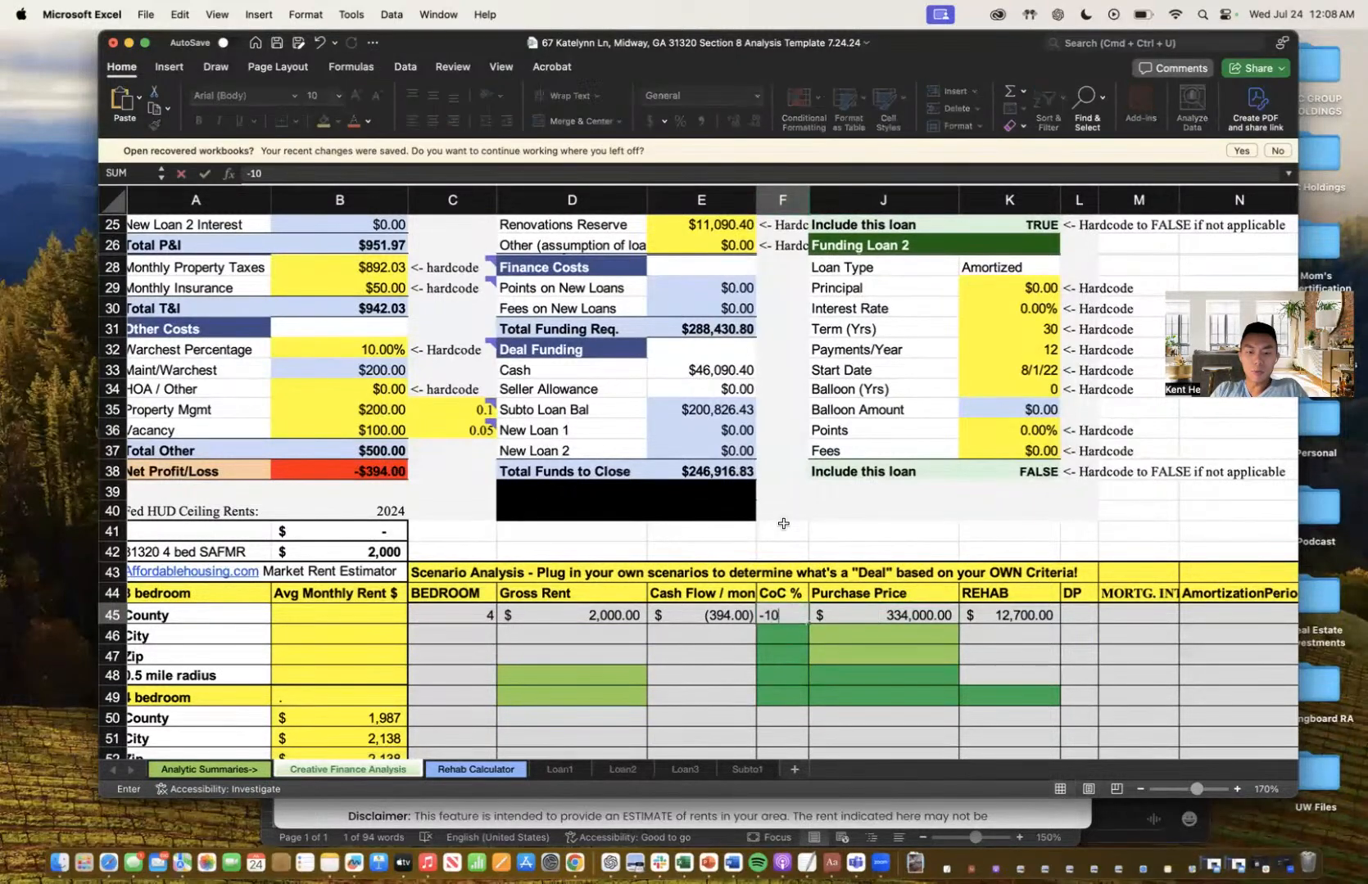
key(Tab)
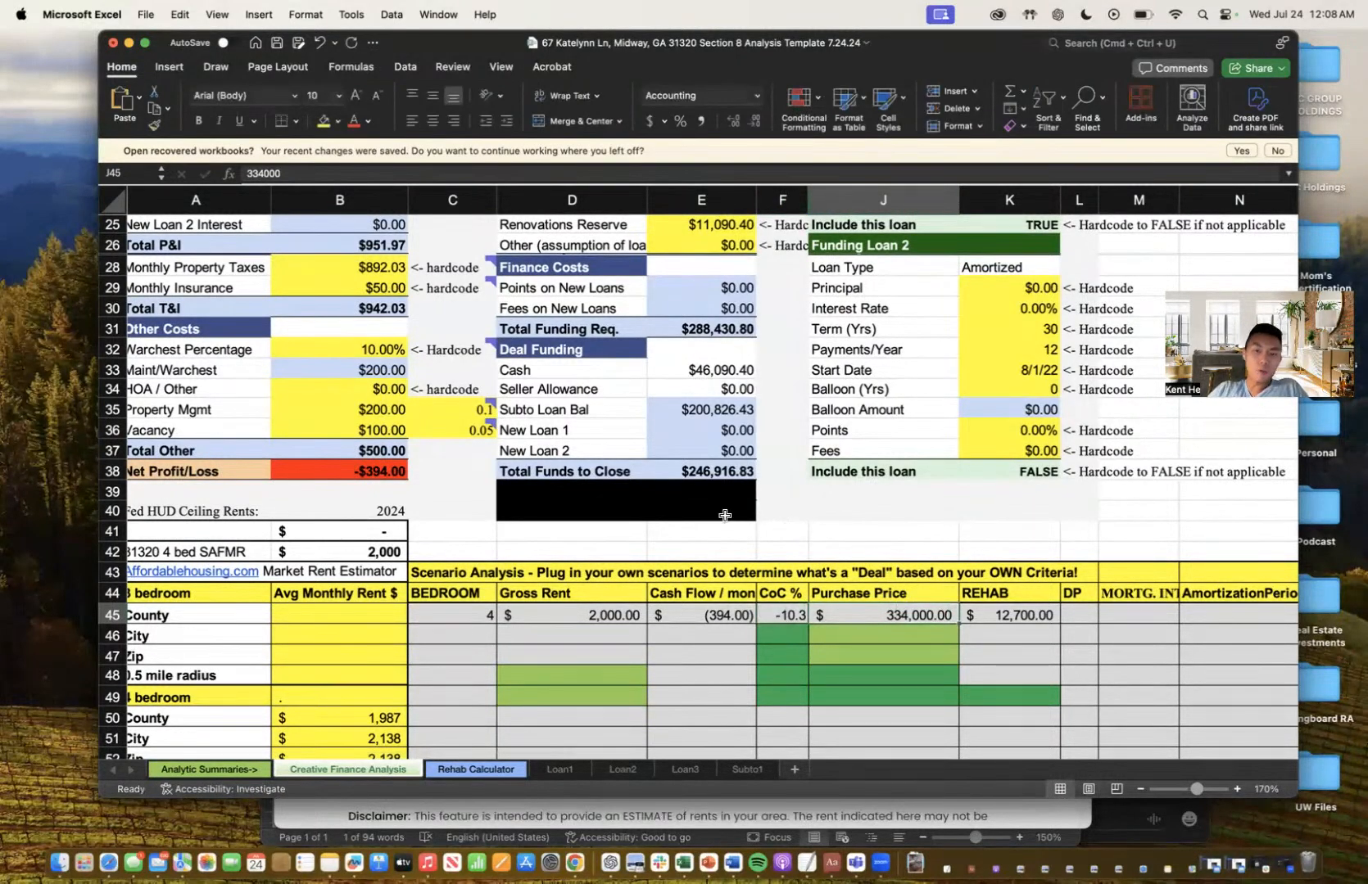
- Set the first scenario's Purchase Price to 250000 and its REHAB to 11000
scroll(630, 539, up, 6)
scroll(629, 539, up, 5)
text(250000)
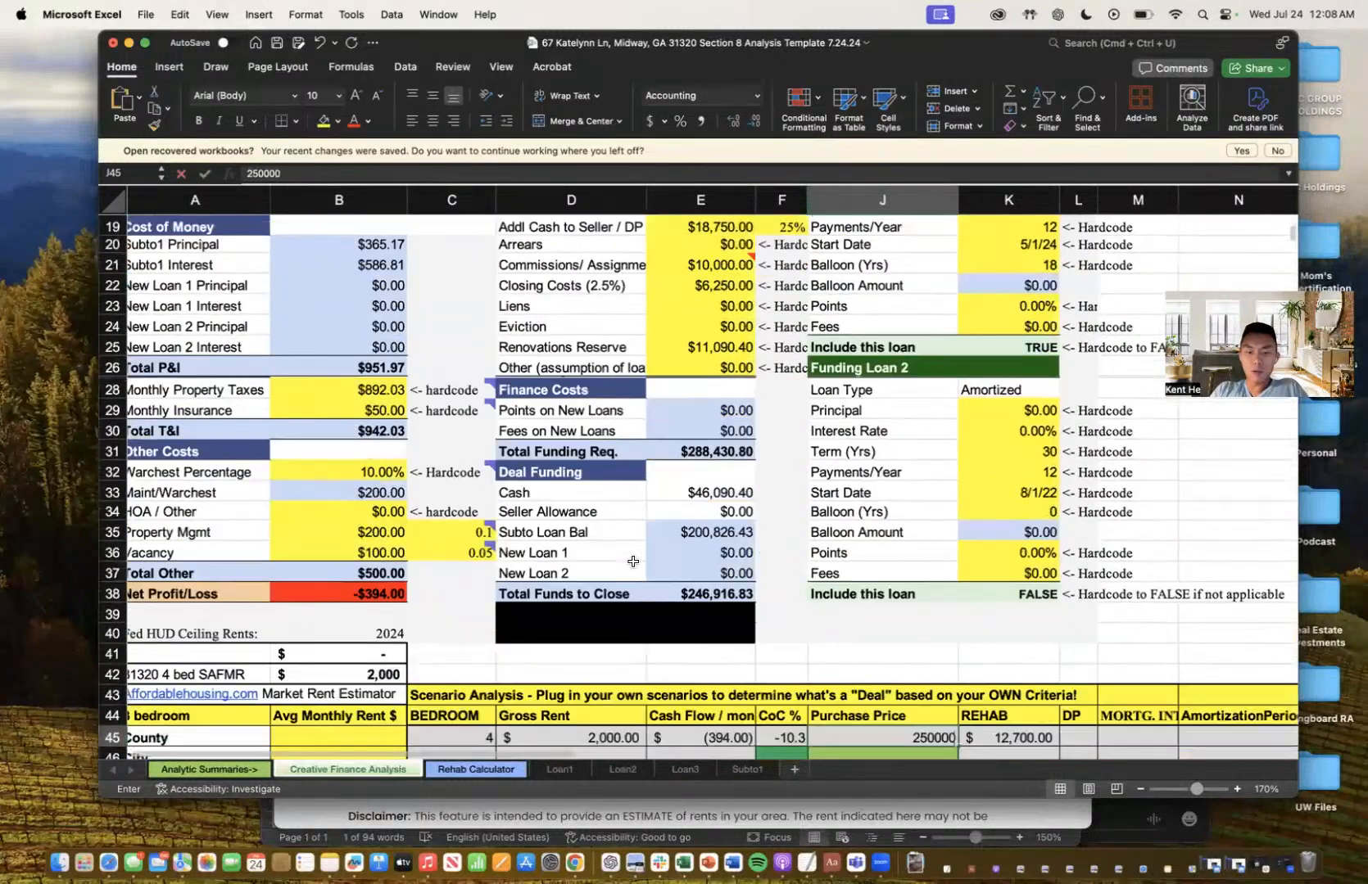
key(Tab)
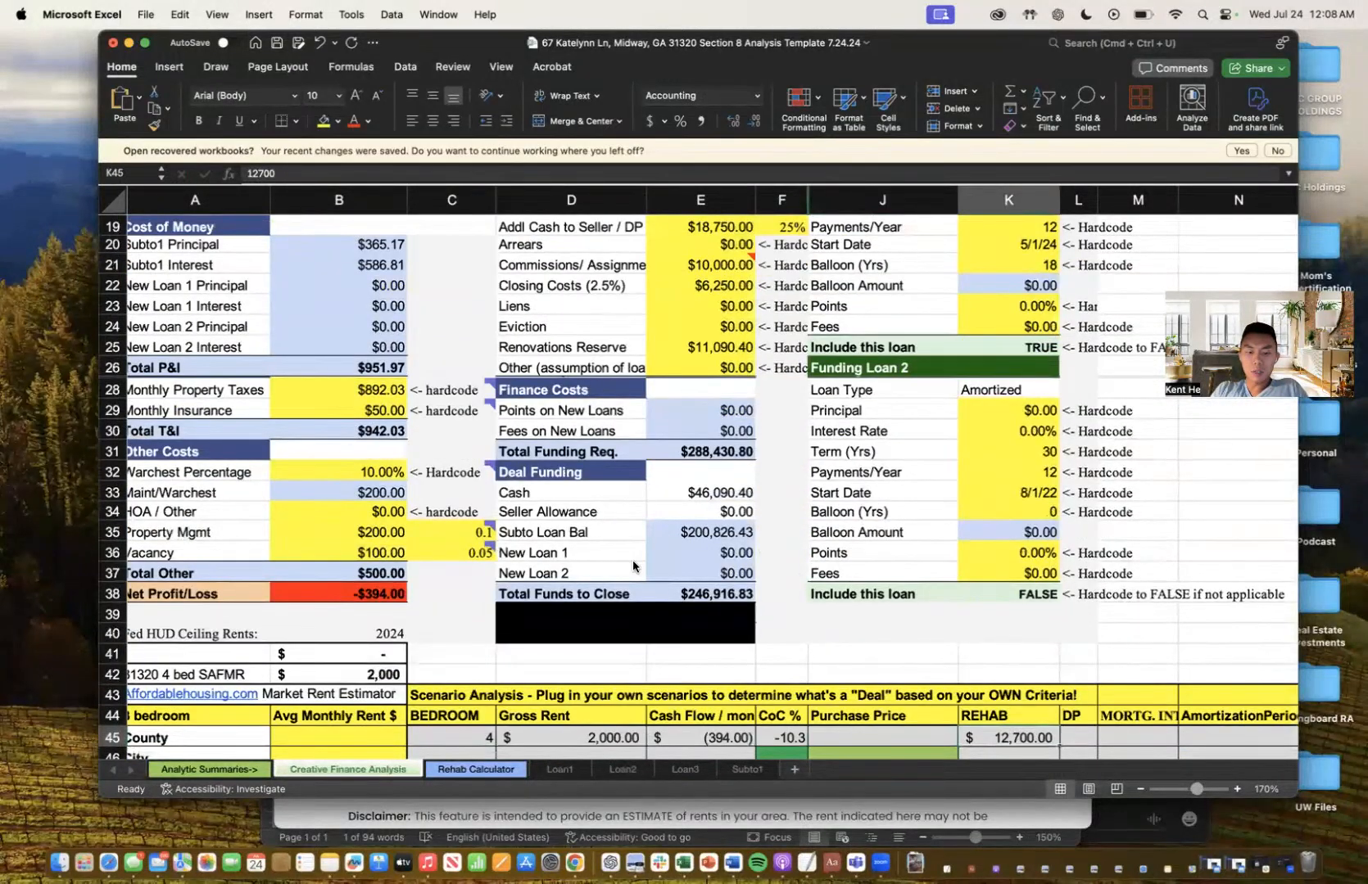
key(shift+Tab)
text(250000)
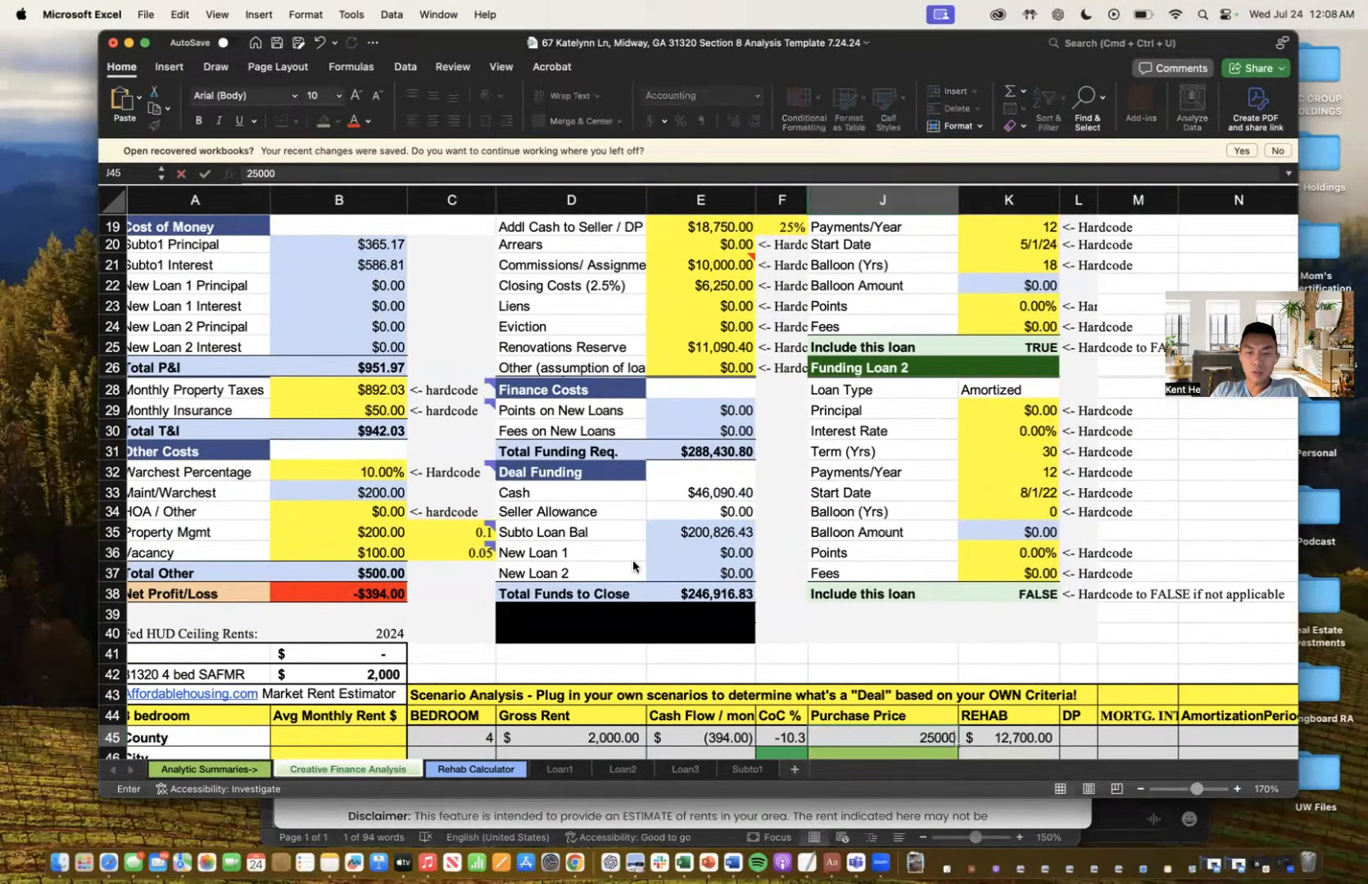
key(Tab)
text(11000)
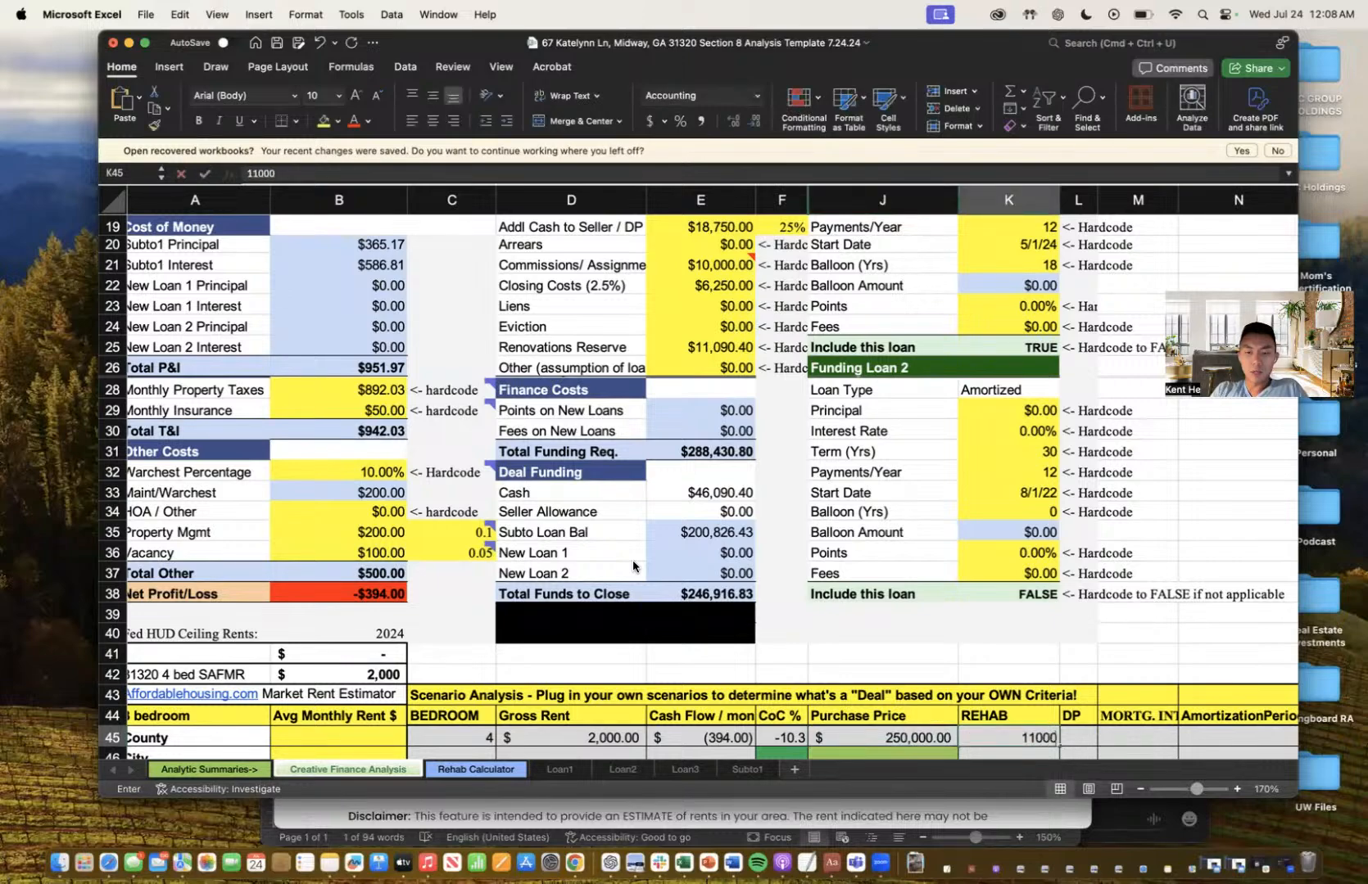
key(Tab)
- Check the 7 mile radius rent in the 4 bedroom section and set Monthly Income Rents in B16 to 2133
scroll(524, 574, down, 4)
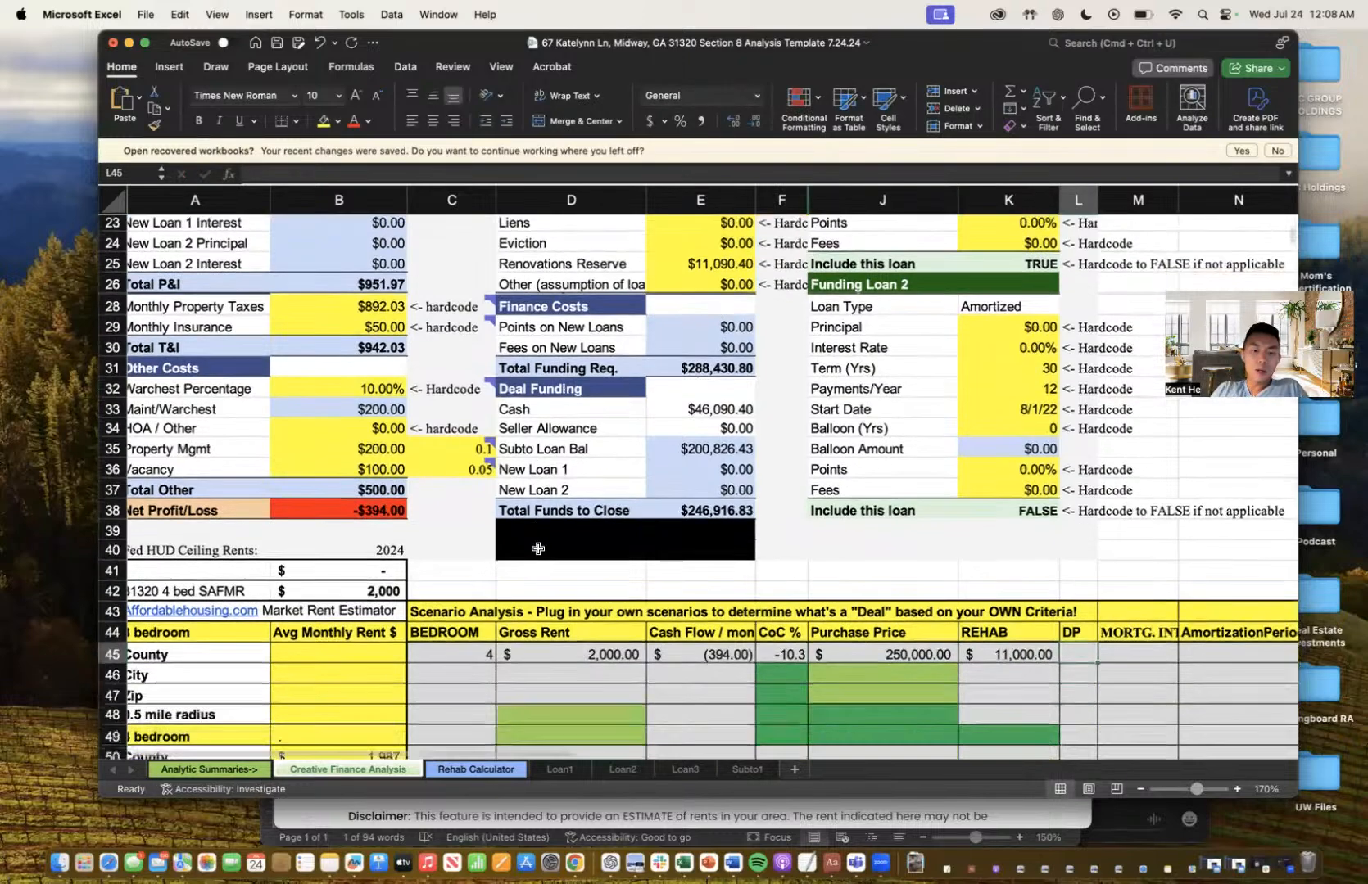
click(474, 666)
scroll(426, 688, down, 5)
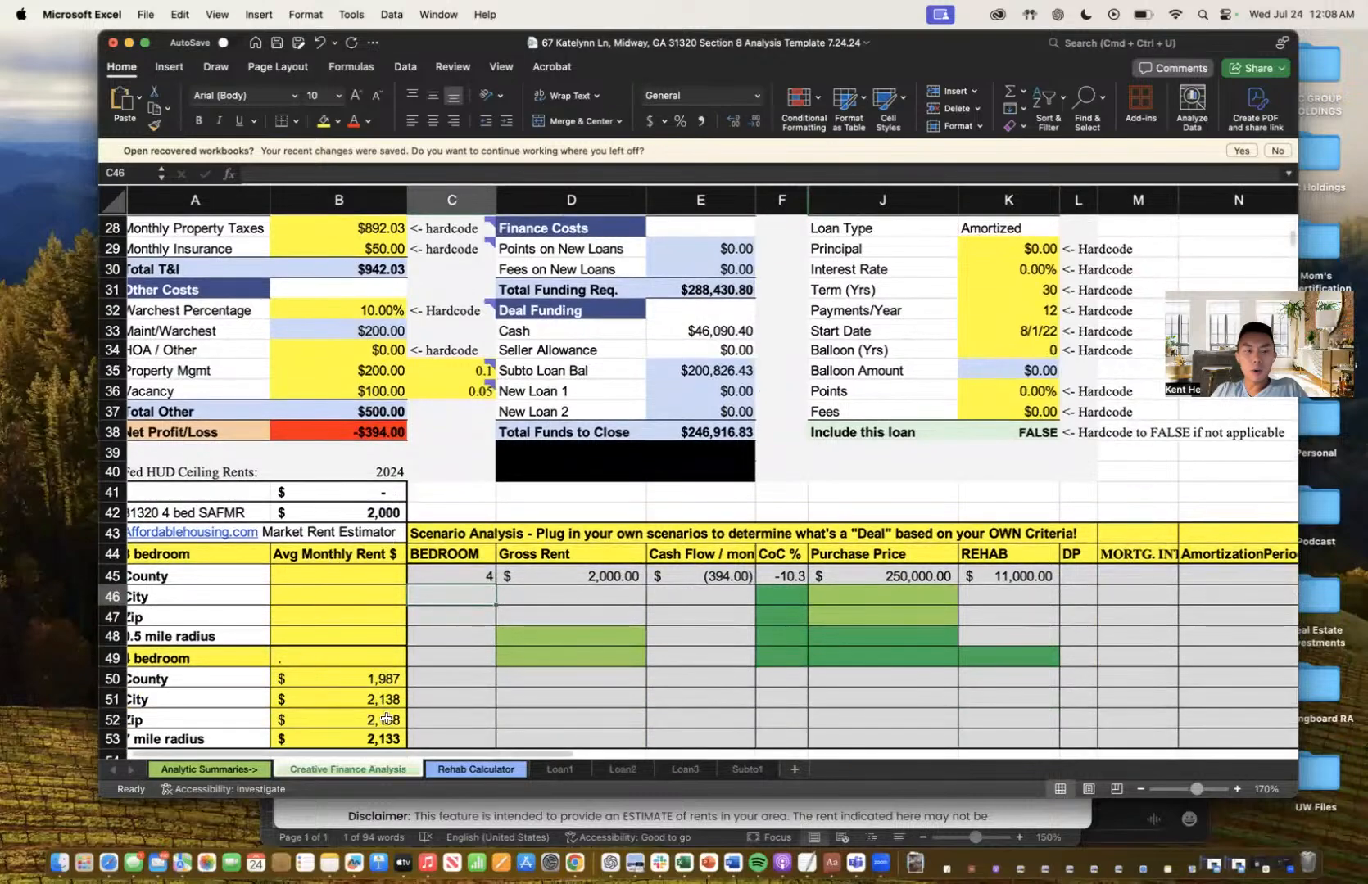
click(390, 713)
click(385, 737)
drag(883, 40, 1060, 39)
scroll(573, 328, up, 12)
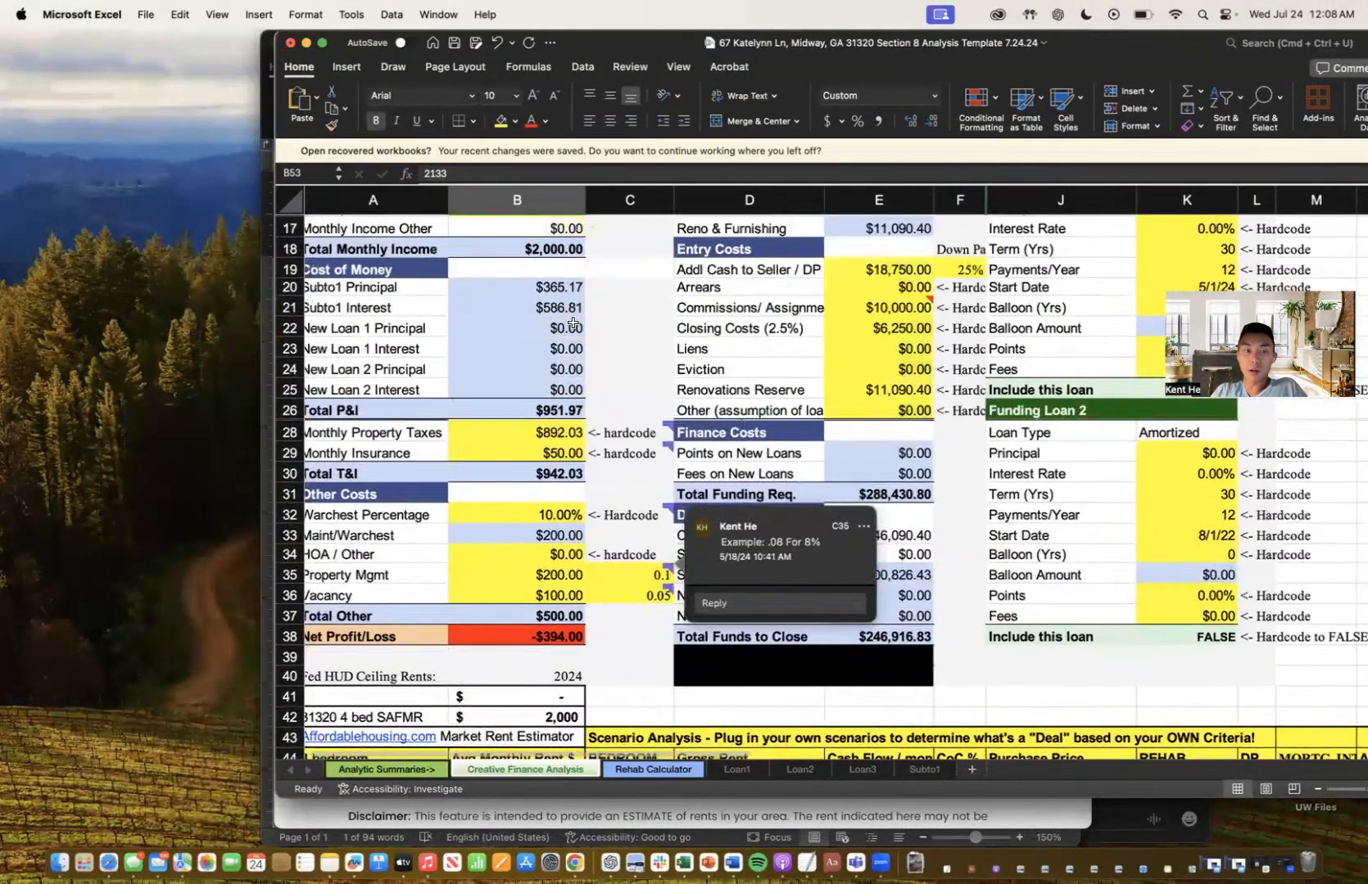
scroll(567, 317, up, 2)
click(561, 272)
text(2133)
key(Tab)
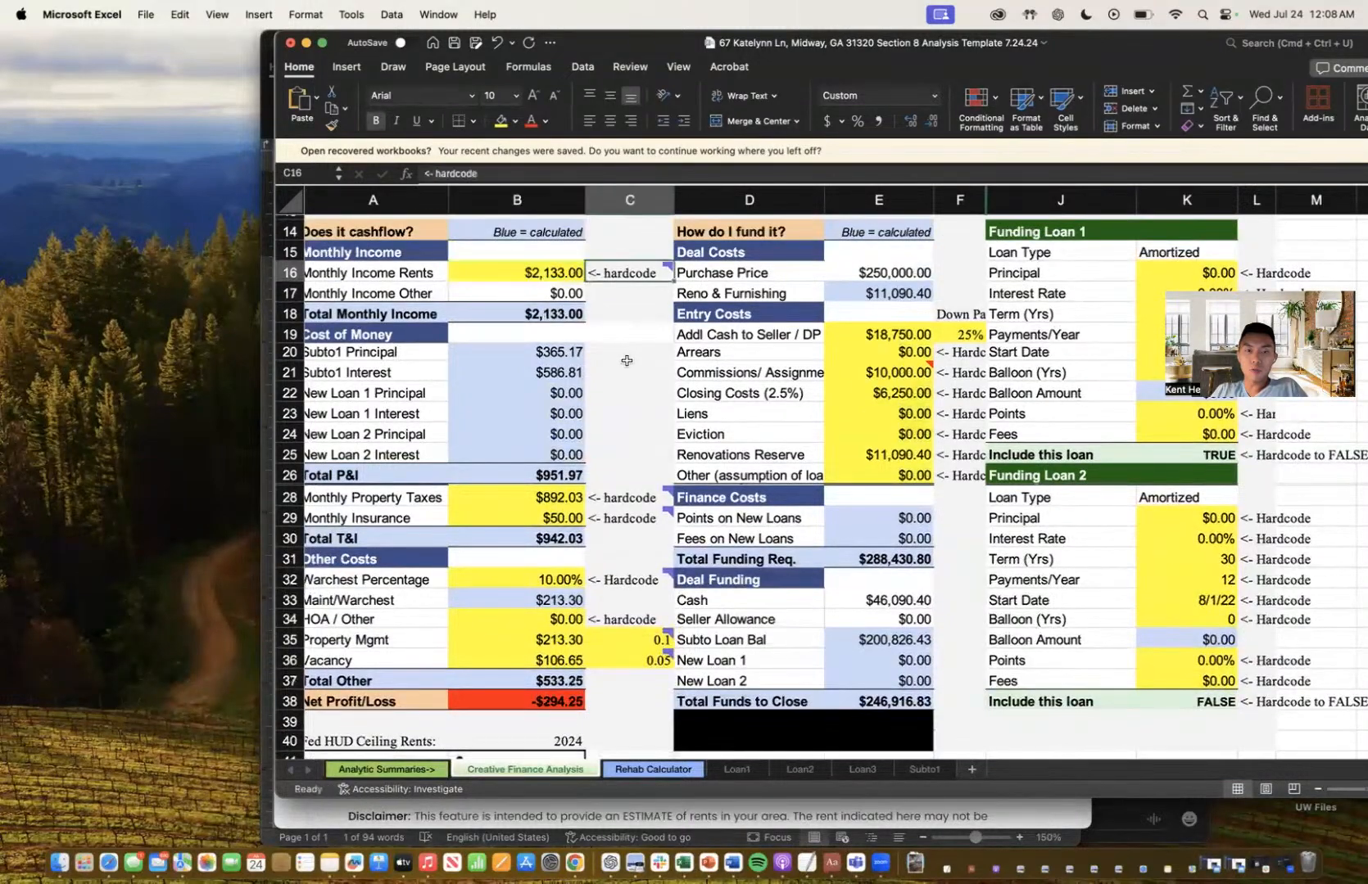
- Fill the second scenario row with 4 bedrooms, a Gross Rent of 2133 and a monthly Cash Flow of -294
click(633, 427)
scroll(639, 434, down, 8)
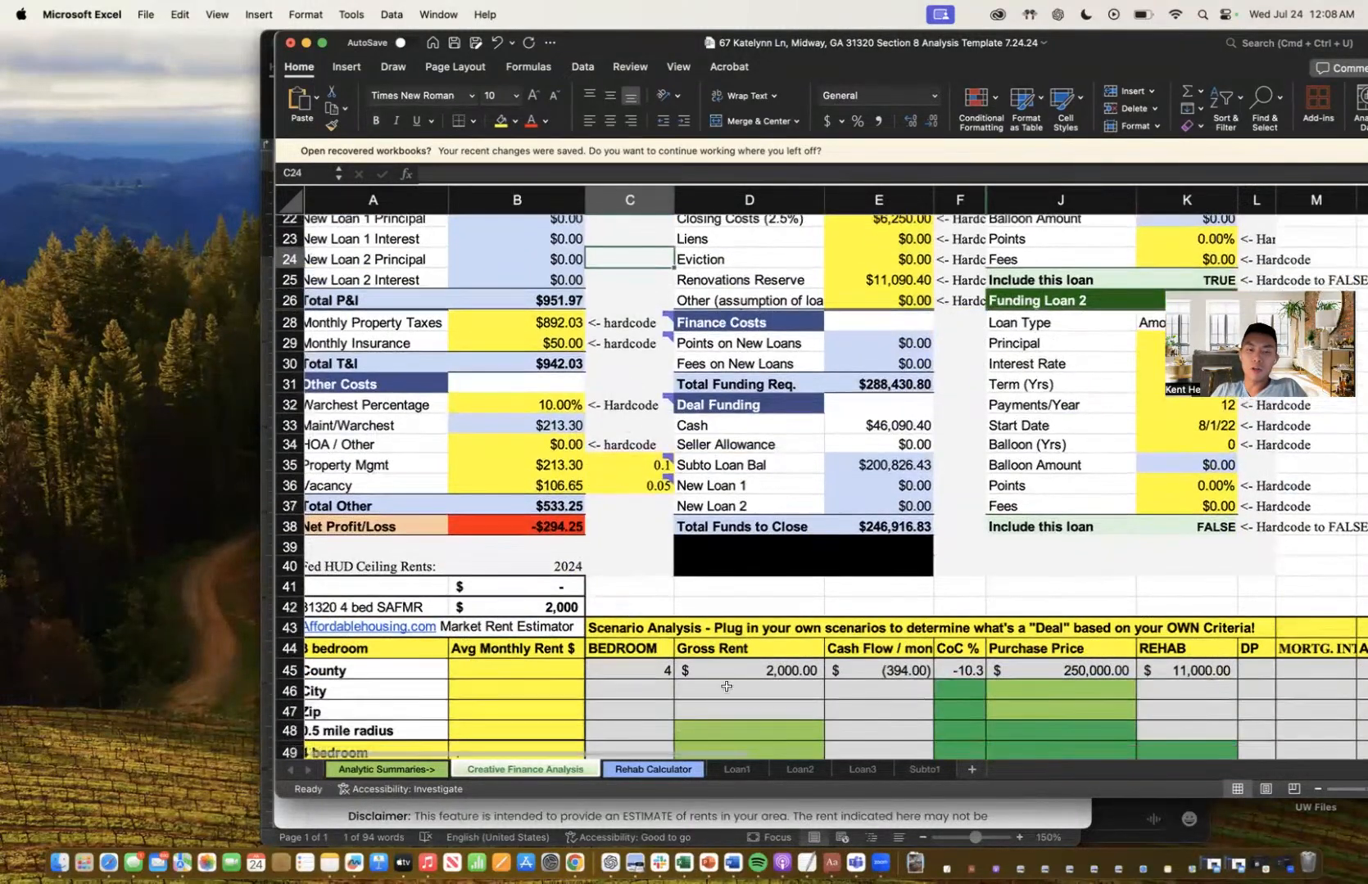
click(909, 684)
text(-294)
key(Left)
key(Left)
text(4)
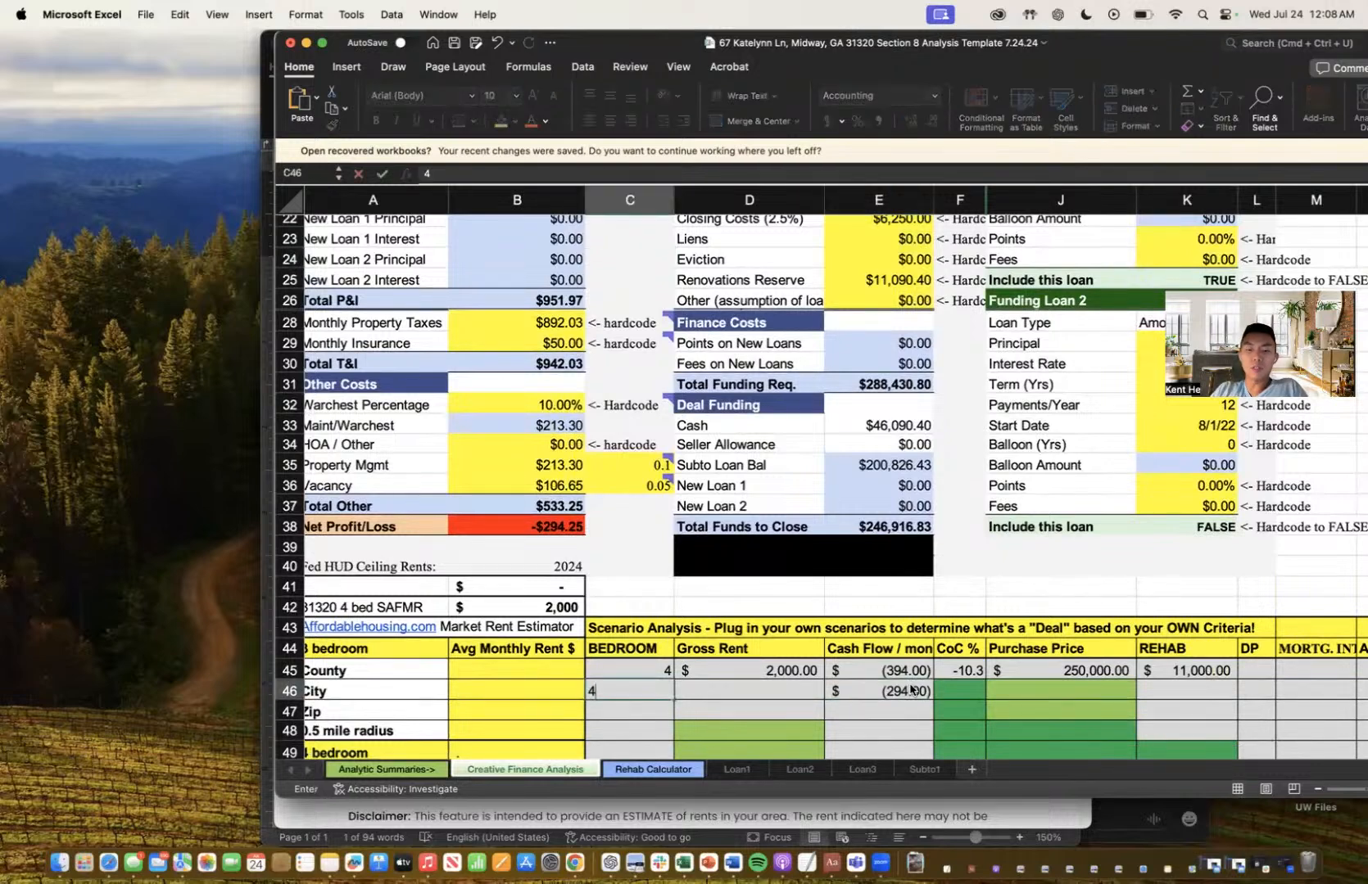
key(Tab)
text(2133)
key(Tab)
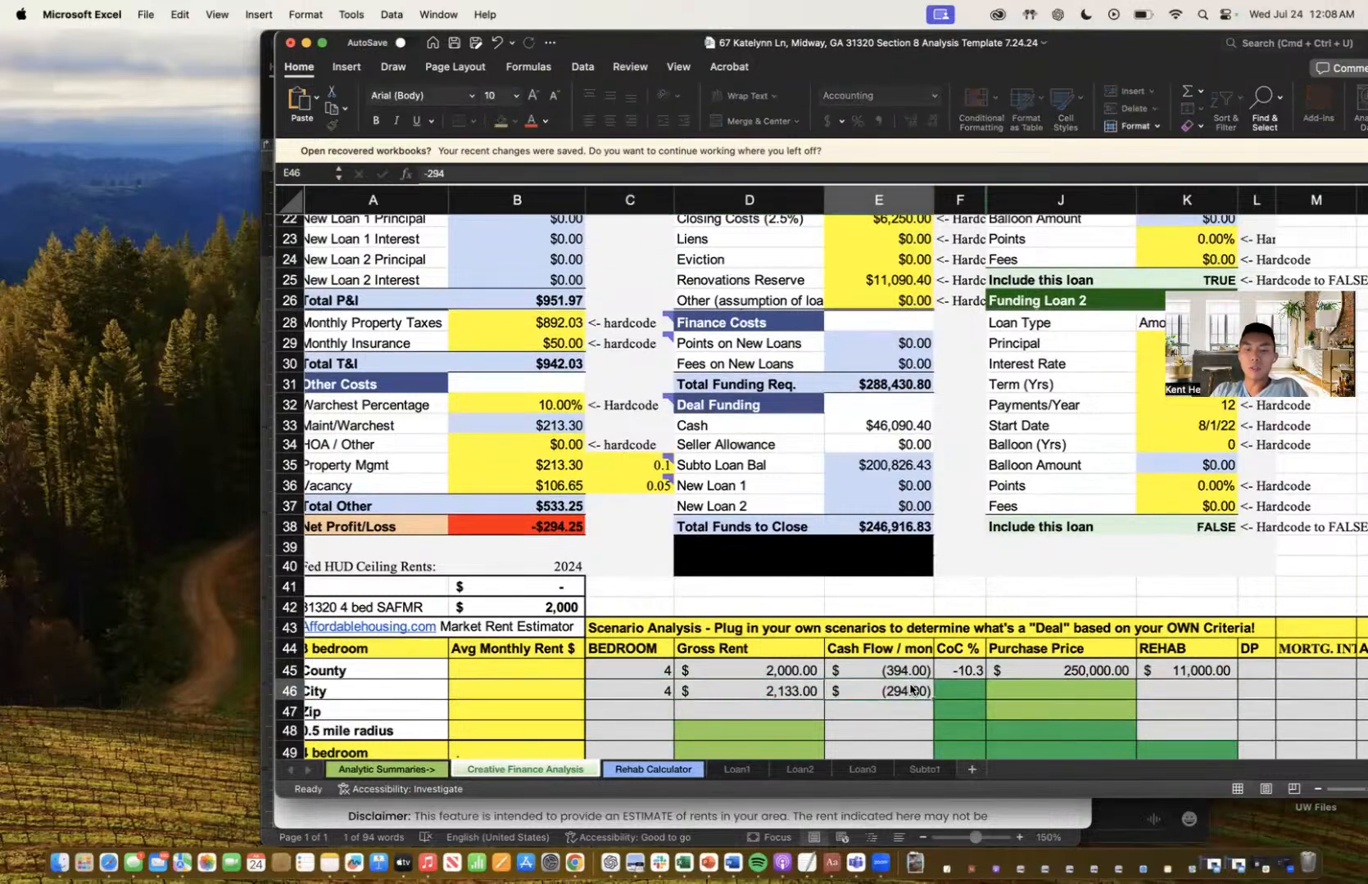
key(Tab)
text(-13)
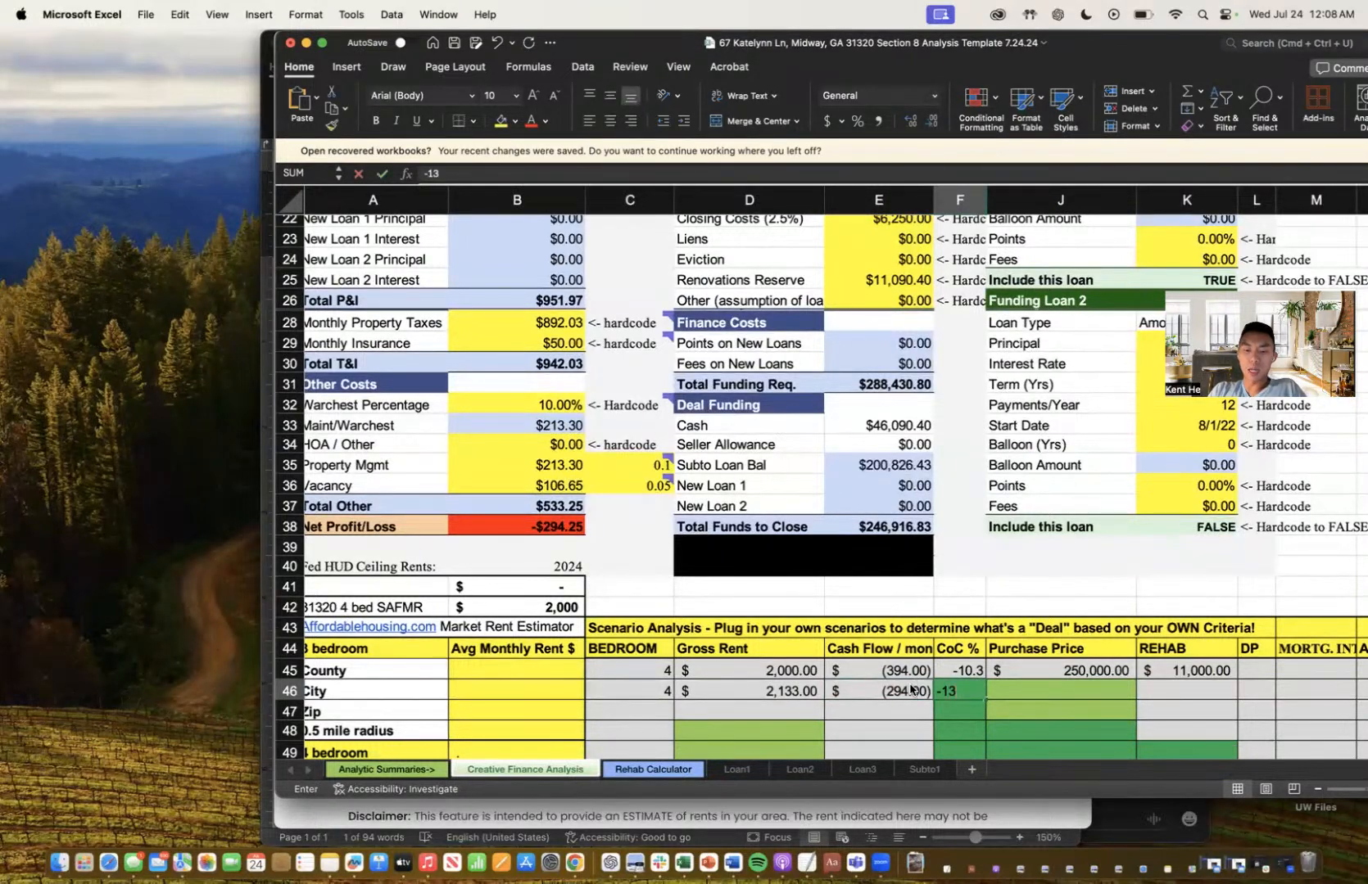
key(BackSpace)
key(BackSpace)
key(BackSpace)
key(Return)
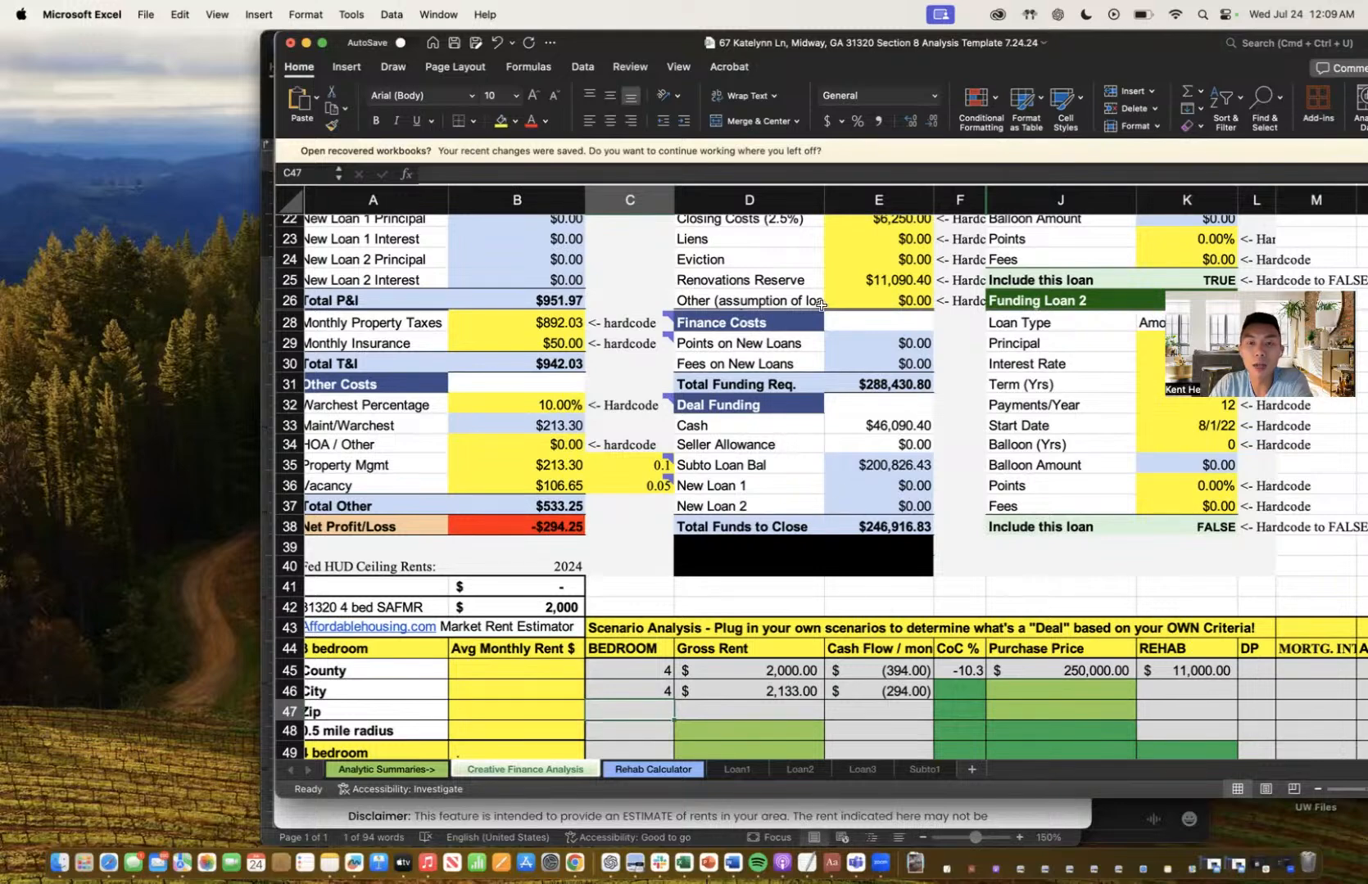
- Review the Quick Stats cash flow and cash on cash return, and move the workbook window aside
scroll(778, 414, up, 5)
scroll(749, 340, up, 5)
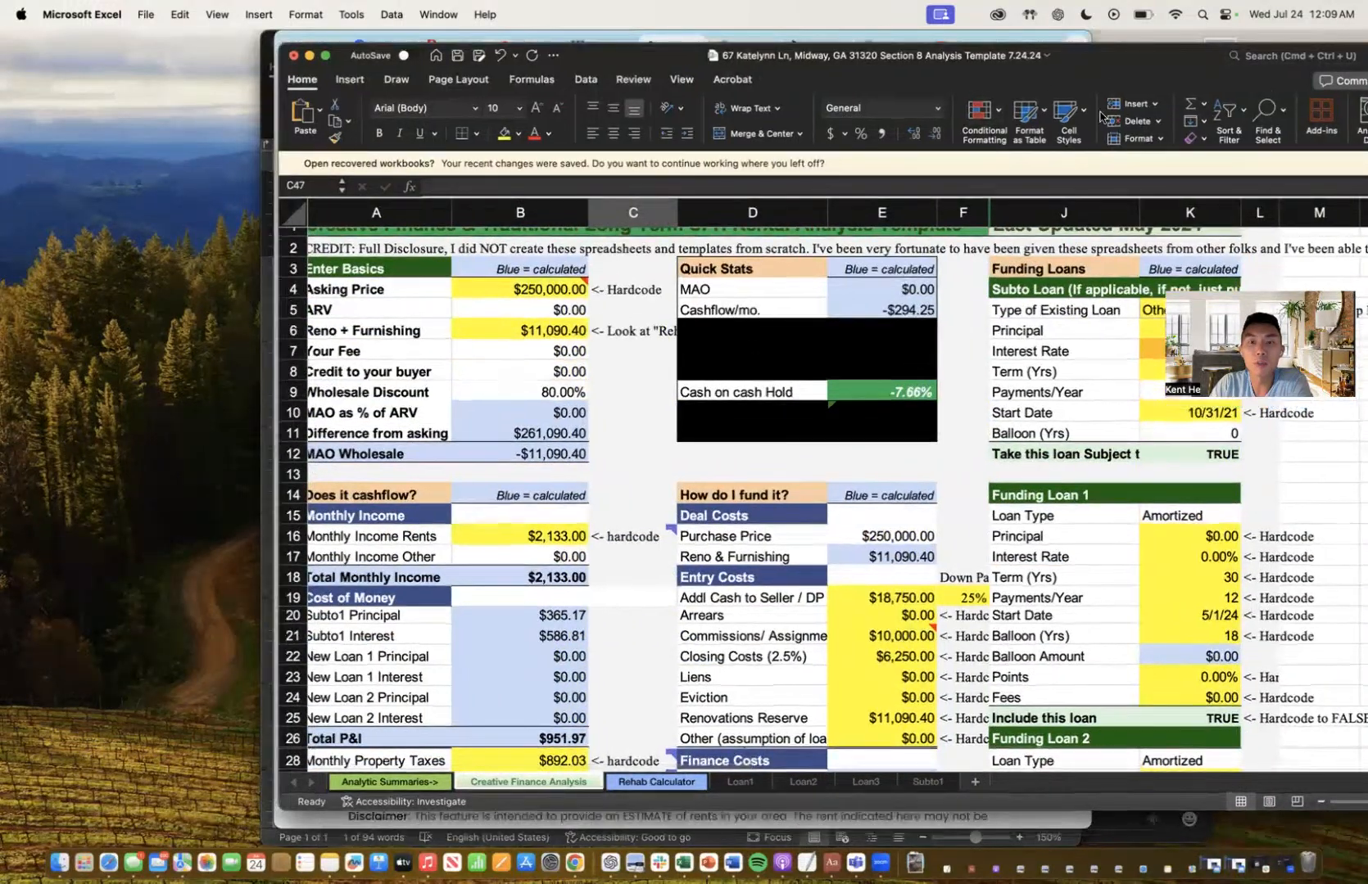
drag(1101, 117, 1304, 38)
- Switch to the deal description in Word and review the advertised LTR rent range and monthly PITI payment
click(733, 862)
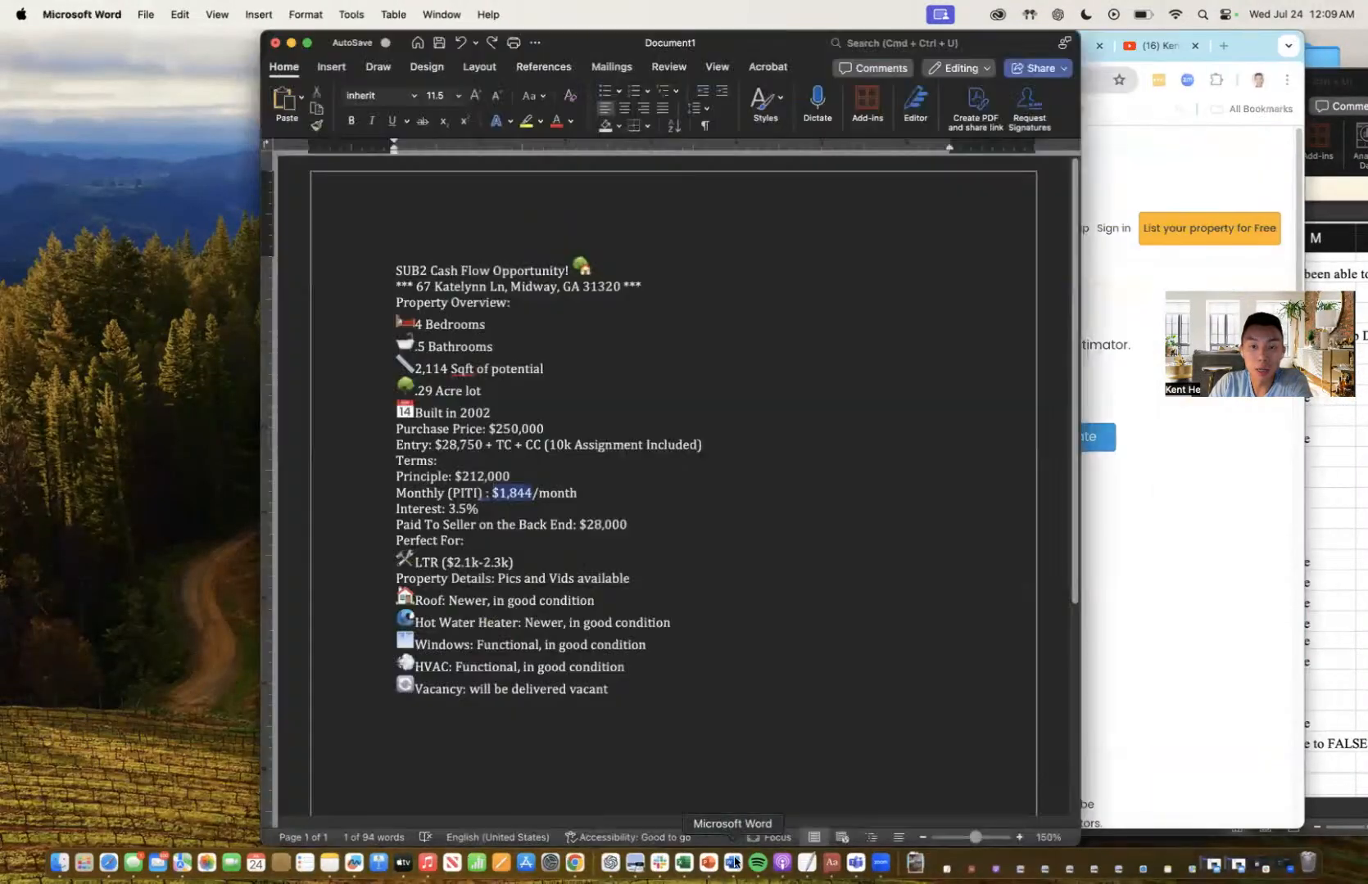
drag(821, 50, 979, 42)
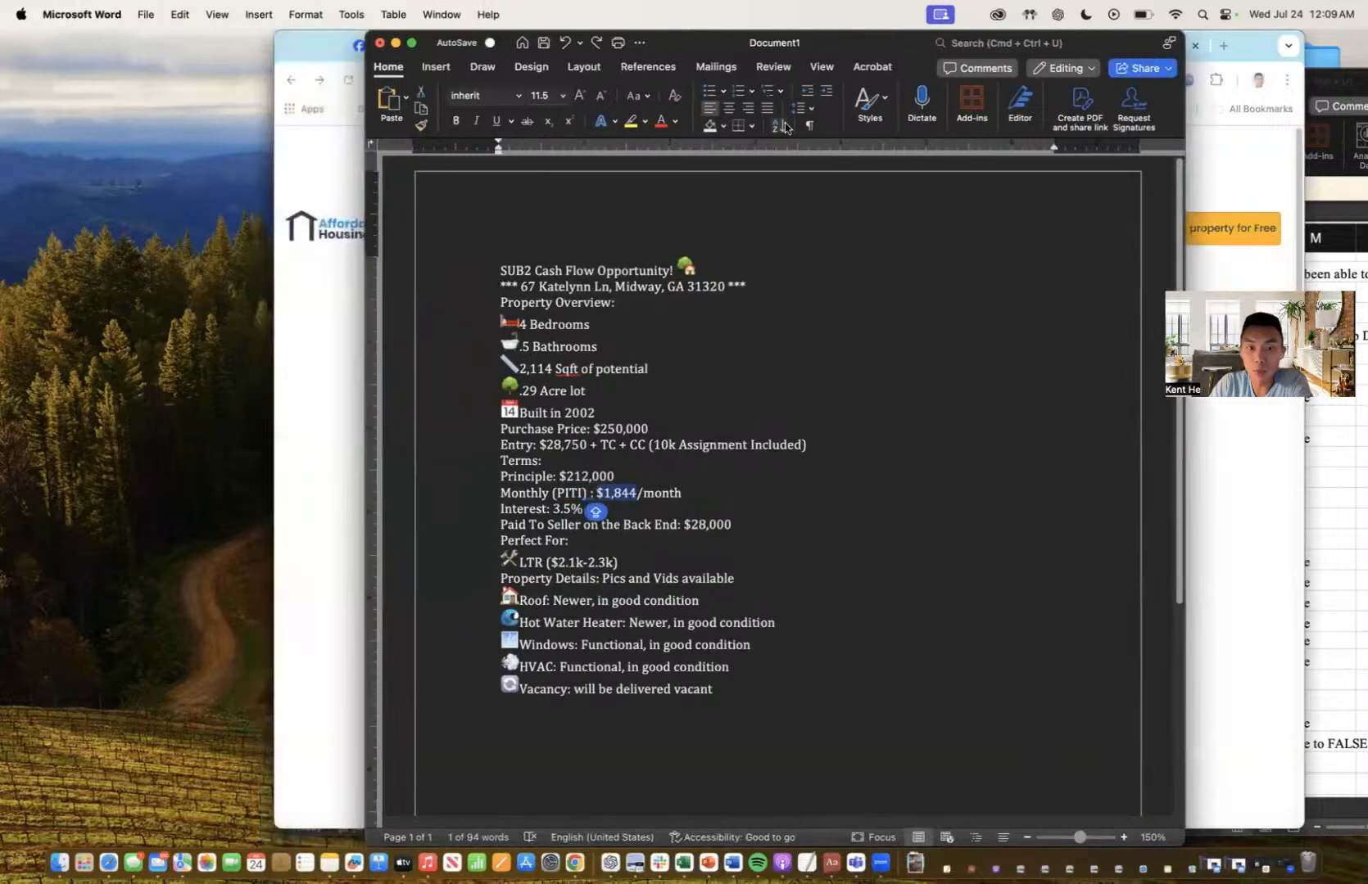
click(737, 305)
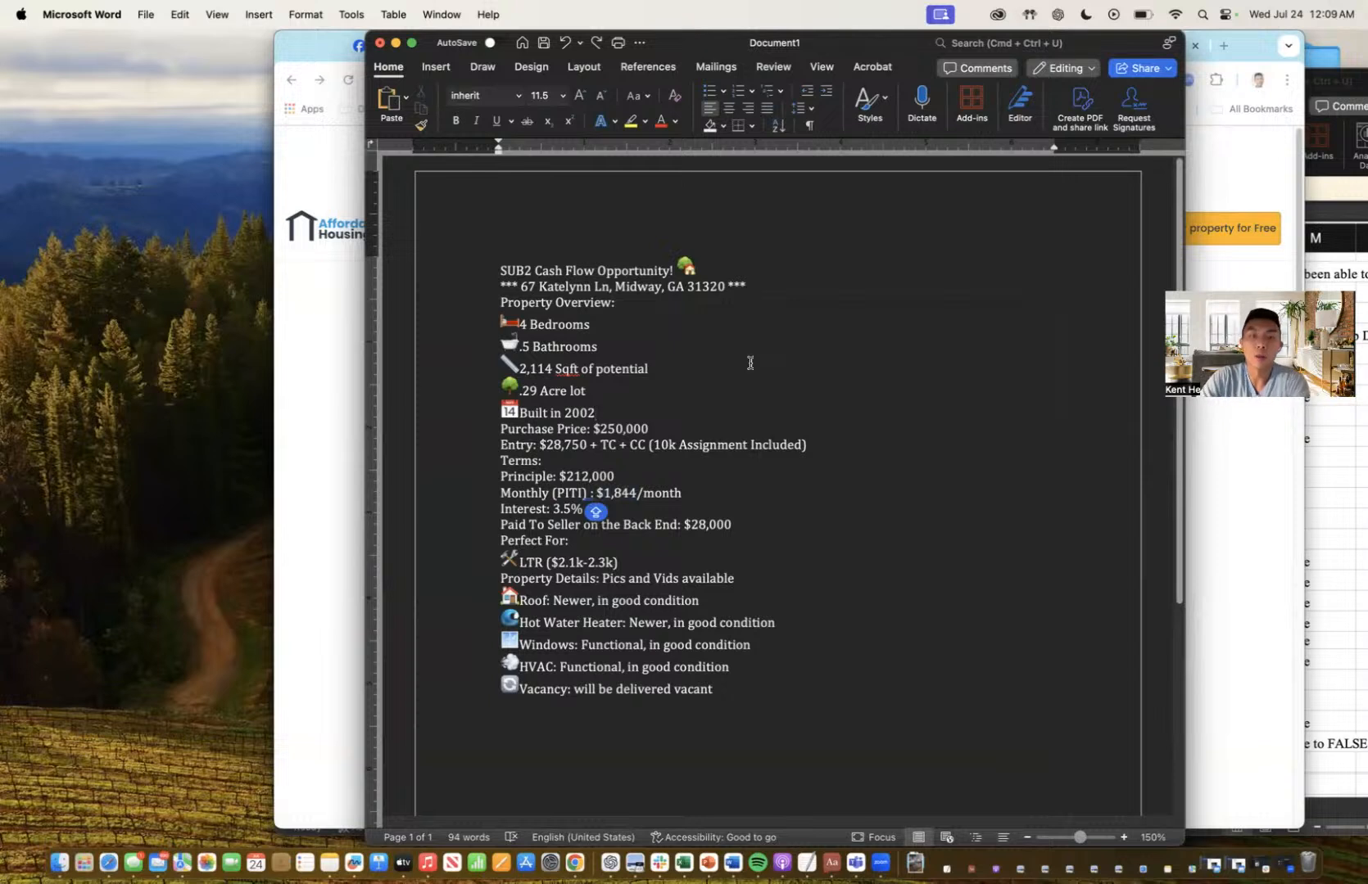
drag(527, 273, 599, 272)
click(599, 273)
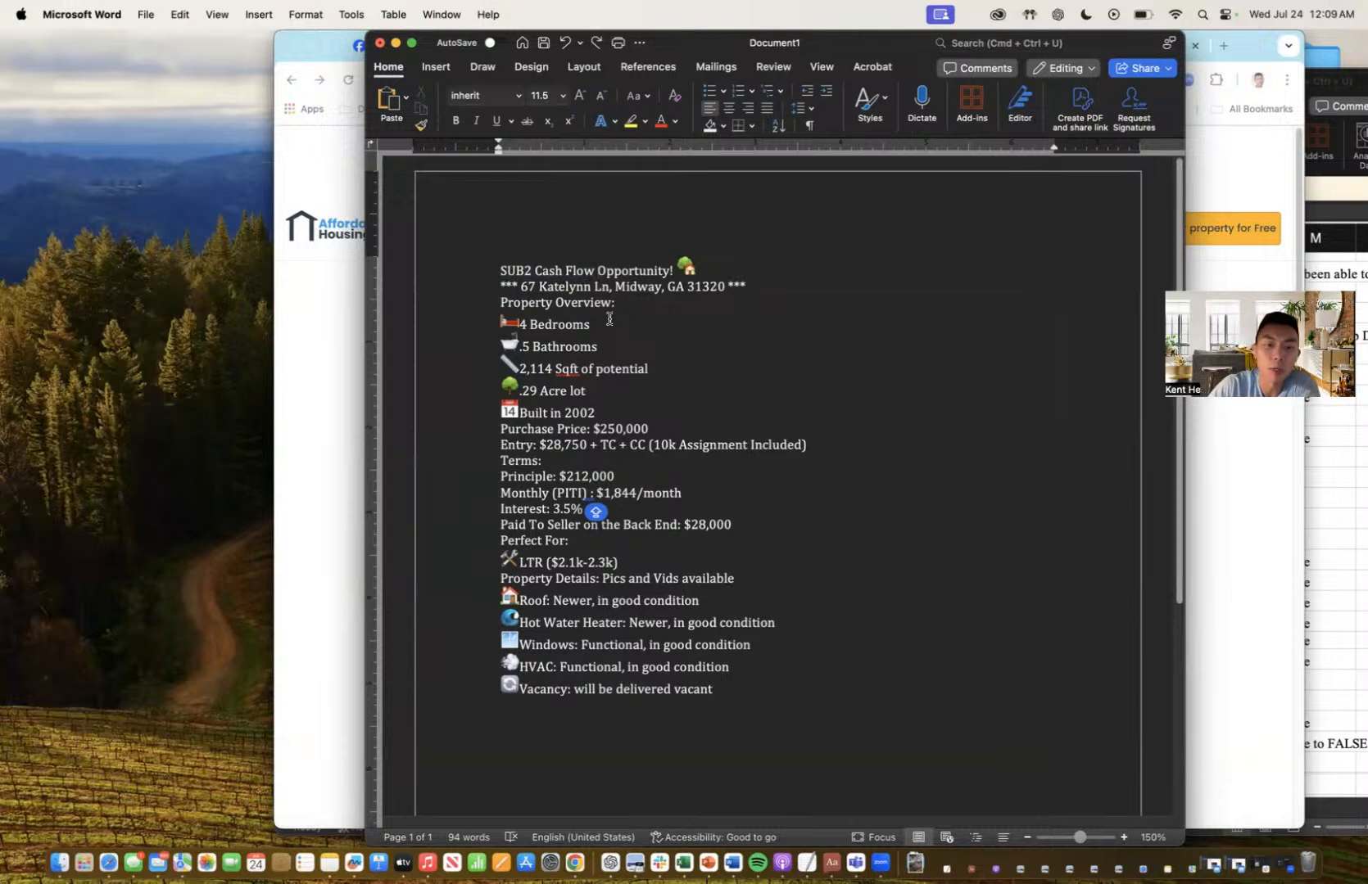
drag(620, 563, 524, 565)
drag(680, 493, 625, 484)
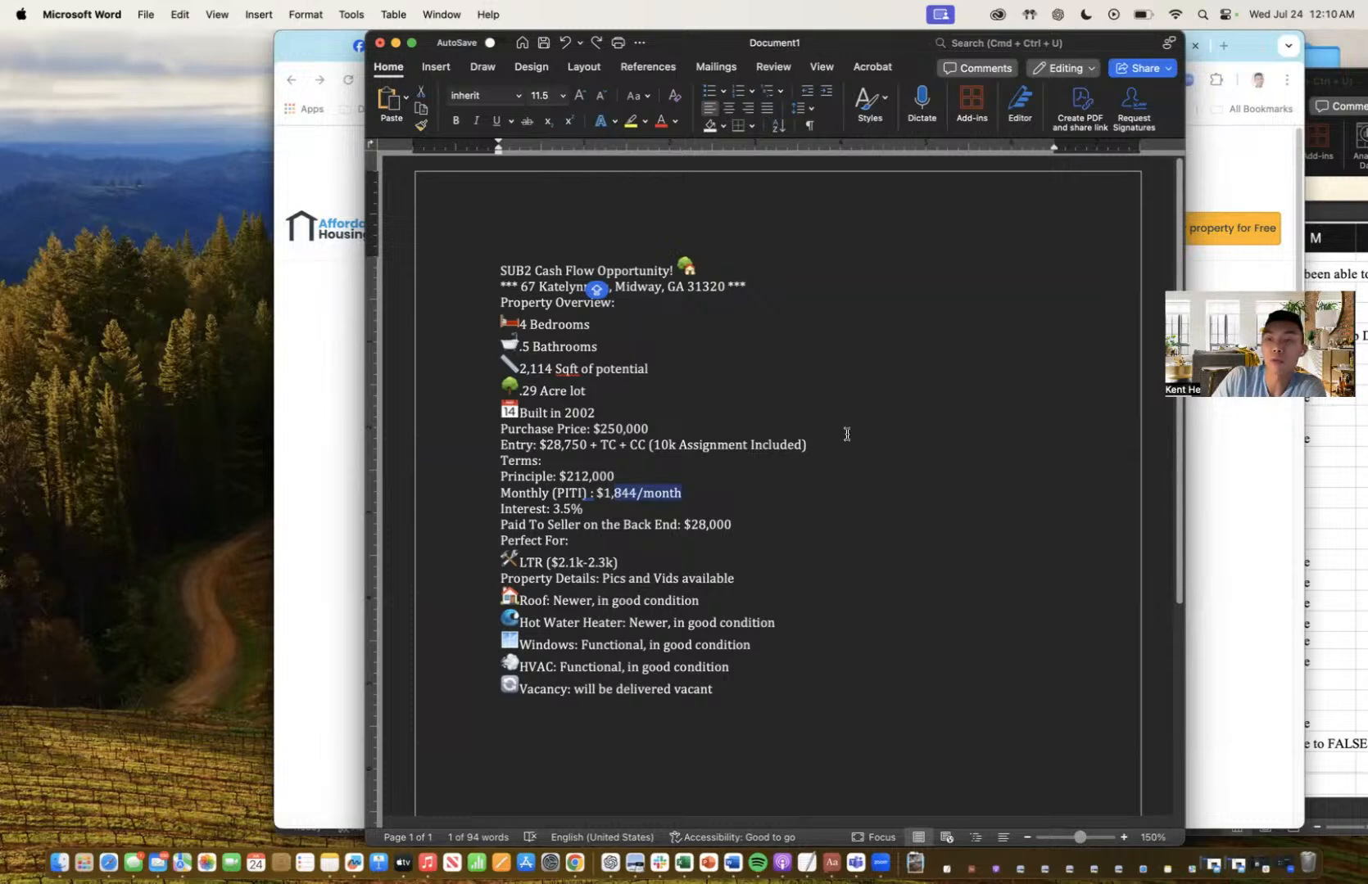
- Switch to Chrome, open affordablehousing.io in a new tab, and move the browser window aside
click(1259, 49)
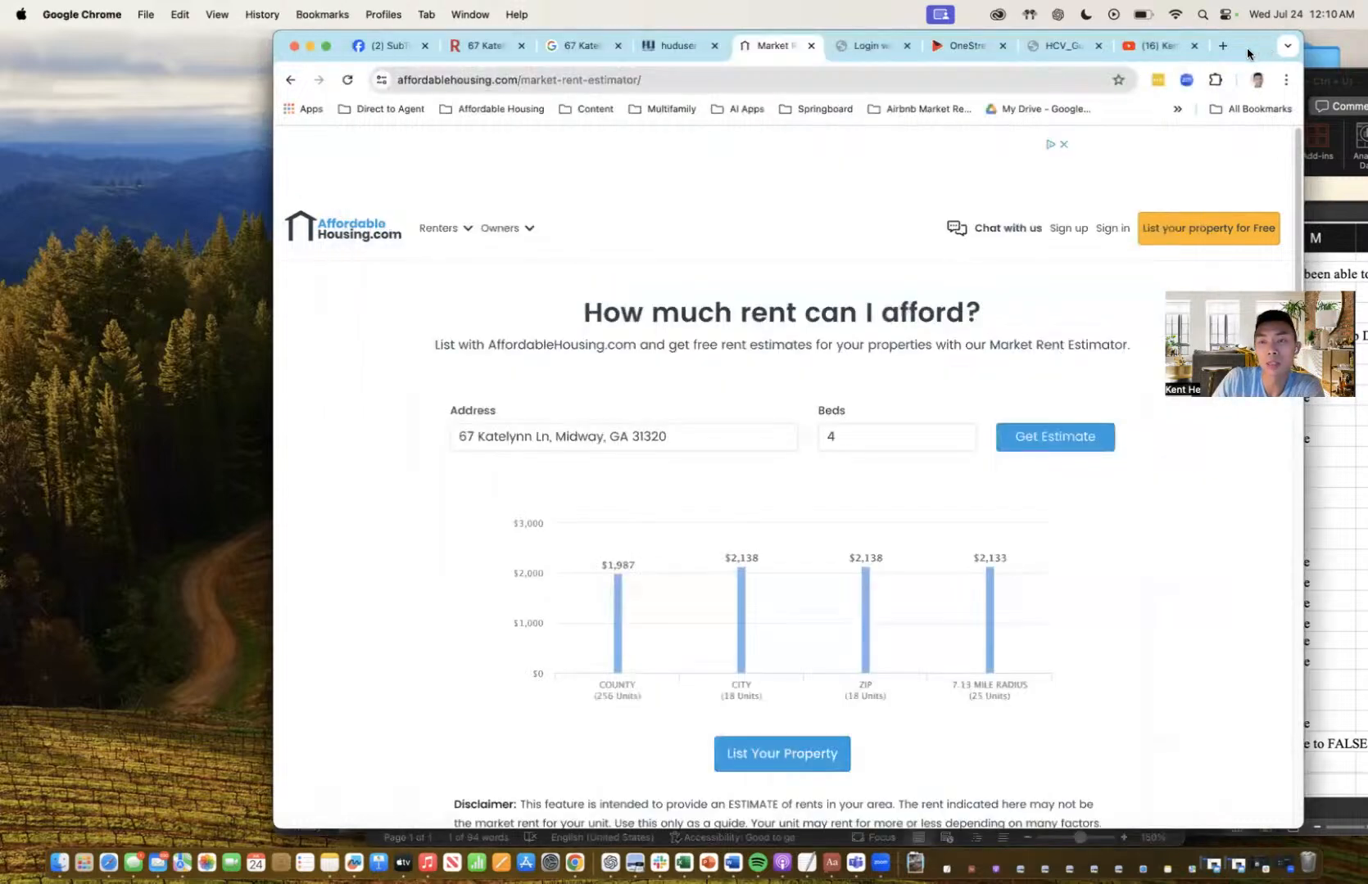
click(1220, 46)
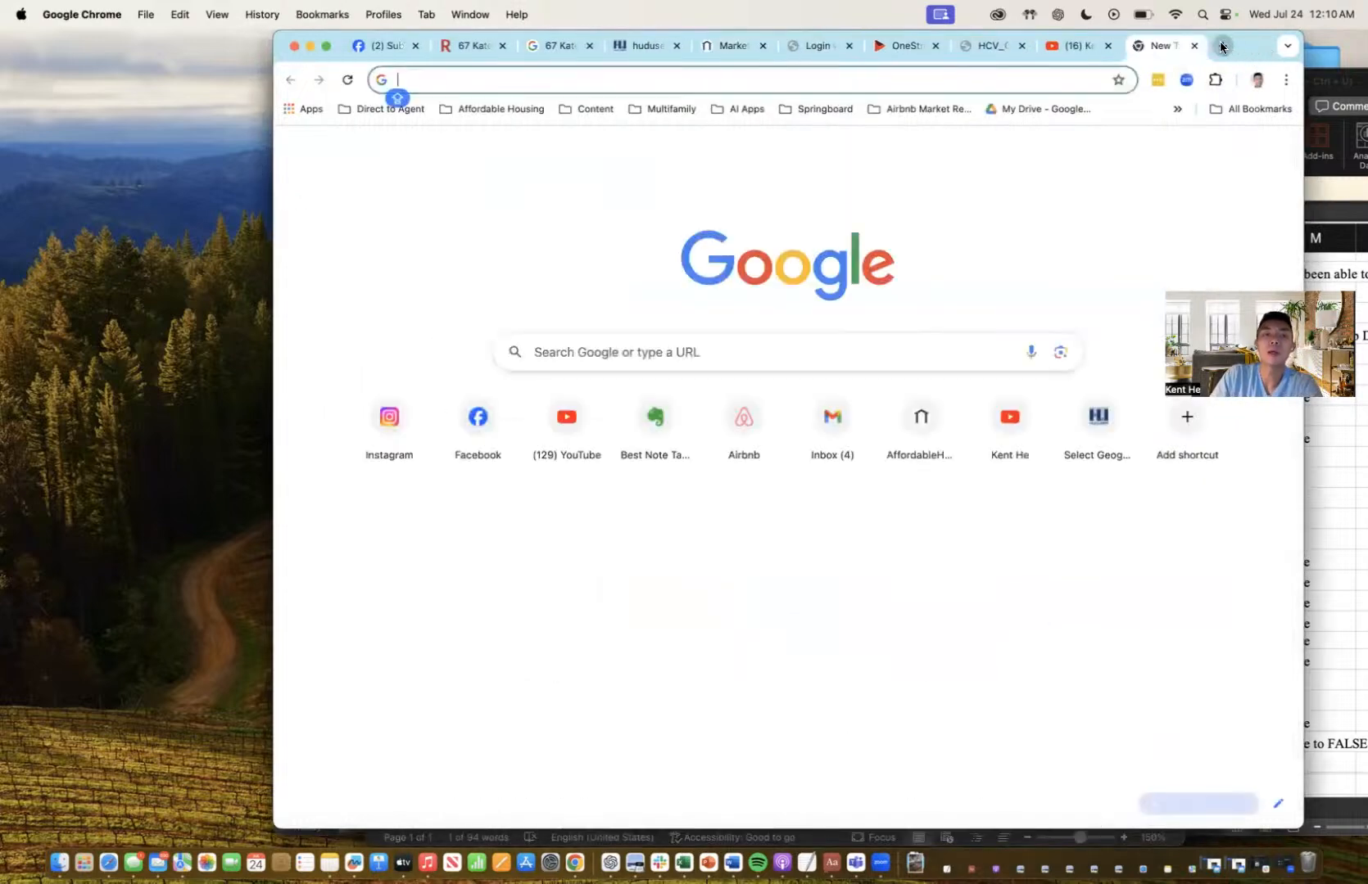
text(AFFORDABLEHOUSING)
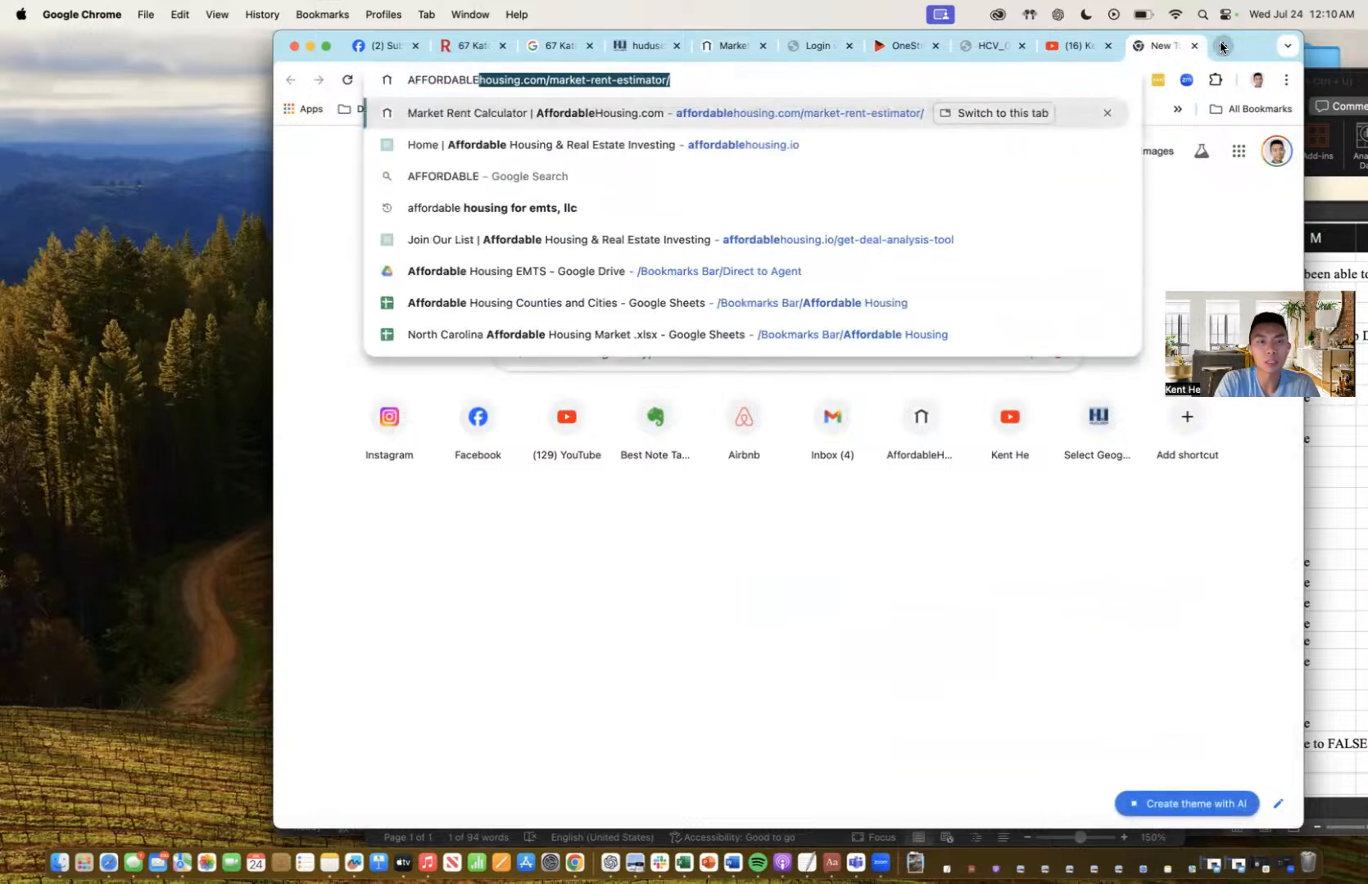
text(.IO)
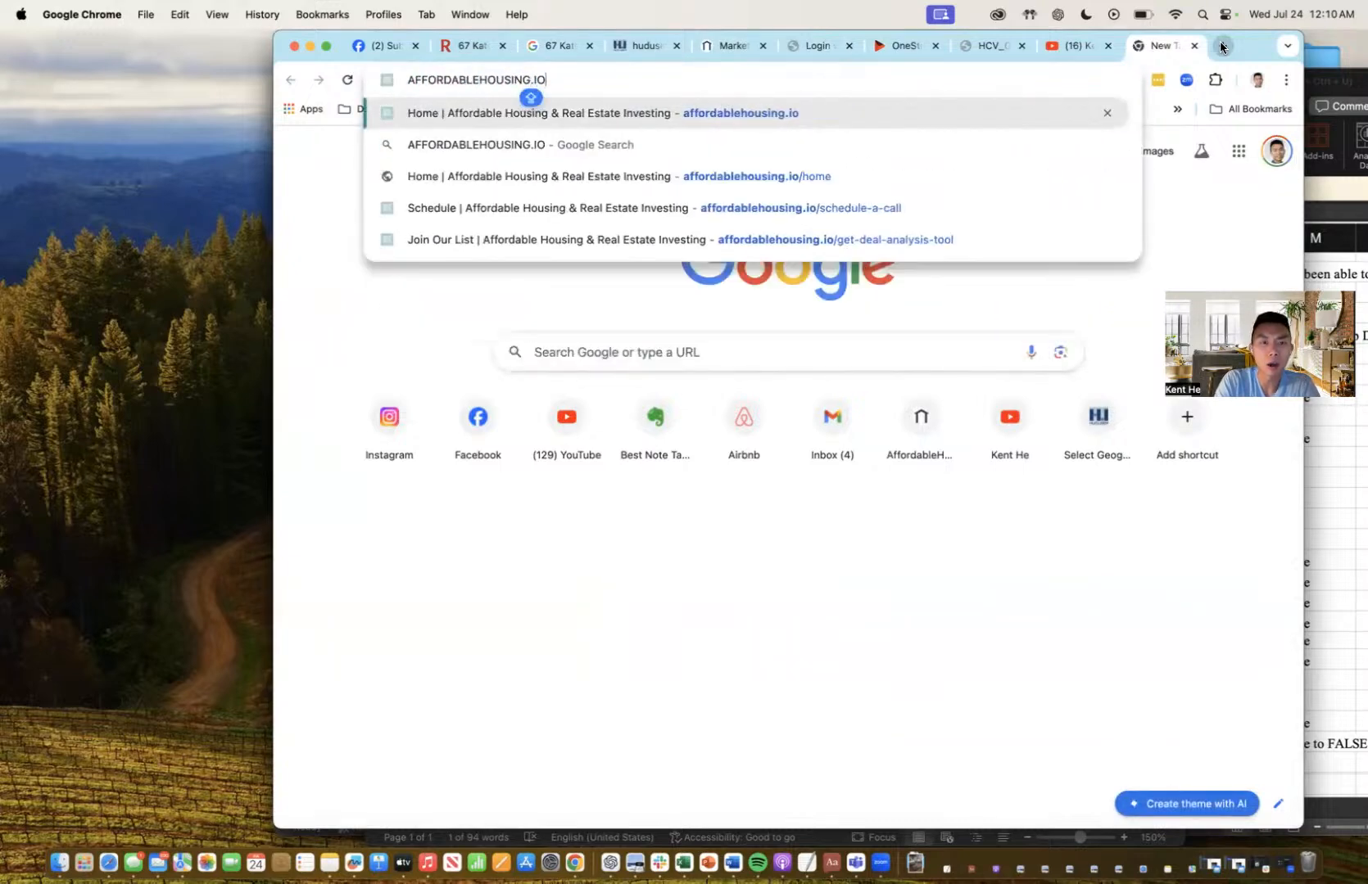
key(Return)
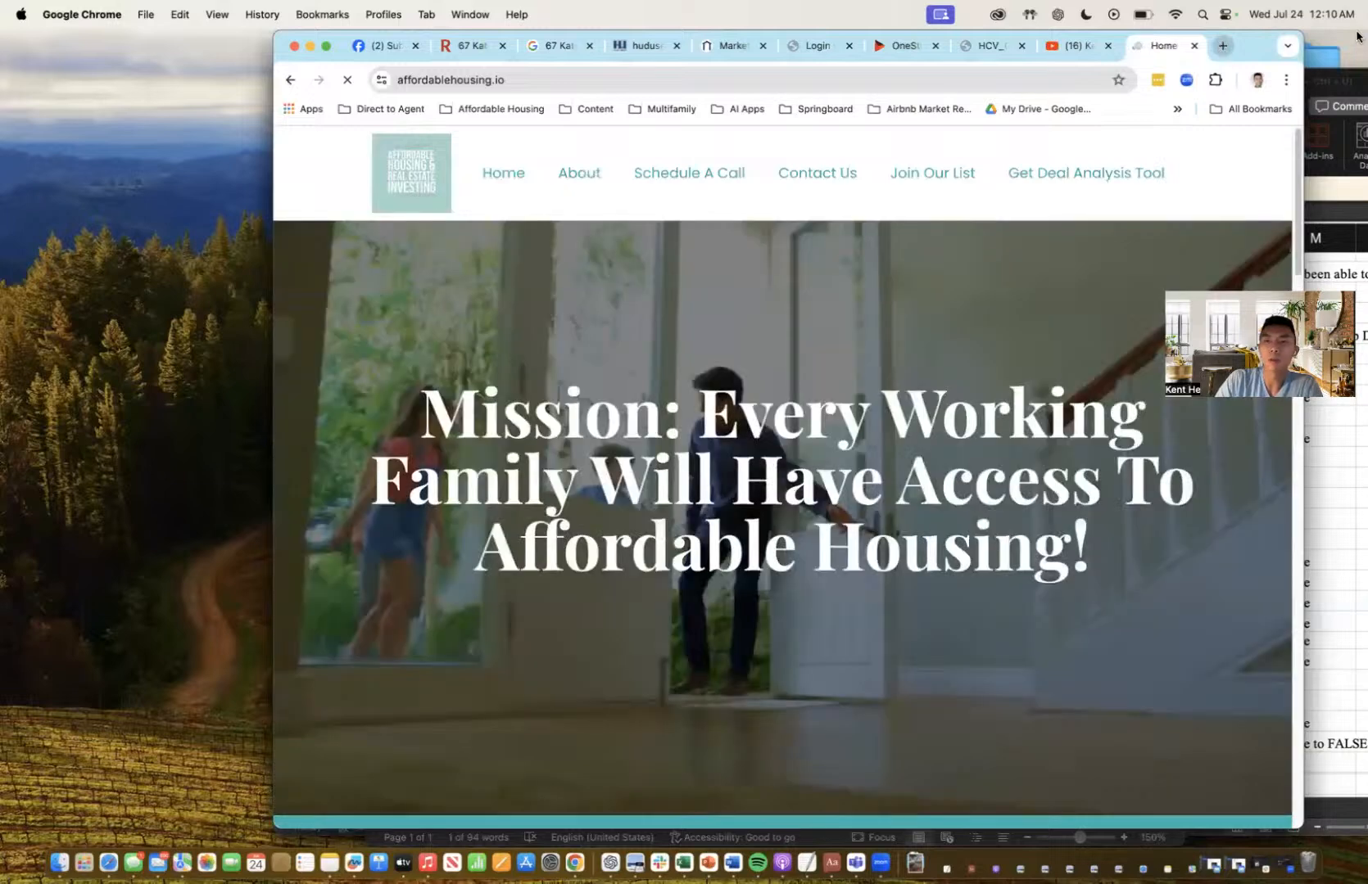
drag(1258, 49, 1085, 43)
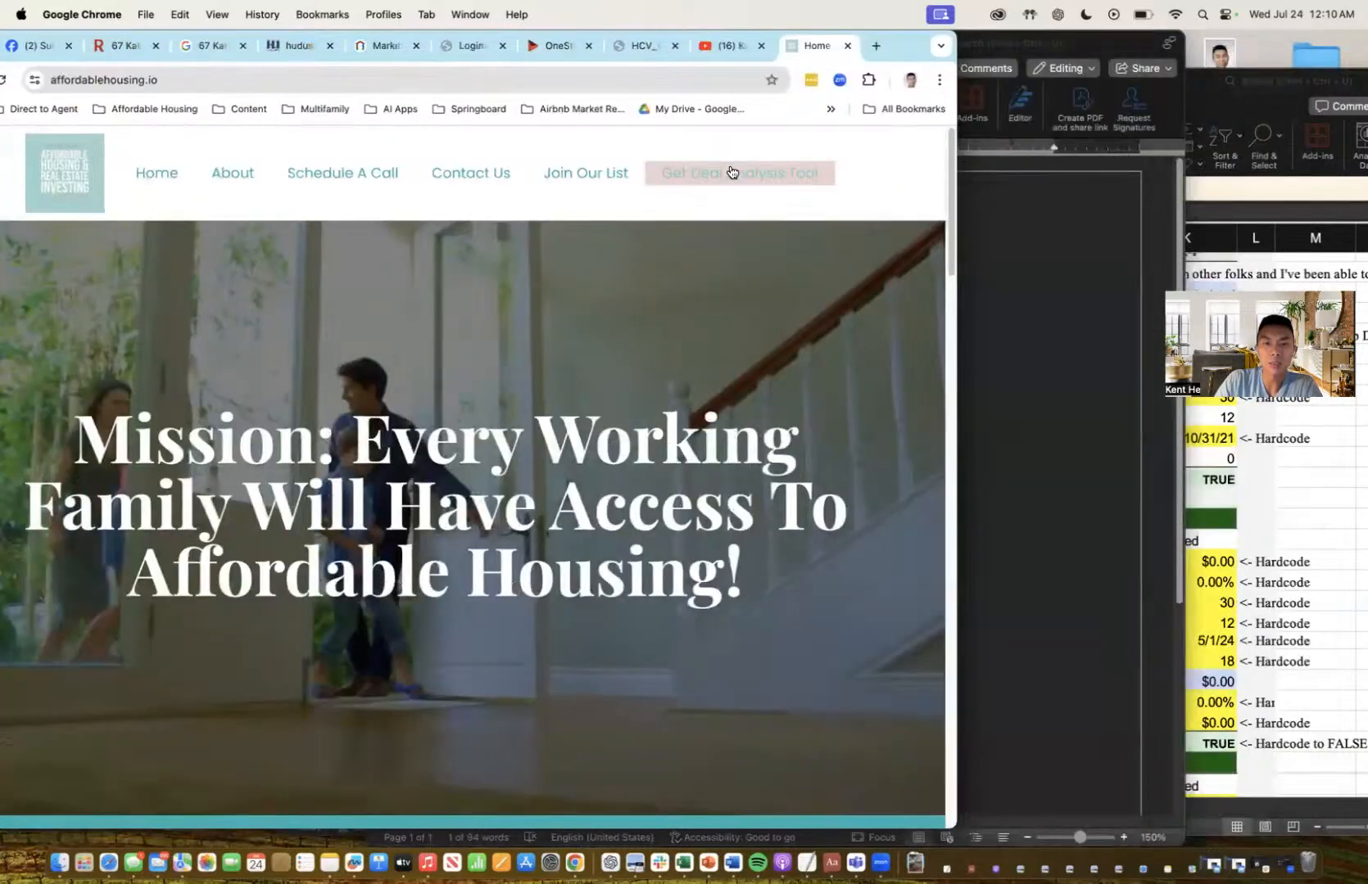
- Open the site's Get Deal Analysis Tool page and move the browser window fully into view
click(724, 174)
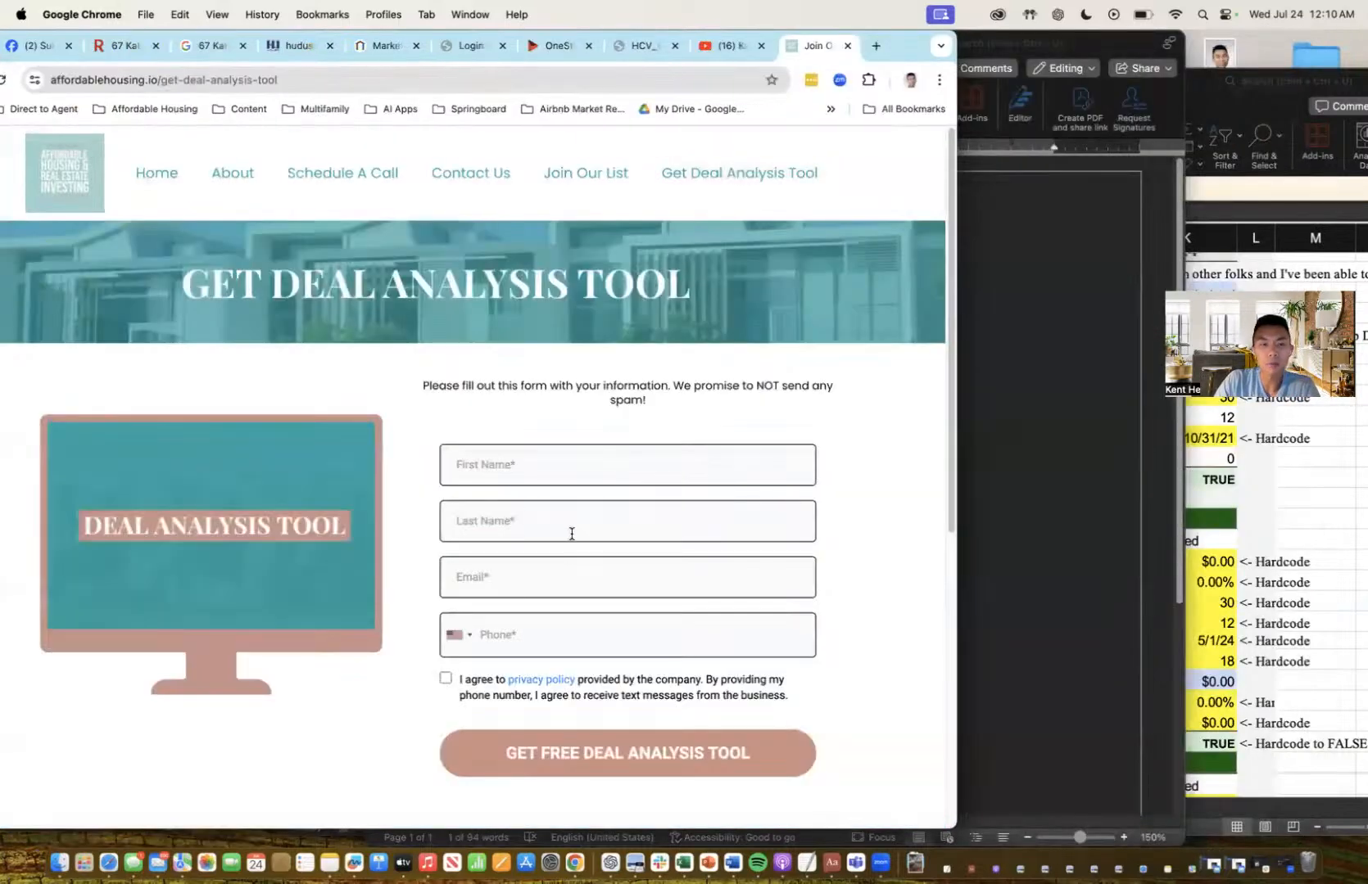
drag(910, 50, 983, 54)
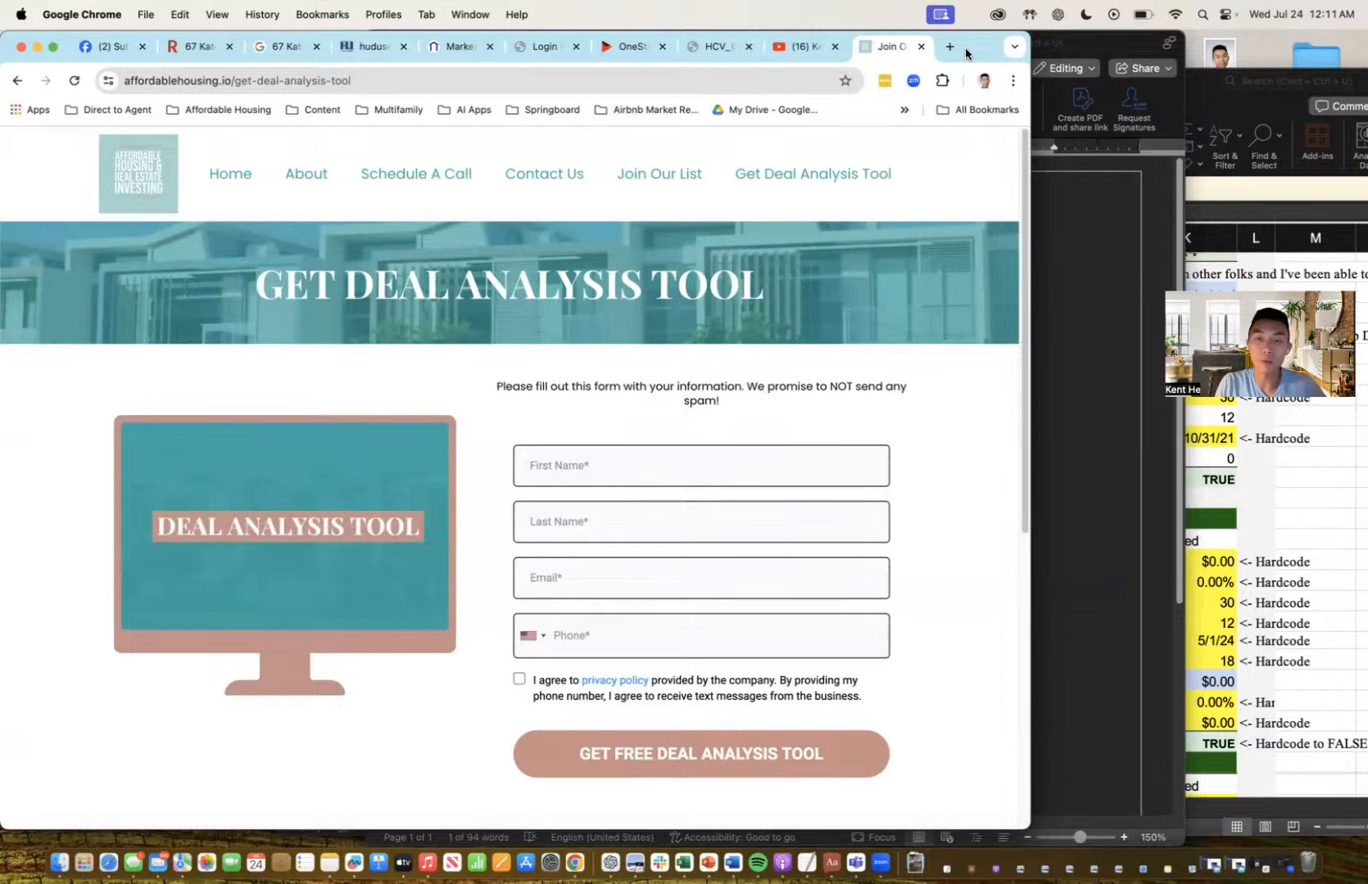
drag(965, 47, 1090, 100)
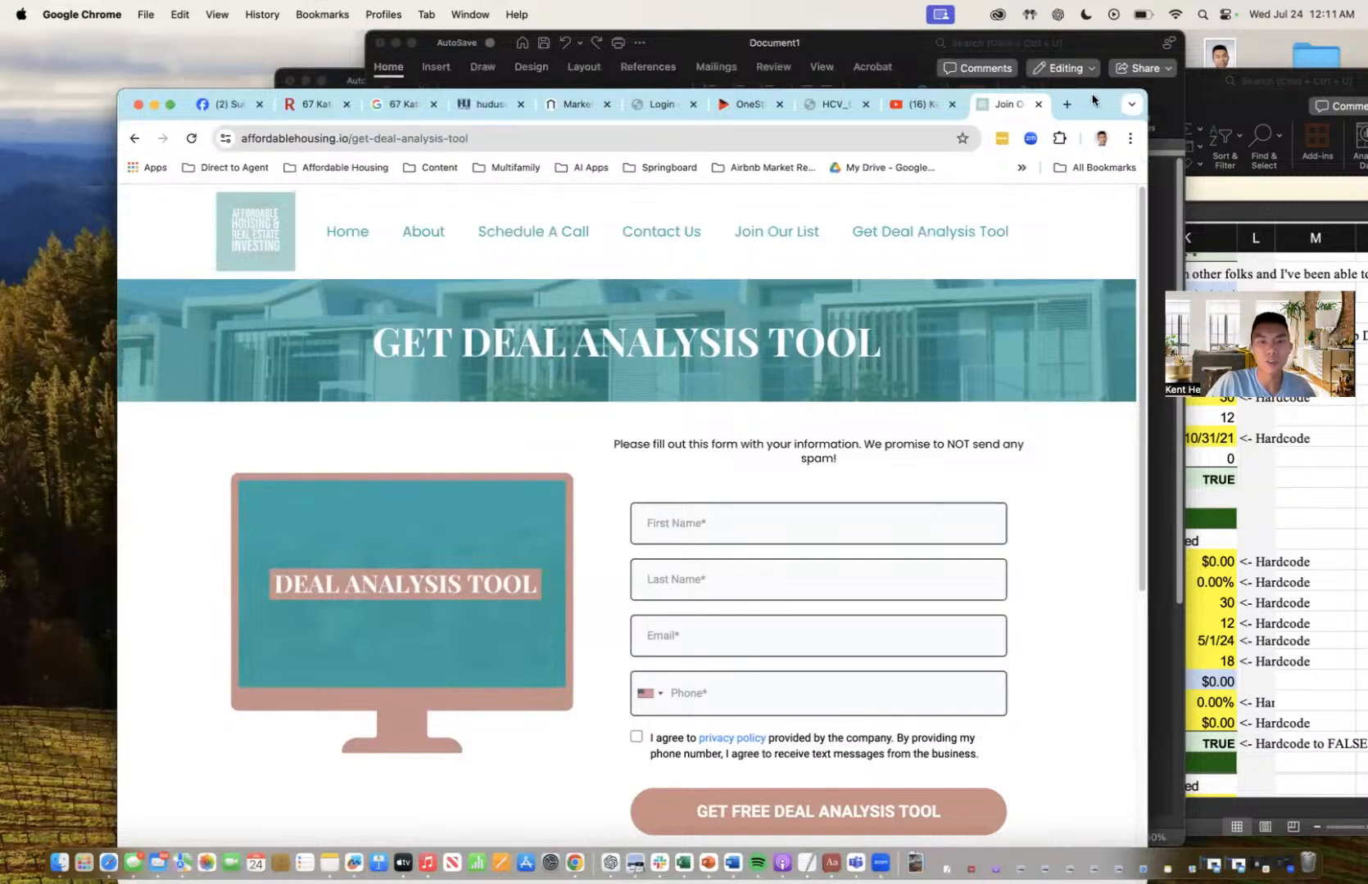
drag(1096, 106, 1157, 114)
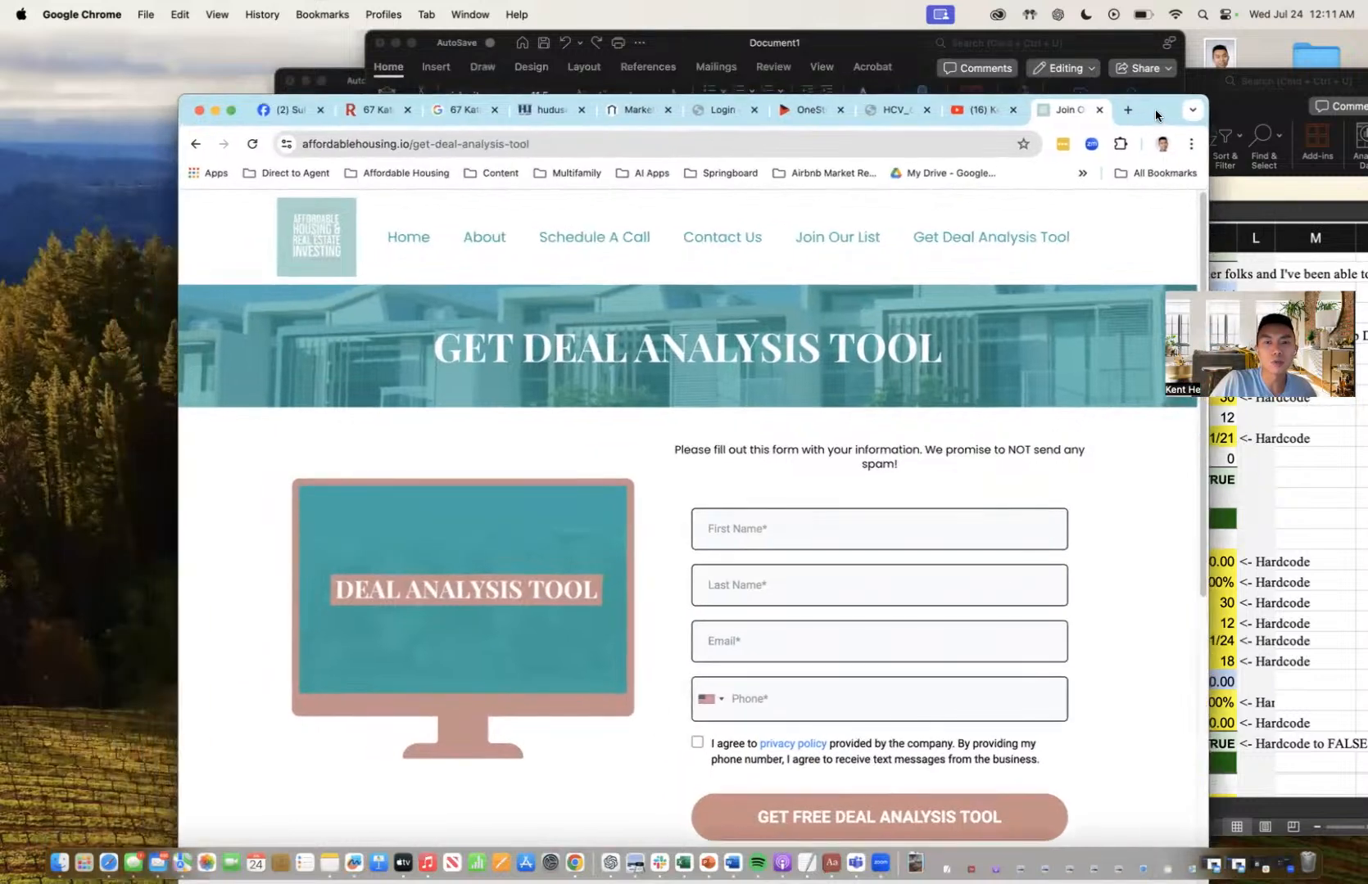
- View the YouTube channel's list of live streams and return to the deal analysis tool sign-up form
click(980, 115)
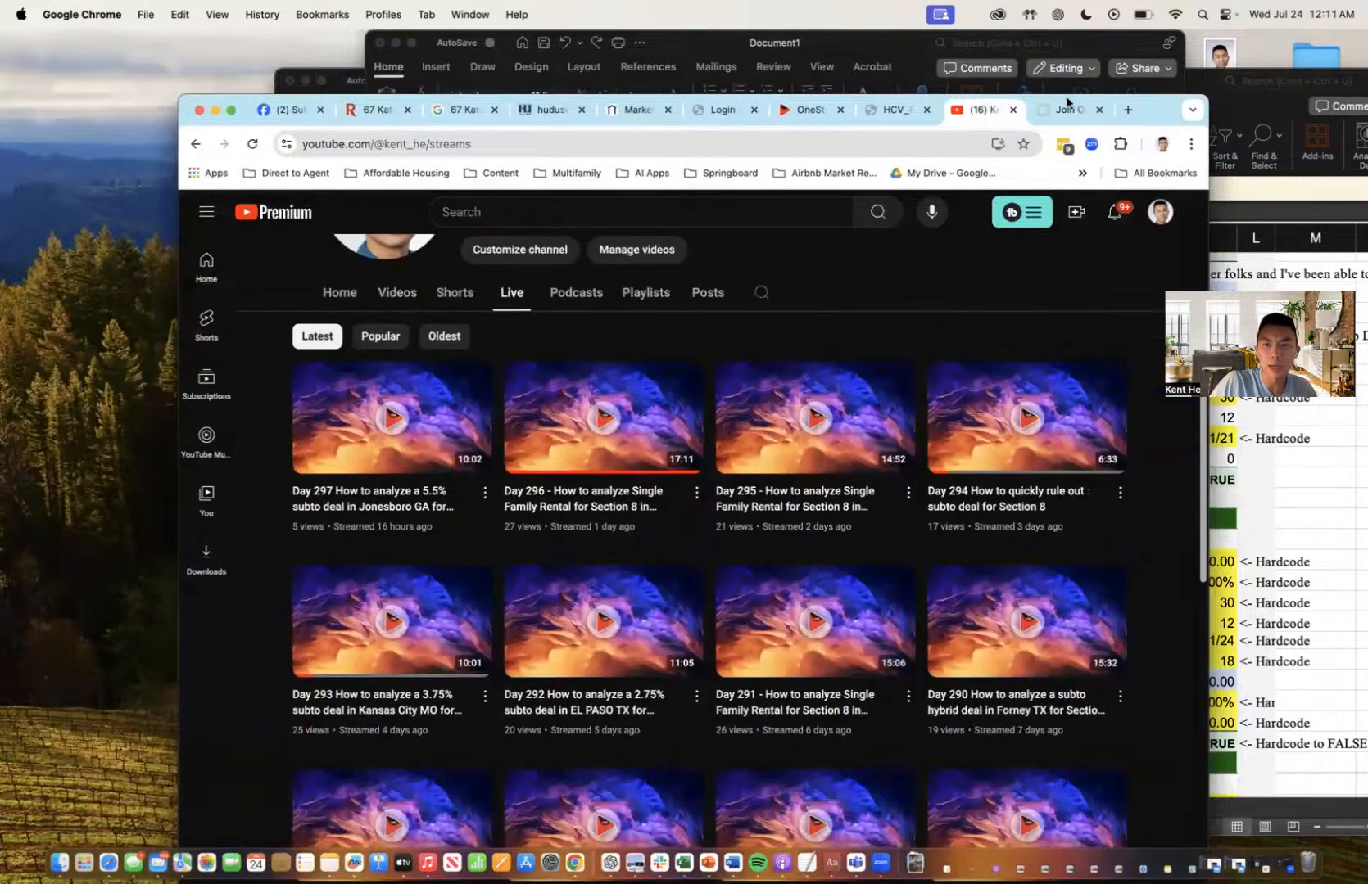
click(1065, 110)
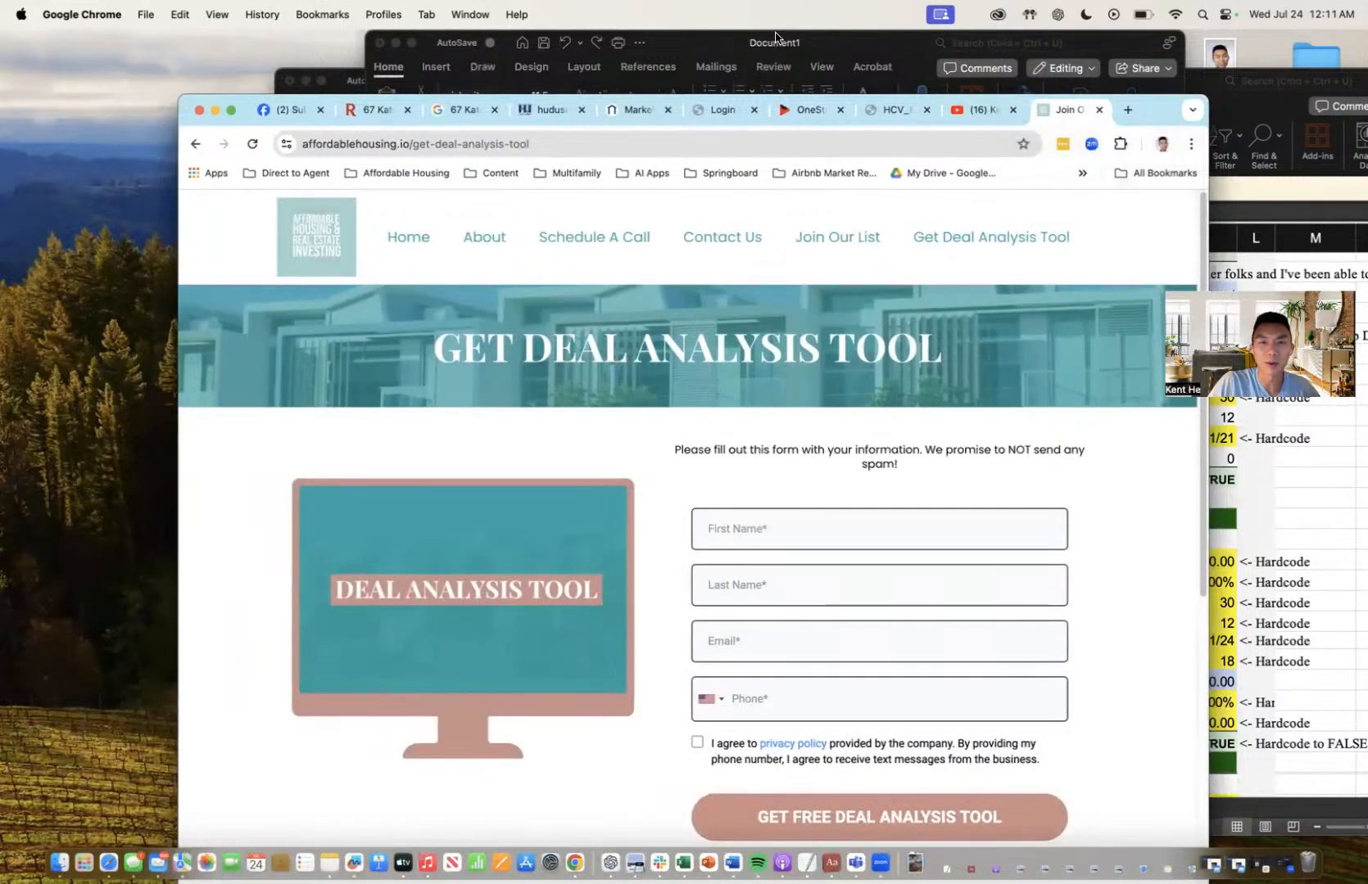